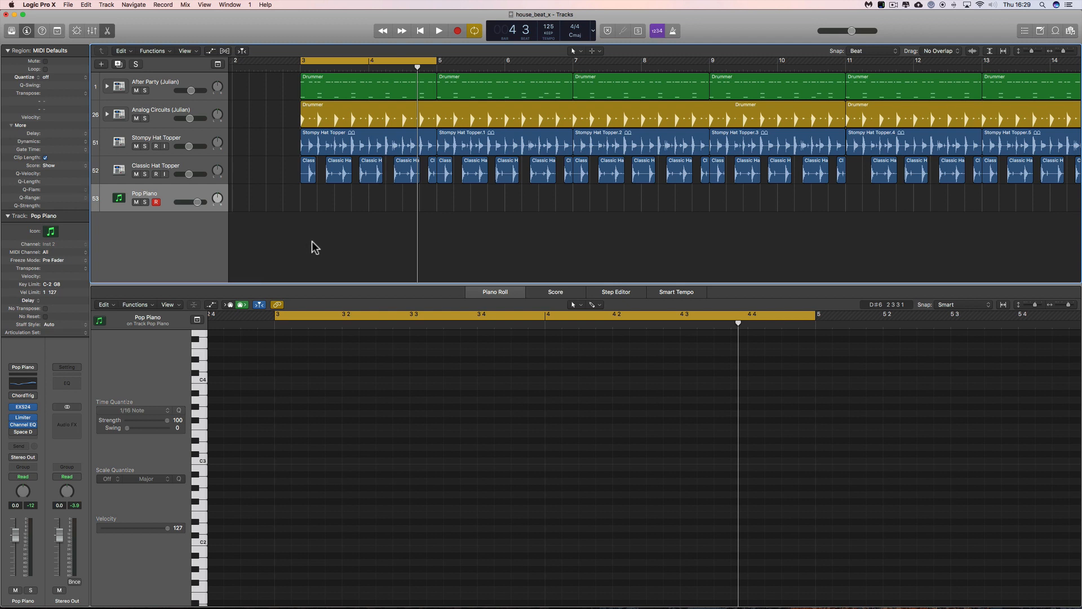
# Place the playhead on beat 3 of bar 2, just ahead of the first regions in the arrangement.
pyautogui.click(1072, 52)
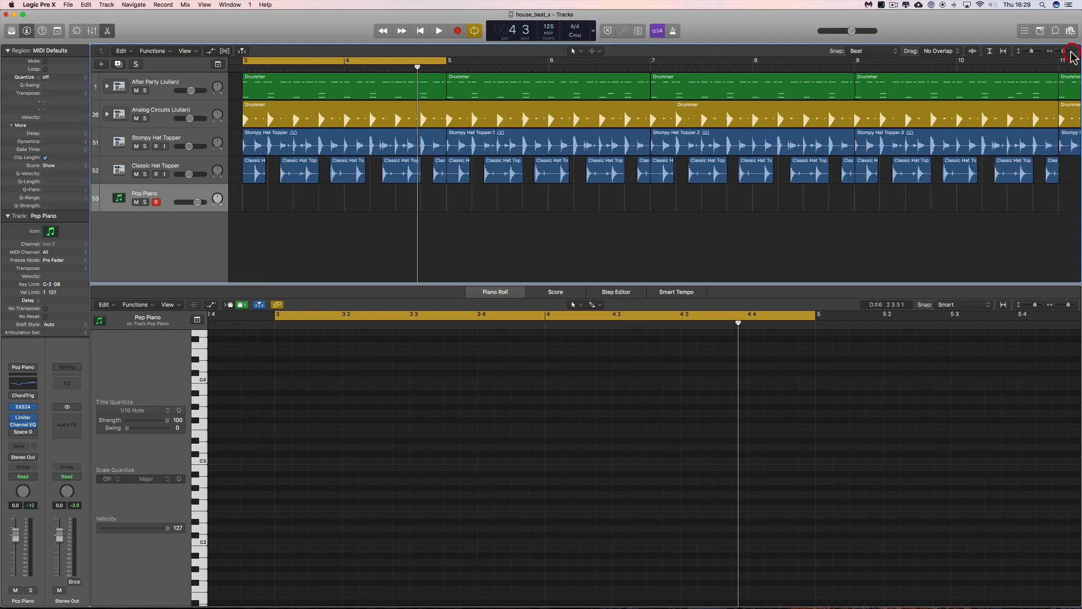
pyautogui.hscroll(-3, 790, 169)
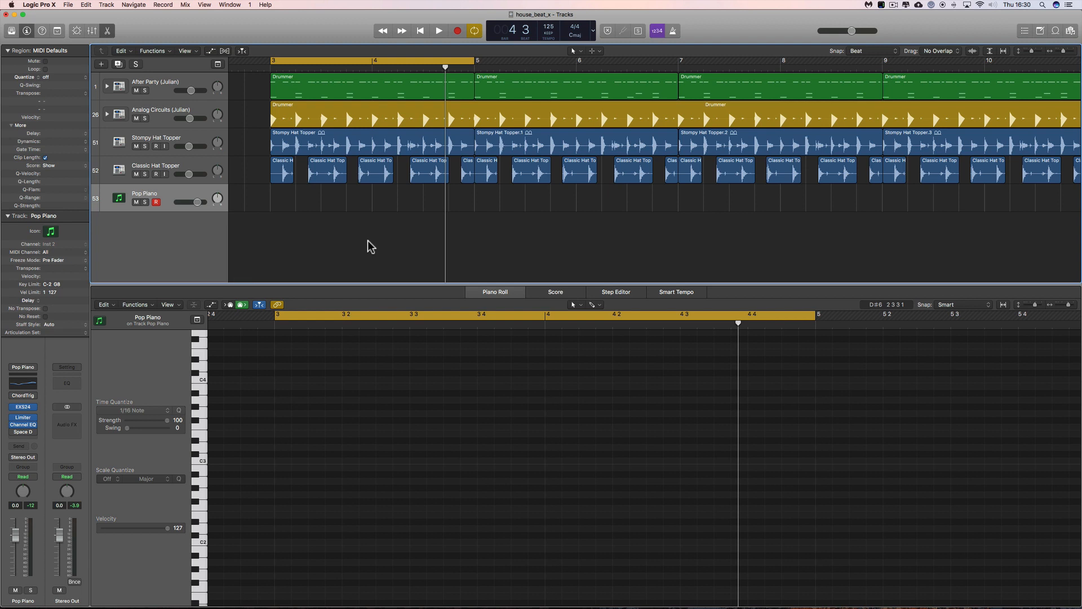
pyautogui.hscroll(-3, 368, 241)
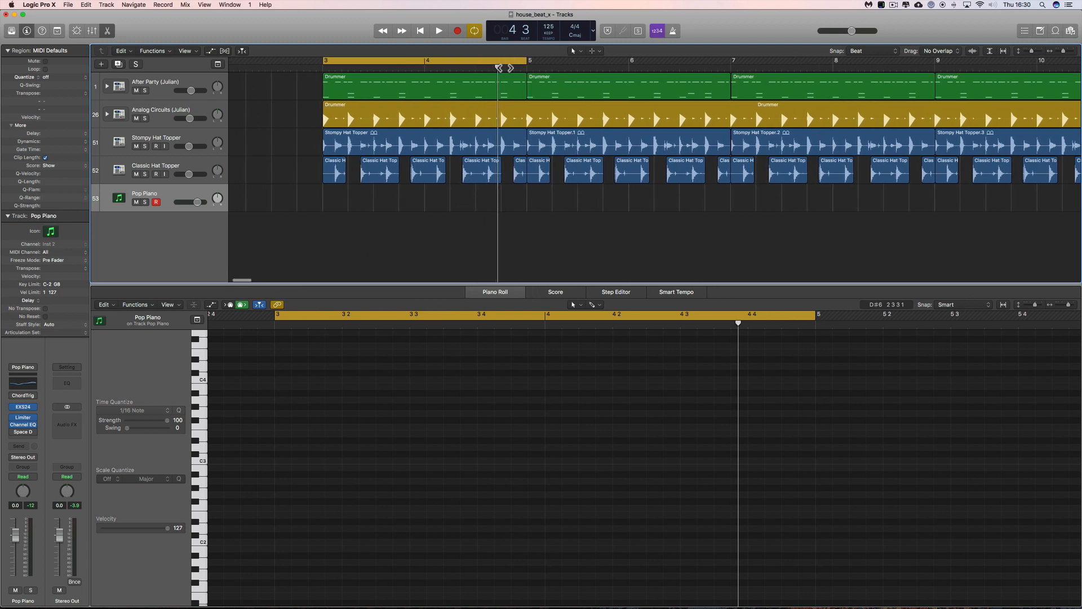
pyautogui.moveTo(498, 67); pyautogui.dragTo(290, 67)
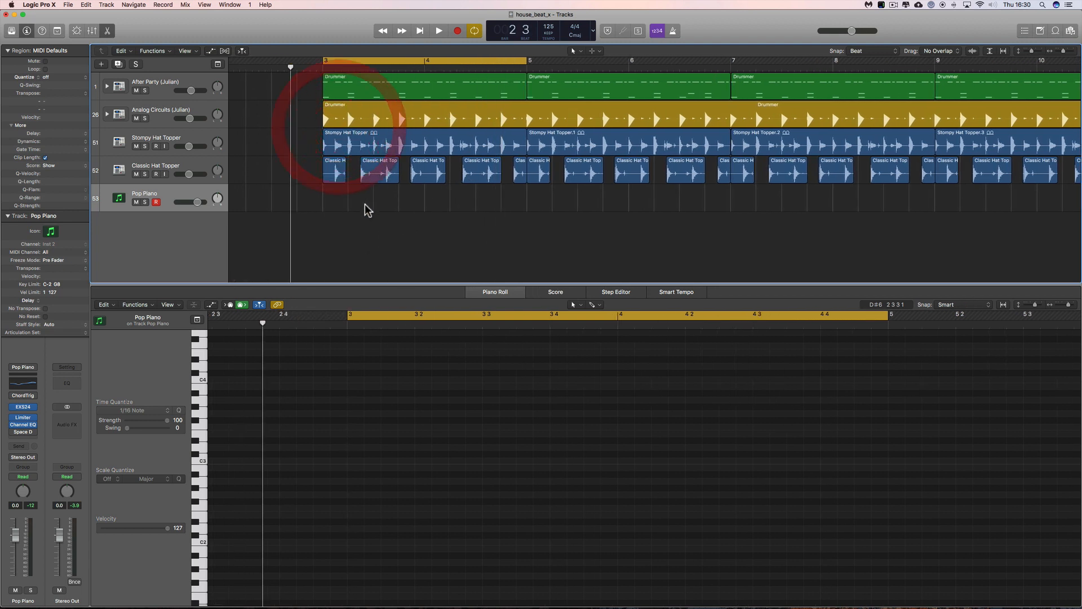
pyautogui.rightClick(345, 237)
pyautogui.click(362, 250)
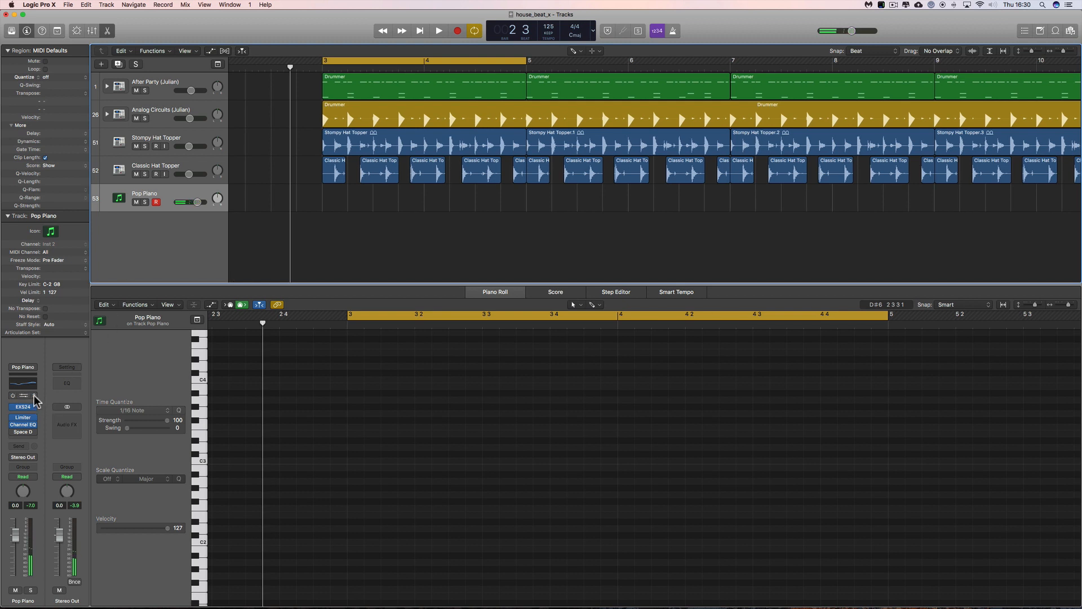
# Enable and open the Chord Trigger MIDI effect on the Pop Piano track and recall its default setting.
pyautogui.click(15, 398)
pyautogui.click(34, 396)
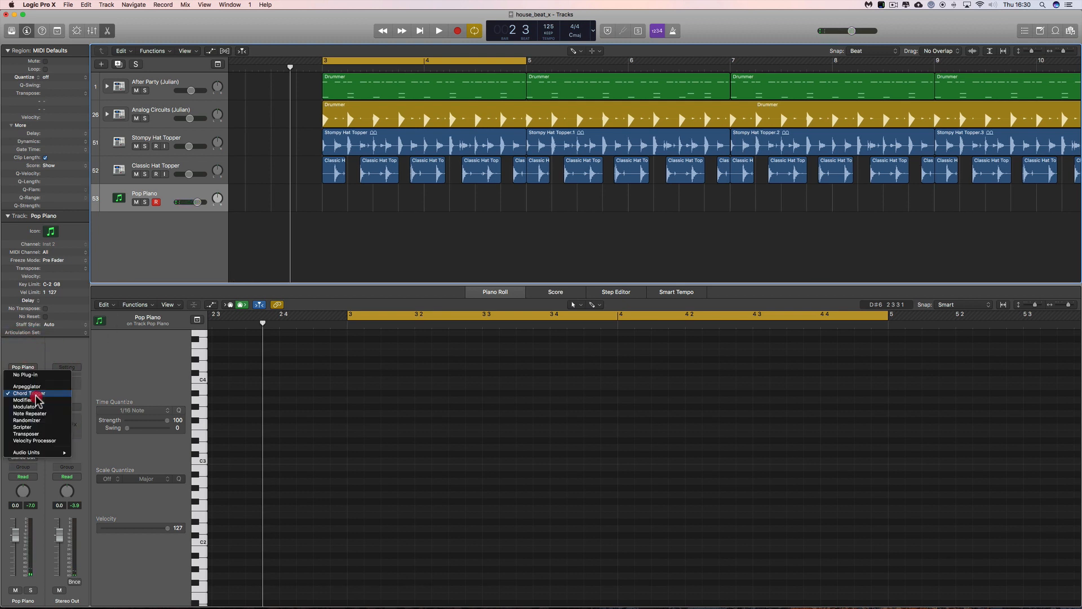
pyautogui.click(35, 396)
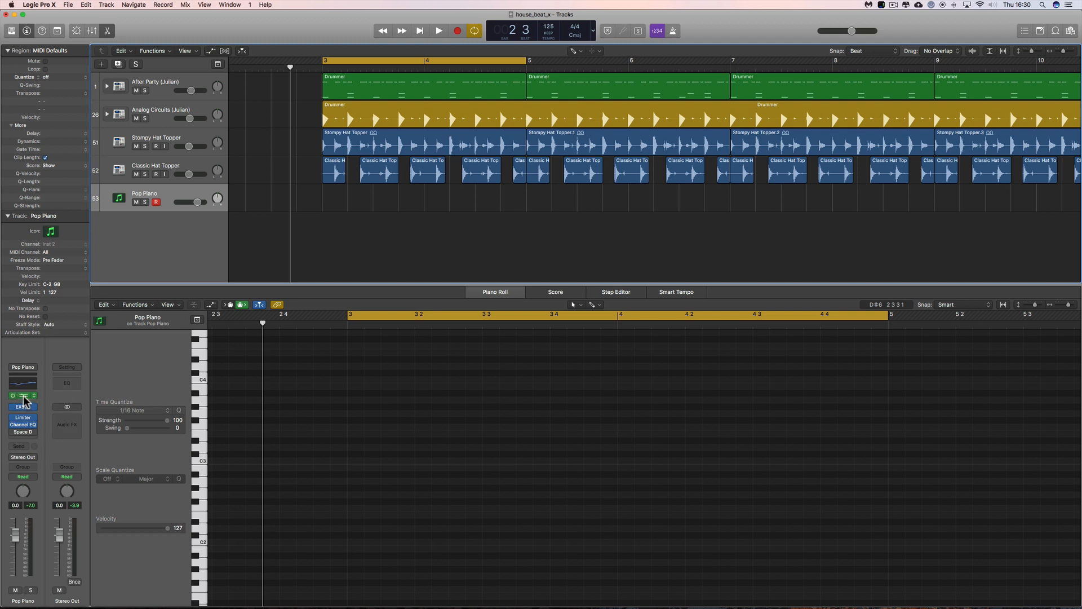
pyautogui.click(23, 398)
pyautogui.moveTo(656, 255); pyautogui.dragTo(520, 203)
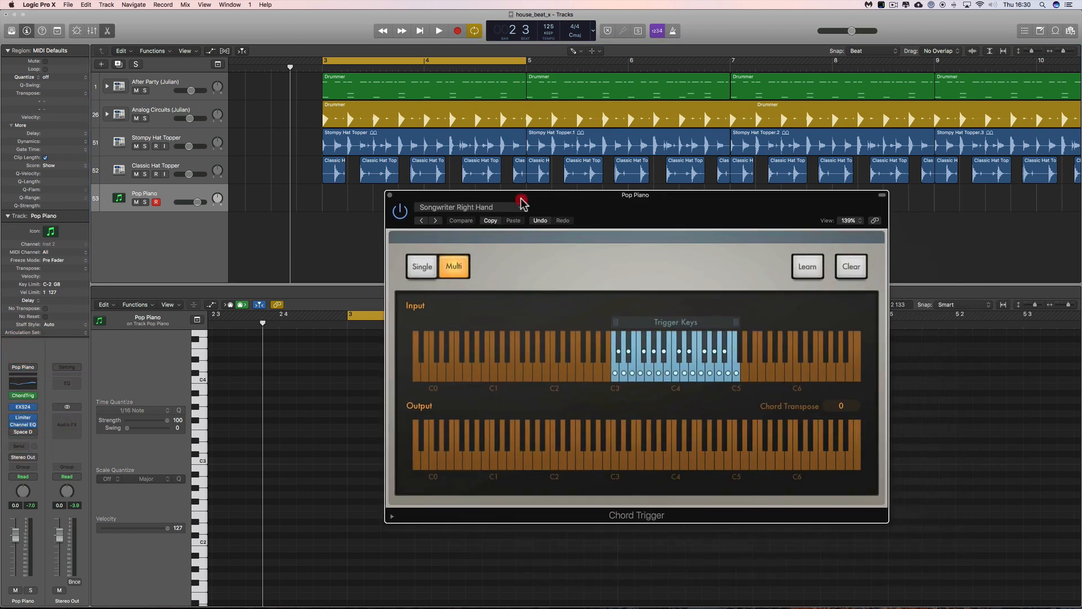
pyautogui.click(442, 208)
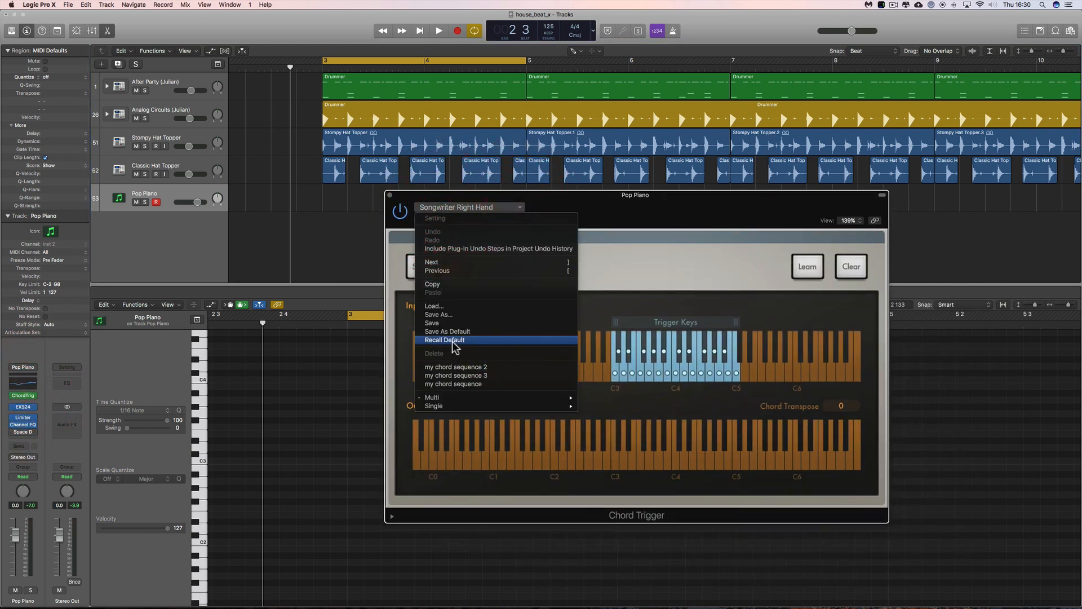
pyautogui.click(445, 340)
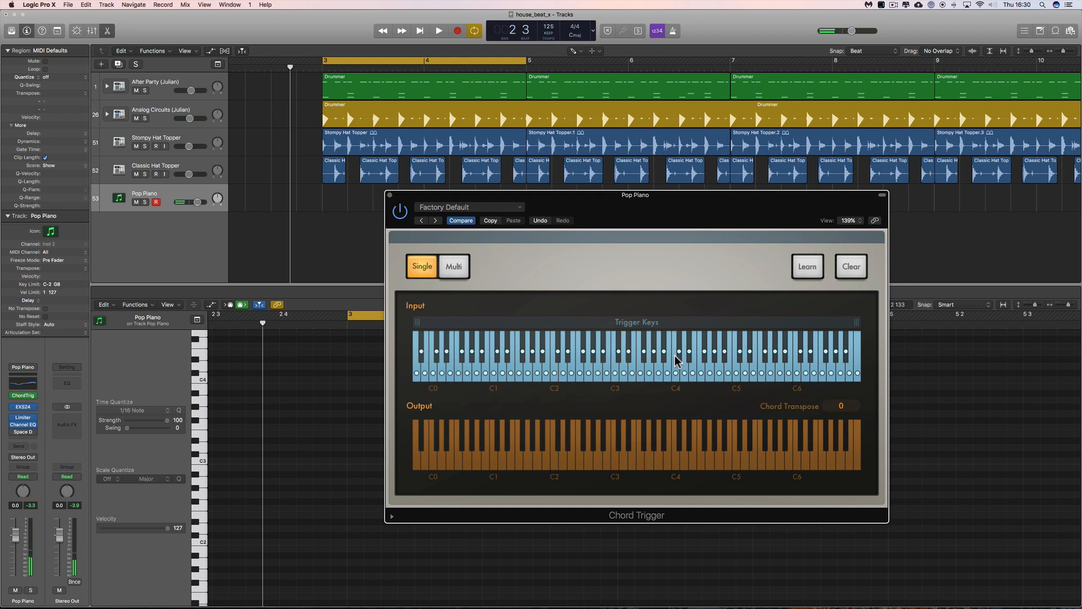
# Examine the C3, E♭3 and G3 notes of the triggered chord on Chord Trigger's output keyboard.
pyautogui.click(617, 457)
pyautogui.click(625, 450)
pyautogui.click(628, 449)
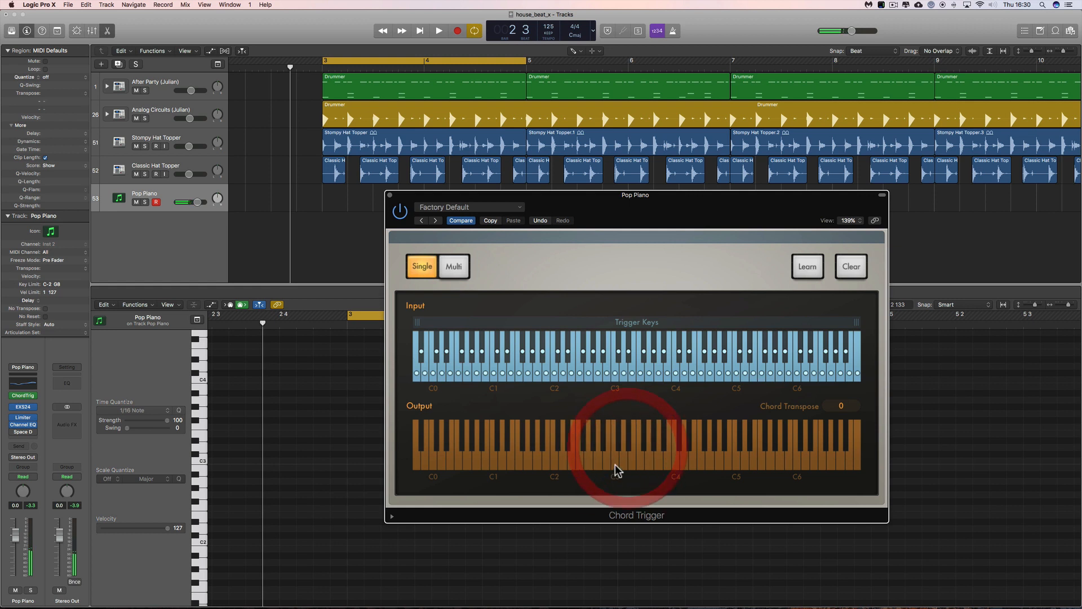
pyautogui.click(626, 446)
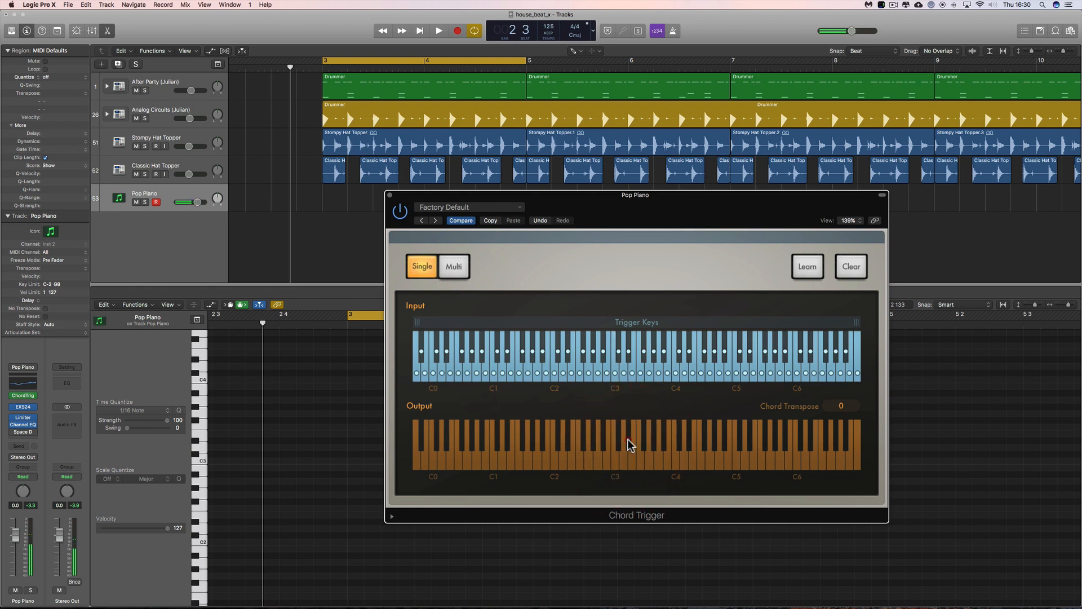
pyautogui.click(649, 460)
pyautogui.click(617, 458)
pyautogui.click(623, 451)
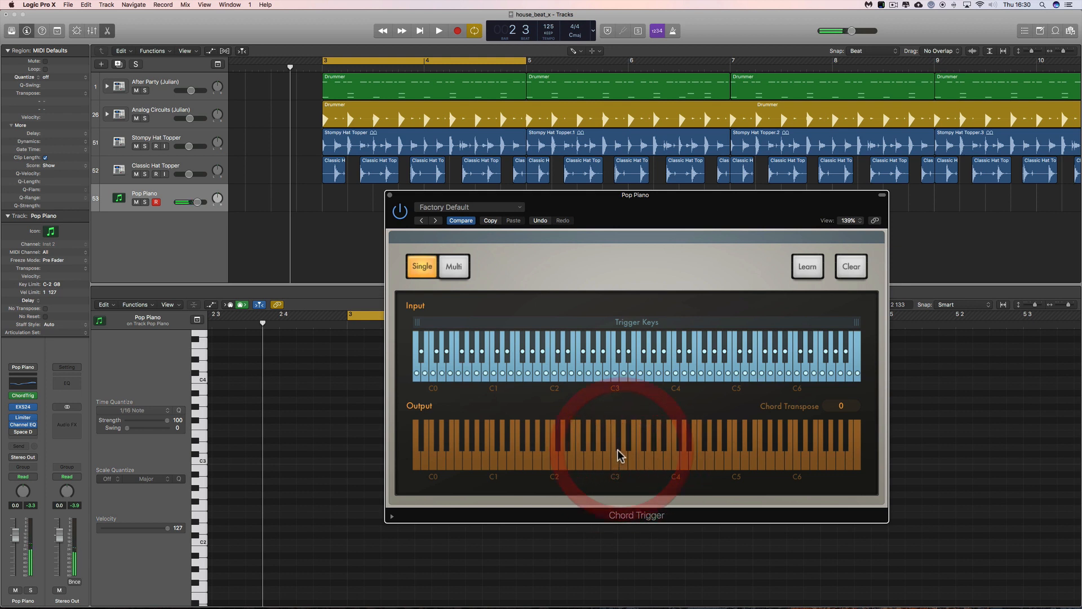
pyautogui.click(620, 456)
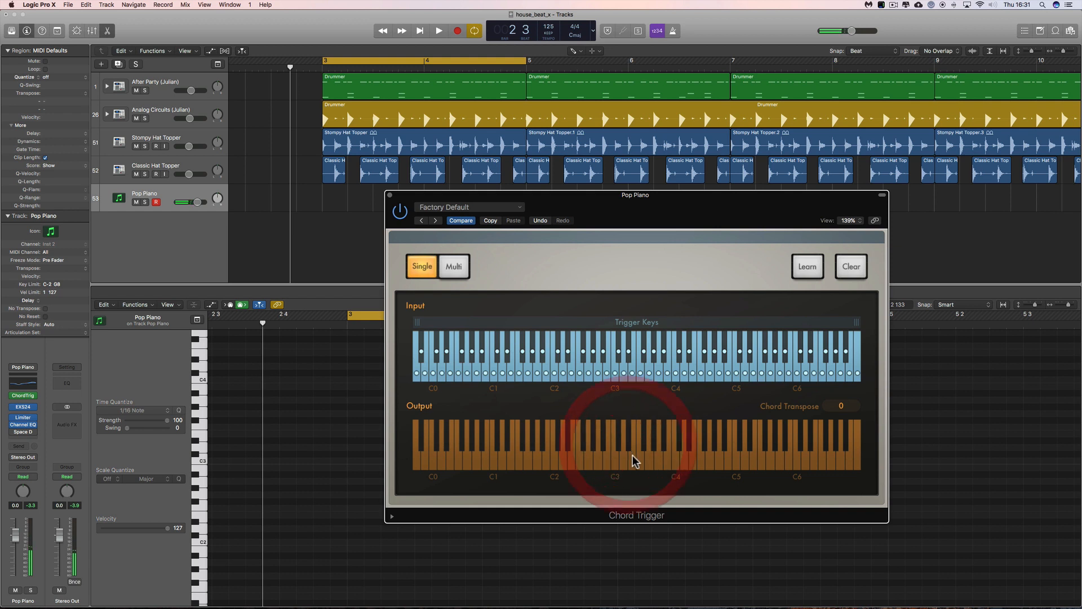
pyautogui.click(639, 456)
pyautogui.click(651, 457)
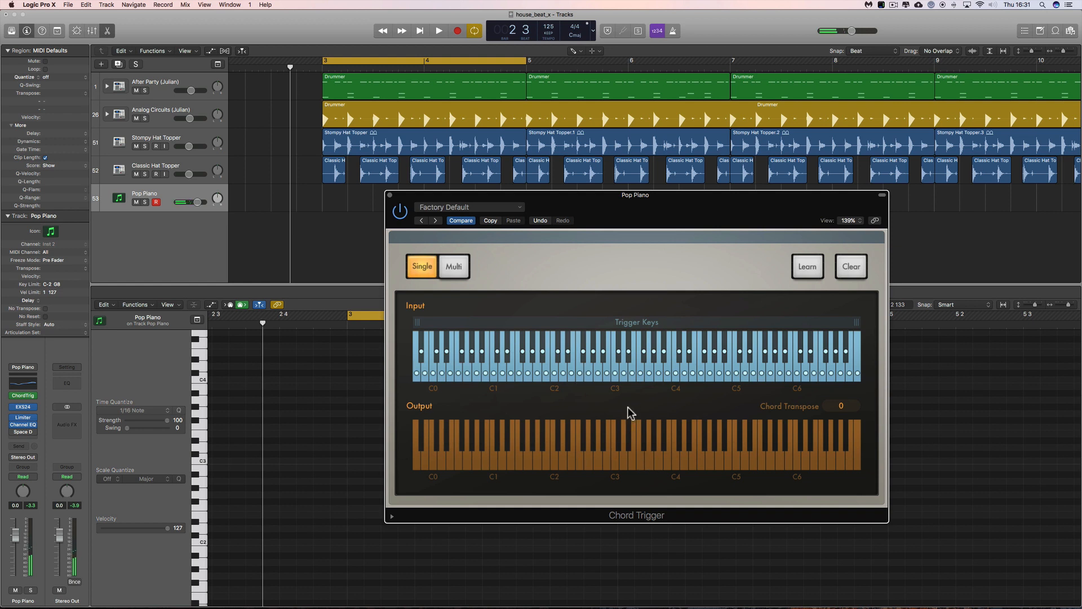
# Compare the B♭3 and B3 keys as the chord's seventh on Chord Trigger's output keyboard.
pyautogui.click(664, 440)
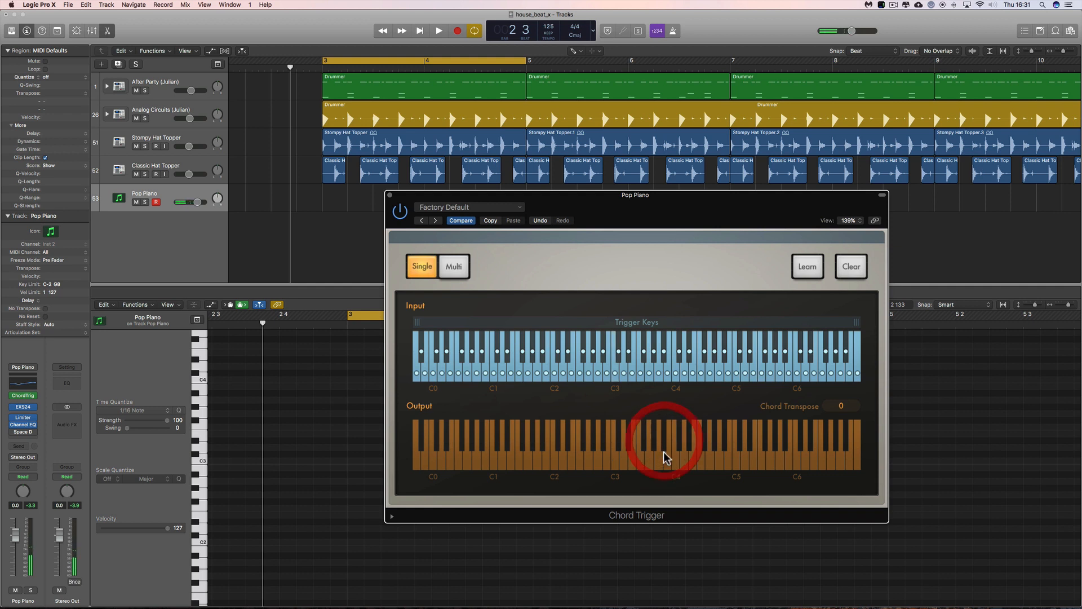
pyautogui.click(668, 459)
pyautogui.click(673, 460)
pyautogui.click(672, 458)
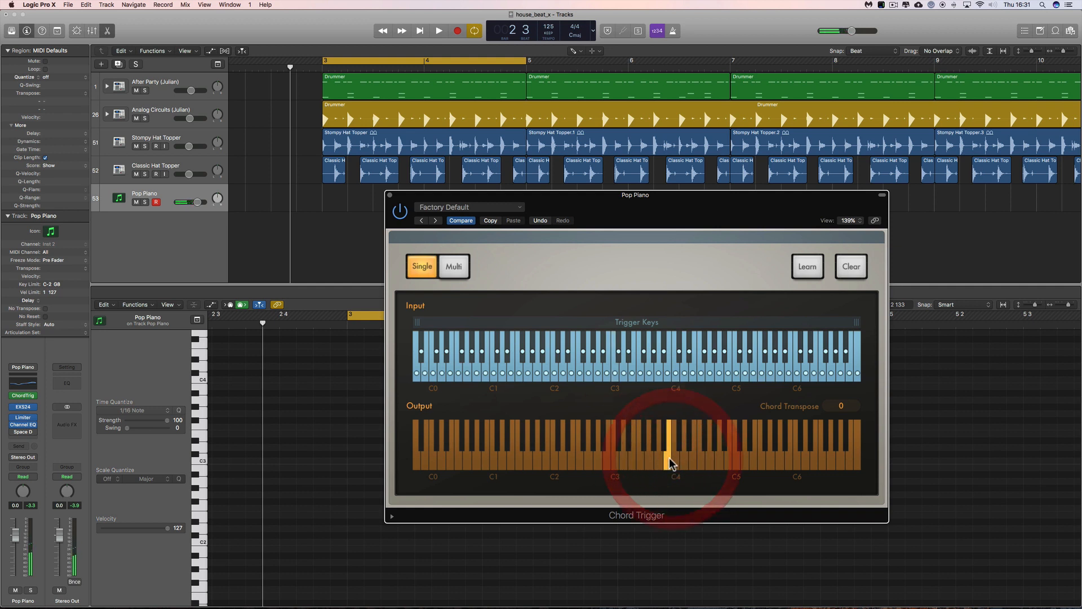
pyautogui.click(664, 449)
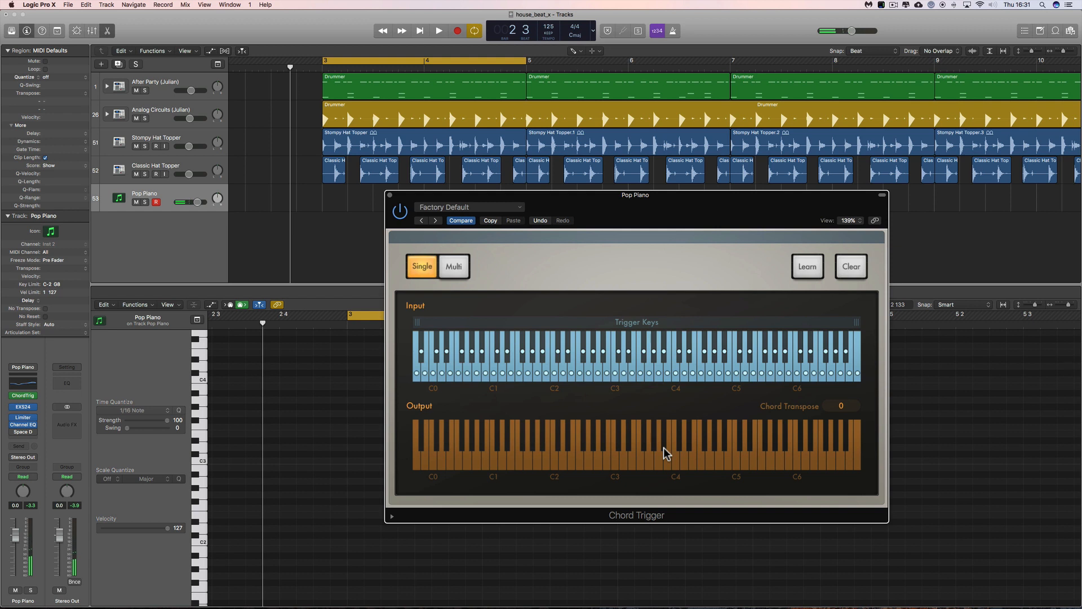
pyautogui.click(672, 460)
pyautogui.click(671, 462)
pyautogui.click(666, 449)
pyautogui.click(664, 446)
pyautogui.click(642, 448)
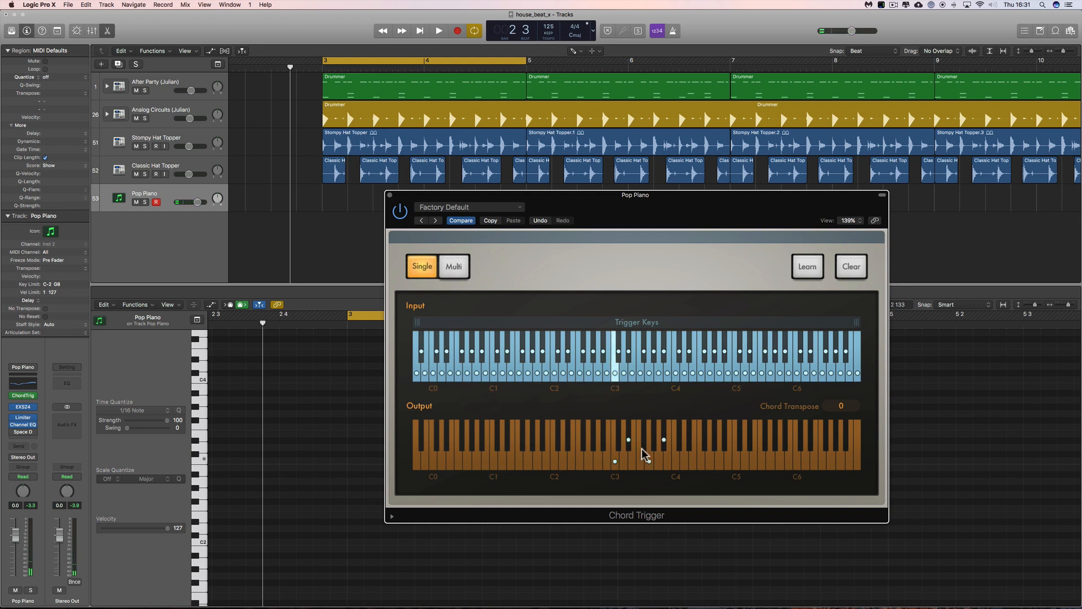
pyautogui.click(446, 207)
pyautogui.moveTo(457, 398)
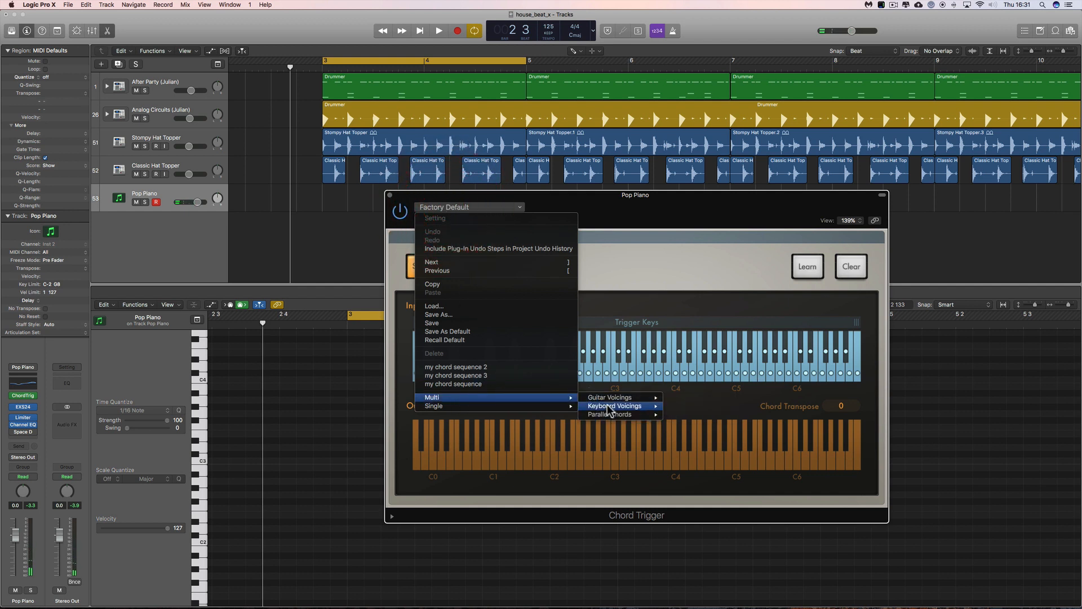
pyautogui.moveTo(620, 406)
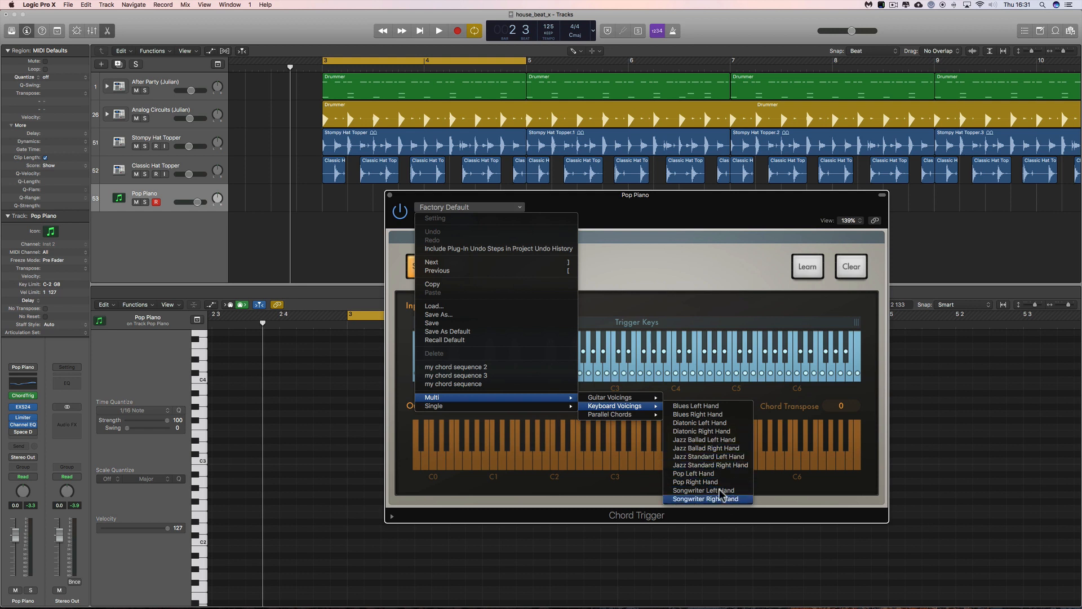
pyautogui.click(690, 280)
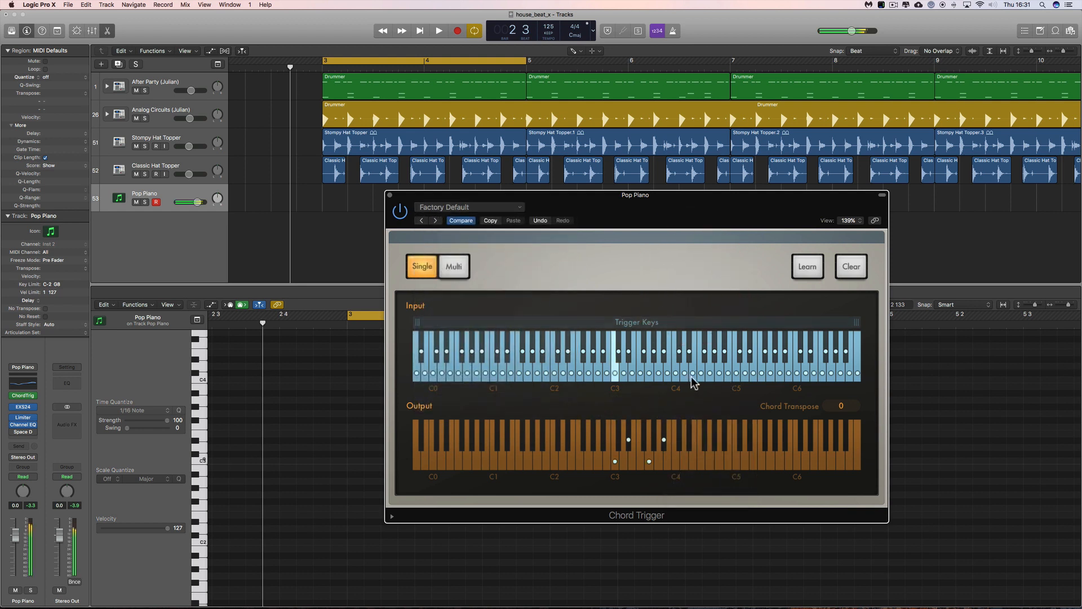
# Record a single C3 trigger note at bar 3 on the Pop Piano track, keeping the Chord Trigger window clear of the note display.
pyautogui.moveTo(556, 201); pyautogui.dragTo(566, 253)
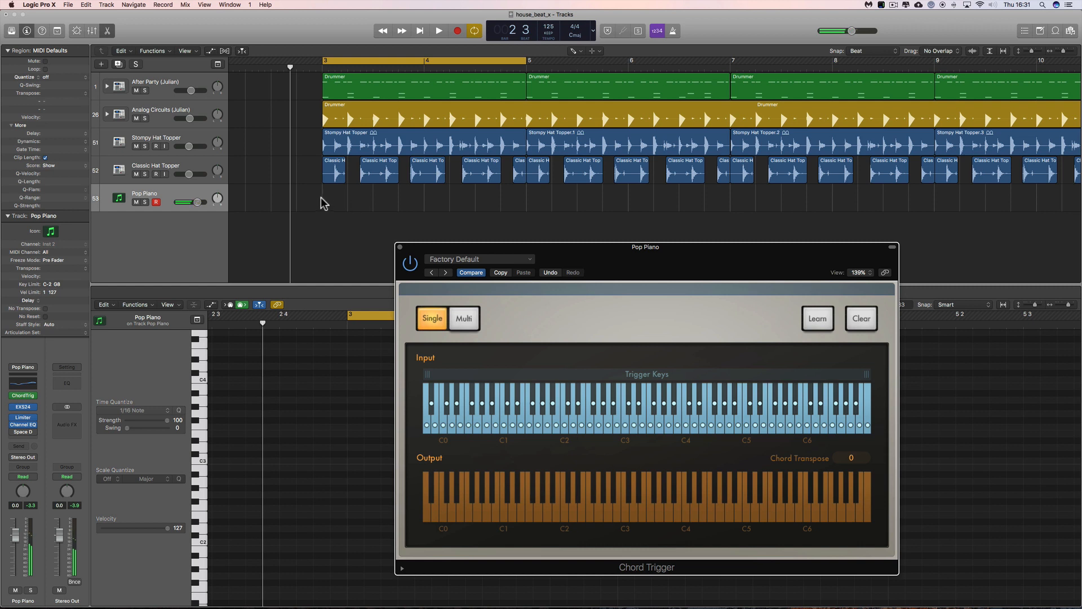
pyautogui.click(457, 31)
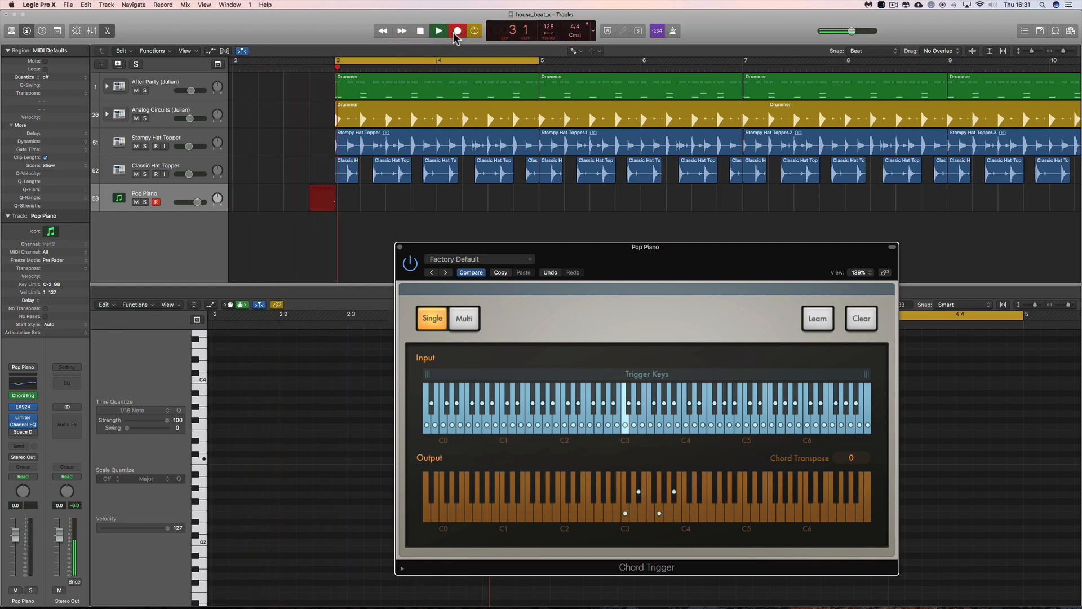
pyautogui.press('space')
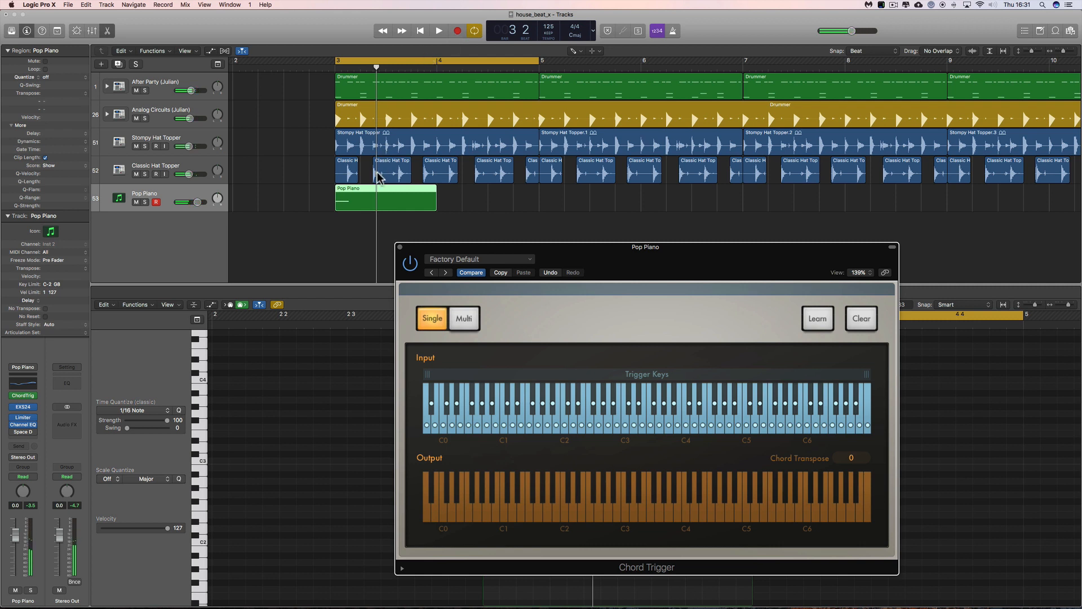
pyautogui.moveTo(469, 248); pyautogui.dragTo(814, 224)
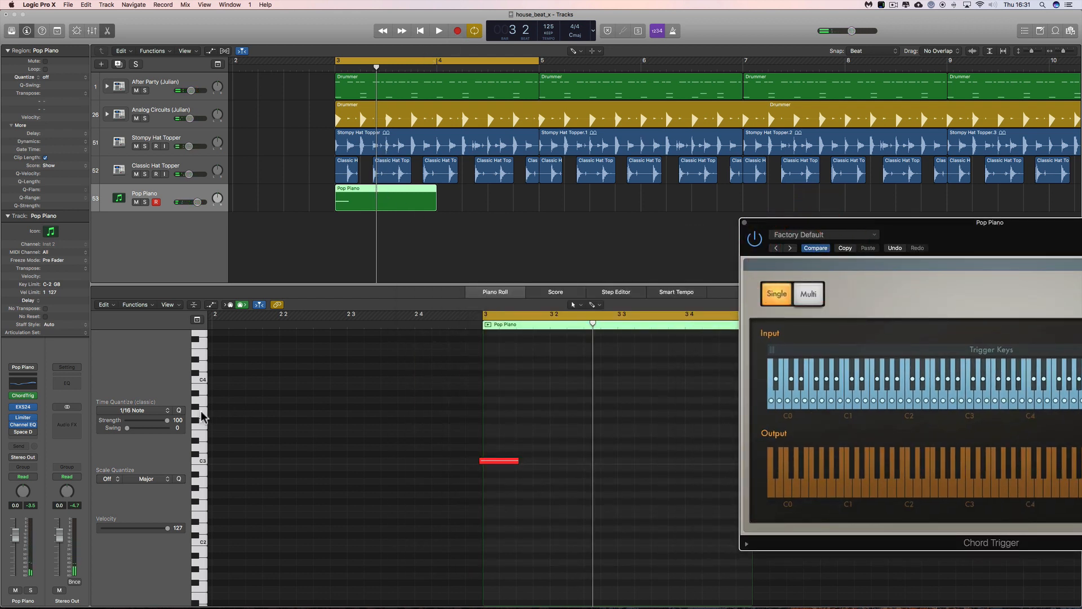
# Quantize the recorded C3 note to 1/16 and play it back with the drum tracks.
pyautogui.click(179, 410)
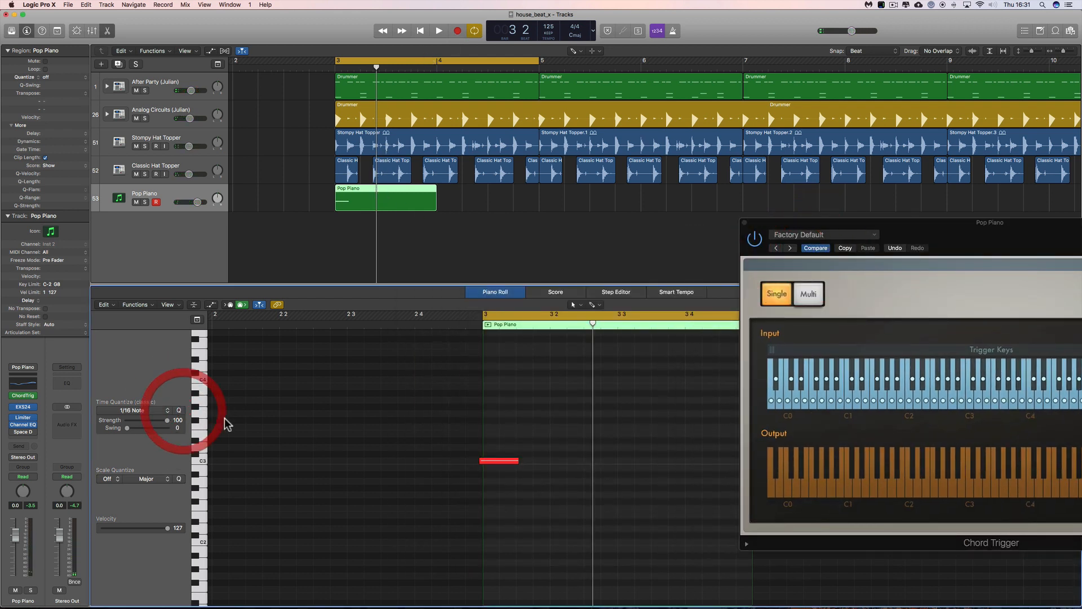
pyautogui.click(487, 461)
pyautogui.click(179, 412)
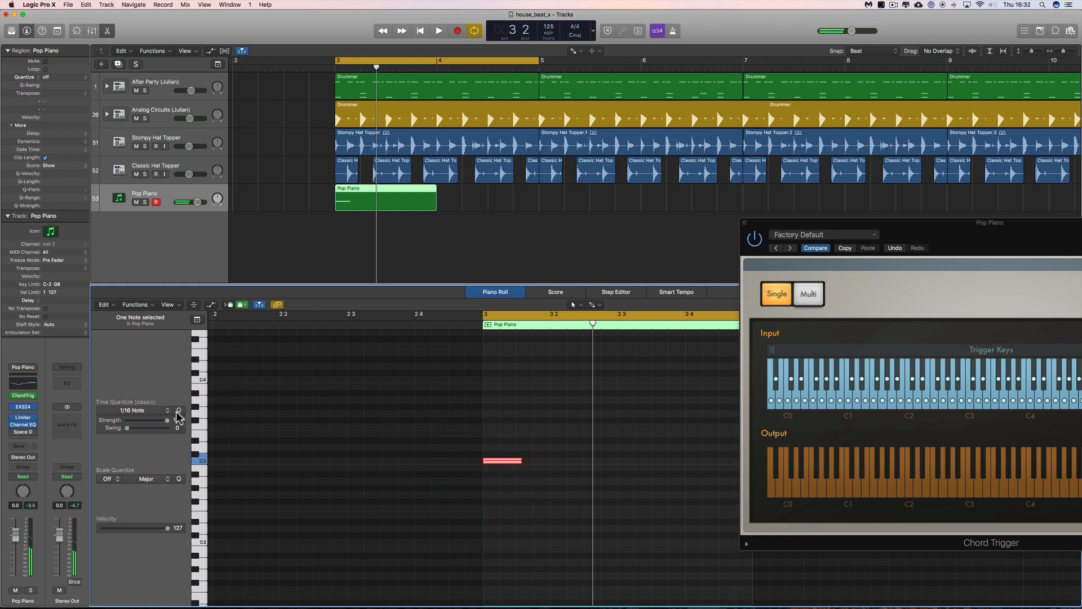
pyautogui.press('space')
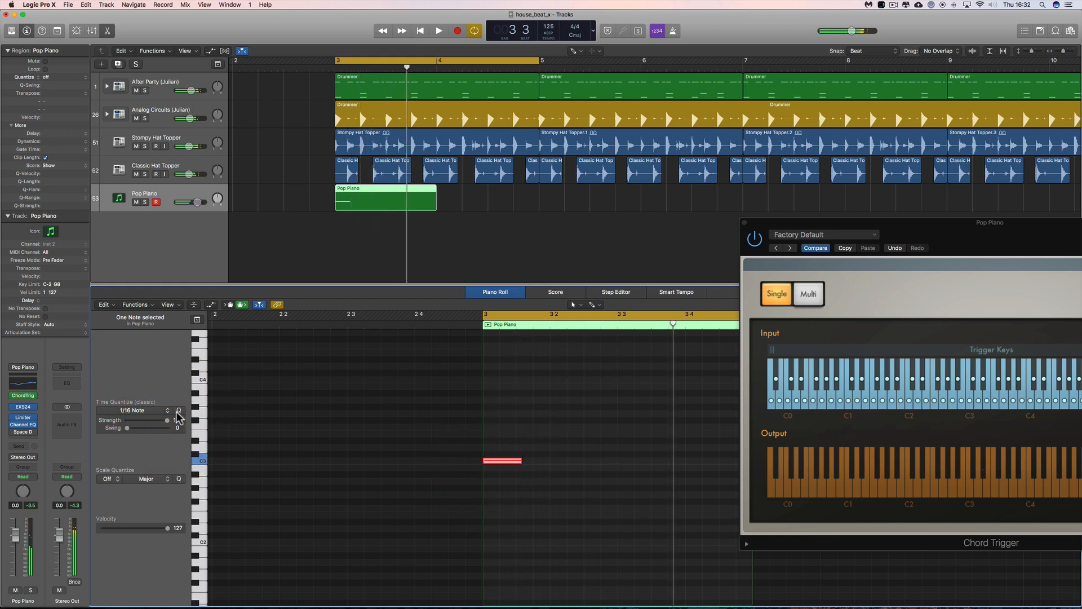
pyautogui.press('space')
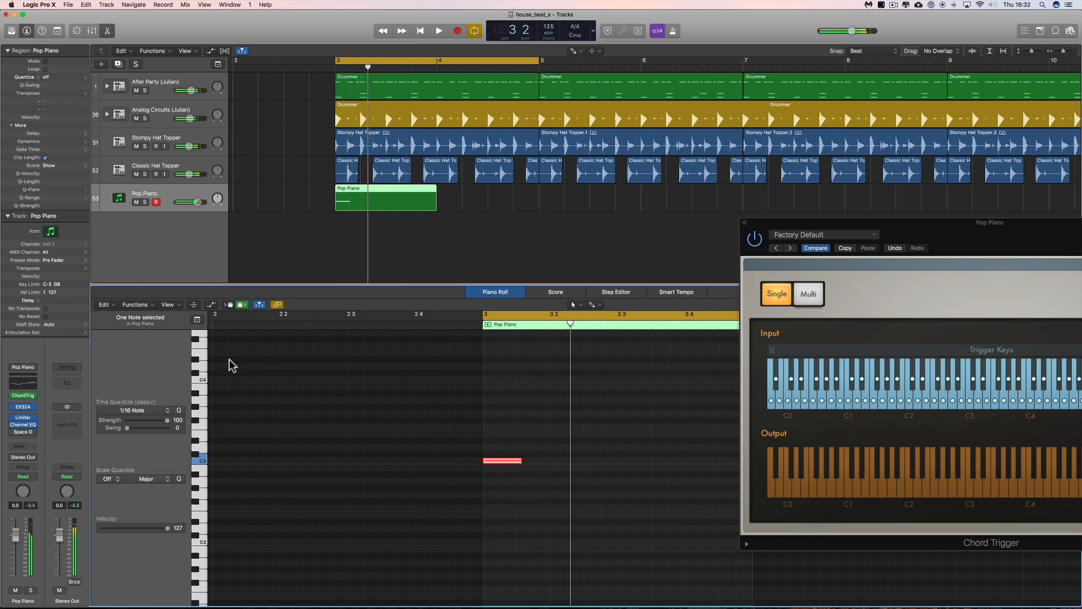
# Bounce the Pop Piano region in place to a new track named Pop Piano_bip, muting the source.
pyautogui.rightClick(352, 247)
pyautogui.click(354, 242)
pyautogui.click(347, 195)
pyautogui.rightClick(347, 200)
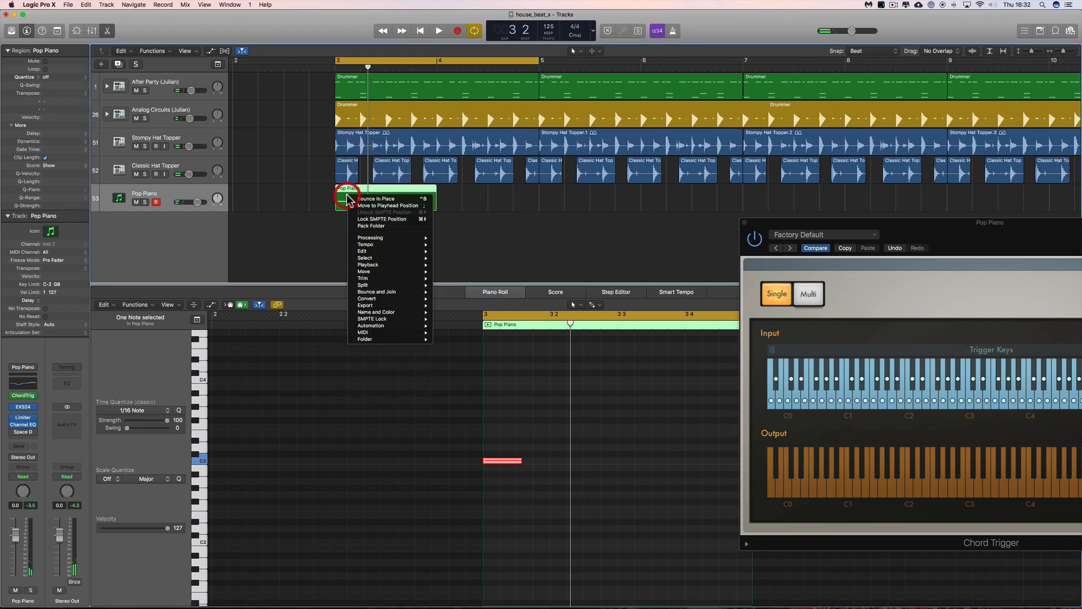
pyautogui.click(364, 203)
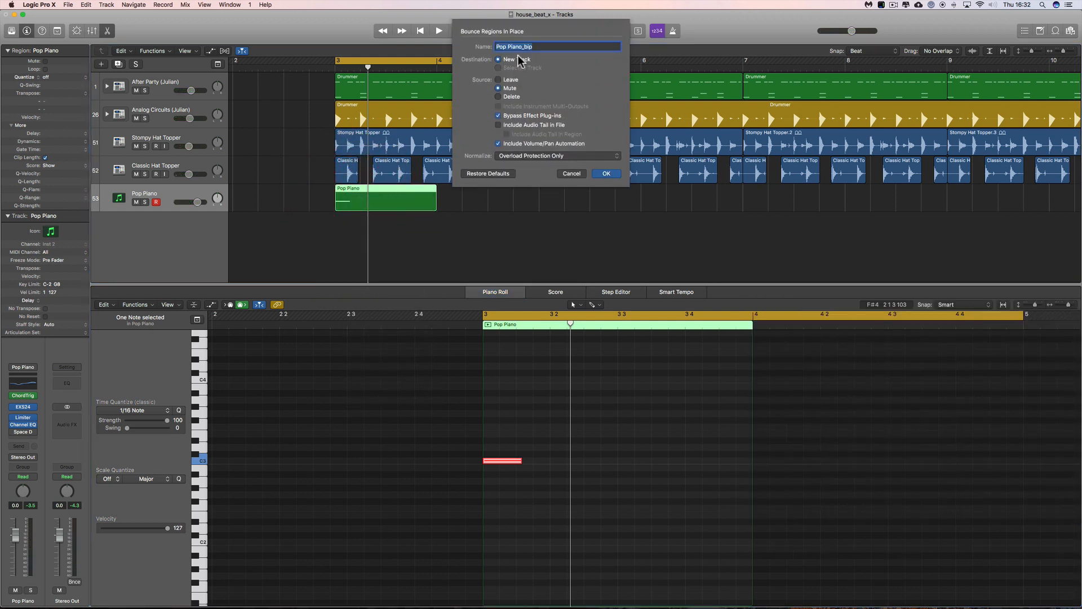
pyautogui.click(606, 174)
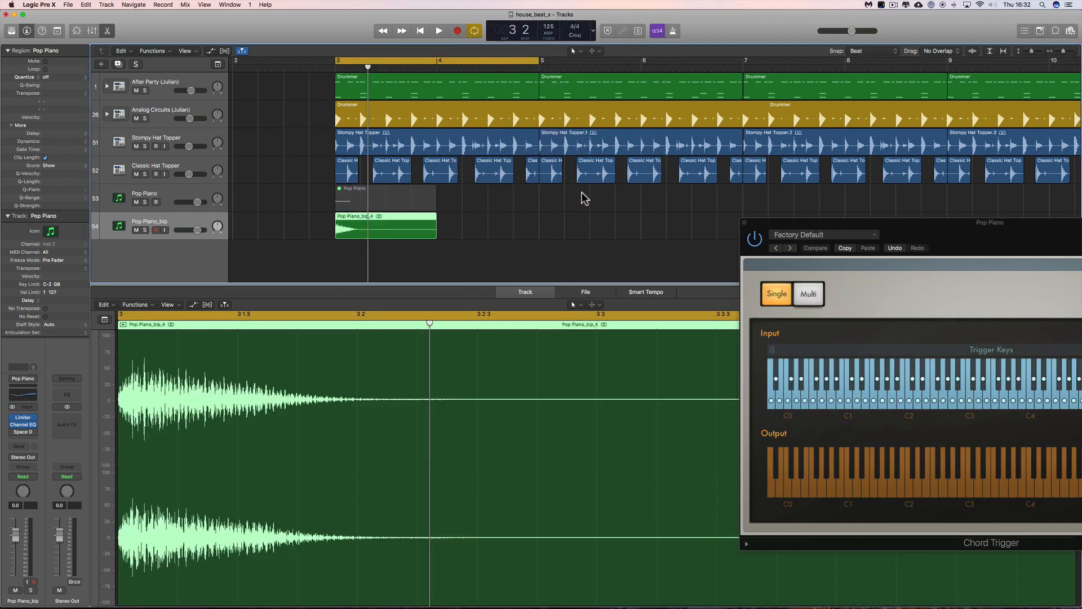
# Select the bounced Pop Piano_bip_4 region and show its audio file in the project's audio list.
pyautogui.click(389, 227)
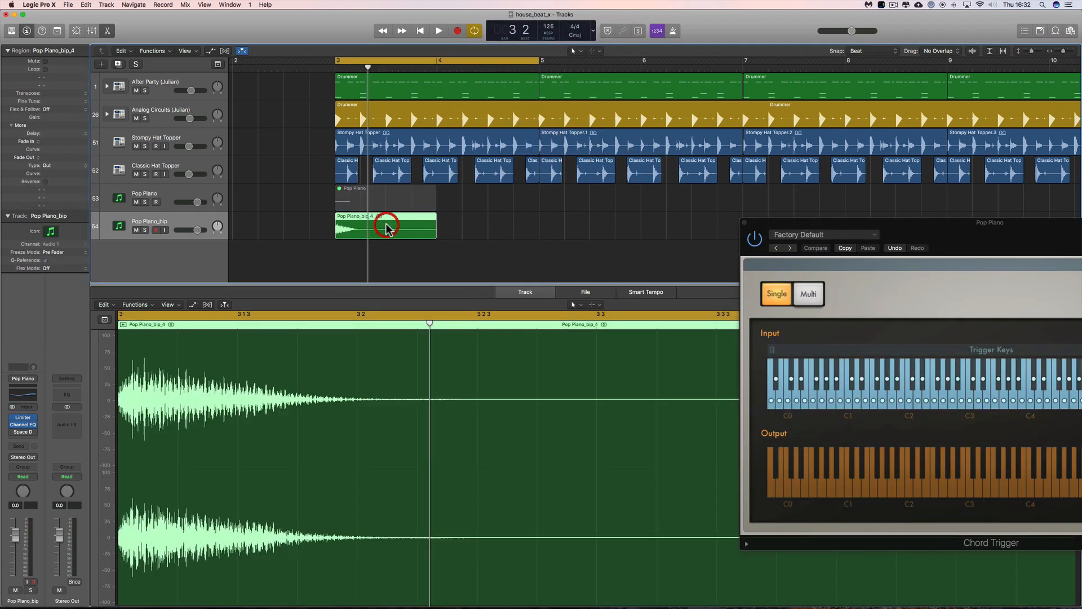
pyautogui.click(1070, 30)
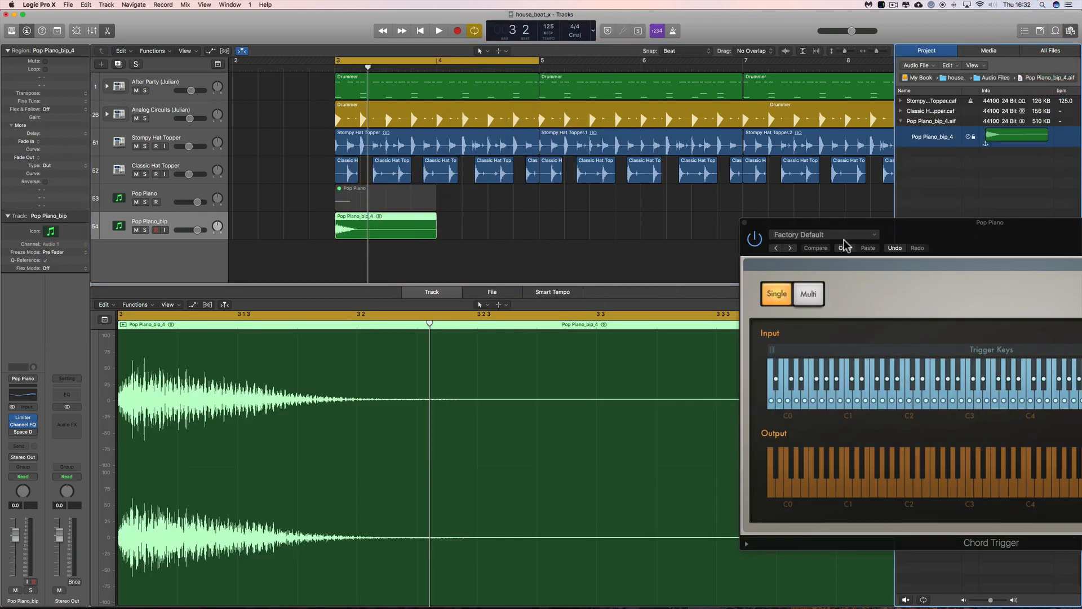
# Close the Chord Trigger window, mute the original Pop Piano track and select the Pop Piano_bip track.
pyautogui.click(743, 222)
pyautogui.click(135, 202)
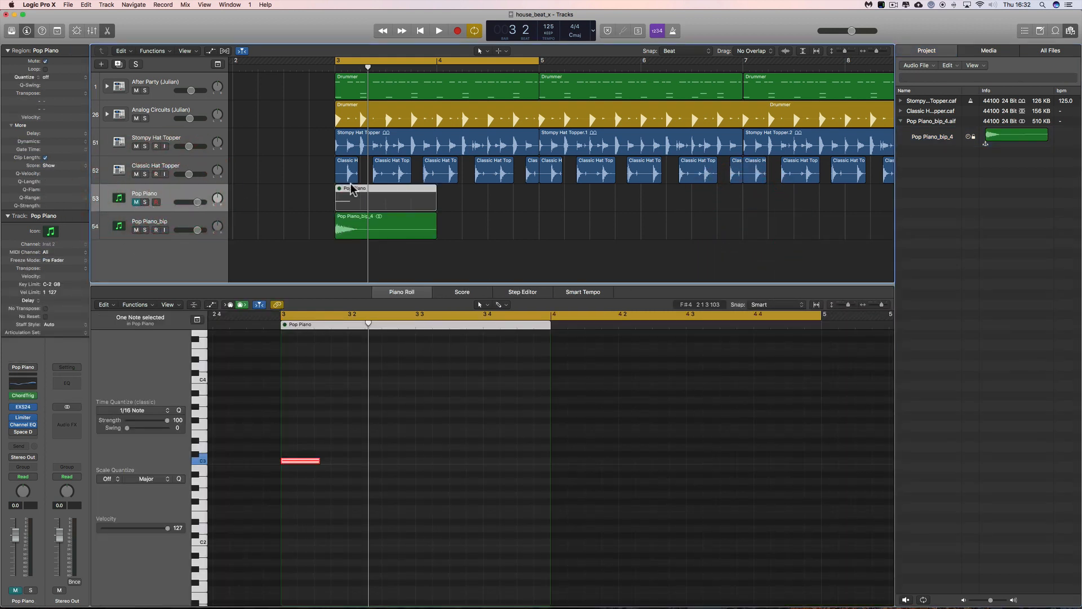
pyautogui.click(191, 225)
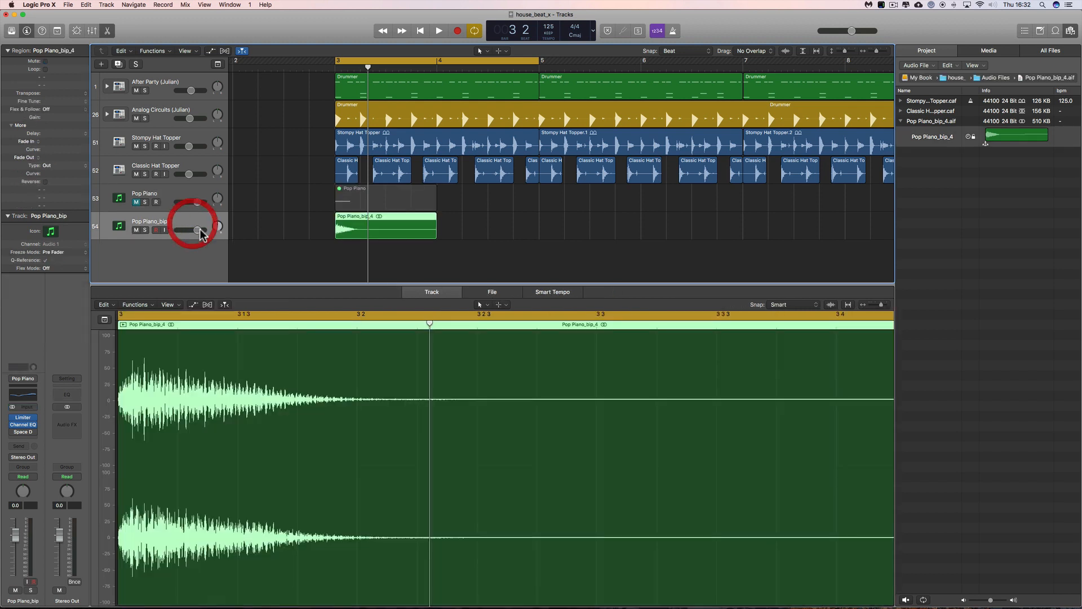
# Create a software instrument track below Pop Piano_bip and load Alchemy on it, keeping its window clear of the channel strip.
pyautogui.click(102, 64)
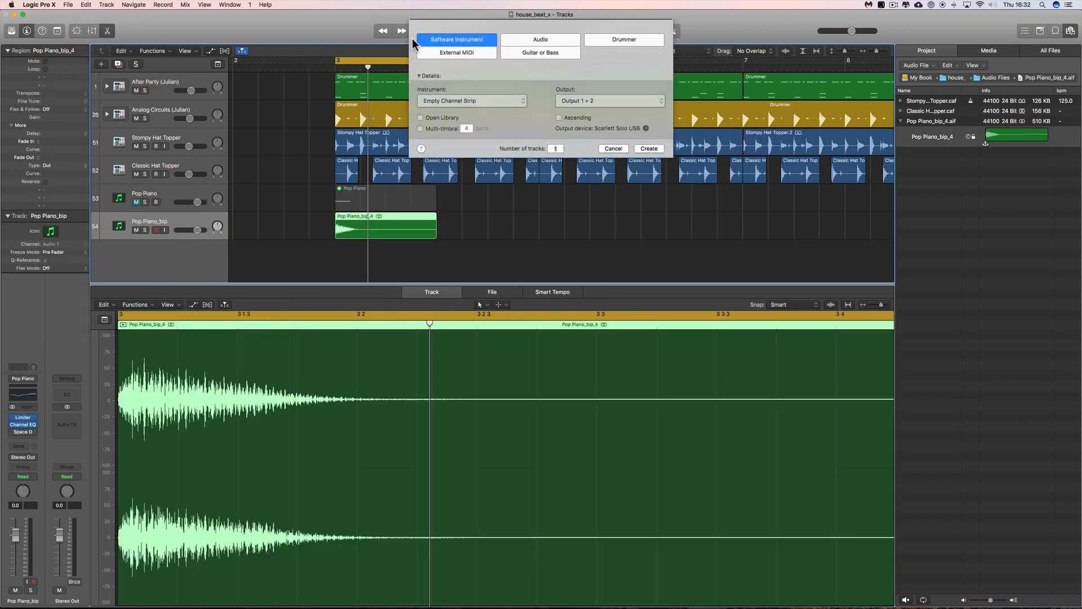
pyautogui.click(646, 148)
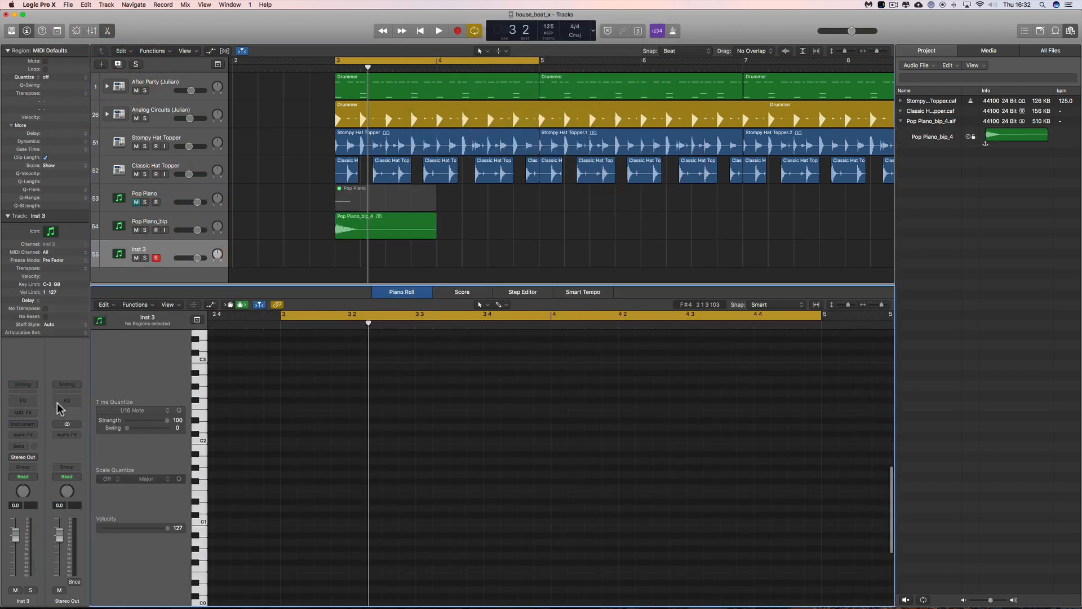
pyautogui.click(33, 423)
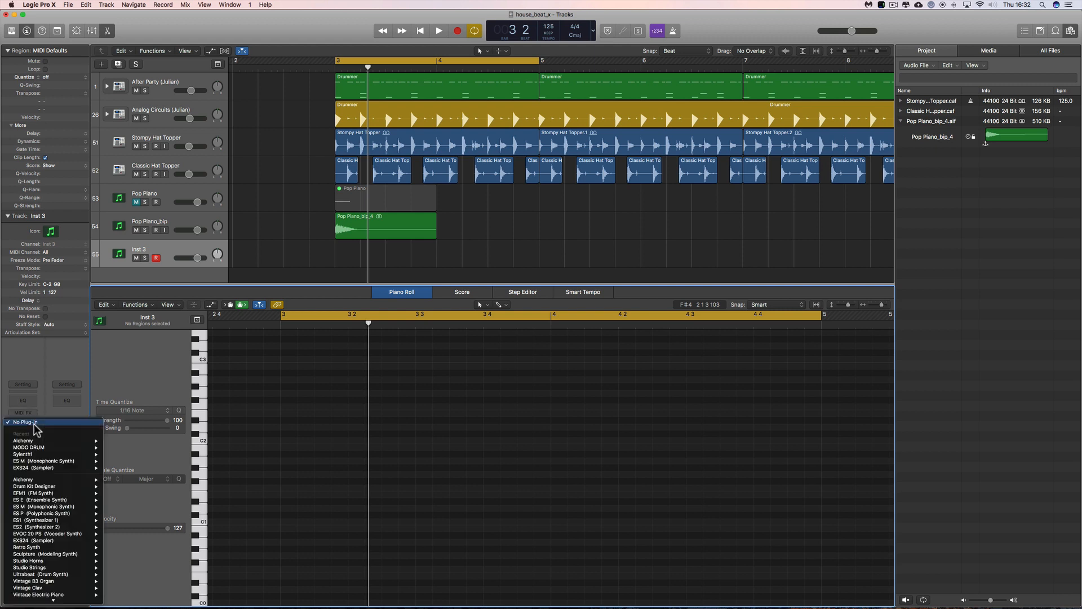
pyautogui.moveTo(36, 440)
pyautogui.click(108, 441)
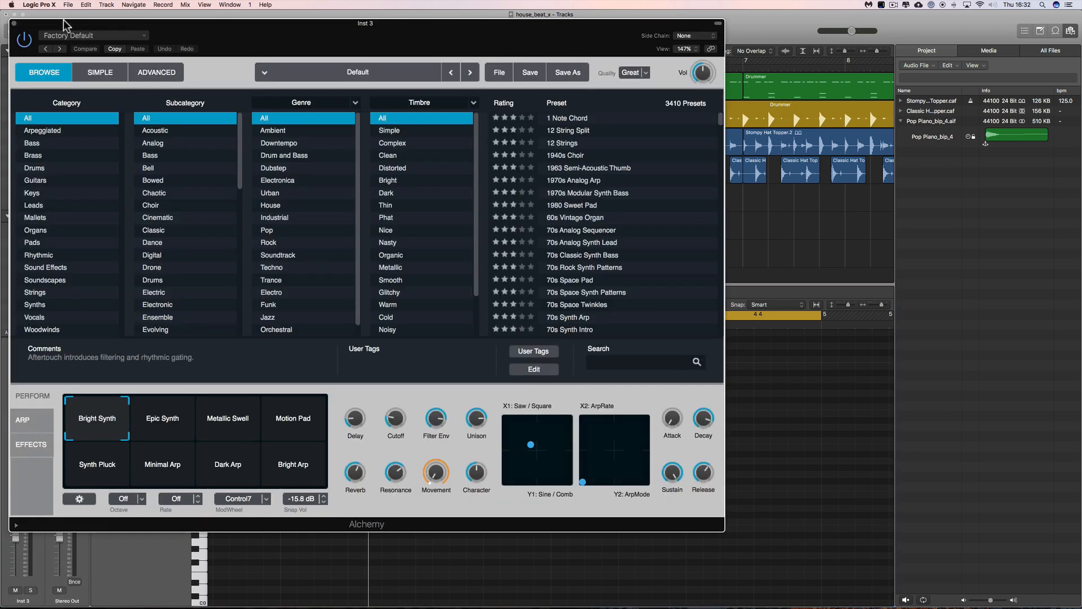
pyautogui.moveTo(63, 21); pyautogui.dragTo(326, 59)
# Insert the TR5 White 2A audio effect after Alchemy on the new track and close its window.
pyautogui.click(31, 434)
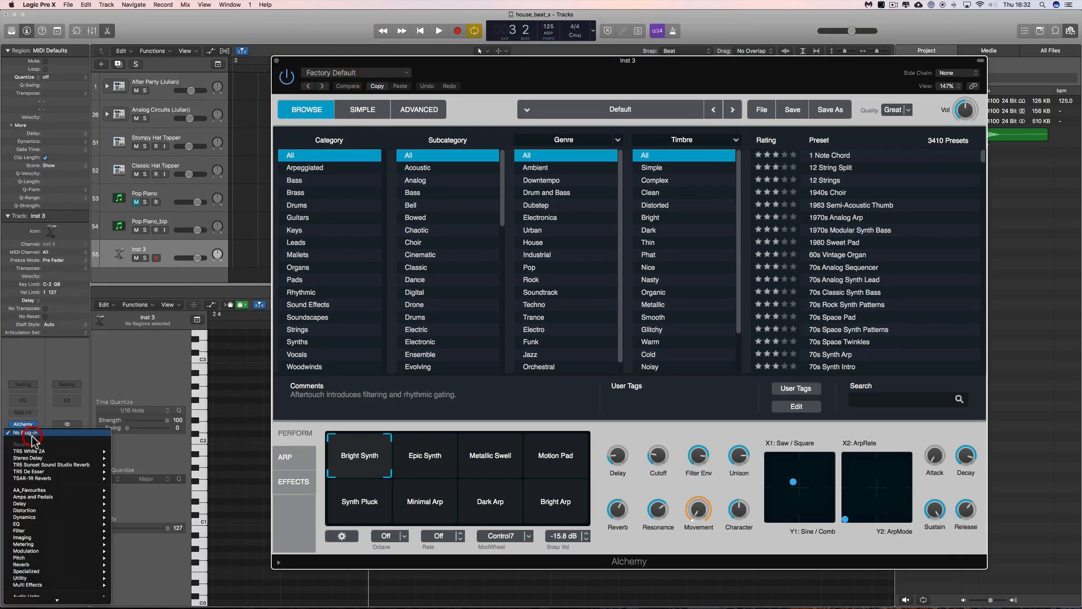
pyautogui.click(135, 446)
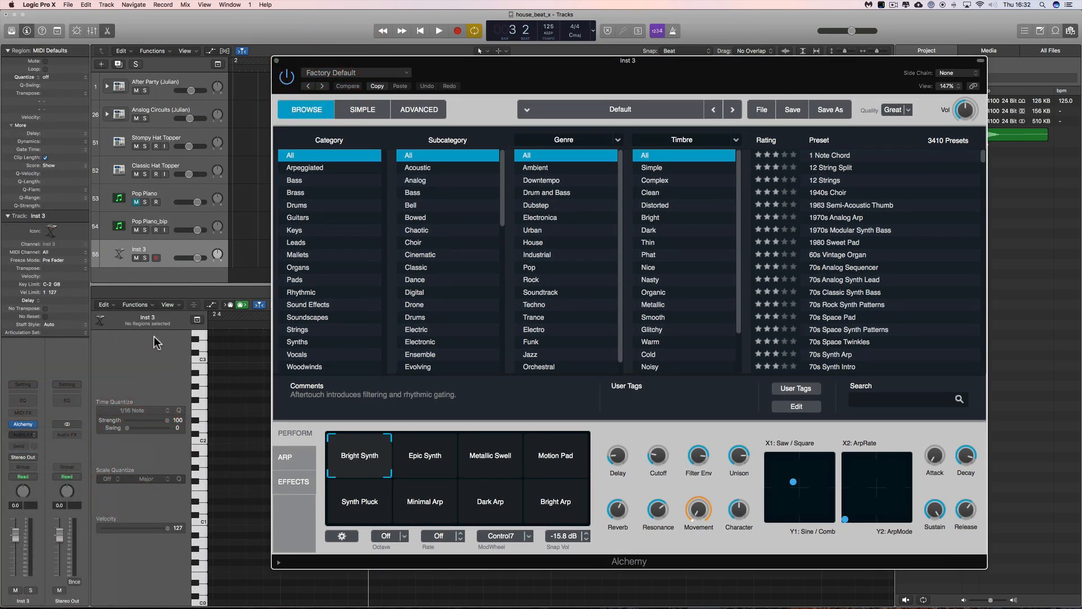
pyautogui.click(16, 25)
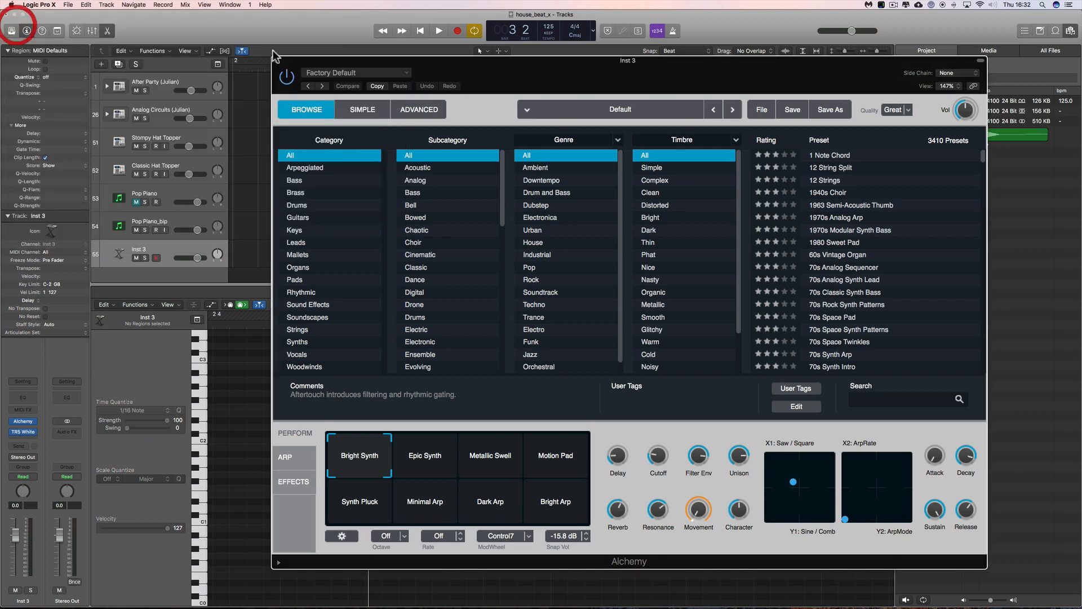
# Initialize the Alchemy preset so that only a basic Saw in source A is active.
pyautogui.moveTo(446, 59); pyautogui.dragTo(314, 51)
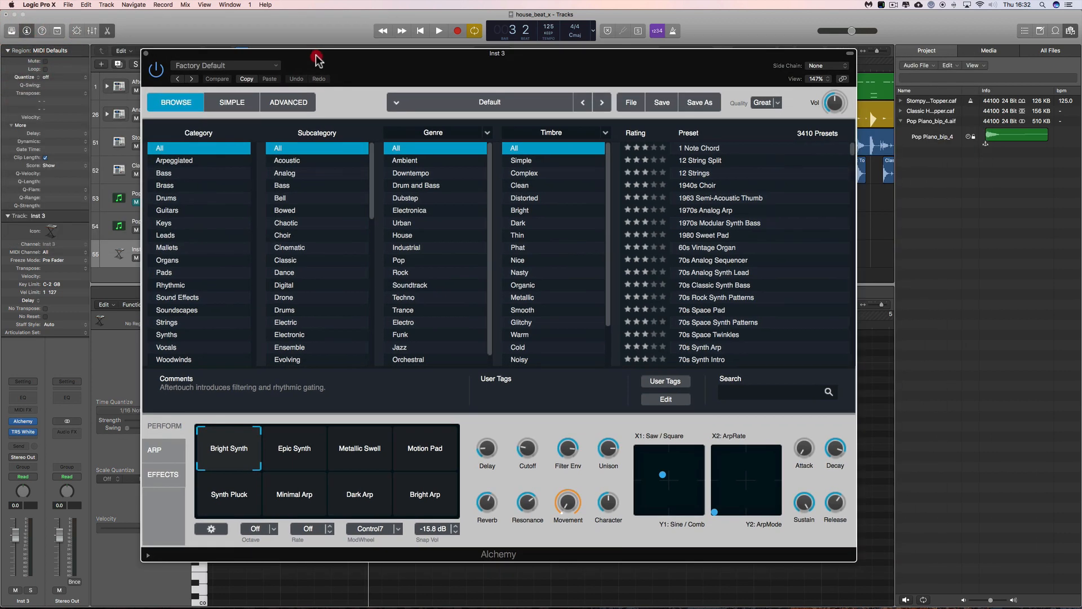
pyautogui.click(630, 104)
pyautogui.click(648, 130)
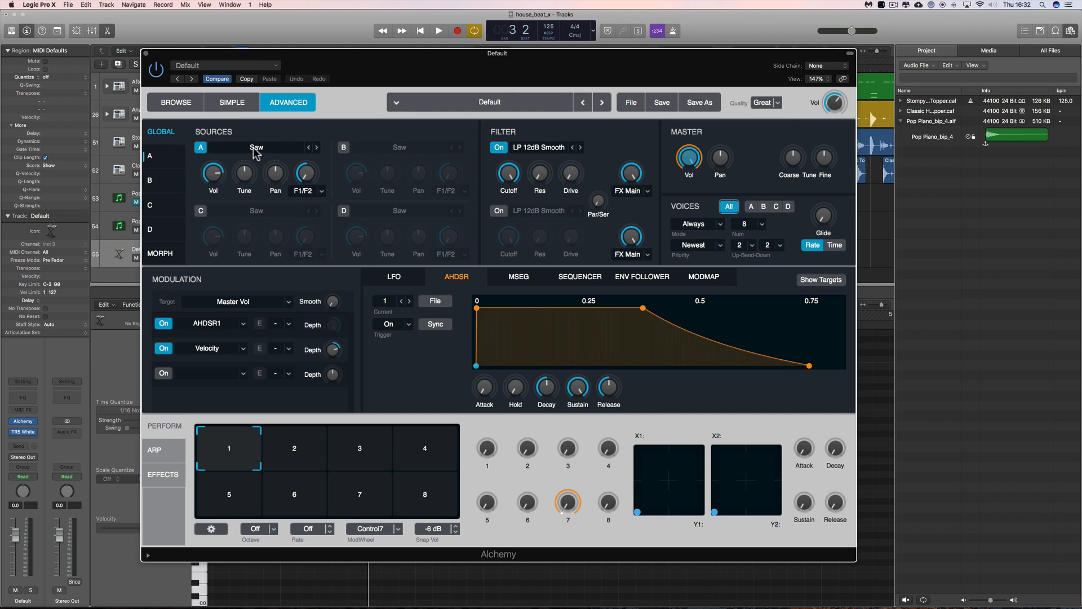
pyautogui.click(157, 162)
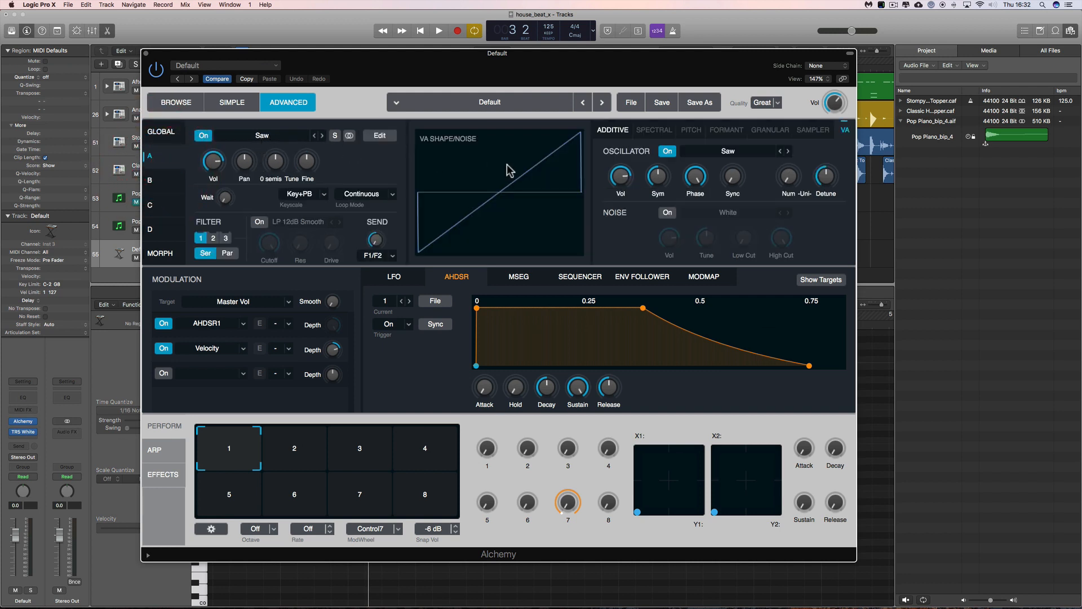
pyautogui.click(264, 137)
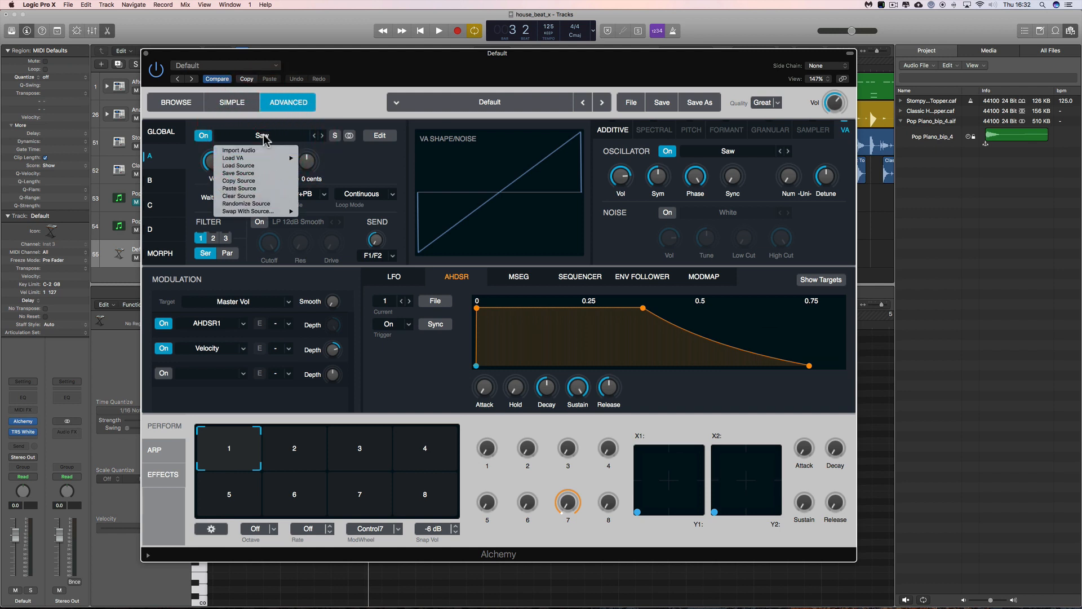
pyautogui.click(253, 145)
pyautogui.click(179, 137)
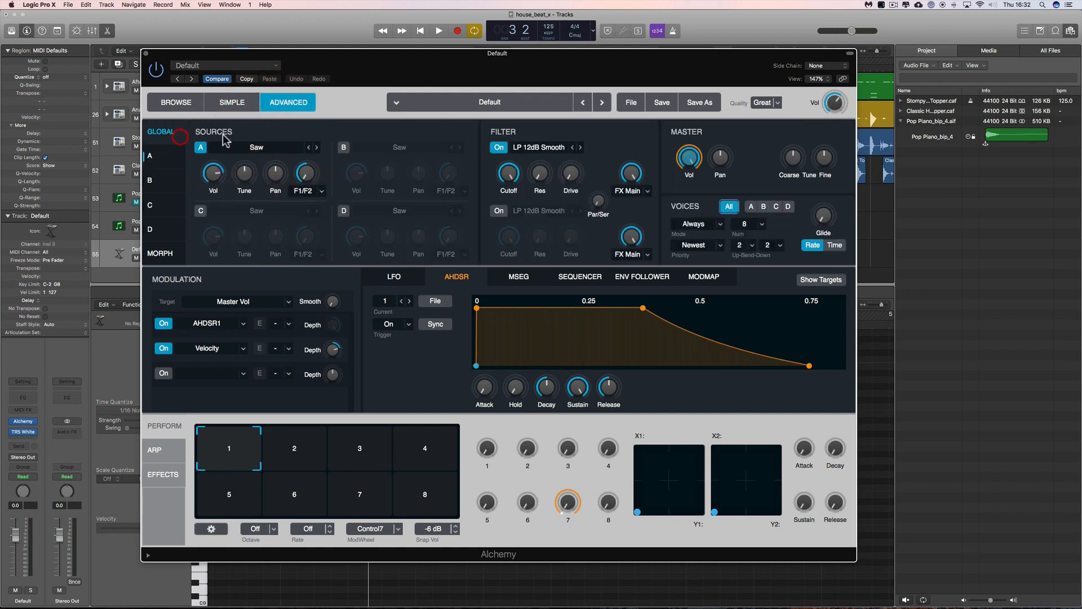
# Import the bounced Pop Piano_bip_4.aif from the project's audio list into Alchemy's source A using Sampler analysis mode, previewing it first.
pyautogui.click(254, 148)
pyautogui.click(246, 151)
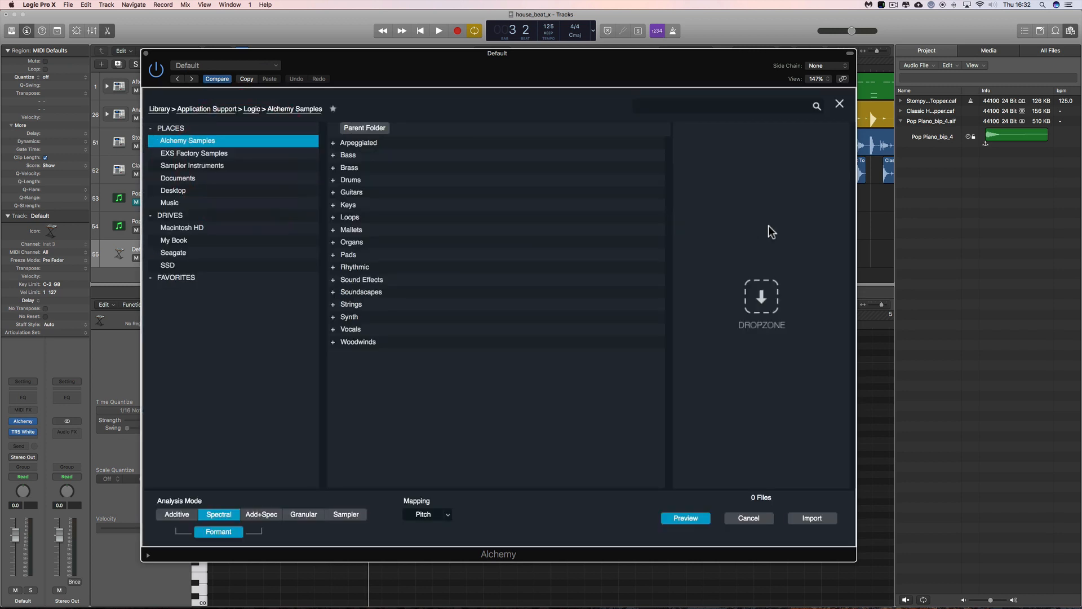
pyautogui.moveTo(949, 137); pyautogui.dragTo(695, 138)
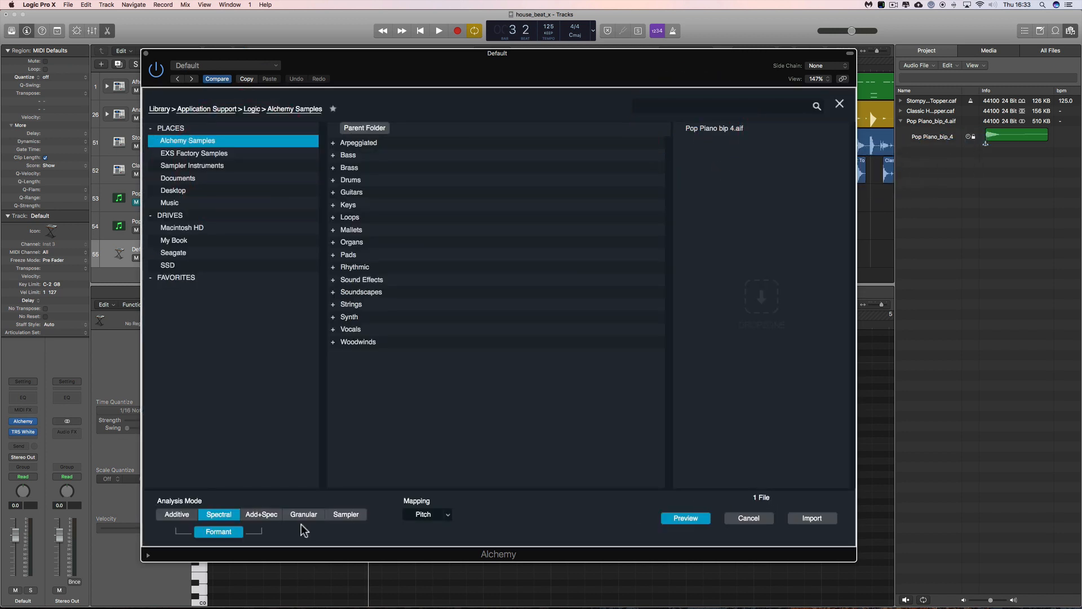
pyautogui.click(344, 515)
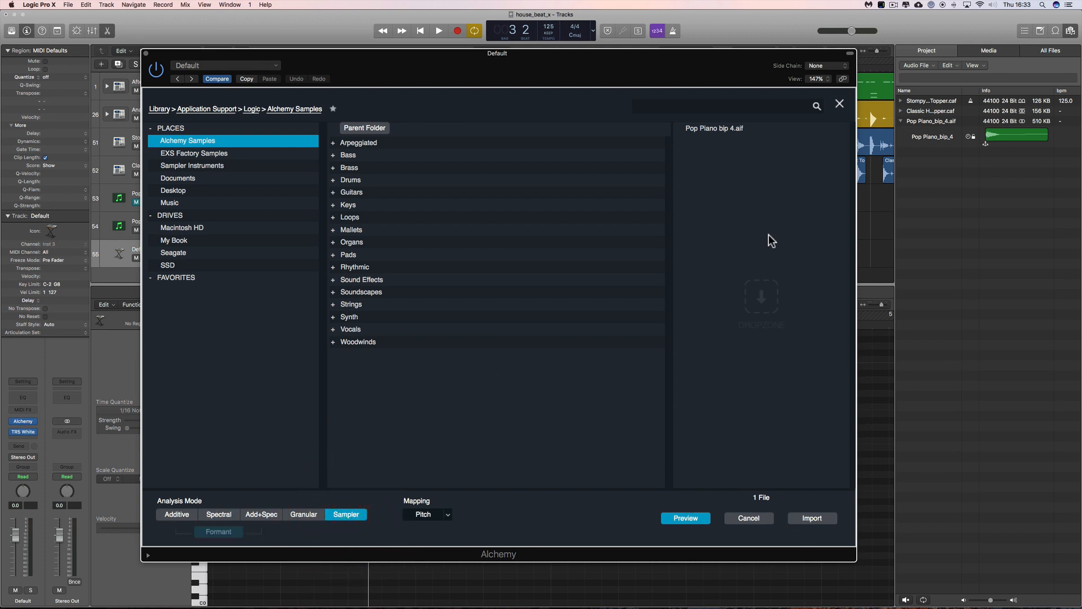
pyautogui.click(722, 133)
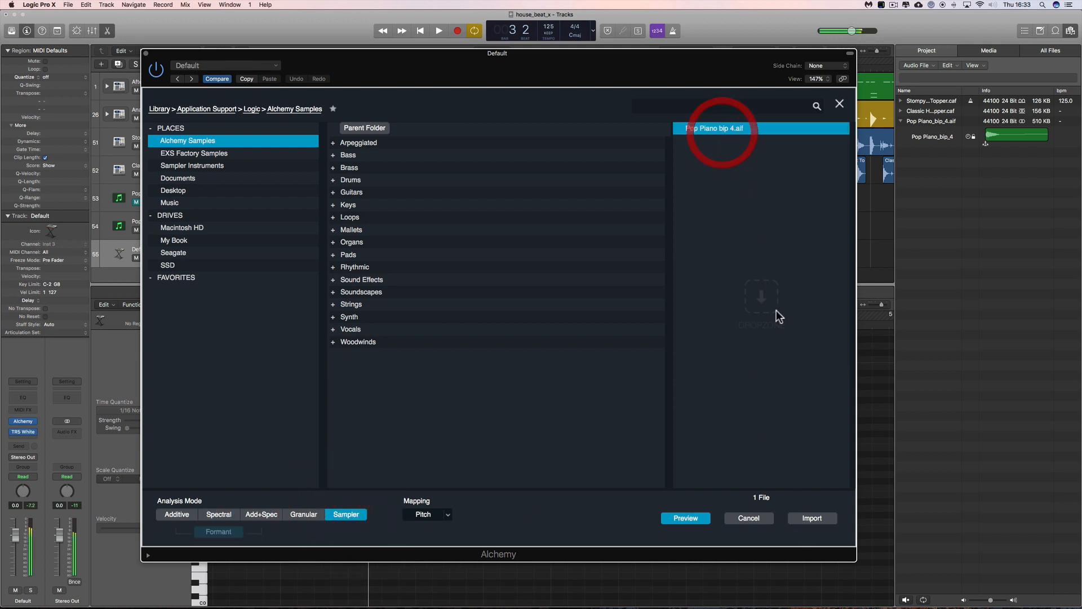
pyautogui.click(706, 129)
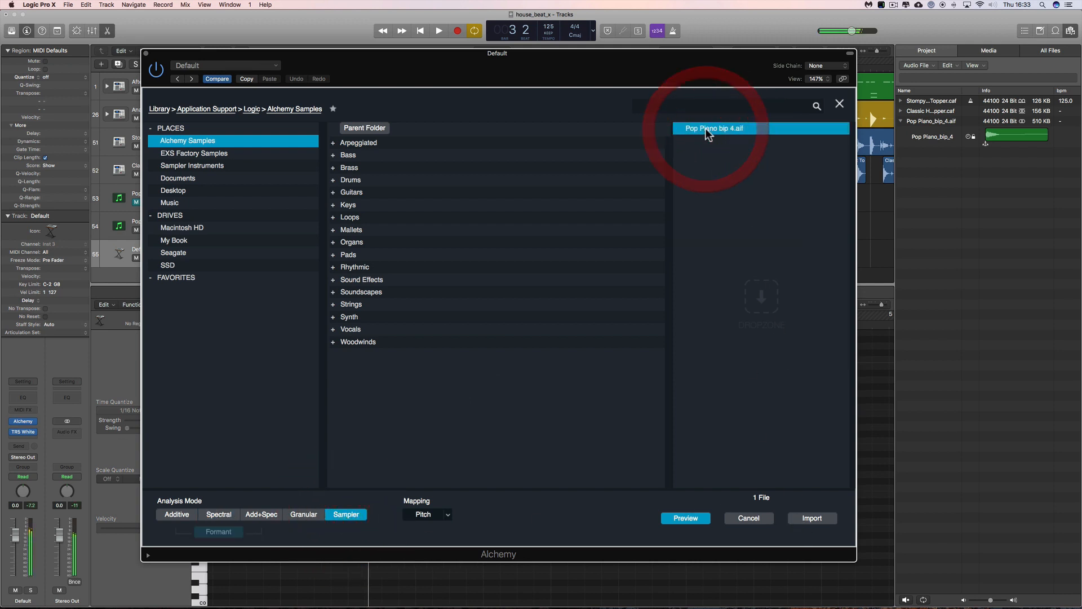
pyautogui.click(814, 519)
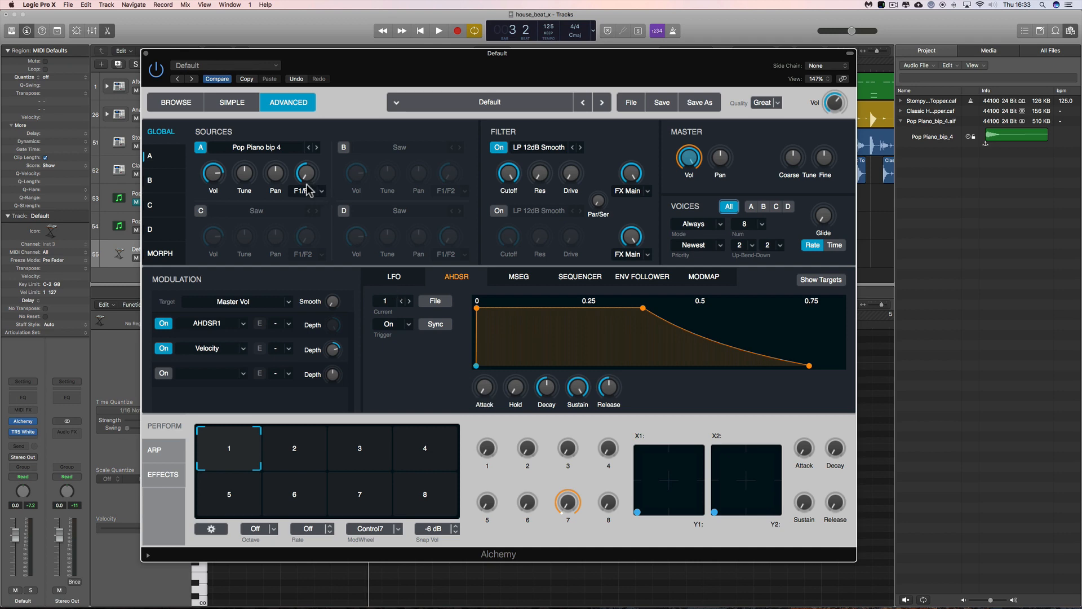
# Open source A for editing, audition the sampled chord at F0, C3, C2 and C1, and close Alchemy.
pyautogui.click(163, 161)
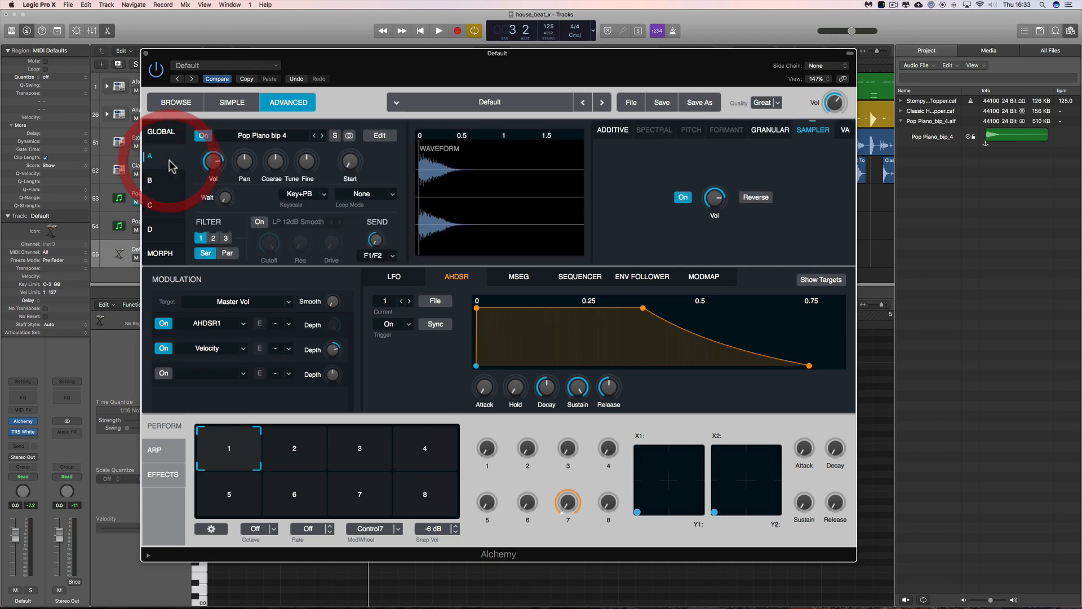
pyautogui.click(381, 141)
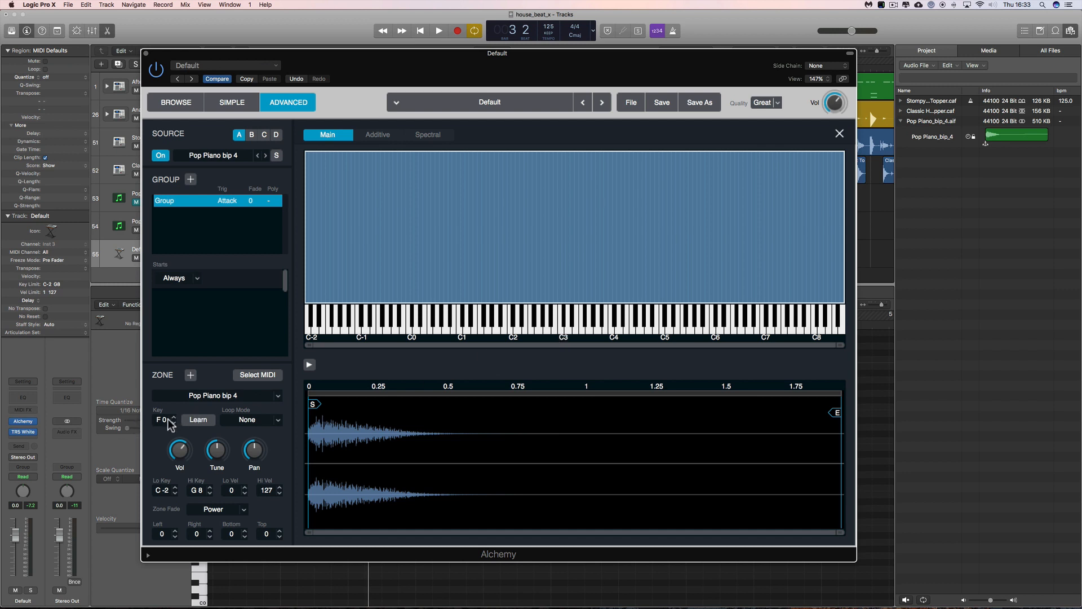
pyautogui.click(427, 328)
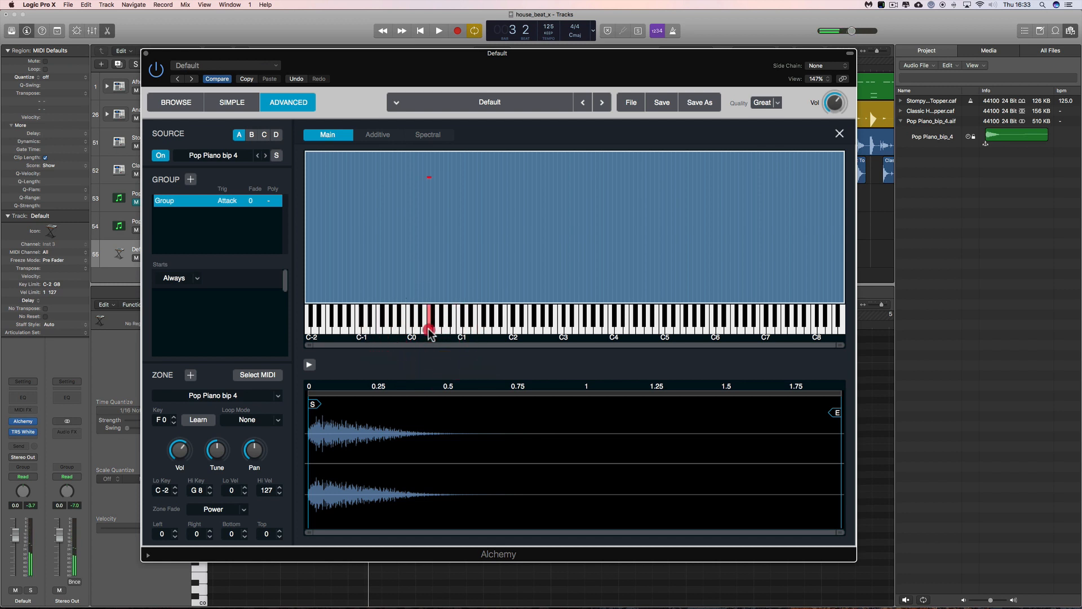
pyautogui.click(429, 328)
pyautogui.click(429, 328)
pyautogui.click(559, 329)
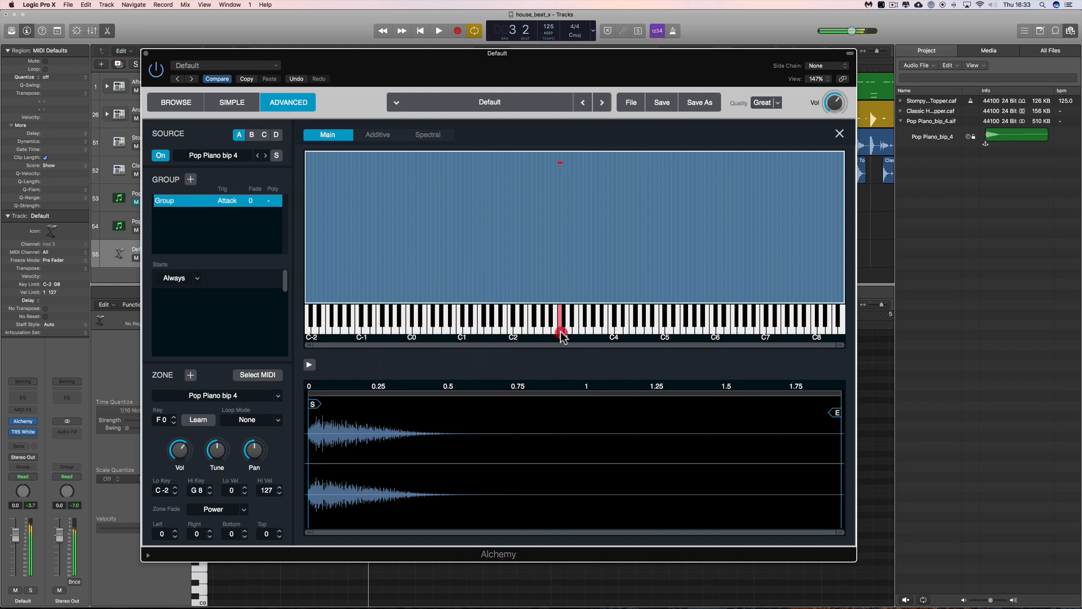
pyautogui.click(511, 329)
pyautogui.click(459, 328)
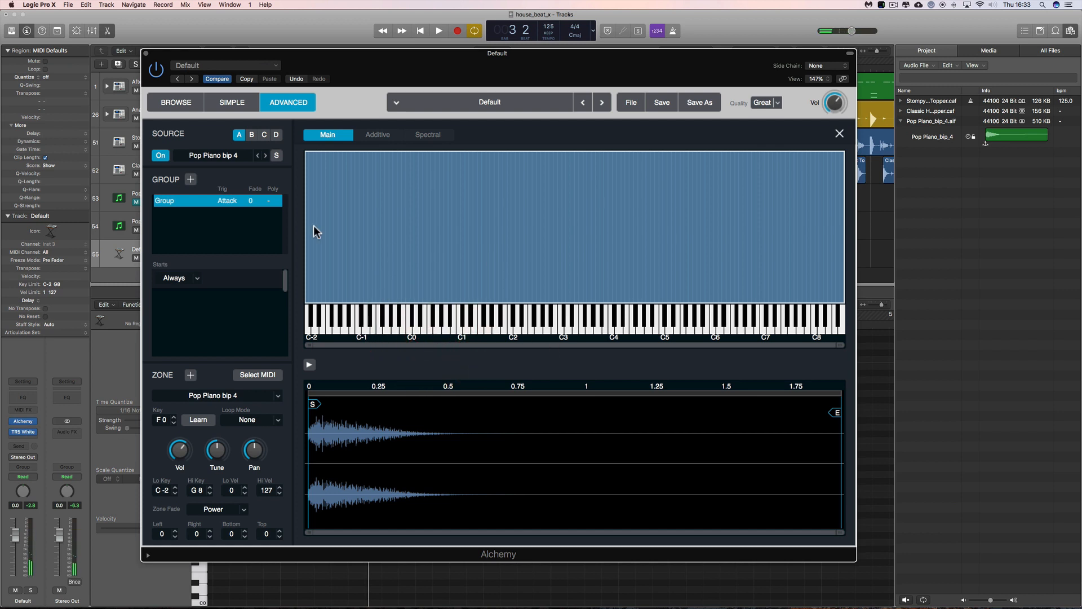
pyautogui.click(145, 54)
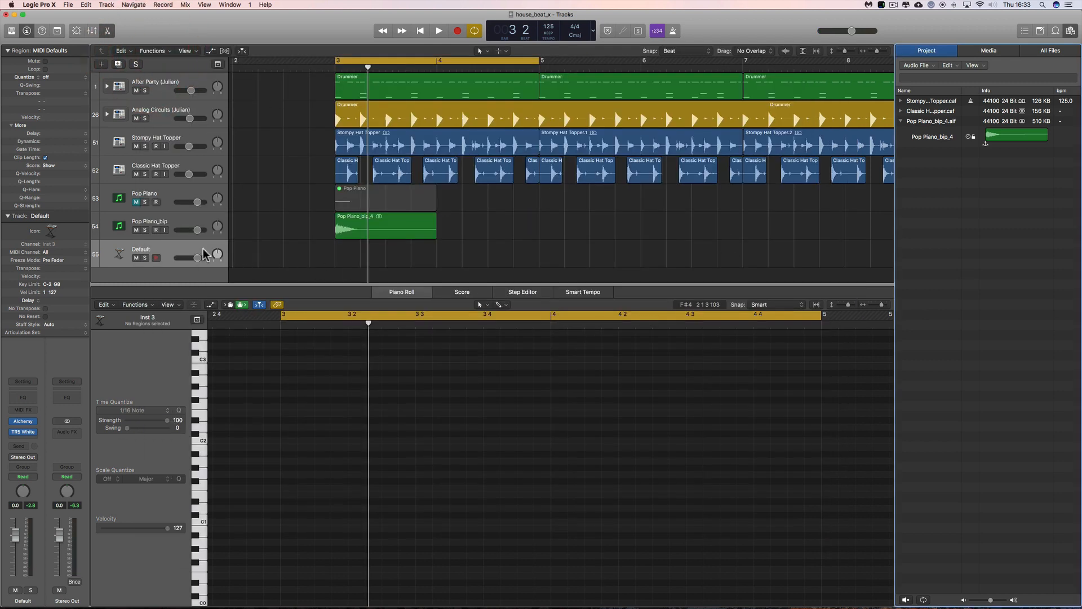
# Record a rhythmic pattern around F0 from bar 3 to bar 5 on the Default Alchemy track.
pyautogui.click(179, 250)
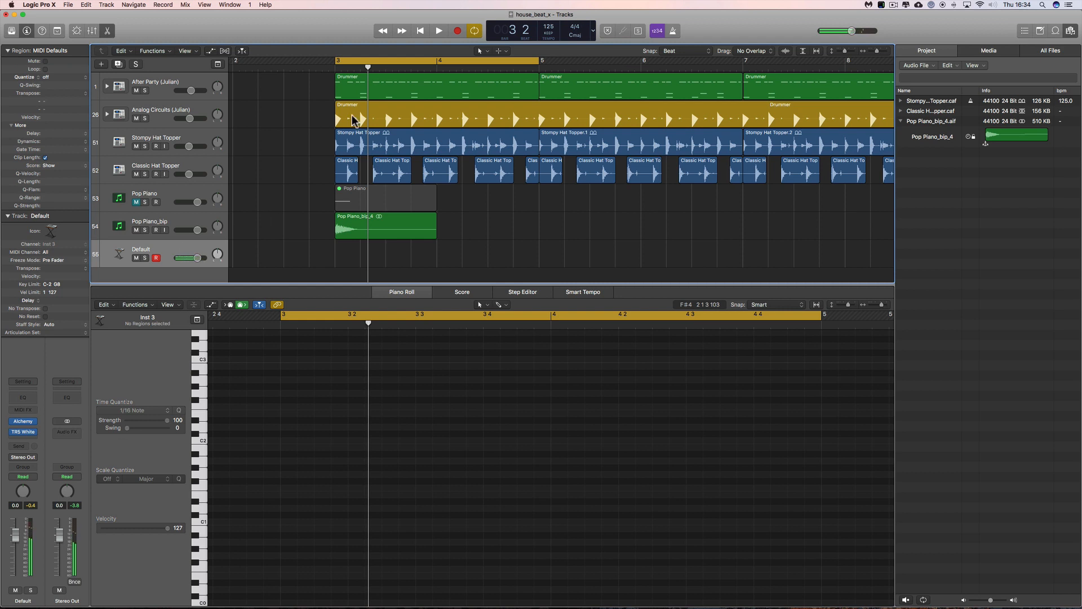
pyautogui.click(420, 31)
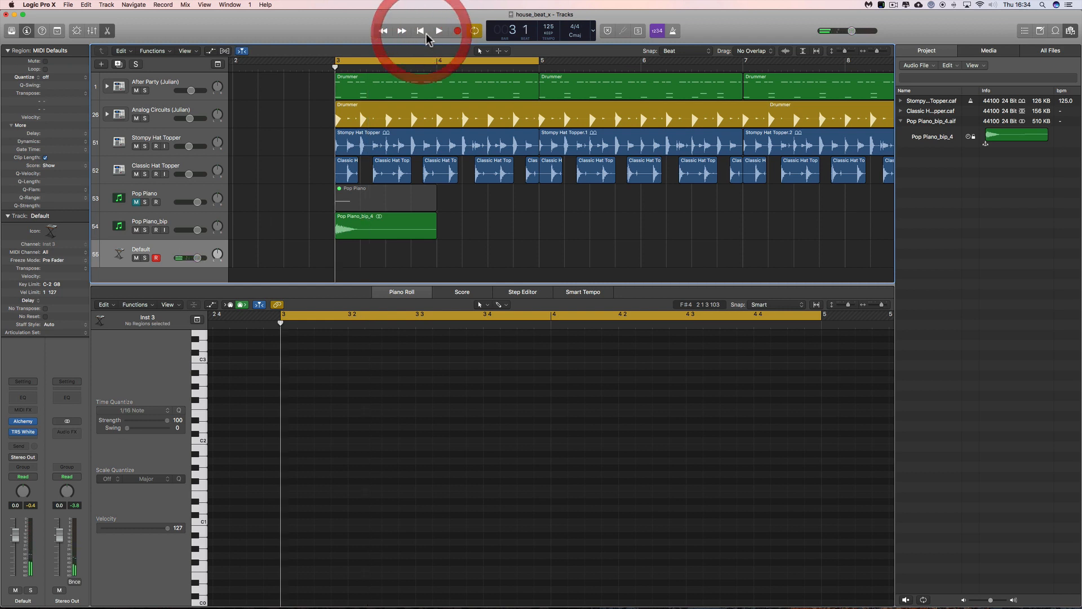
pyautogui.click(457, 31)
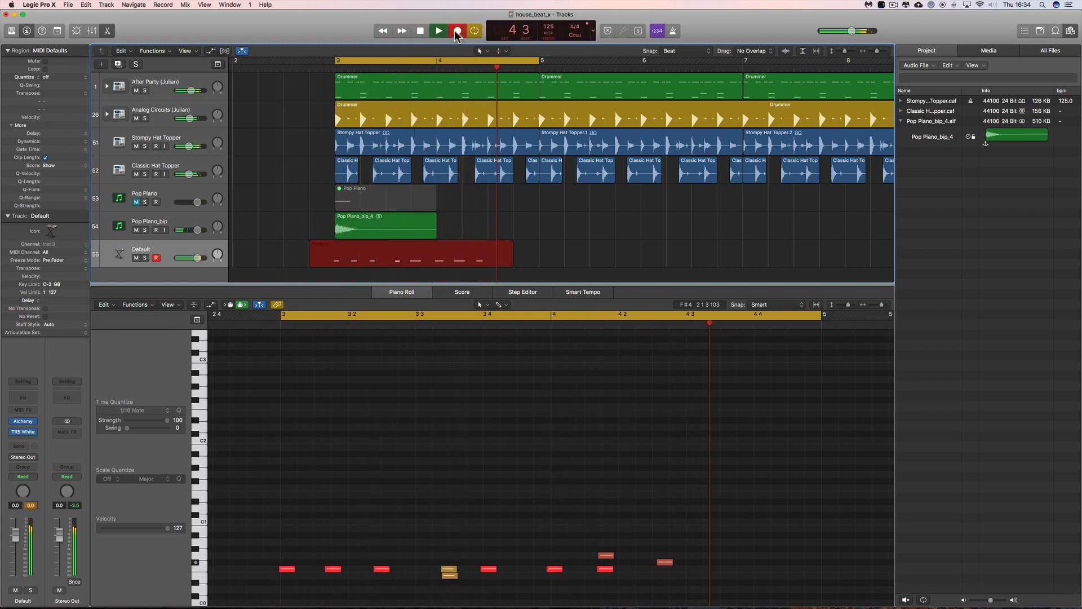
pyautogui.press('space')
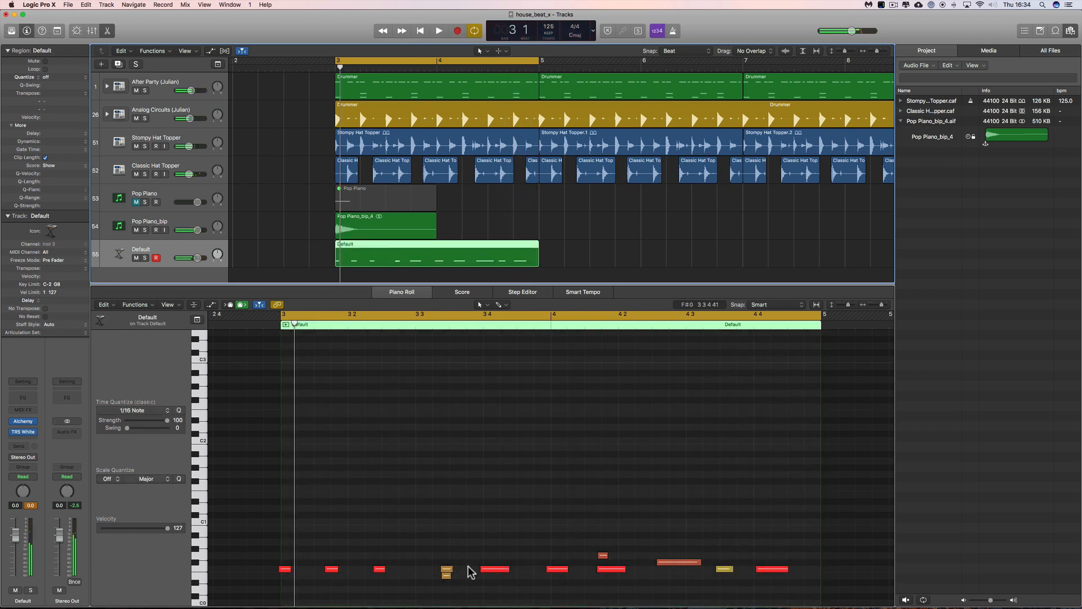
# Delete the two stray notes stacked with the F0 pattern, one below it in bar 3 and one above it in bar 4.
pyautogui.click(446, 576)
pyautogui.press('Delete')
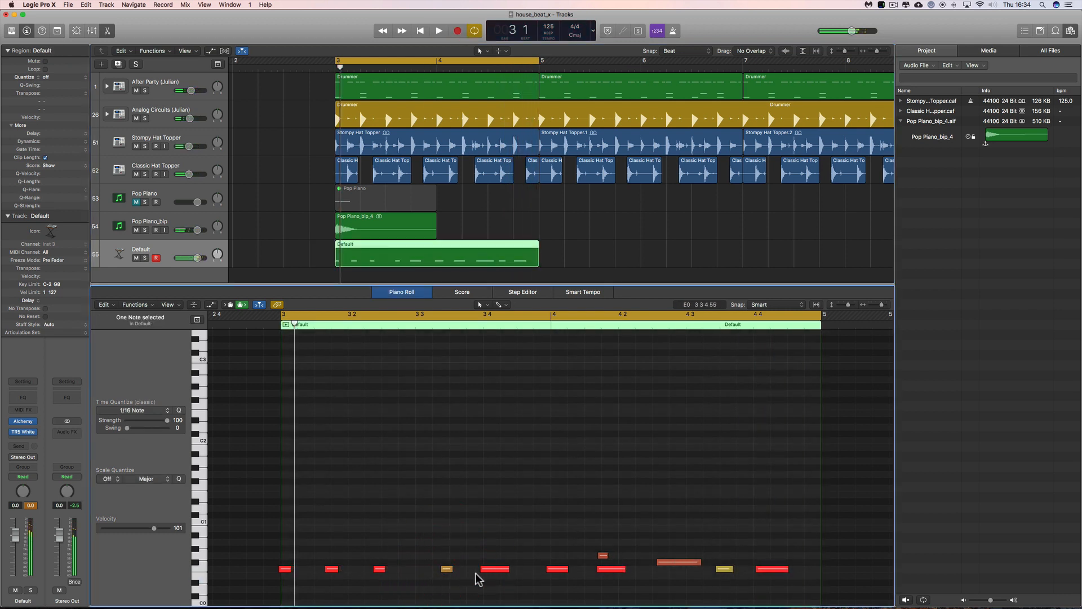
pyautogui.click(603, 555)
pyautogui.press('Delete')
# Quantize all notes of the Default region to 1/16 and play the pattern back with the beat.
pyautogui.click(356, 545)
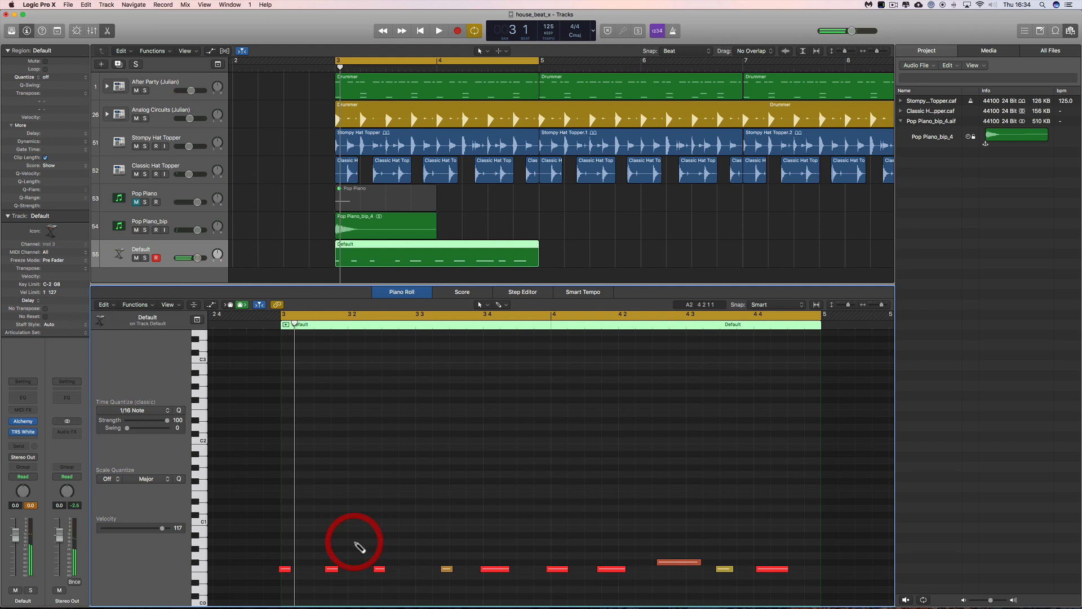
pyautogui.press('super+a')
pyautogui.click(179, 410)
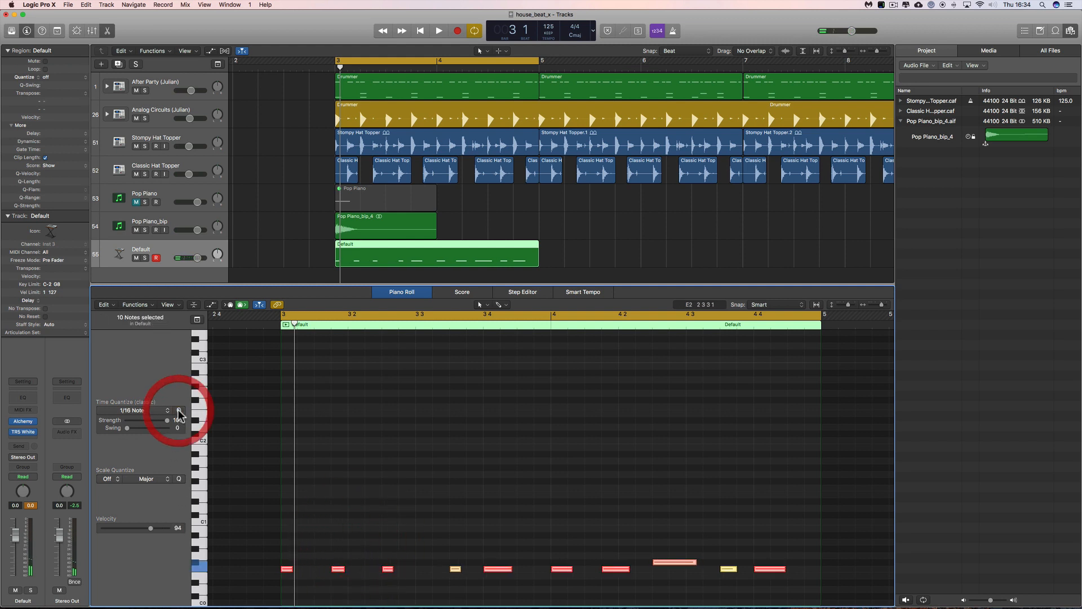
pyautogui.press('space')
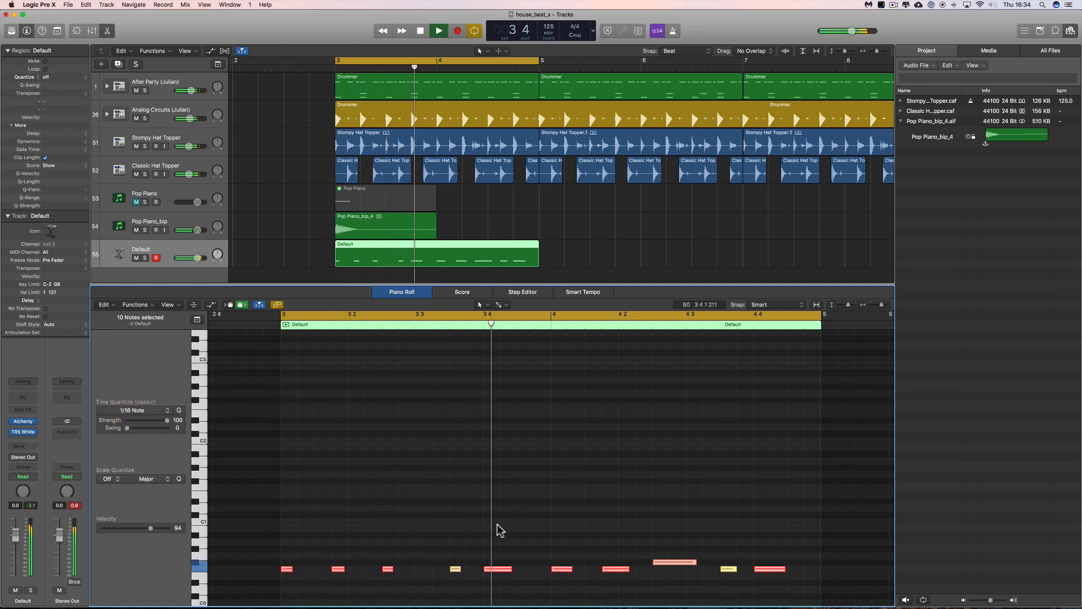
pyautogui.press('space')
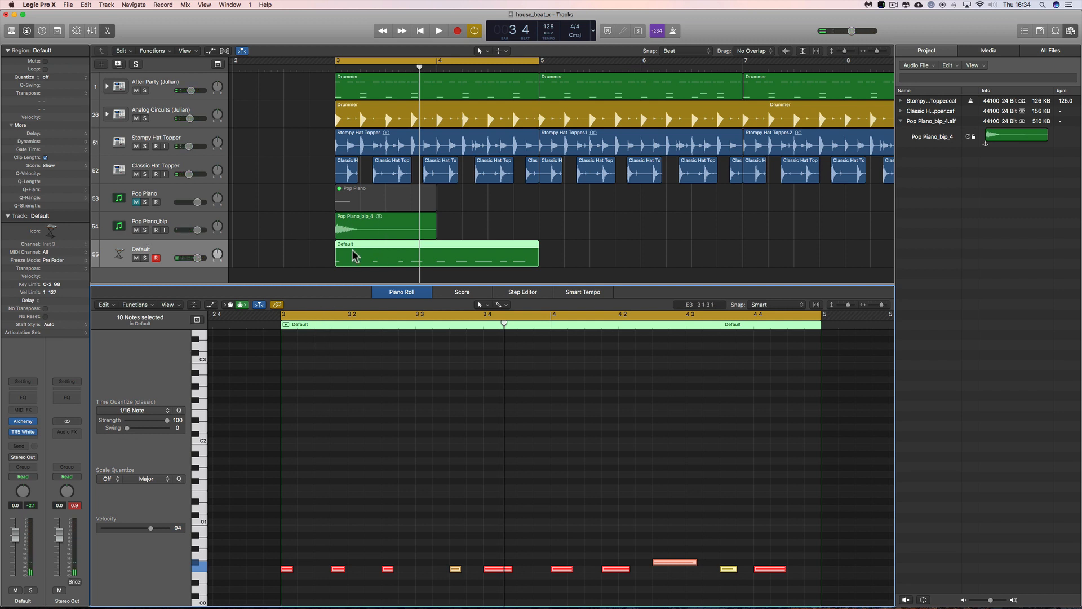
# Solo the bounced Pop Piano_bip track, play its chord region, and turn the solo off before returning to the Default region.
pyautogui.click(351, 227)
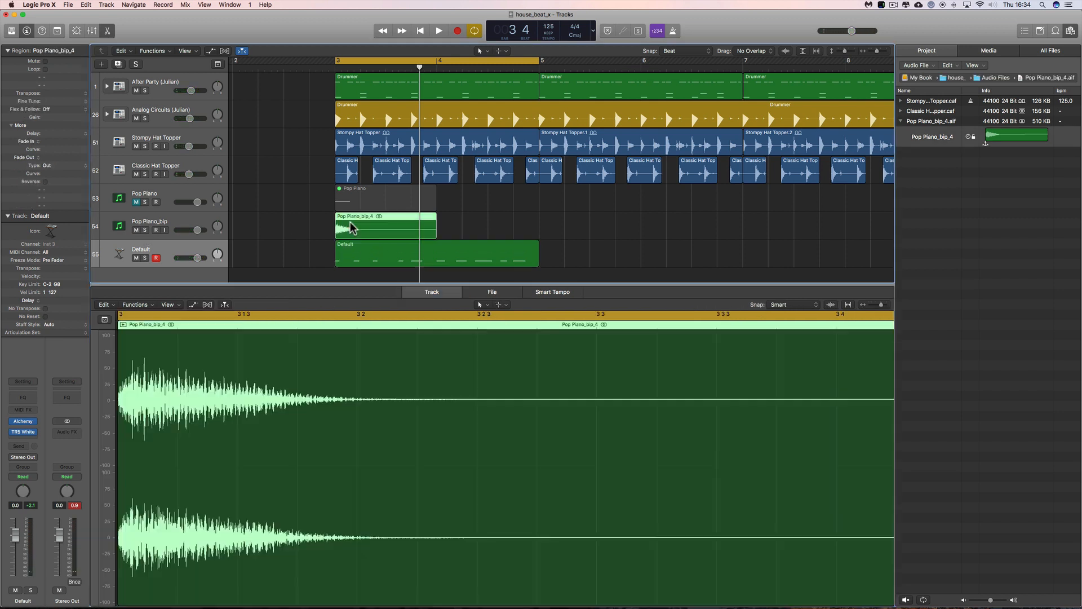
pyautogui.click(142, 231)
pyautogui.press('space')
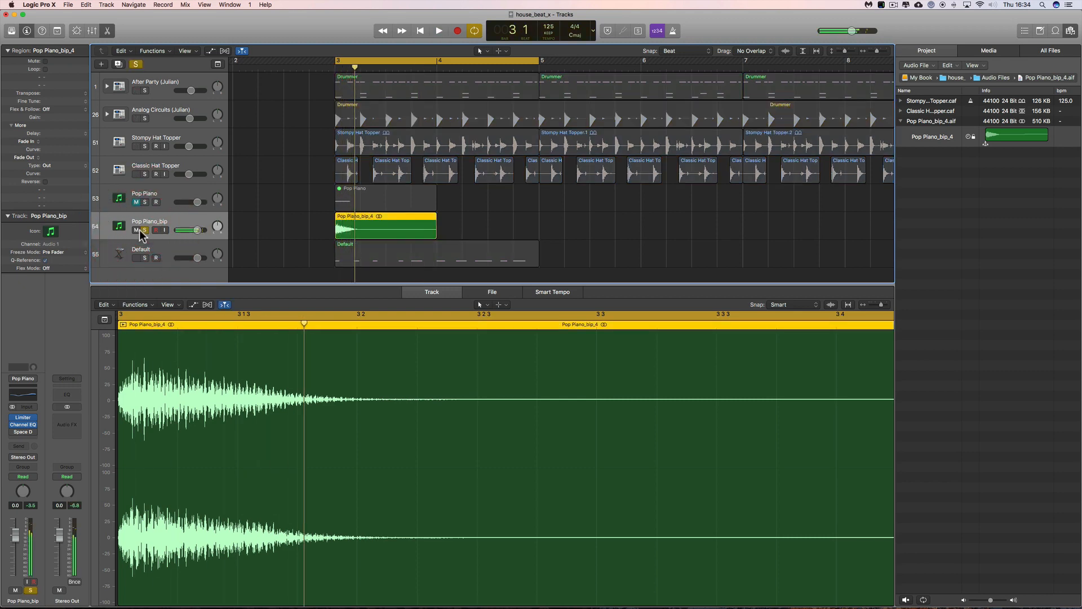
pyautogui.click(145, 231)
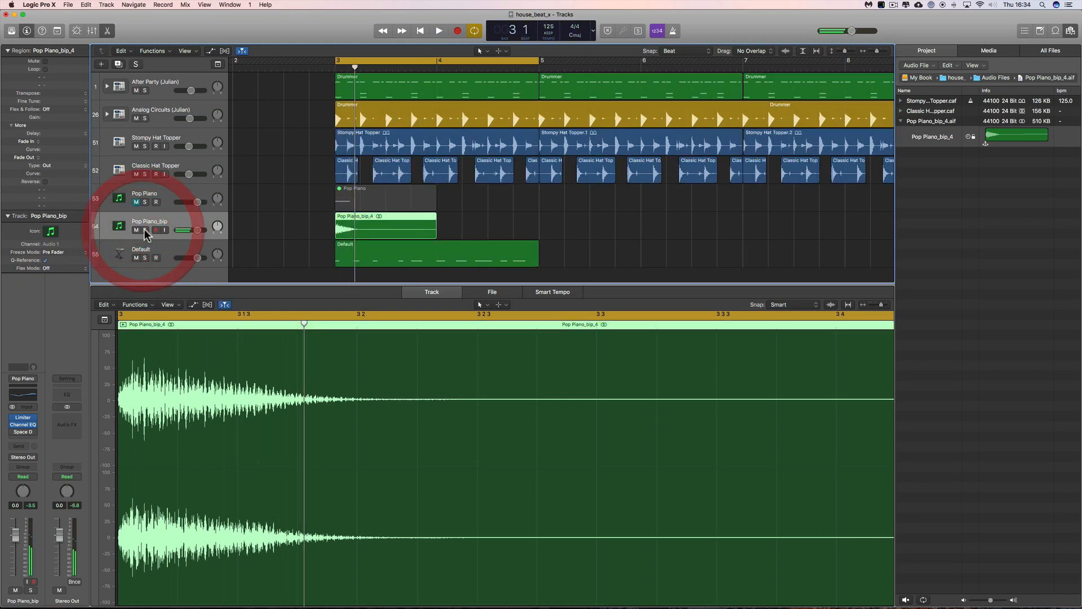
pyautogui.click(351, 260)
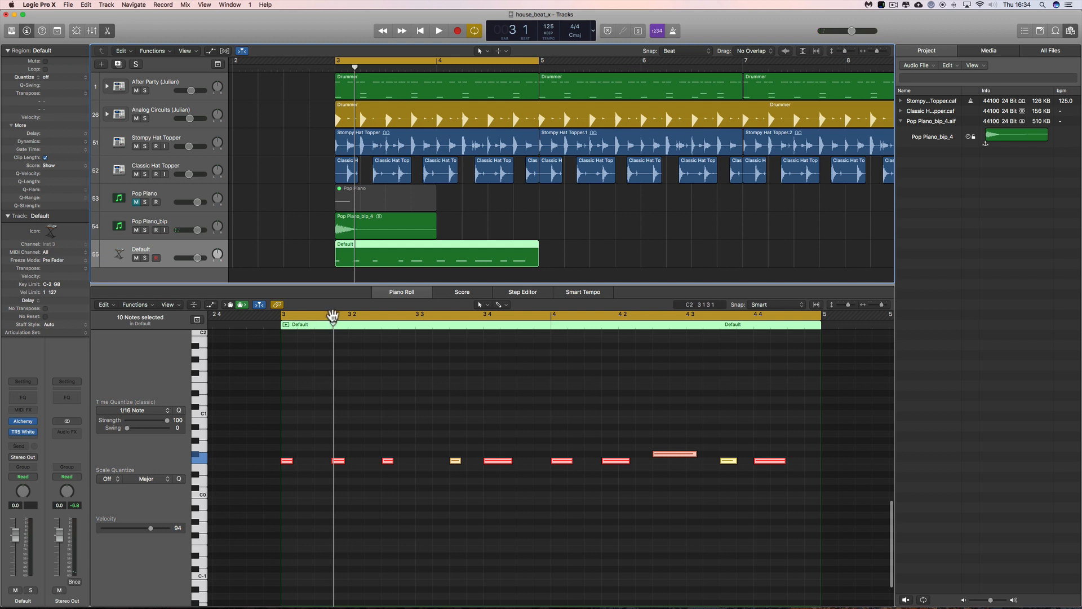
# Mute the bounced Pop Piano_bip track and reselect the Default track.
pyautogui.click(347, 230)
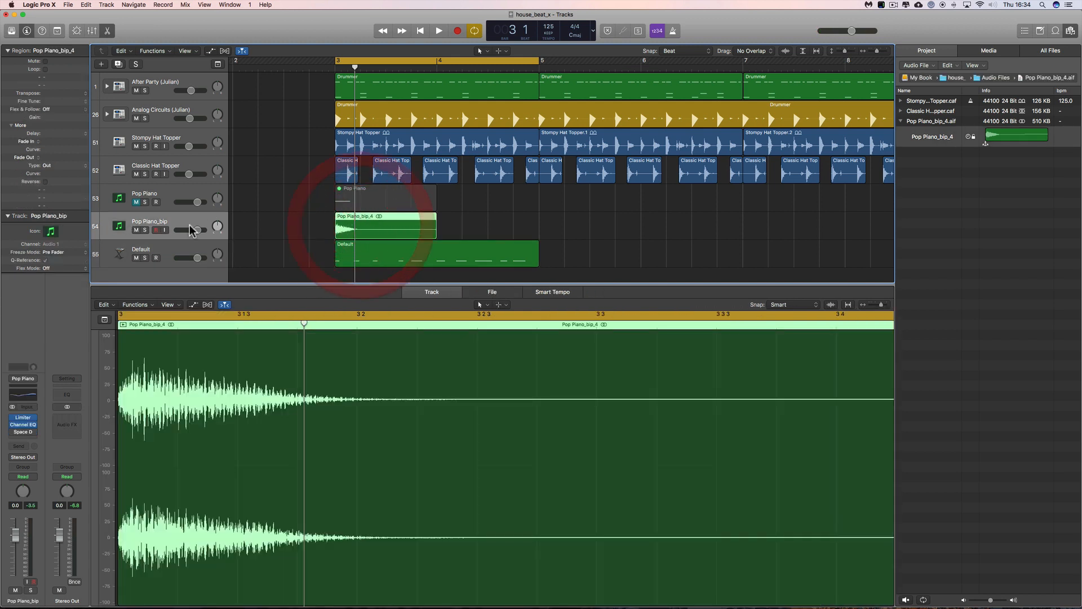
pyautogui.click(136, 230)
pyautogui.click(180, 251)
# Lengthen all ten notes of the Default pattern by a little under a 1/16 note while the beat plays.
pyautogui.press('space')
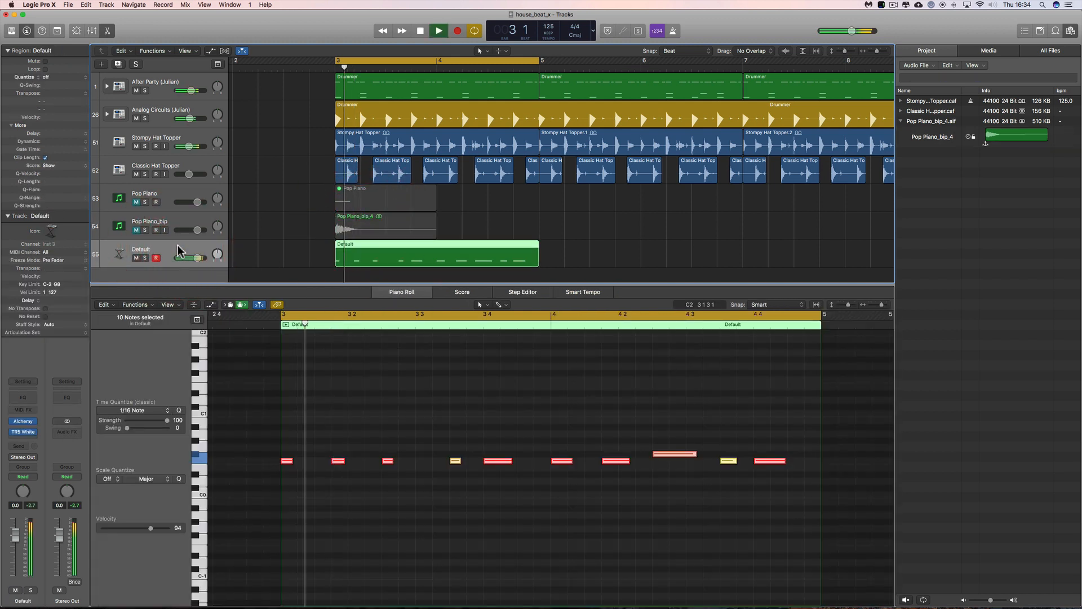
pyautogui.moveTo(294, 461); pyautogui.dragTo(307, 461)
pyautogui.press('space')
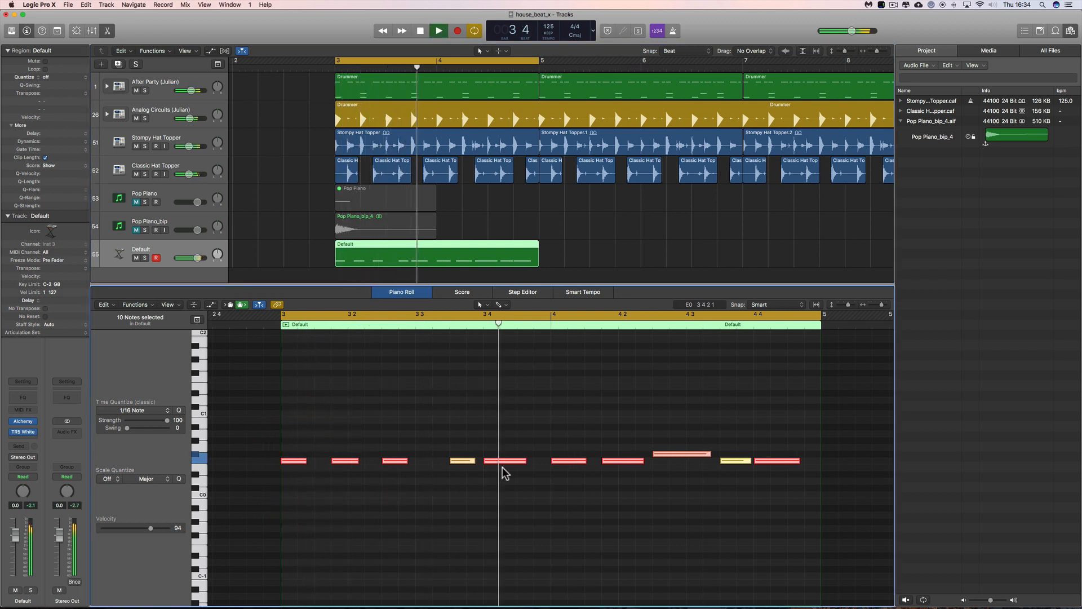
# Audition the bounced Pop Piano_bip chord in solo again, keep its track muted, and compare the original Pop Piano region with the Default region.
pyautogui.click(353, 228)
pyautogui.click(145, 230)
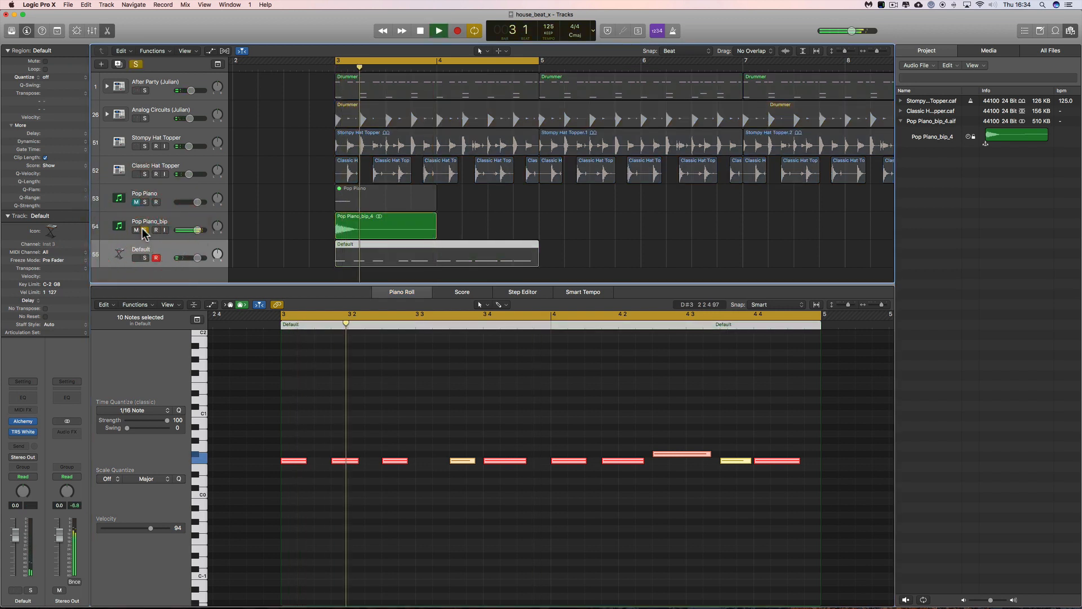
pyautogui.click(145, 230)
pyautogui.click(136, 230)
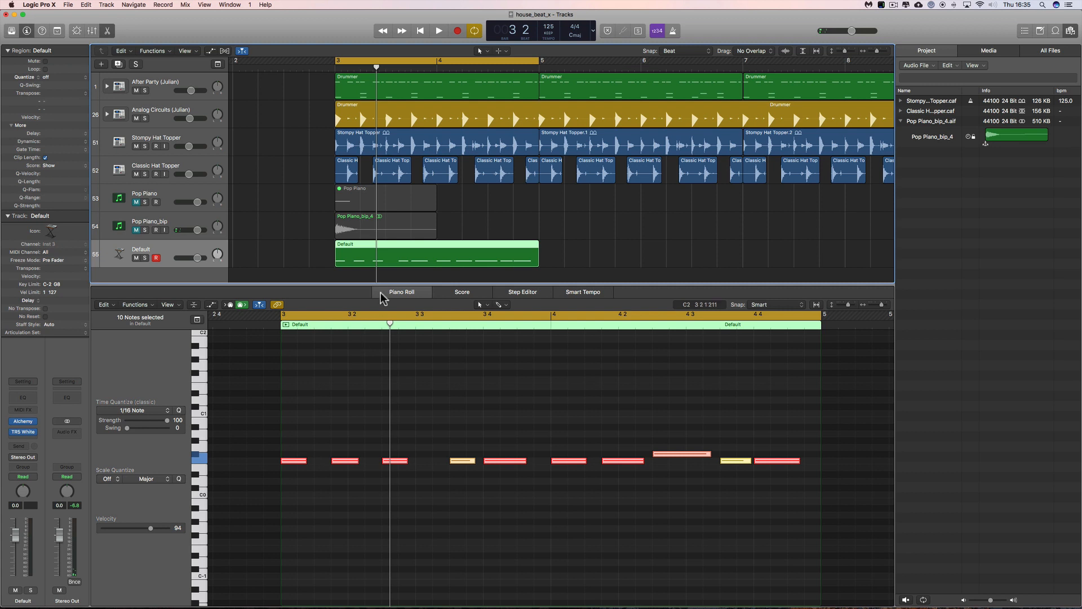
pyautogui.click(363, 207)
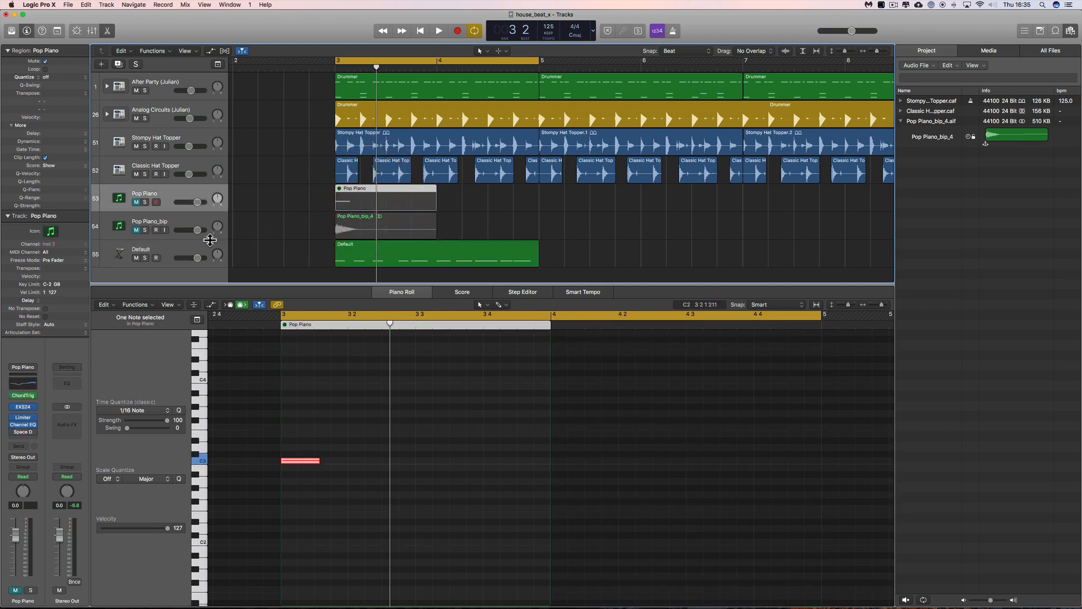
pyautogui.click(171, 250)
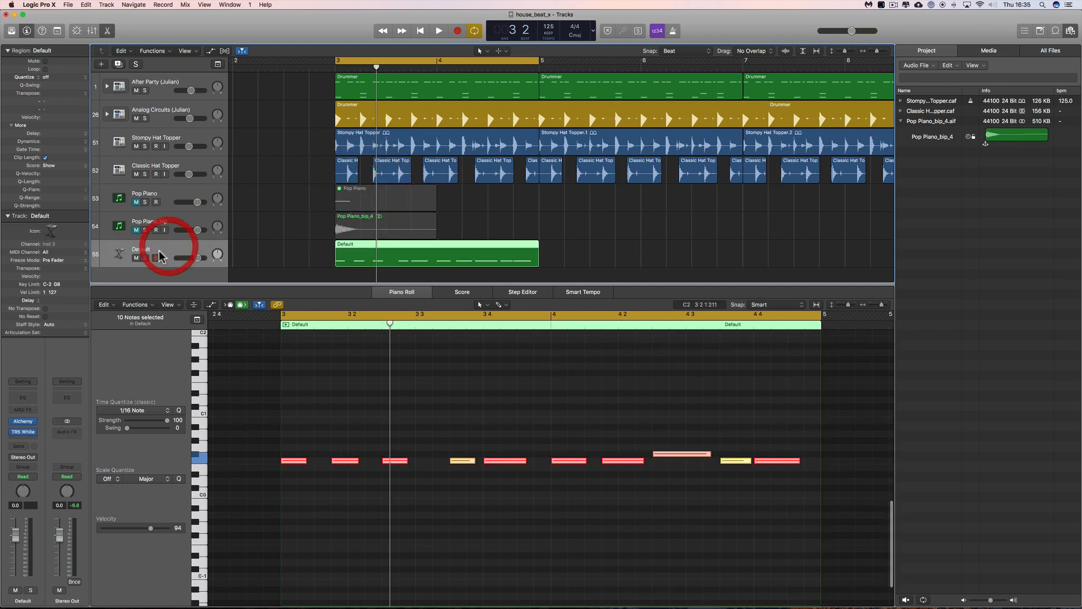
# Raise the third note of the Default pattern to G#0, play it back, and raise it further to A#0.
pyautogui.press('space')
pyautogui.press('space')
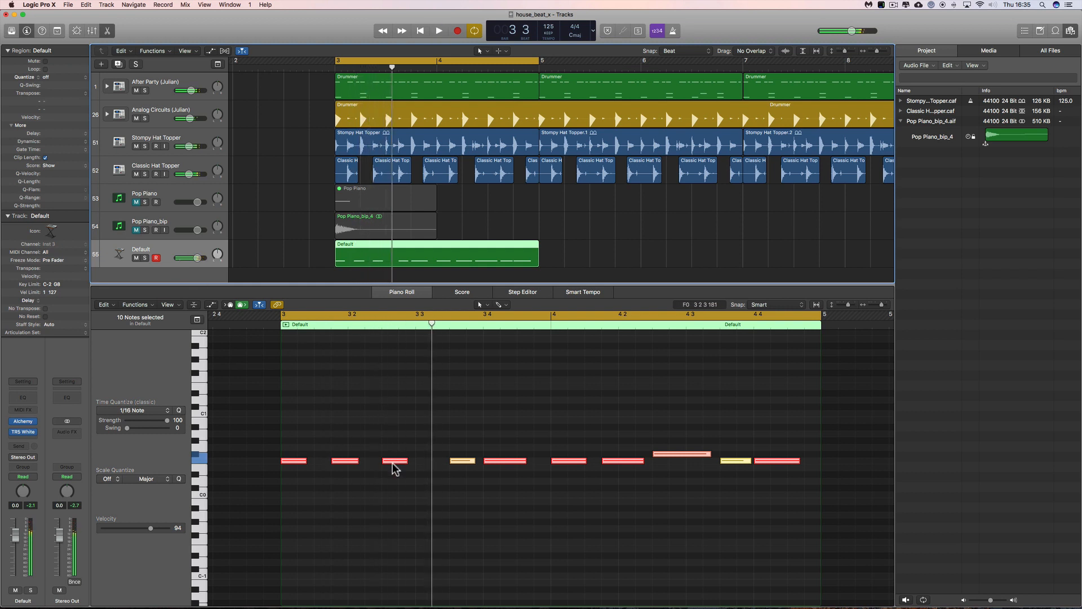
pyautogui.click(396, 461)
pyautogui.moveTo(396, 464); pyautogui.dragTo(396, 443)
pyautogui.press('space')
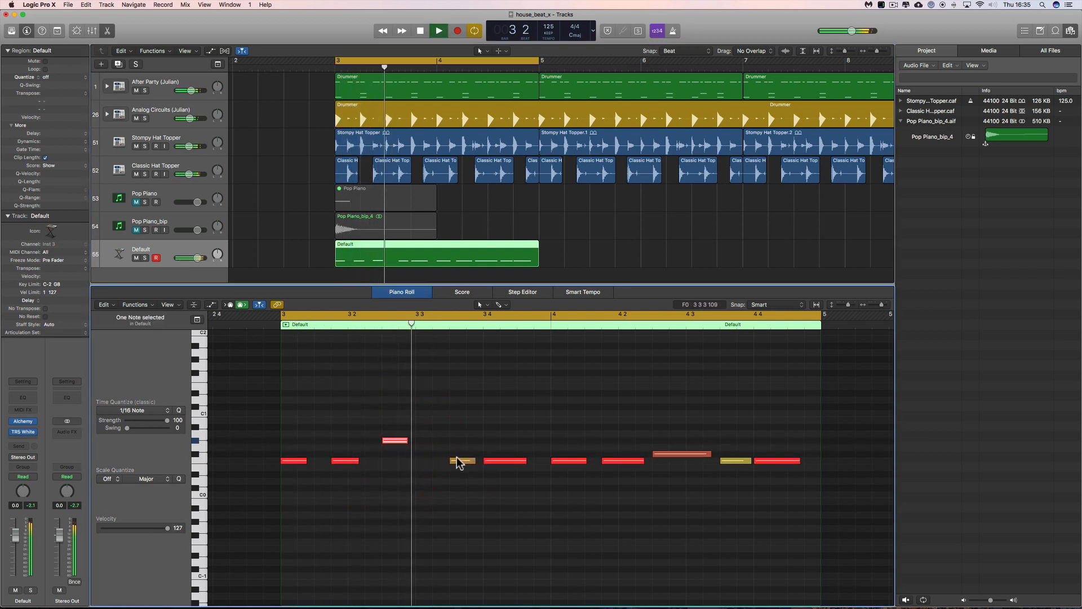
pyautogui.press('space')
pyautogui.press('space')
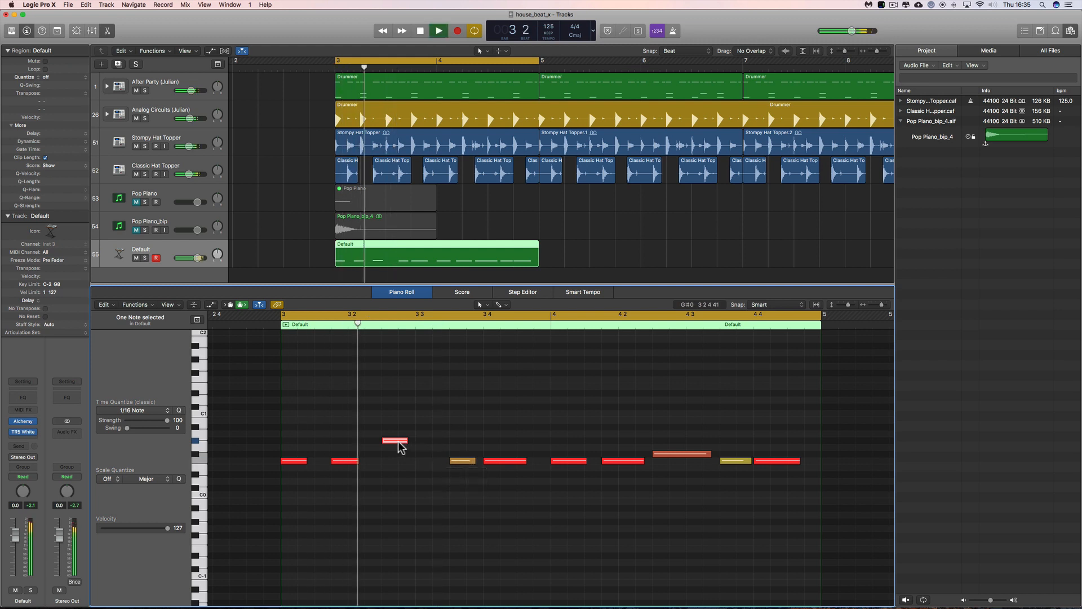
pyautogui.press('space')
pyautogui.moveTo(397, 442); pyautogui.dragTo(399, 434)
pyautogui.press('space')
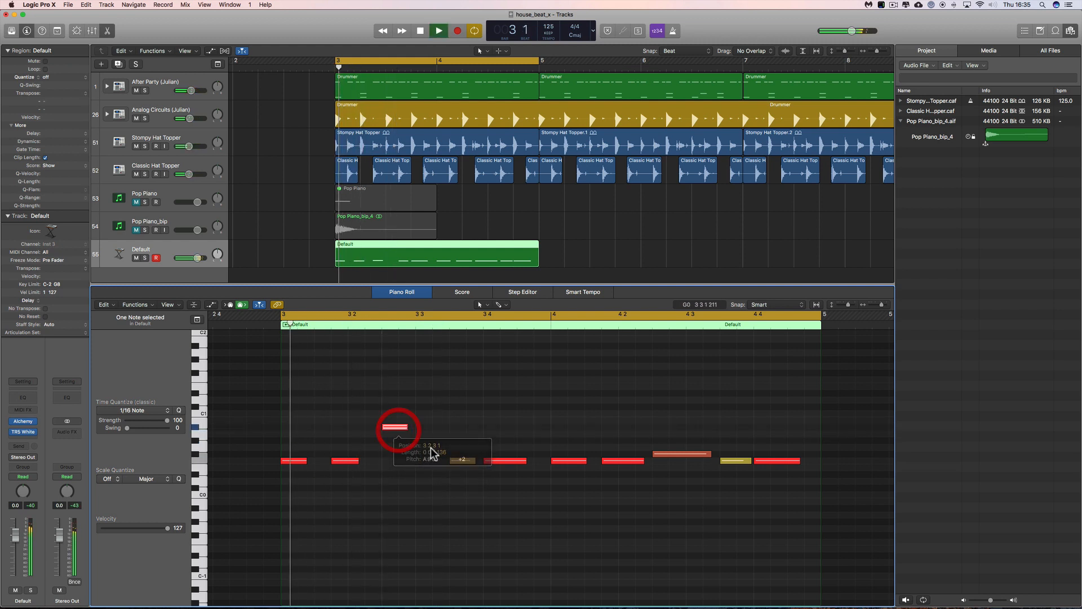
# Raise the fourth and fifth notes of the pattern to A#0 and check them with the beat.
pyautogui.click(460, 461)
pyautogui.moveTo(462, 461); pyautogui.dragTo(463, 431)
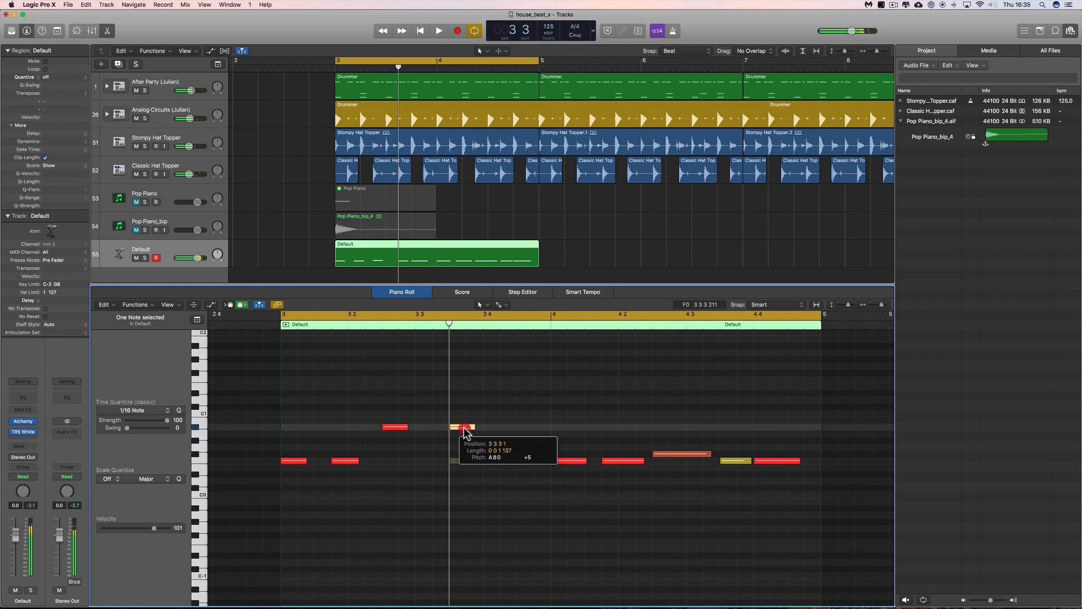
pyautogui.press('space')
pyautogui.moveTo(510, 461); pyautogui.dragTo(513, 429)
pyautogui.press('space')
pyautogui.press('space')
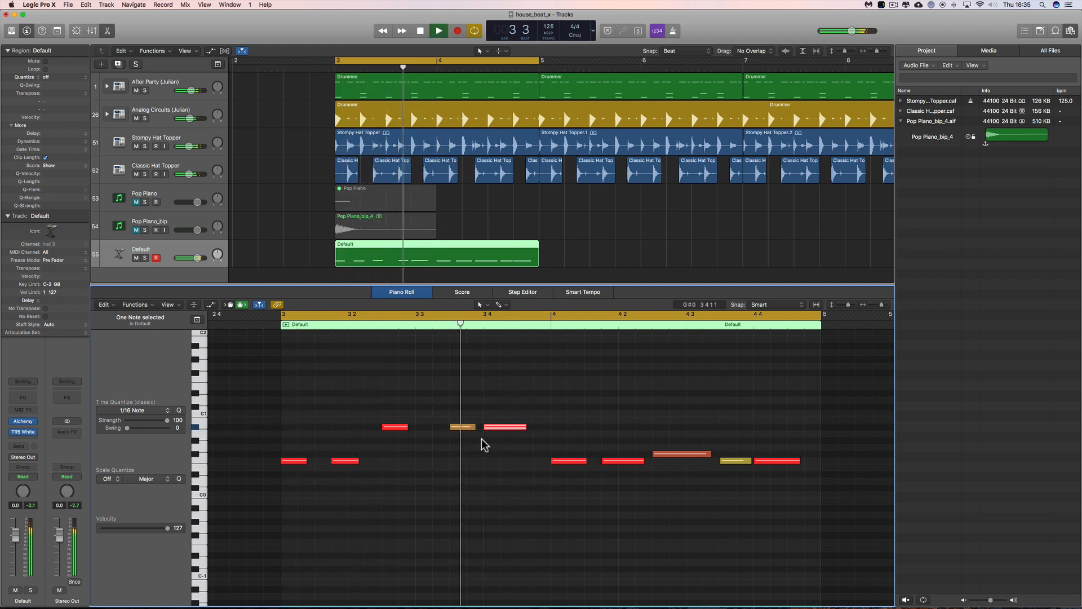
pyautogui.press('space')
# Move the first two notes of bar 4 to G#0 and the following two to D#0, leaving the last note on F0.
pyautogui.click(570, 461)
pyautogui.moveTo(569, 463); pyautogui.dragTo(766, 464)
pyautogui.click(767, 461)
pyautogui.press('space')
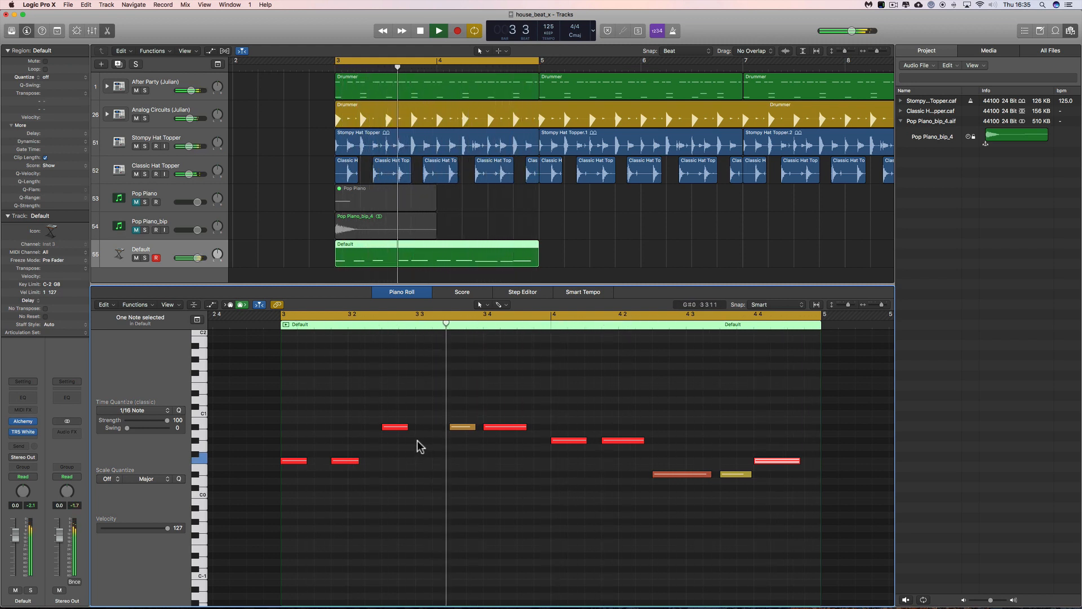
# Lengthen the third note slightly and set the fourth note's velocity to 110.
pyautogui.press('space')
pyautogui.moveTo(405, 427); pyautogui.dragTo(419, 428)
pyautogui.press('space')
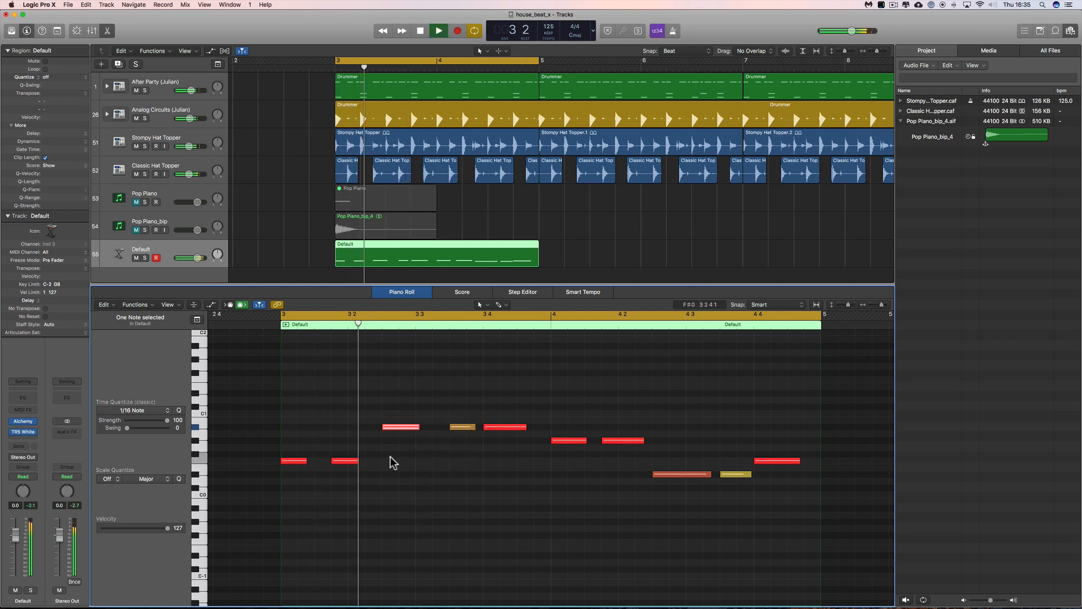
pyautogui.click(462, 427)
pyautogui.moveTo(155, 528); pyautogui.dragTo(159, 527)
pyautogui.press('space')
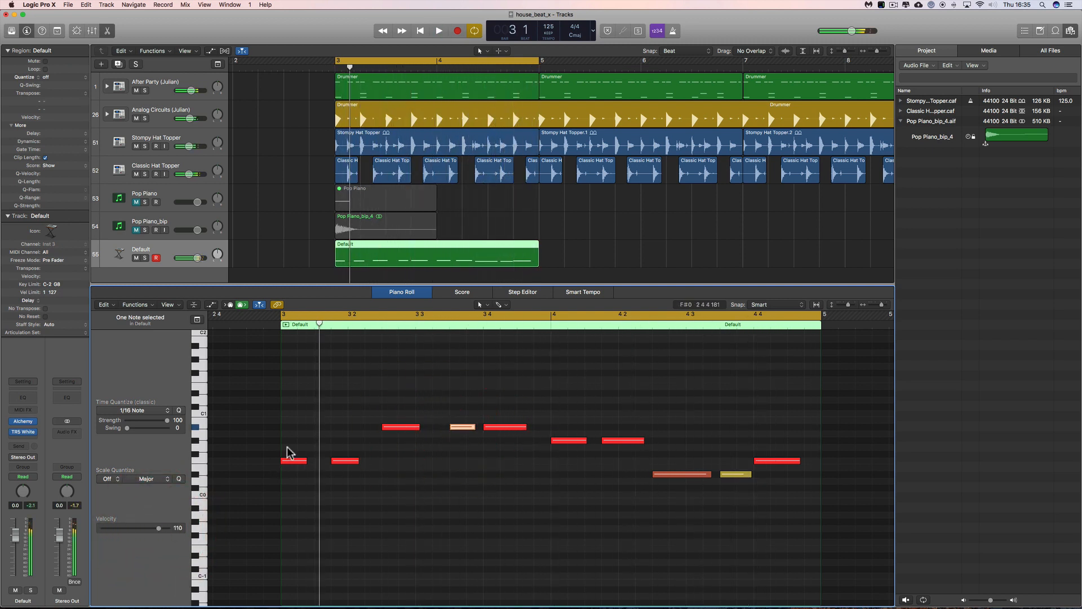
# Apply the Fixed Velocity MIDI transform with a value of 100 to all ten notes of the Default region.
pyautogui.moveTo(778, 404); pyautogui.dragTo(246, 509)
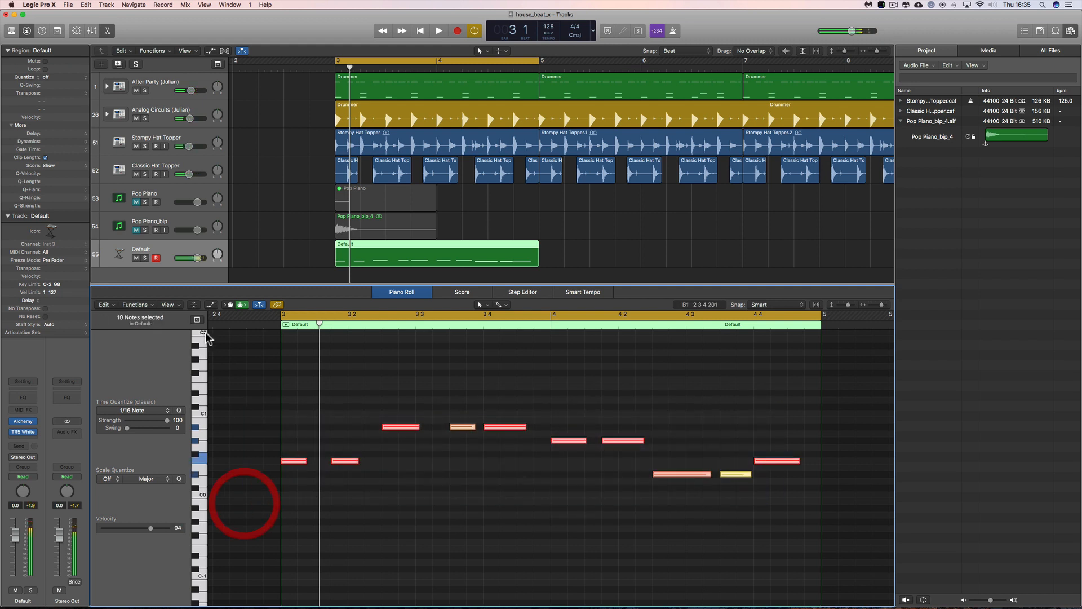
pyautogui.click(146, 309)
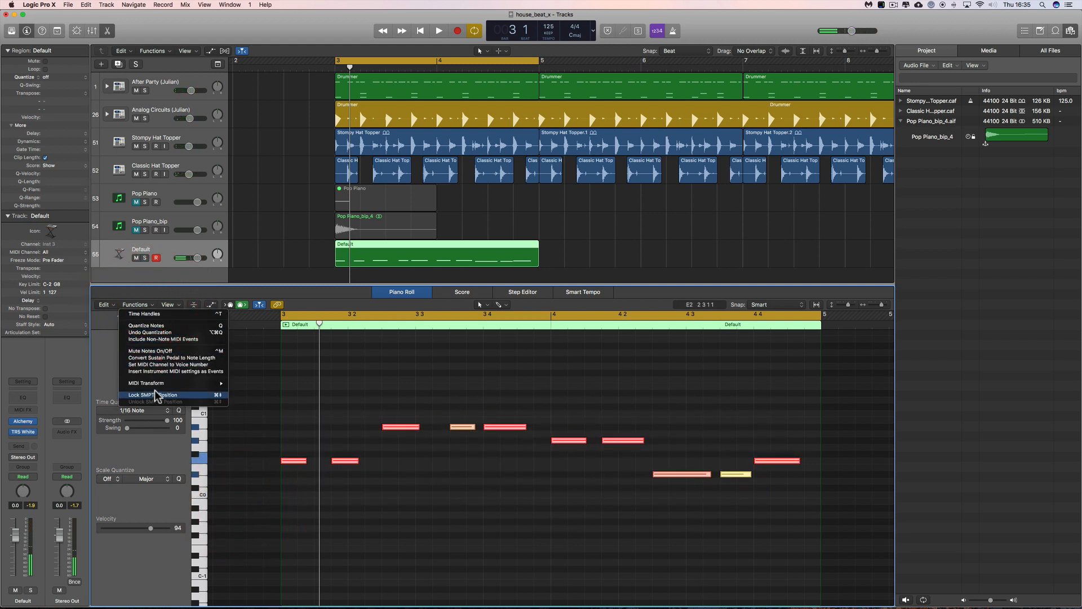
pyautogui.moveTo(203, 386)
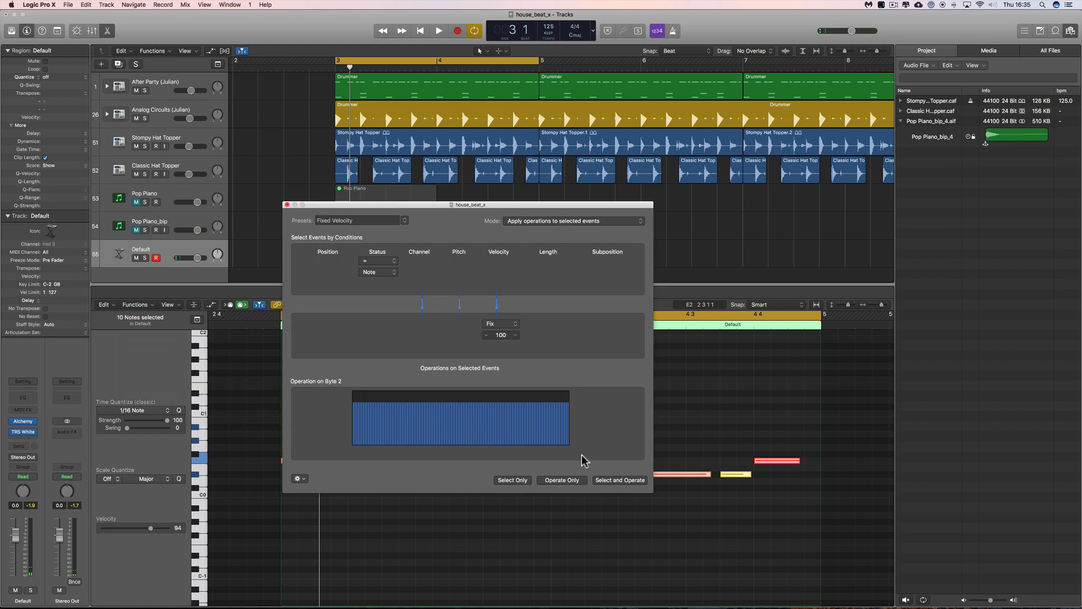
pyautogui.click(563, 480)
pyautogui.click(287, 204)
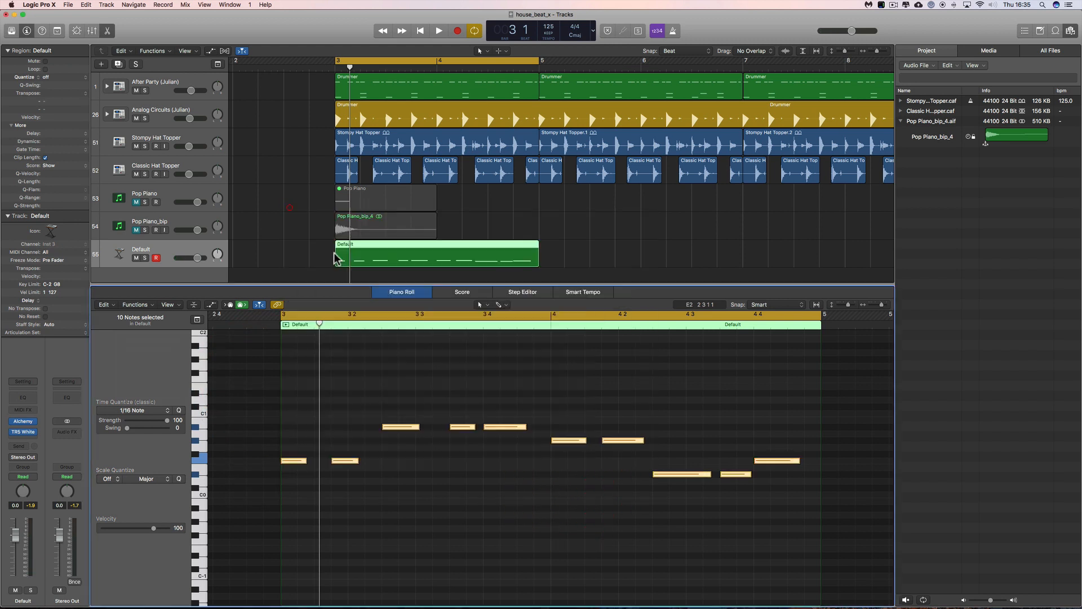
# Raise the velocity of all ten notes to 118 and play the chord pattern with the beat.
pyautogui.moveTo(155, 531); pyautogui.dragTo(161, 530)
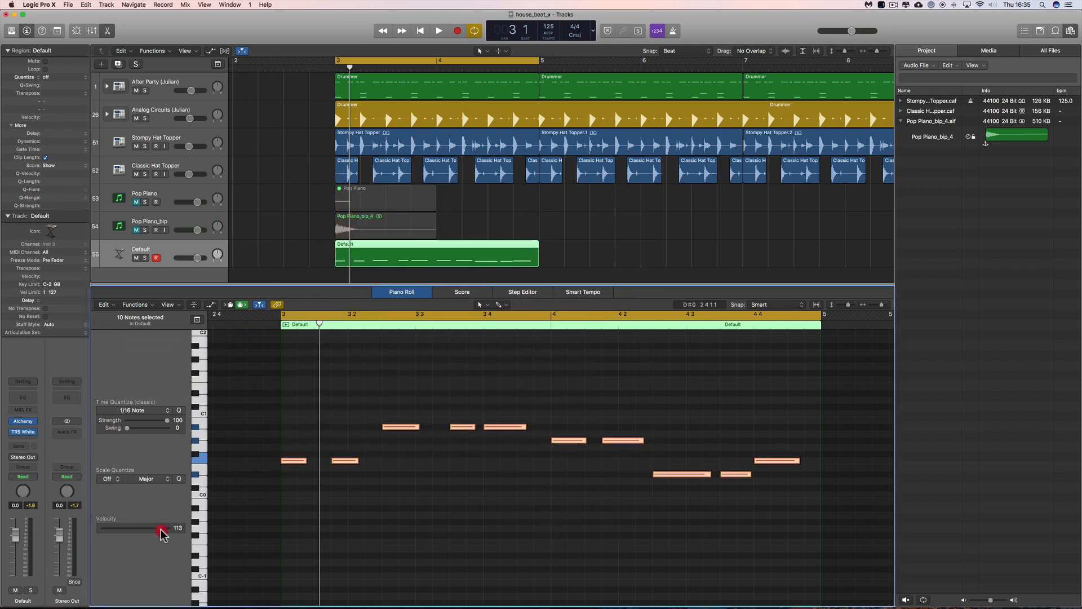
pyautogui.press('space')
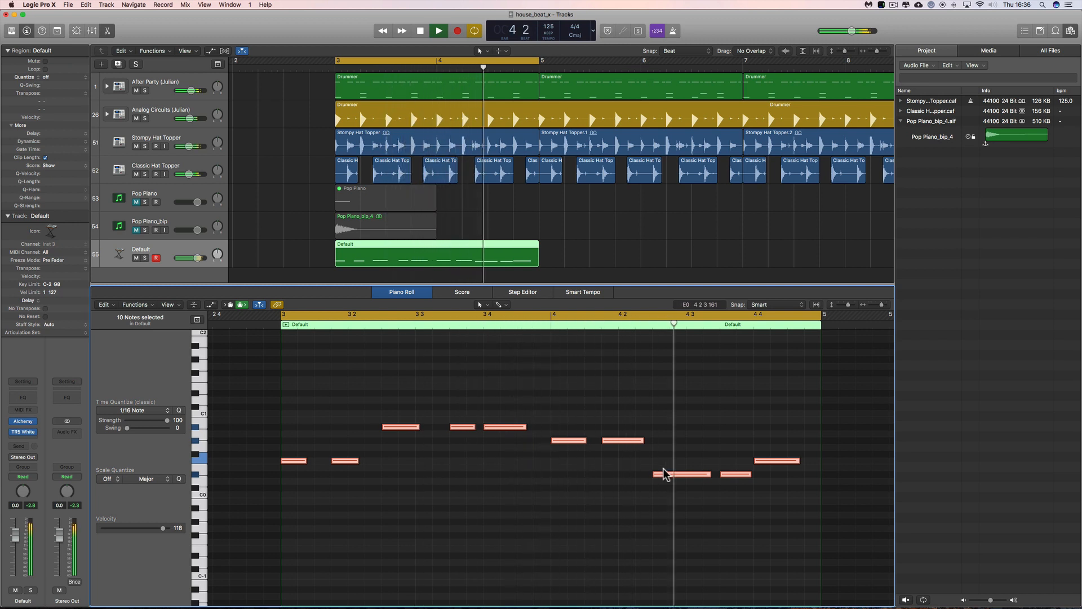
pyautogui.click(733, 481)
pyautogui.click(699, 474)
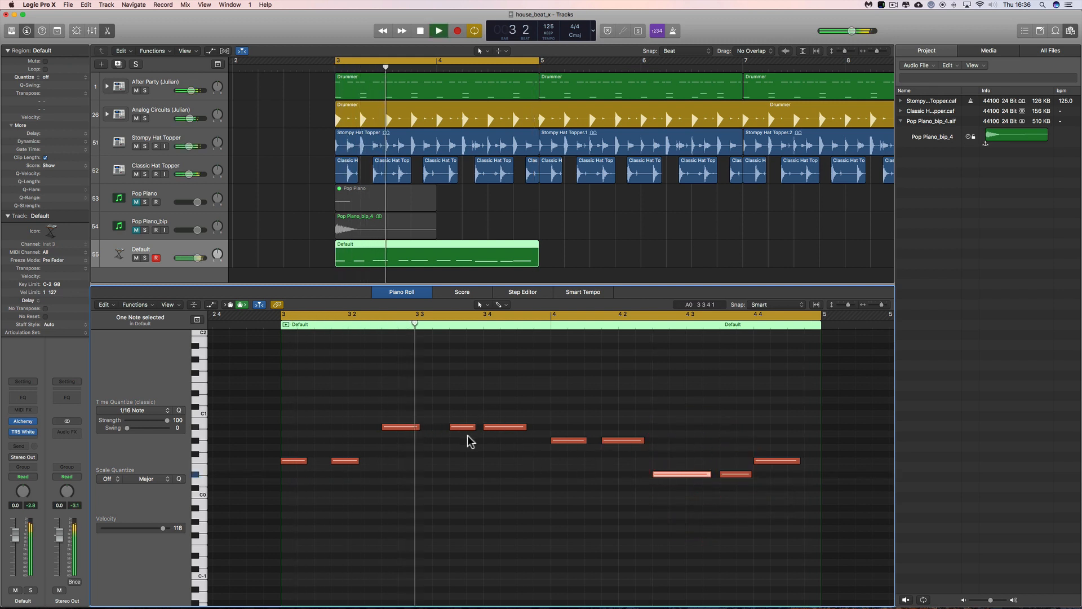
# Shorten the fifth note to less than a 1/16 note and draw a new A#0 note at 3 4 2 1.
pyautogui.moveTo(523, 429); pyautogui.dragTo(497, 429)
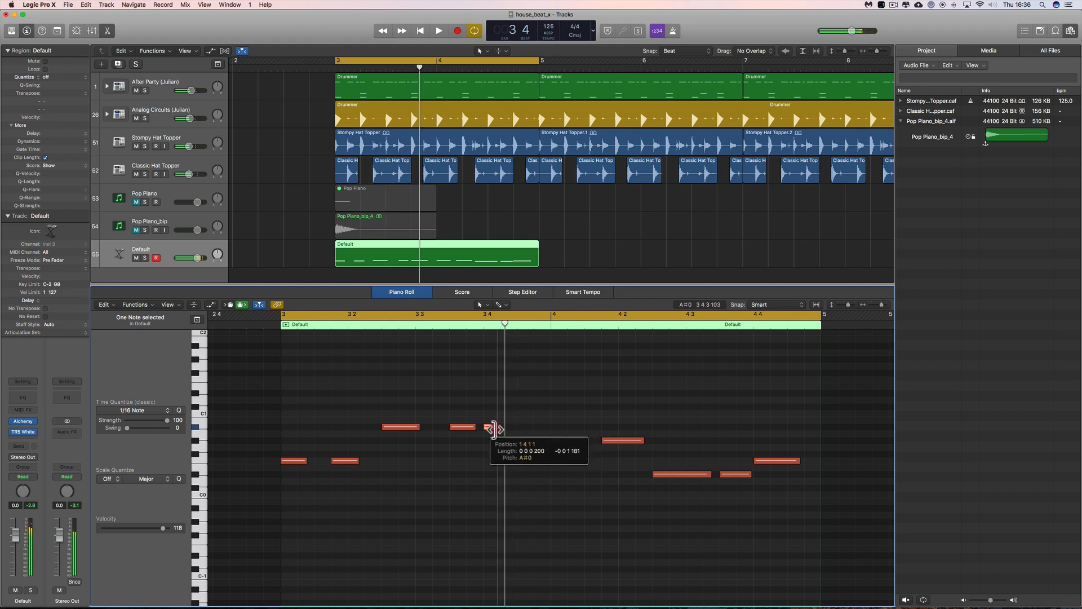
pyautogui.press('t')
pyautogui.click(539, 455)
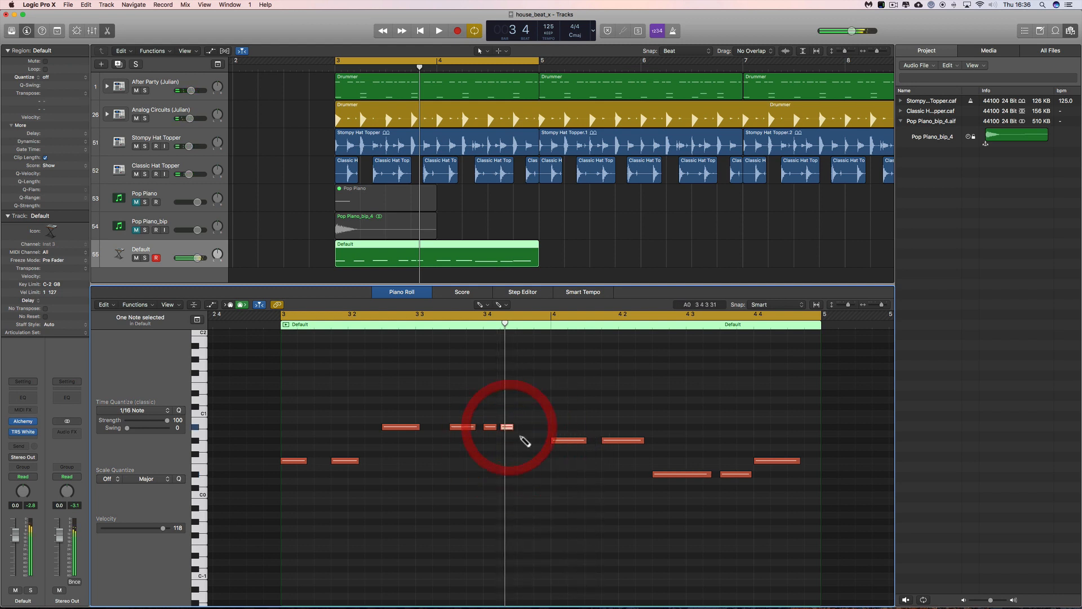
pyautogui.press('space')
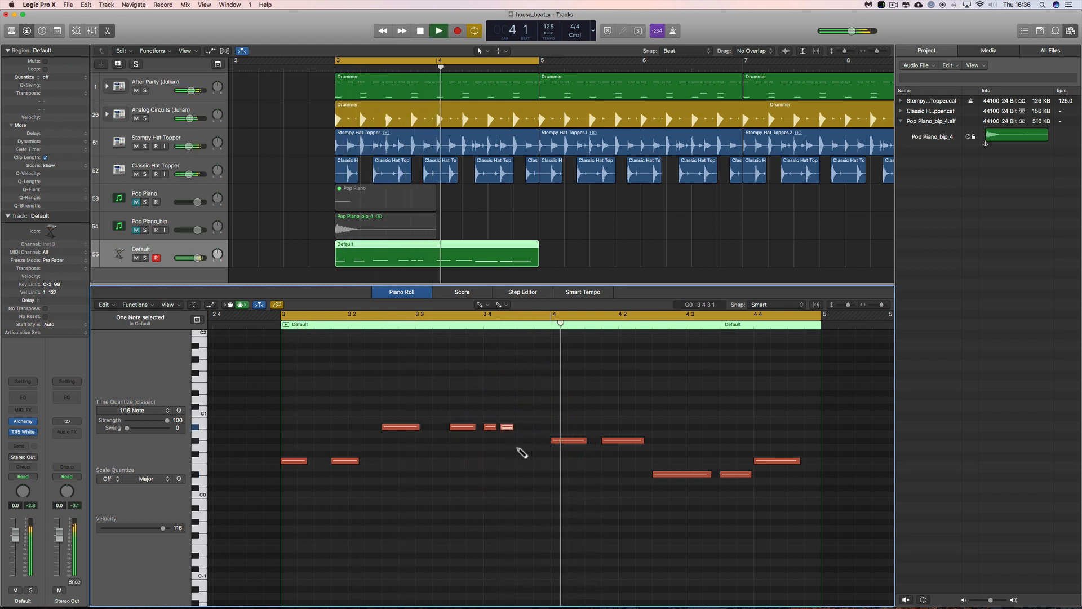
# Lengthen the new A#0 note to about a 1/8 note, play it back, and return to the Pointer tool.
pyautogui.press('space')
pyautogui.moveTo(508, 428); pyautogui.dragTo(533, 428)
pyautogui.press('space')
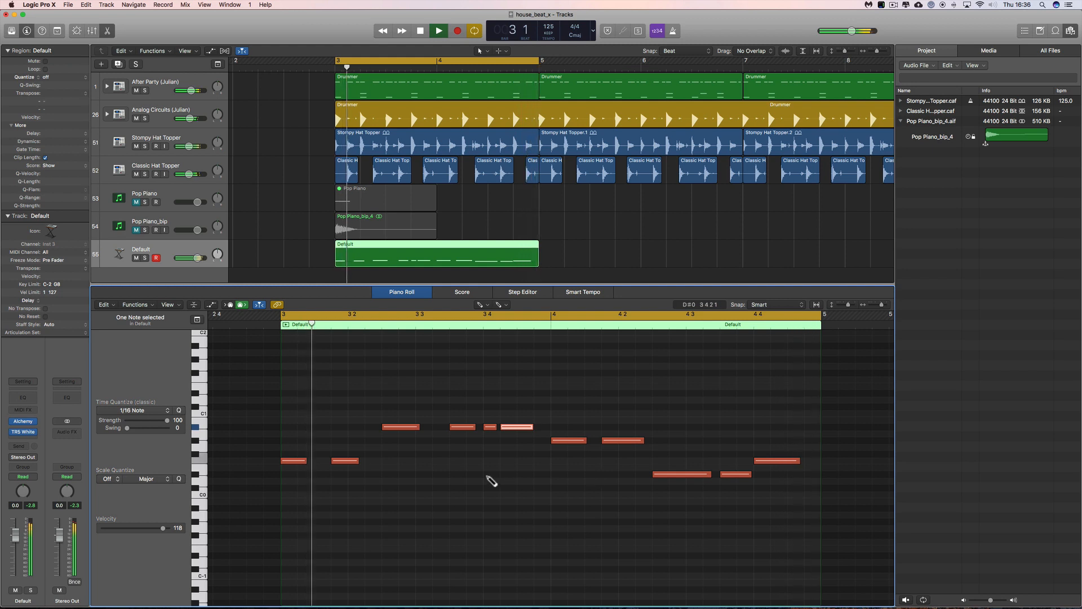
pyautogui.rightClick(438, 468)
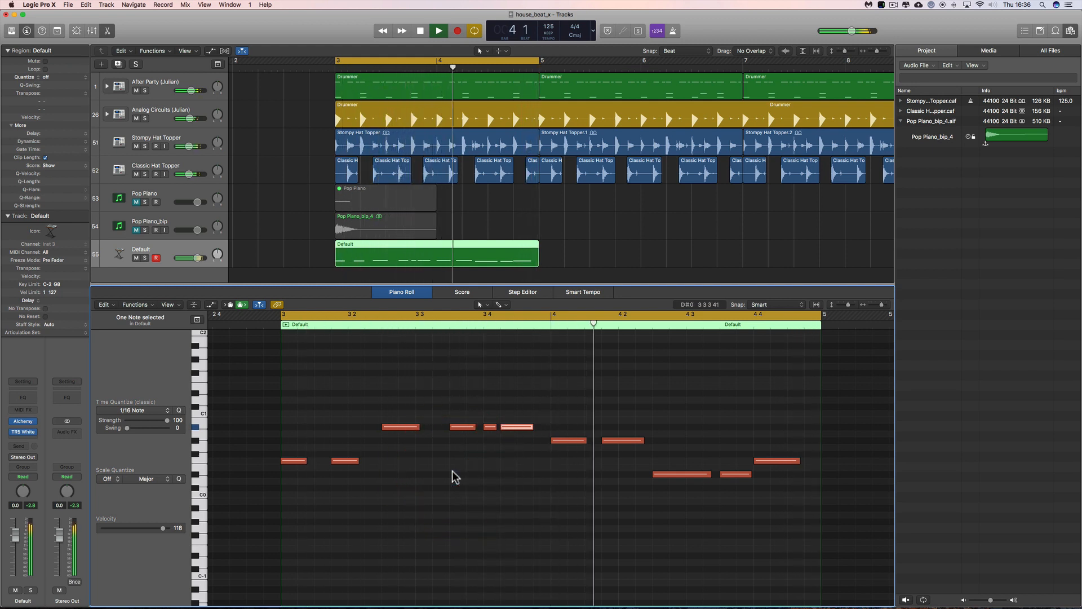
# Raise the second-to-last note, in beat 3 of bar 4, to E0 and listen to the pattern.
pyautogui.click(732, 473)
pyautogui.moveTo(731, 473); pyautogui.dragTo(734, 468)
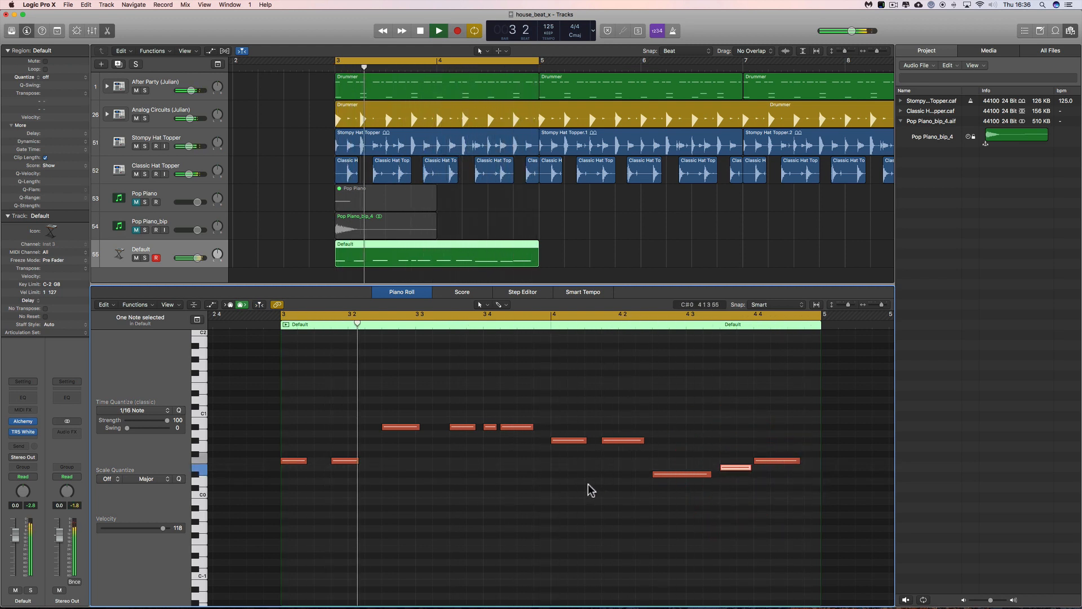
pyautogui.press('space')
# Lengthen the first two F0 notes together, extend the third note almost to the fourth, and play the pattern back.
pyautogui.moveTo(386, 456); pyautogui.dragTo(322, 462)
pyautogui.press('space')
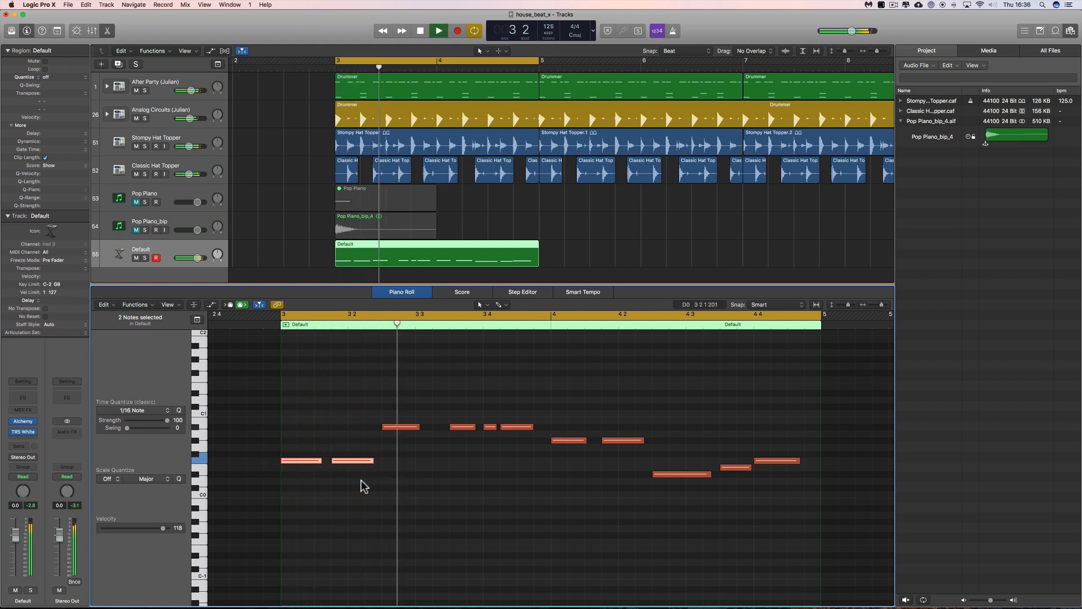
pyautogui.press('space')
pyautogui.moveTo(419, 427); pyautogui.dragTo(437, 426)
pyautogui.press('space')
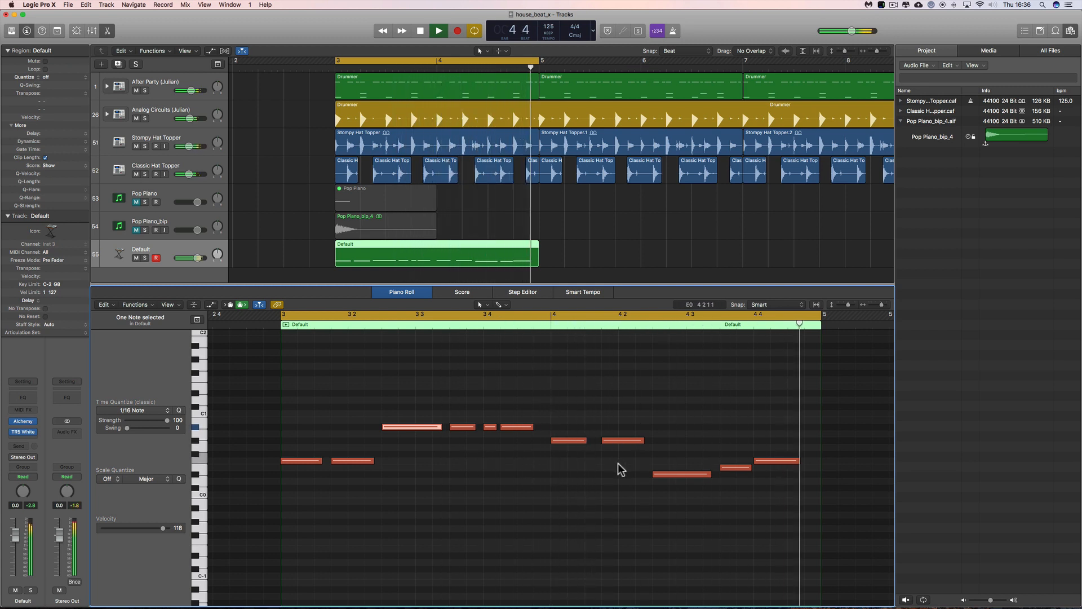
# Check the TR5 White 2A compressor on the Default track during playback, close it, and stop playback.
pyautogui.press('space')
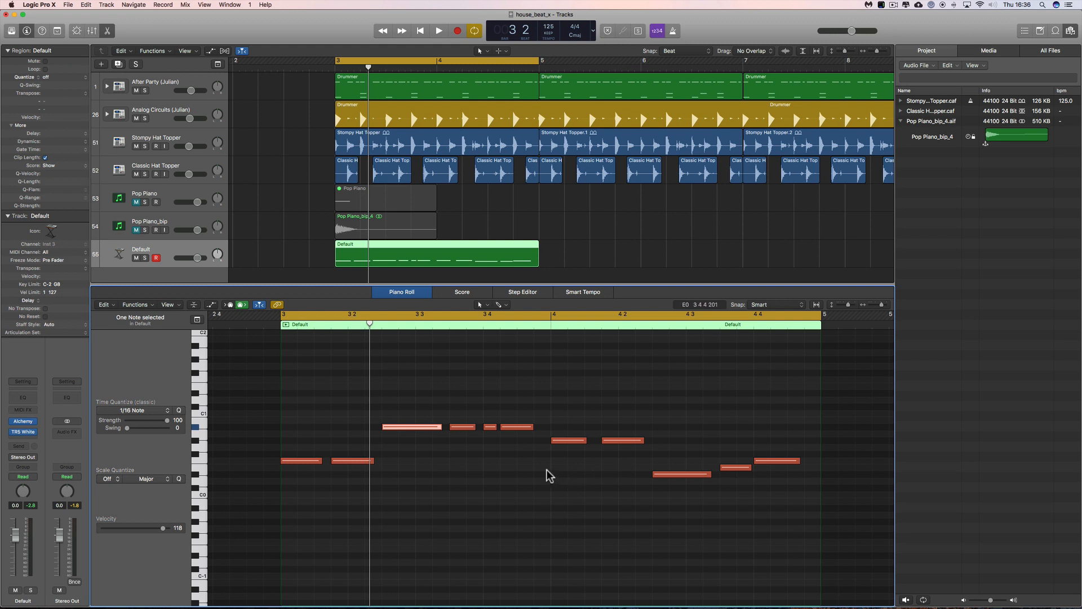
pyautogui.click(24, 432)
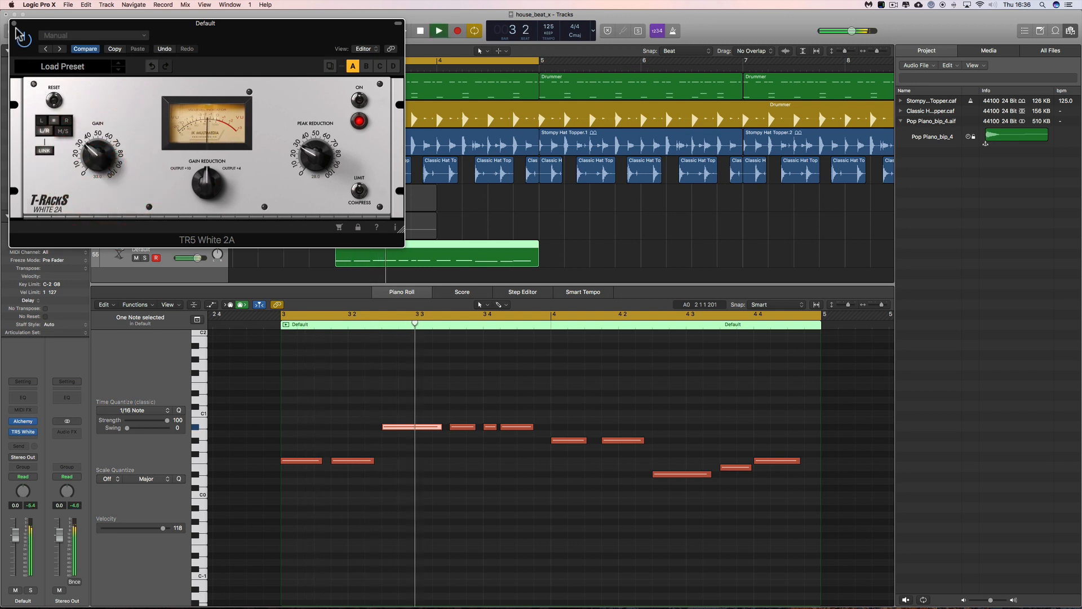
pyautogui.click(13, 23)
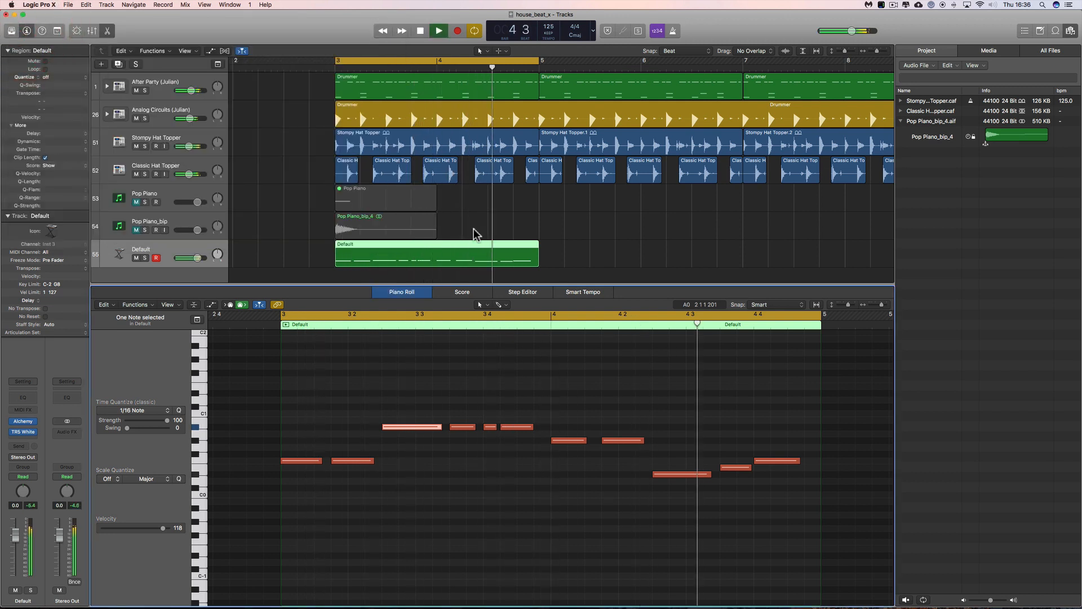
pyautogui.press('space')
pyautogui.click(379, 248)
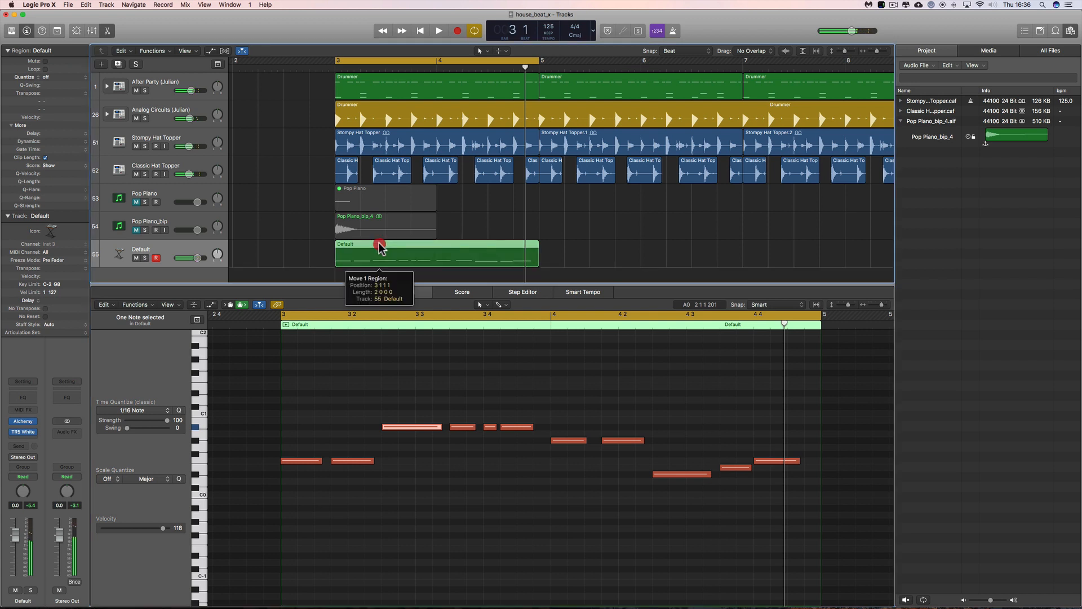
# Reactivate the muted Pop Piano track and its region, mute the Default track, and return to the Pointer tool.
pyautogui.click(175, 206)
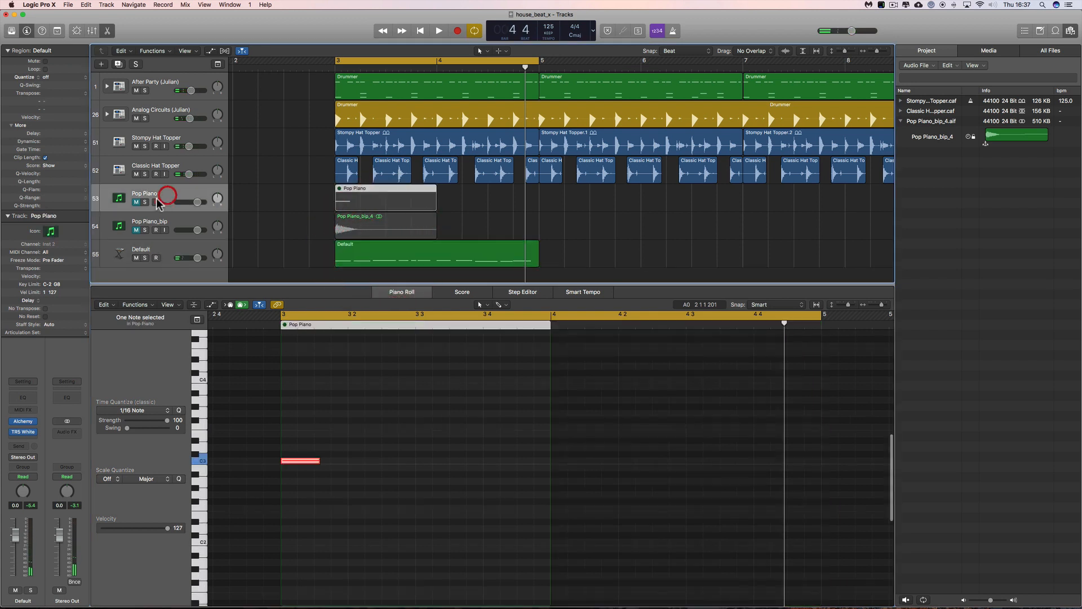
pyautogui.rightClick(507, 221)
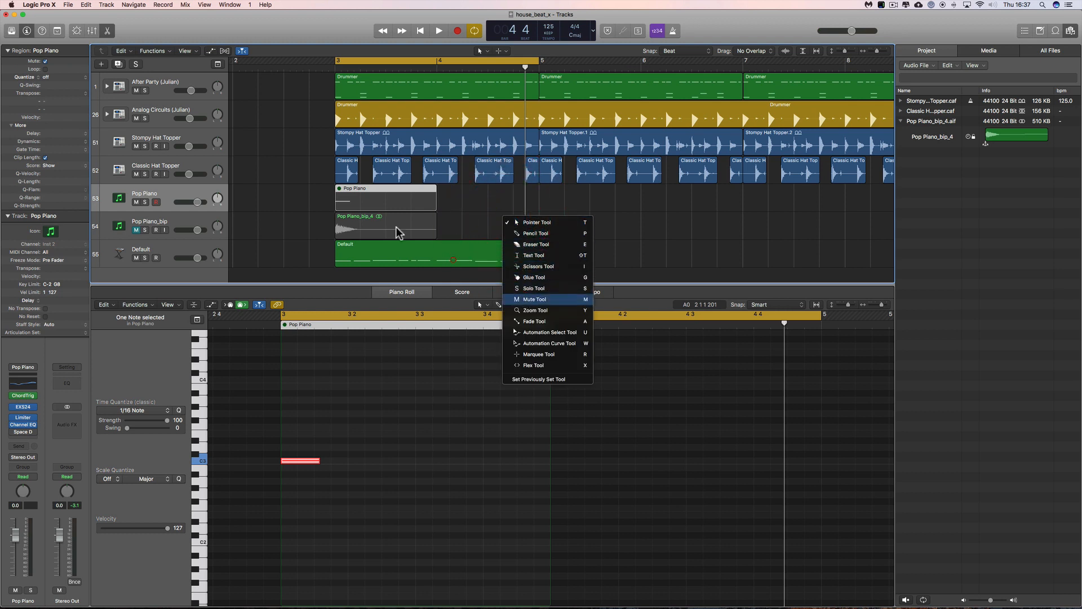
pyautogui.press('m')
pyautogui.click(384, 202)
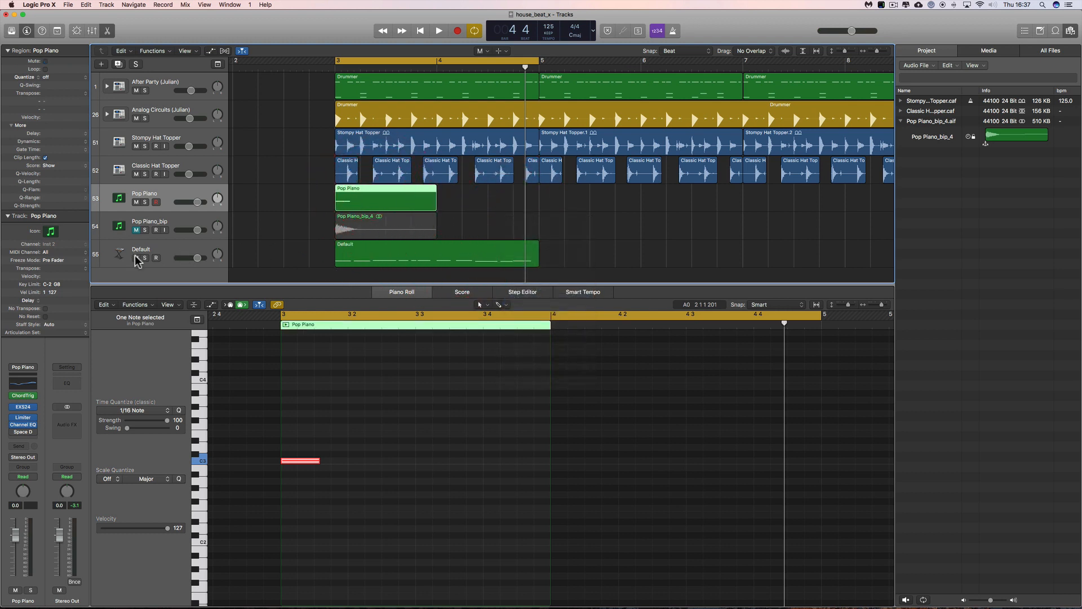
pyautogui.click(136, 258)
pyautogui.rightClick(519, 212)
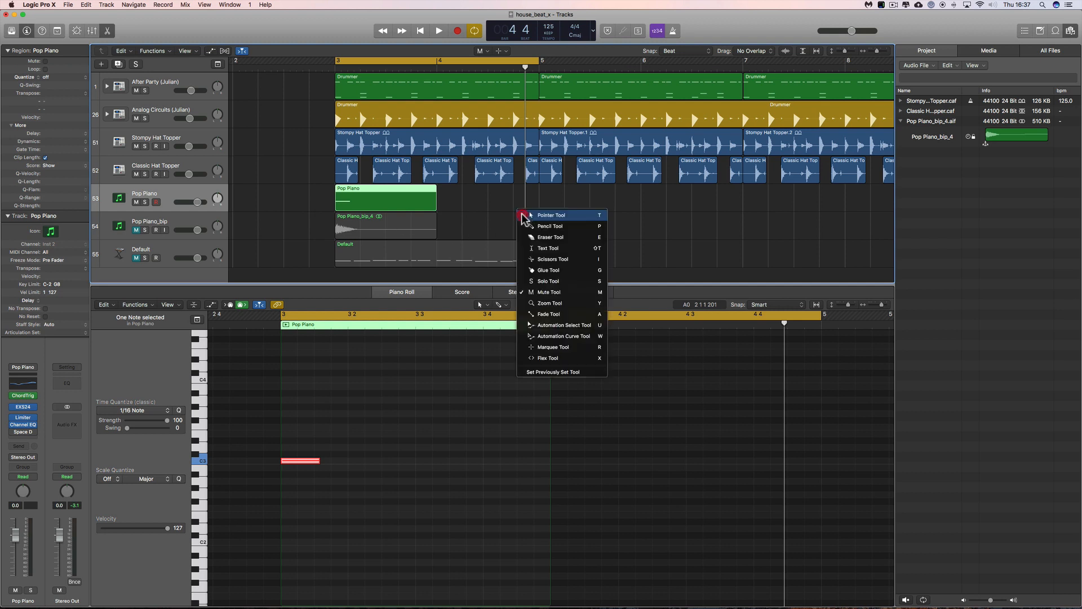
pyautogui.click(529, 214)
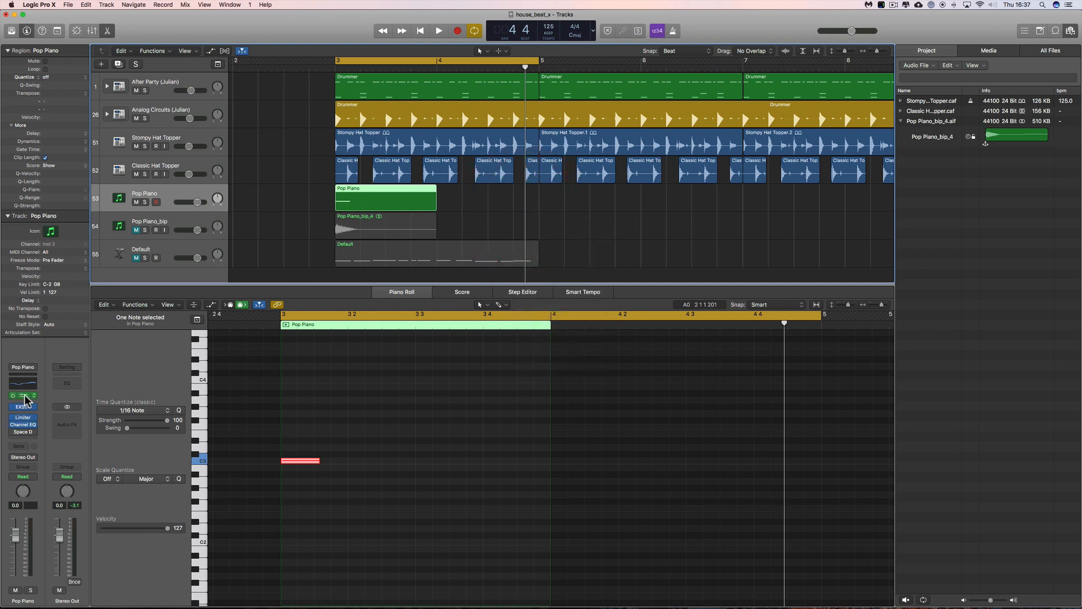
# Open Chord Trigger on the Pop Piano track, load the Multi keyboard voicing Songwriter Right Hand, and listen to the chord.
pyautogui.click(24, 399)
pyautogui.moveTo(848, 218); pyautogui.dragTo(357, 169)
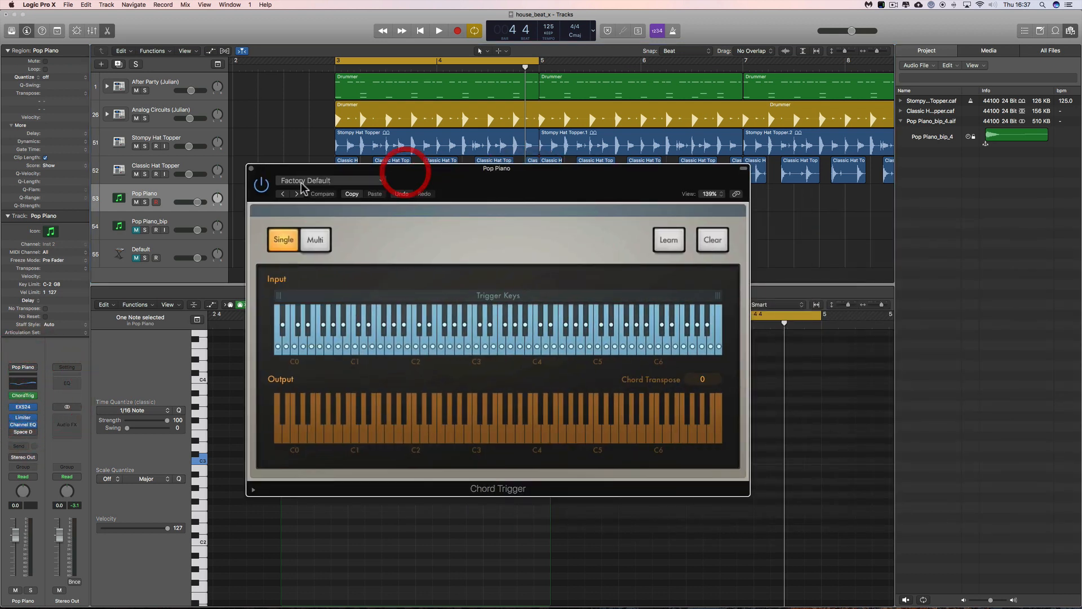
pyautogui.click(303, 182)
pyautogui.moveTo(307, 372)
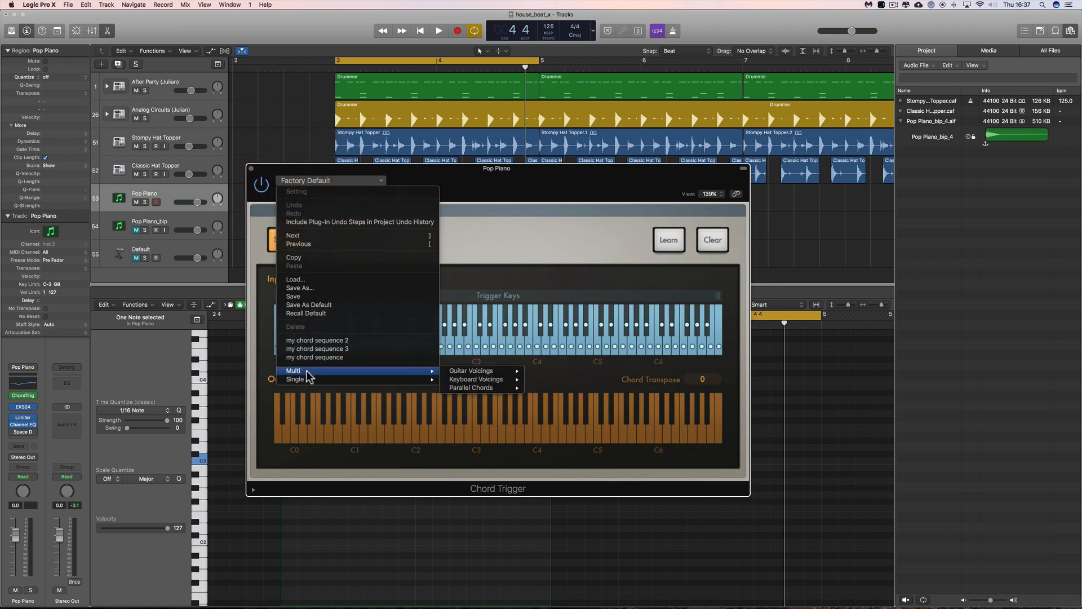
pyautogui.moveTo(492, 381)
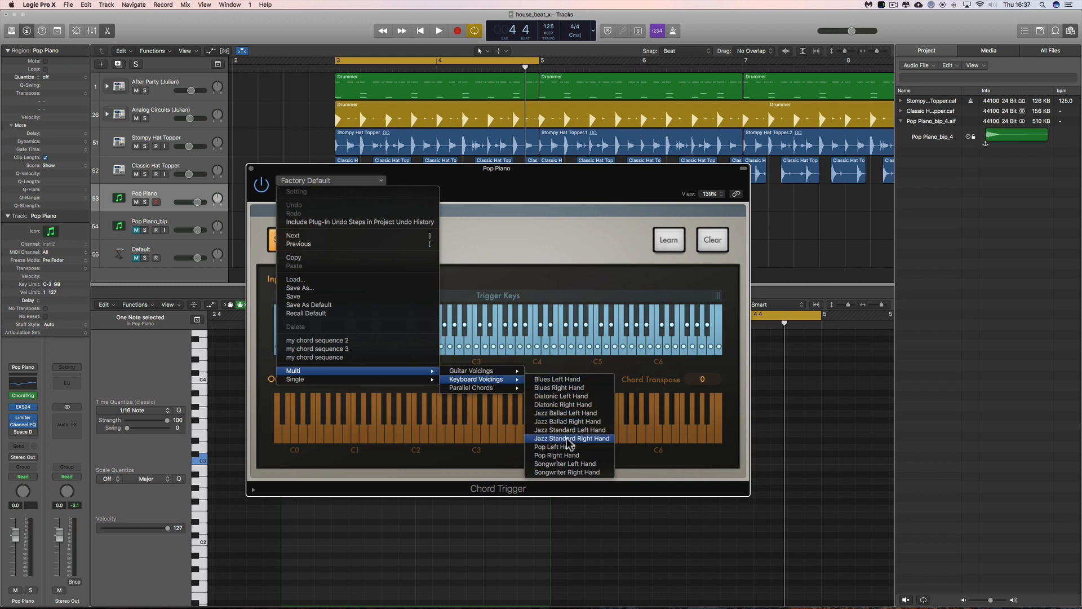
pyautogui.click(568, 472)
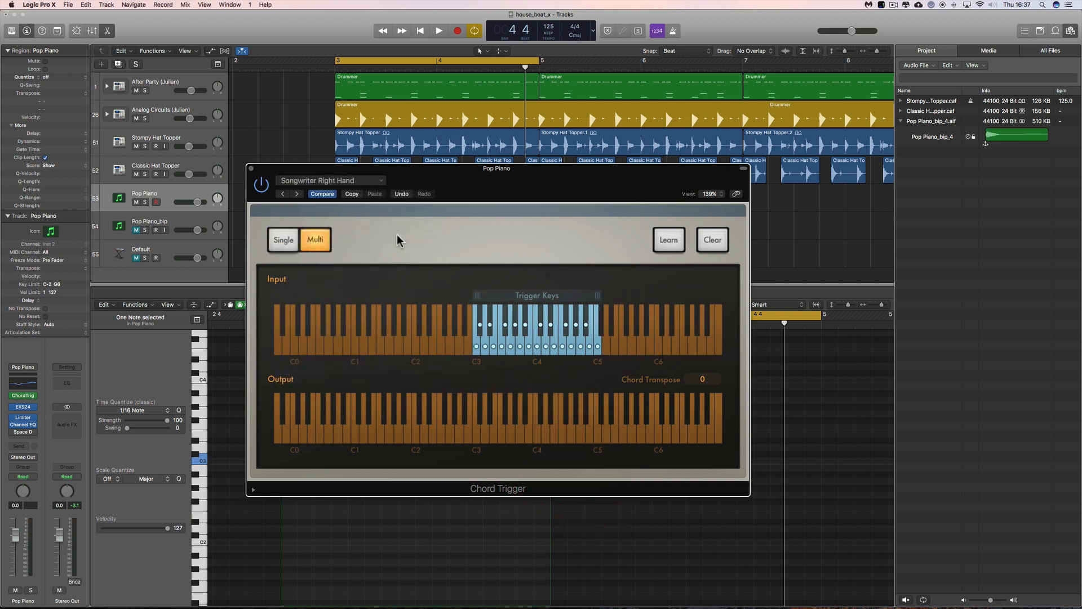
pyautogui.moveTo(416, 171); pyautogui.dragTo(428, 275)
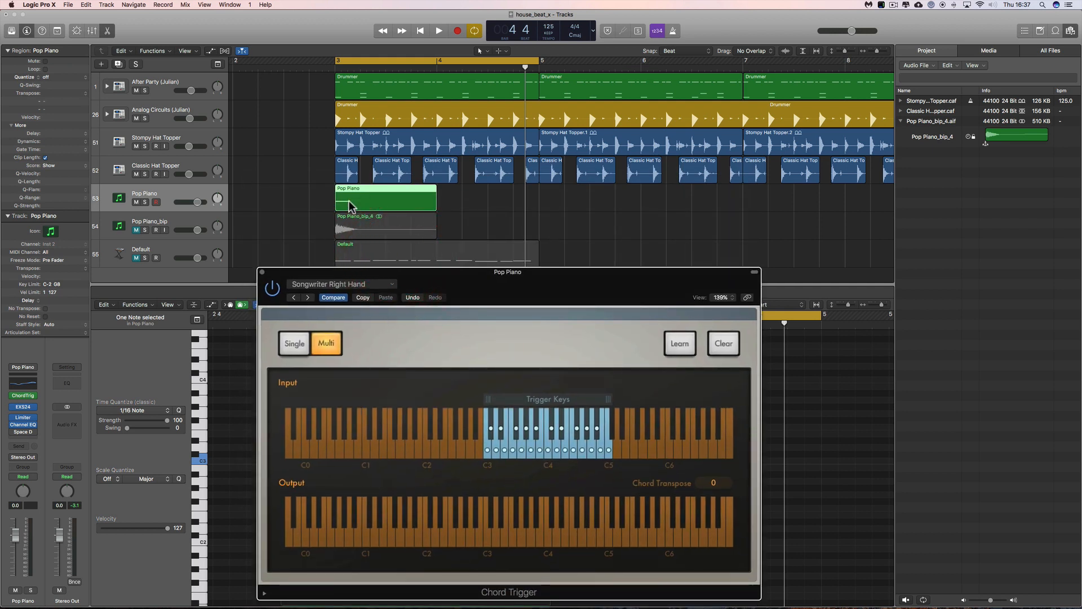
pyautogui.press('space')
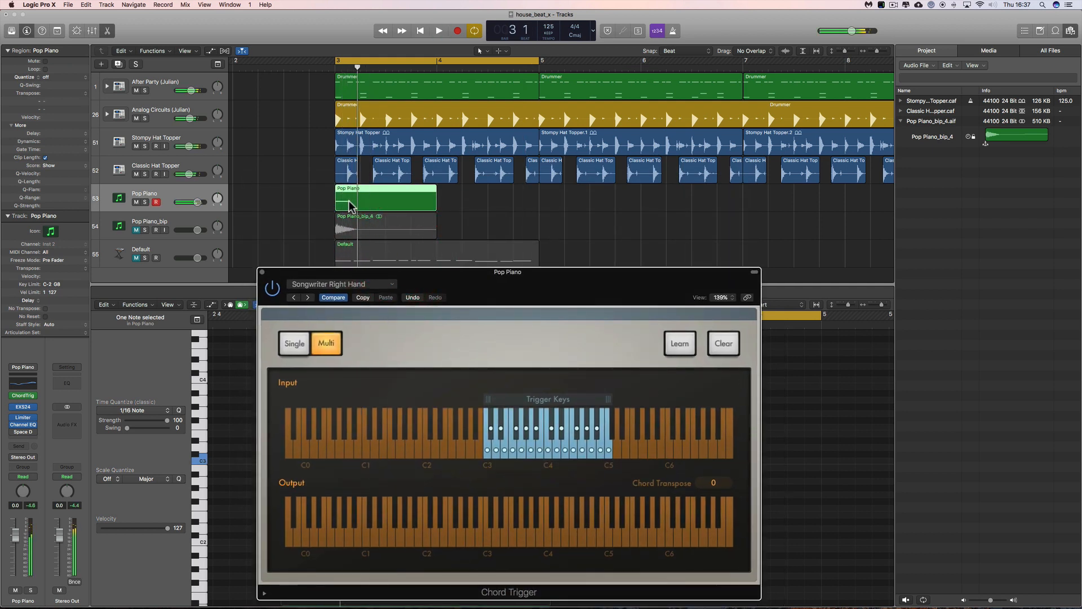
# Load the Jazz Ballad Right Hand keyboard voicing in Chord Trigger and play the chord back.
pyautogui.click(325, 282)
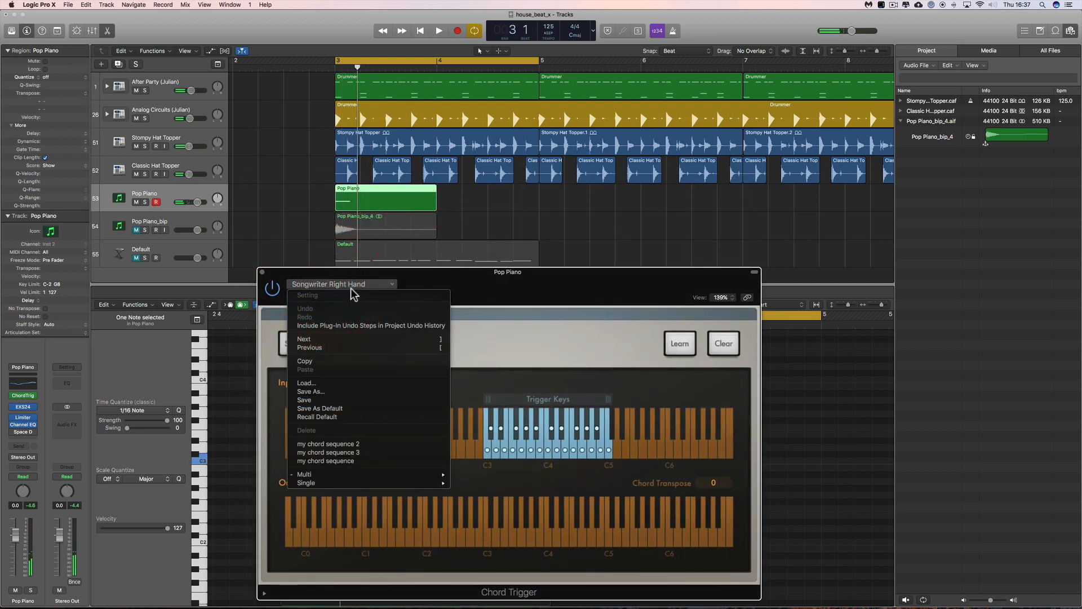
pyautogui.moveTo(326, 474)
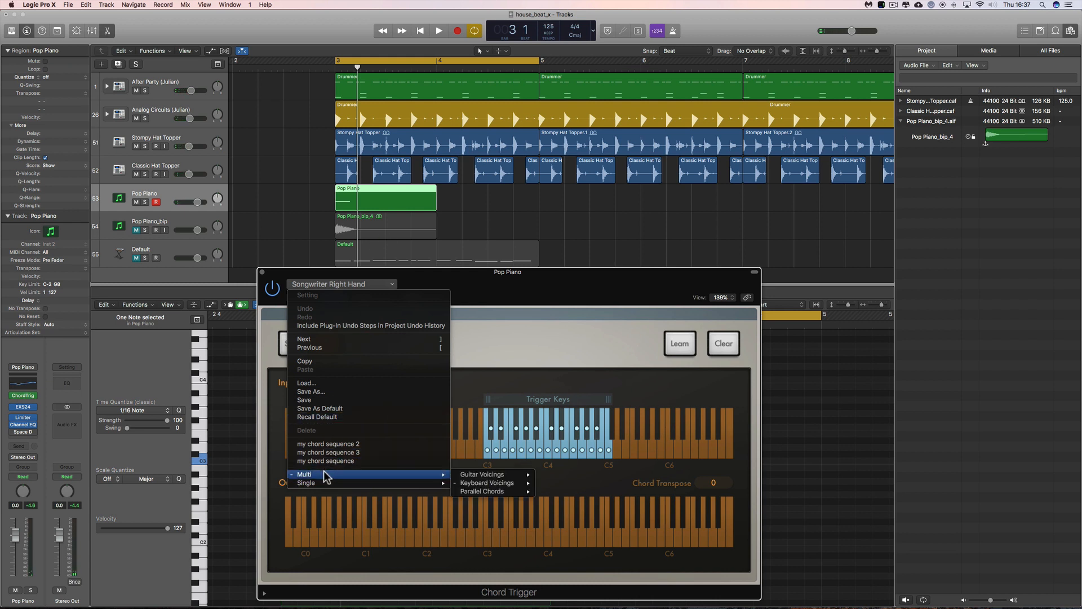
pyautogui.moveTo(474, 484)
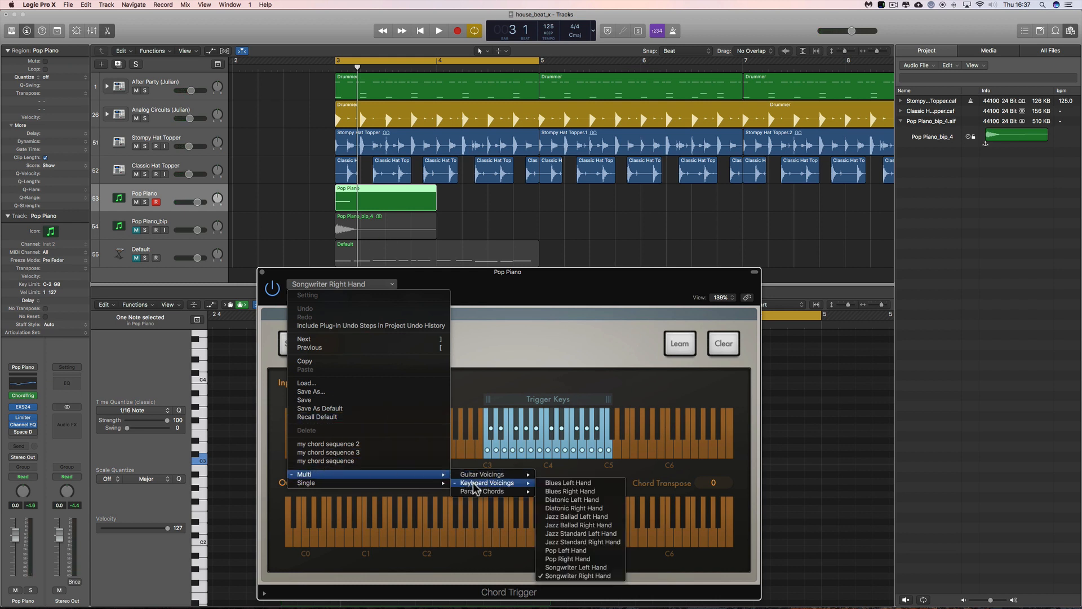
pyautogui.click(586, 525)
pyautogui.press('space')
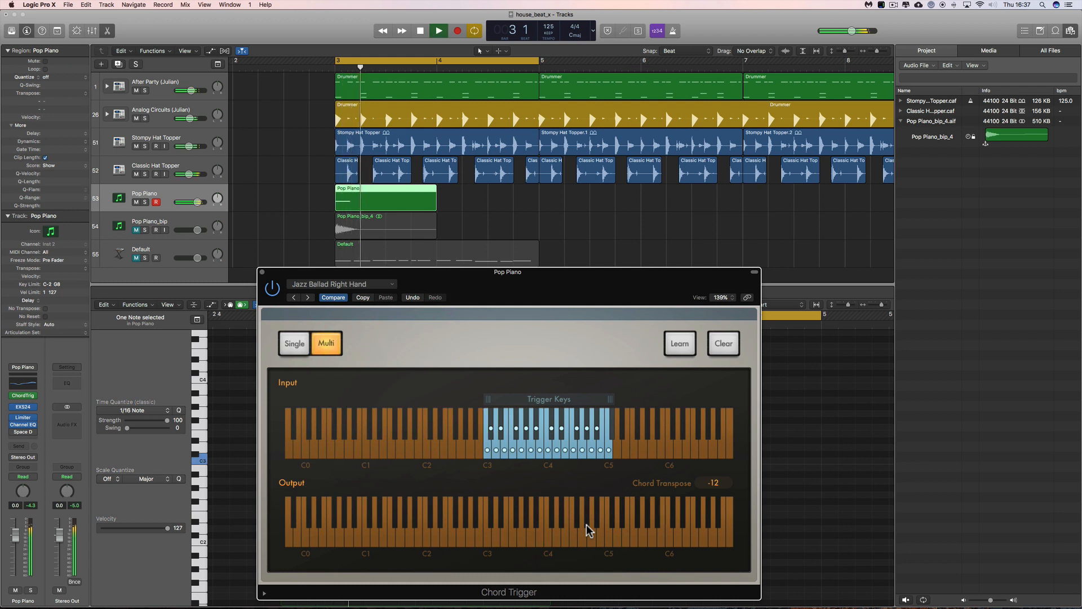
# Lengthen the C3 note in the Pop Piano region to about one beat and listen to the result.
pyautogui.moveTo(474, 279); pyautogui.dragTo(663, 296)
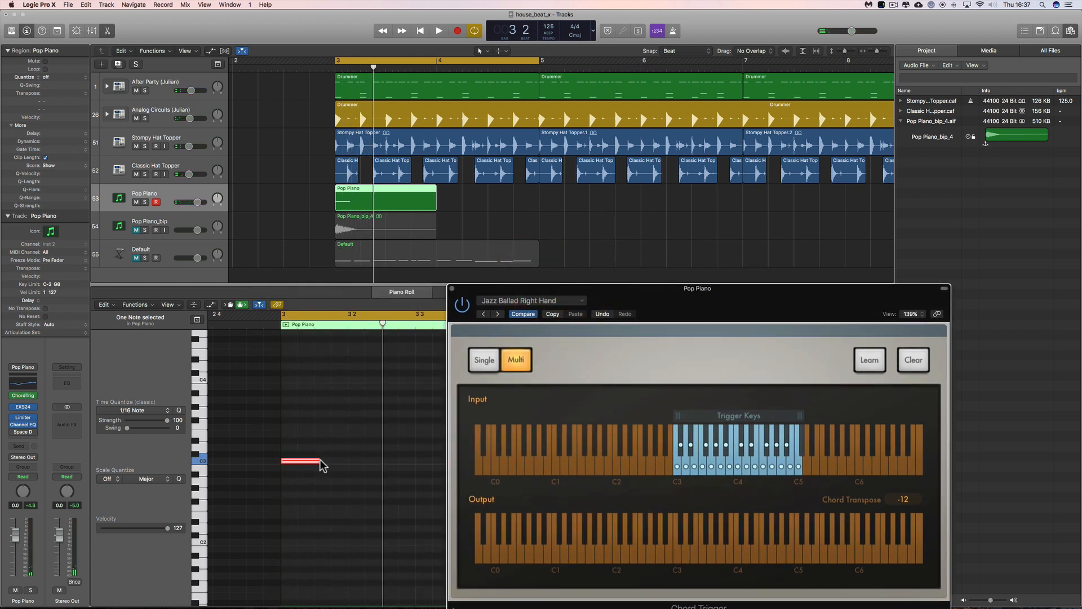
pyautogui.moveTo(319, 464); pyautogui.dragTo(350, 466)
pyautogui.press('space')
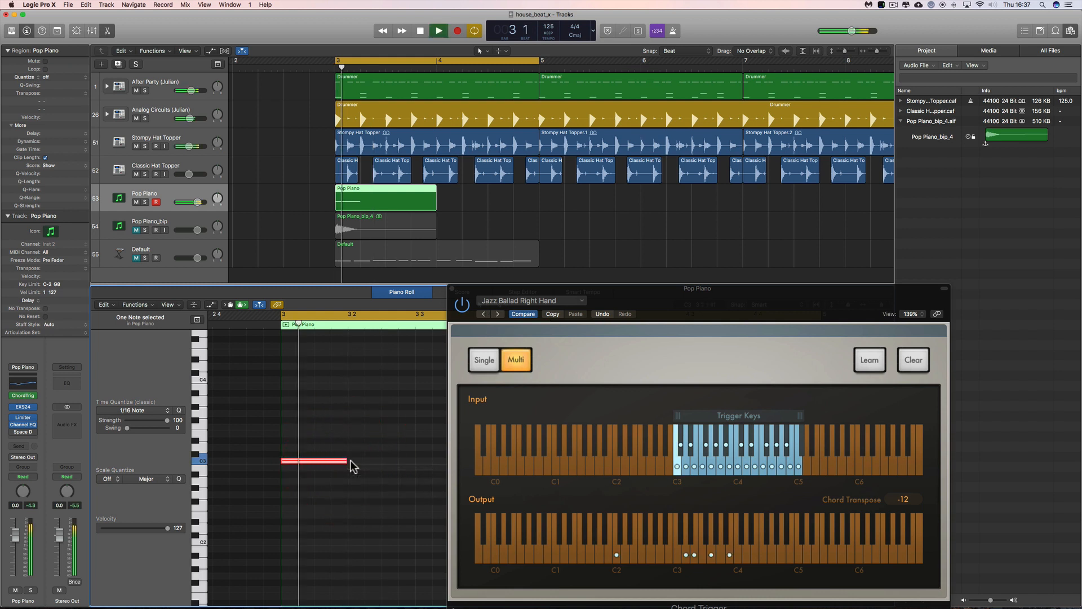
pyautogui.press('space')
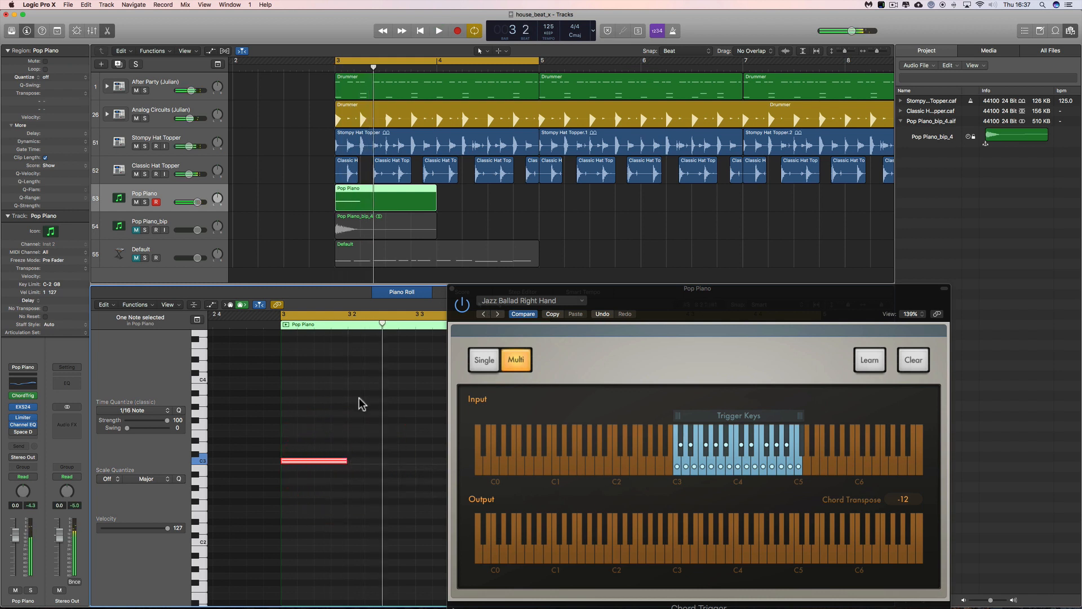
# Bounce the Pop Piano region in place to a new audio track and close the Chord Trigger window.
pyautogui.rightClick(359, 197)
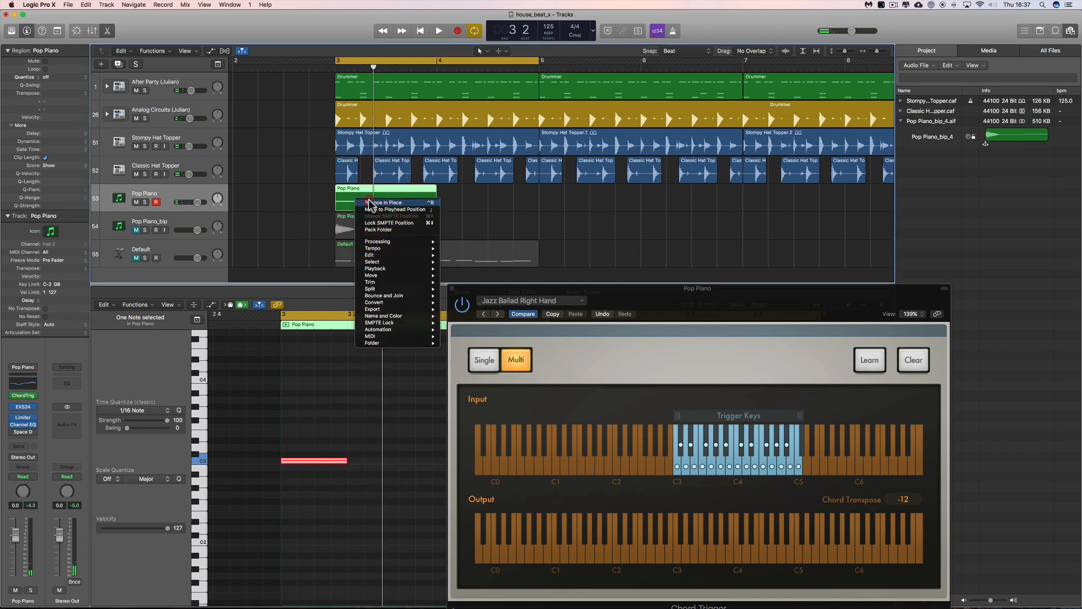
pyautogui.click(369, 202)
pyautogui.click(605, 174)
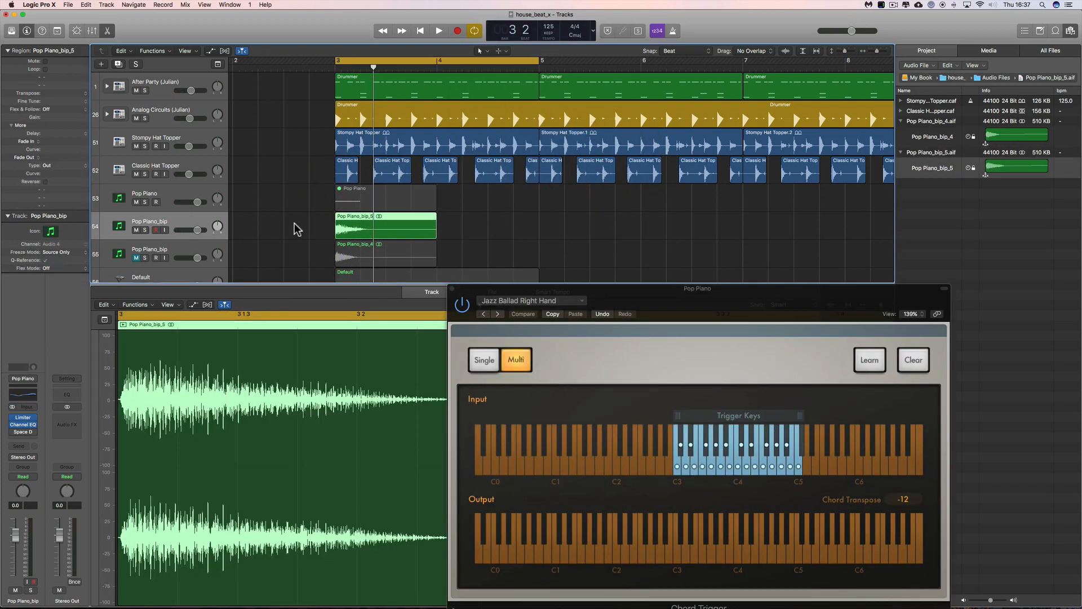
pyautogui.click(451, 290)
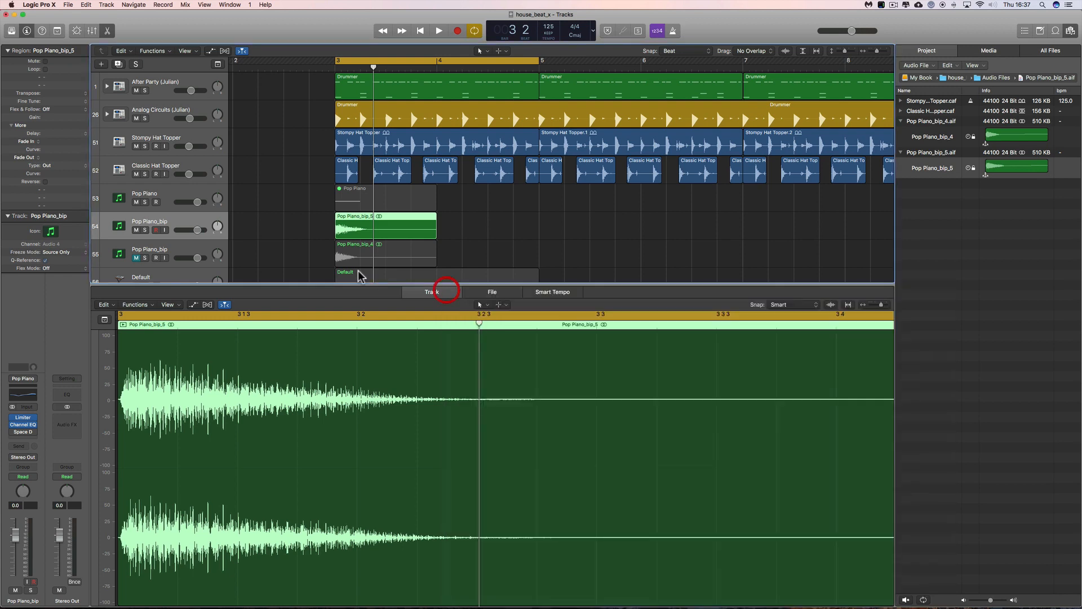
# Create one empty software instrument track below the Default track and mute the newly bounced Pop Piano_bip track.
pyautogui.scroll(-3, 263, 248)
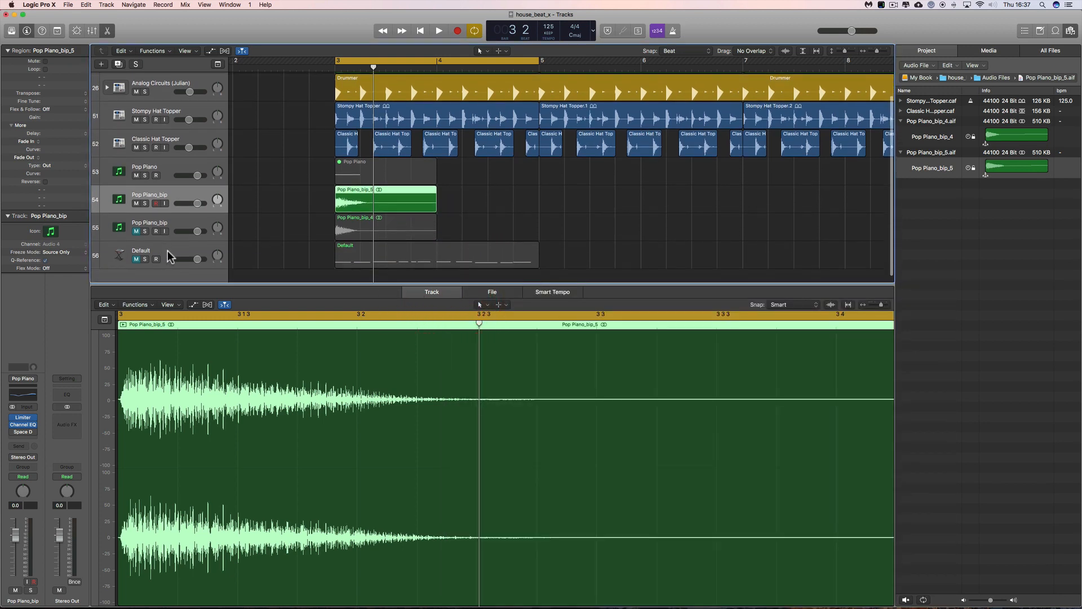
pyautogui.click(163, 253)
pyautogui.click(102, 64)
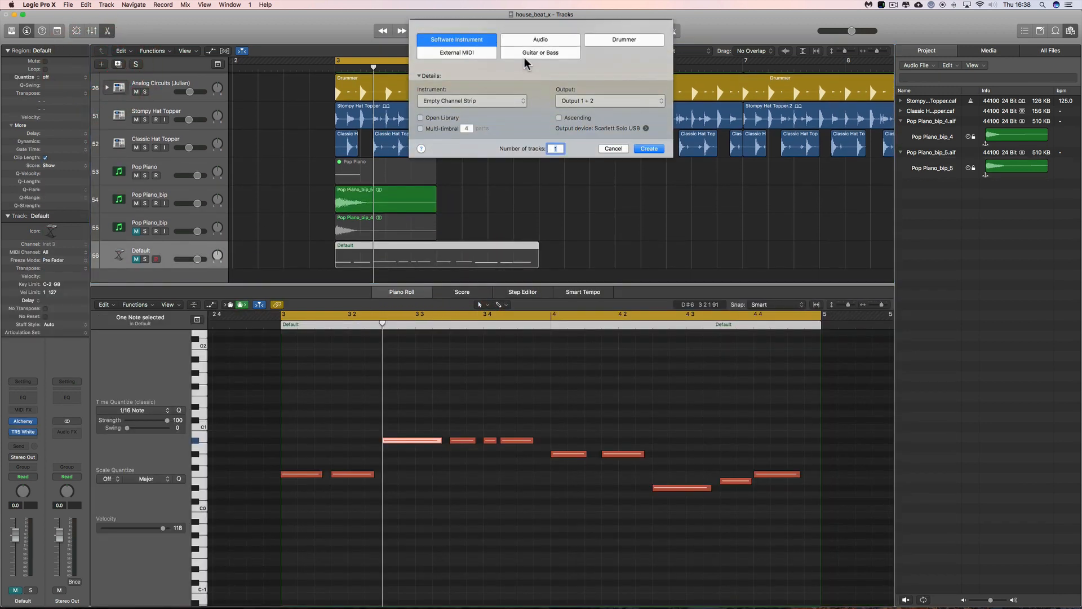
pyautogui.click(653, 150)
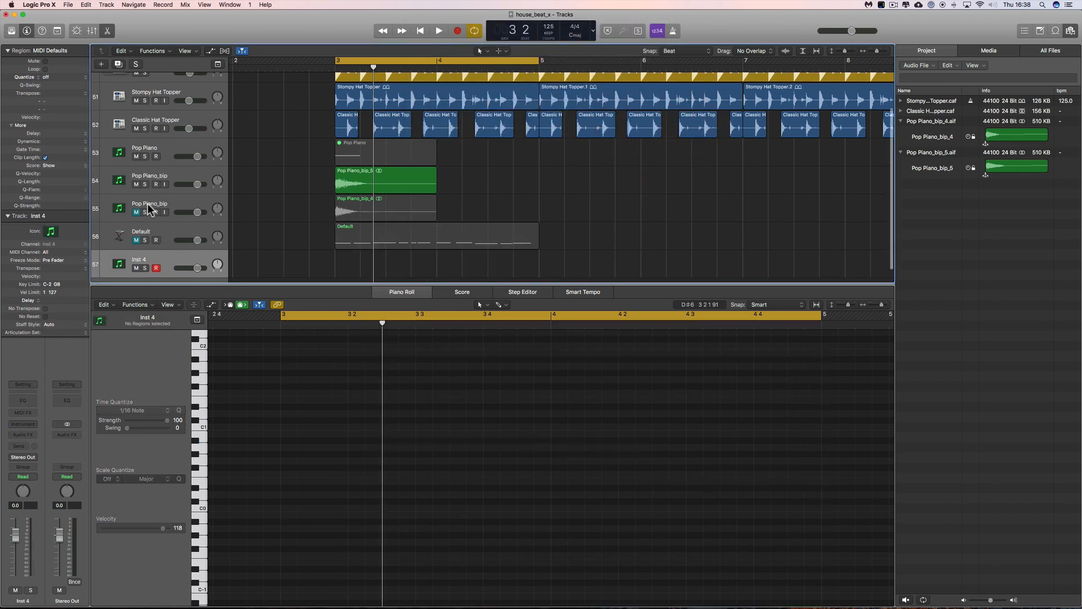
pyautogui.click(136, 184)
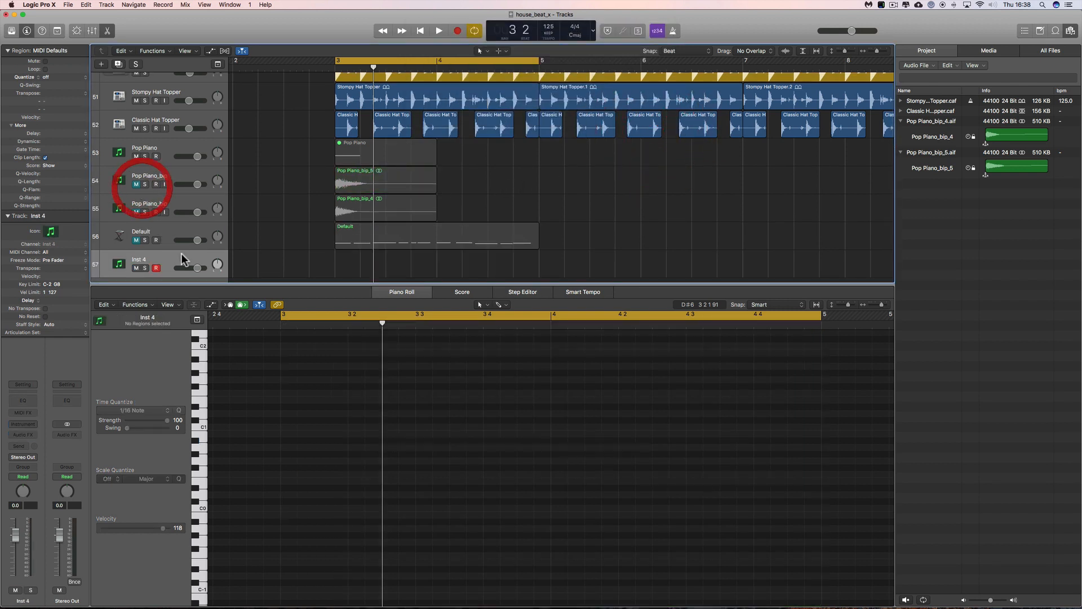
# Insert Alchemy as the instrument on the Inst 4 track and initialize its preset.
pyautogui.click(33, 424)
pyautogui.moveTo(84, 440)
pyautogui.click(122, 442)
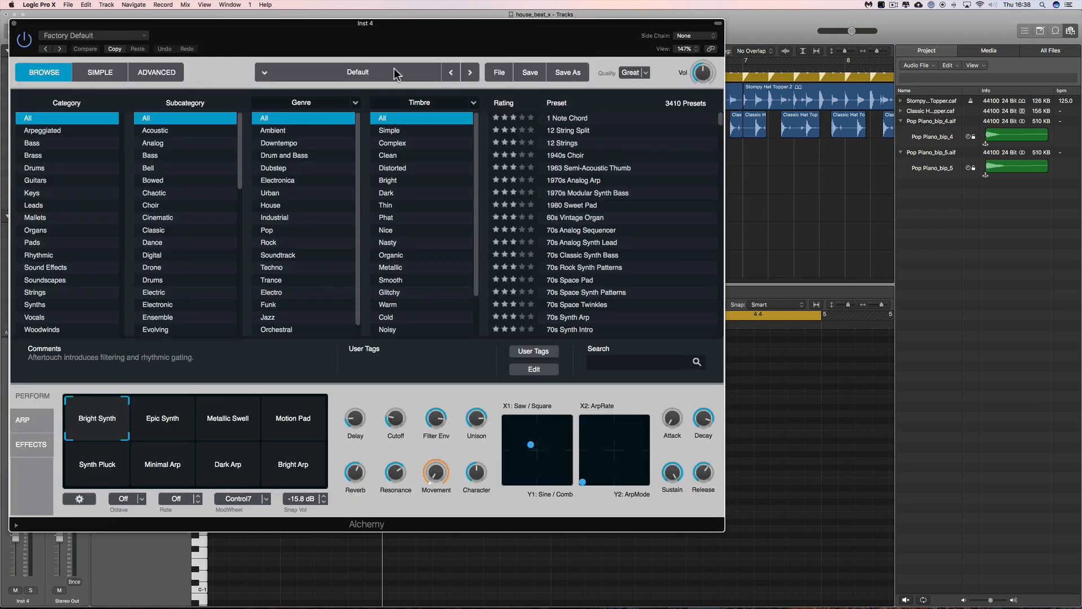
pyautogui.click(499, 76)
pyautogui.click(509, 96)
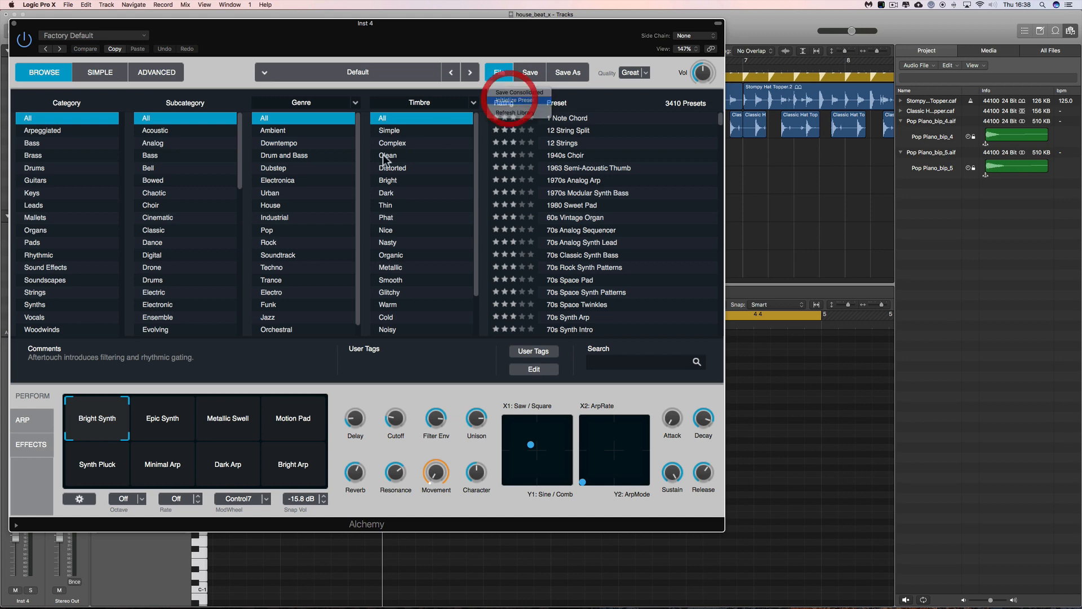
# Import Pop Piano_bip_5 from the project audio list into Alchemy's source A using the Sampler analysis mode.
pyautogui.click(126, 117)
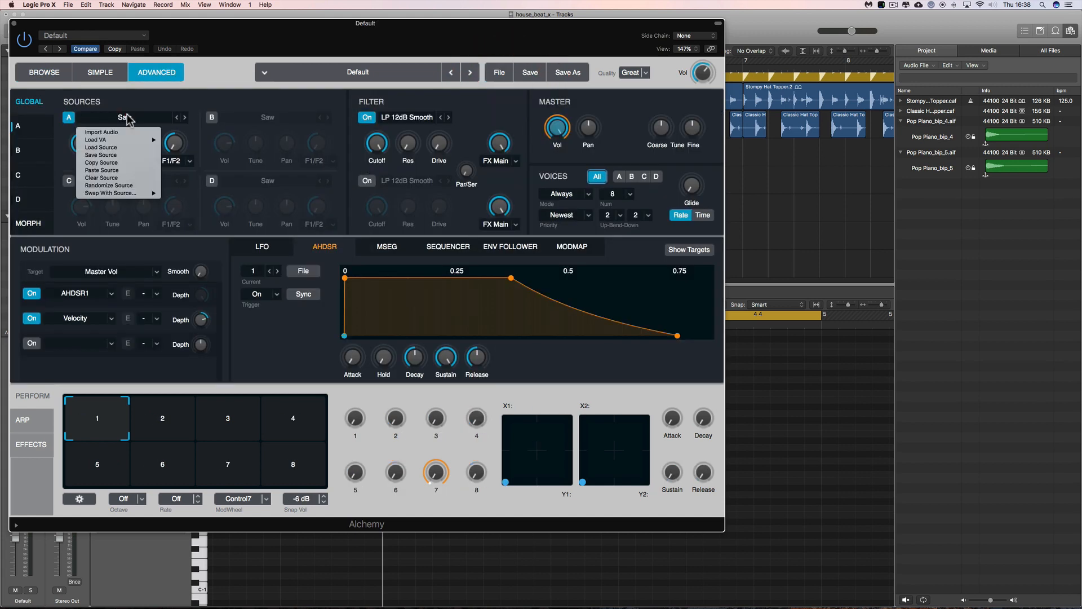
pyautogui.click(120, 136)
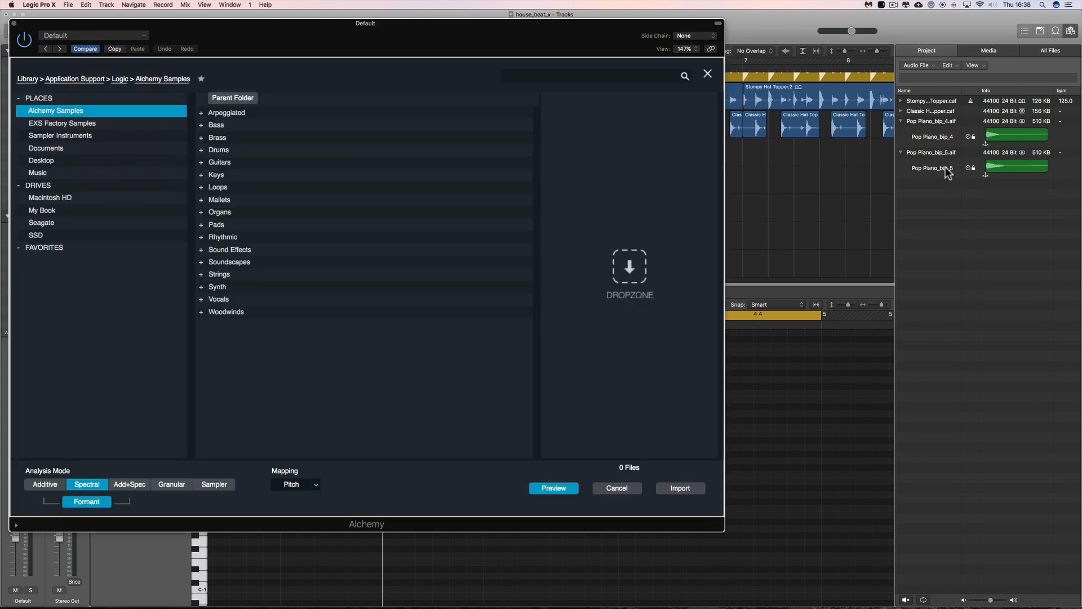
pyautogui.click(949, 170)
pyautogui.moveTo(949, 171); pyautogui.dragTo(599, 97)
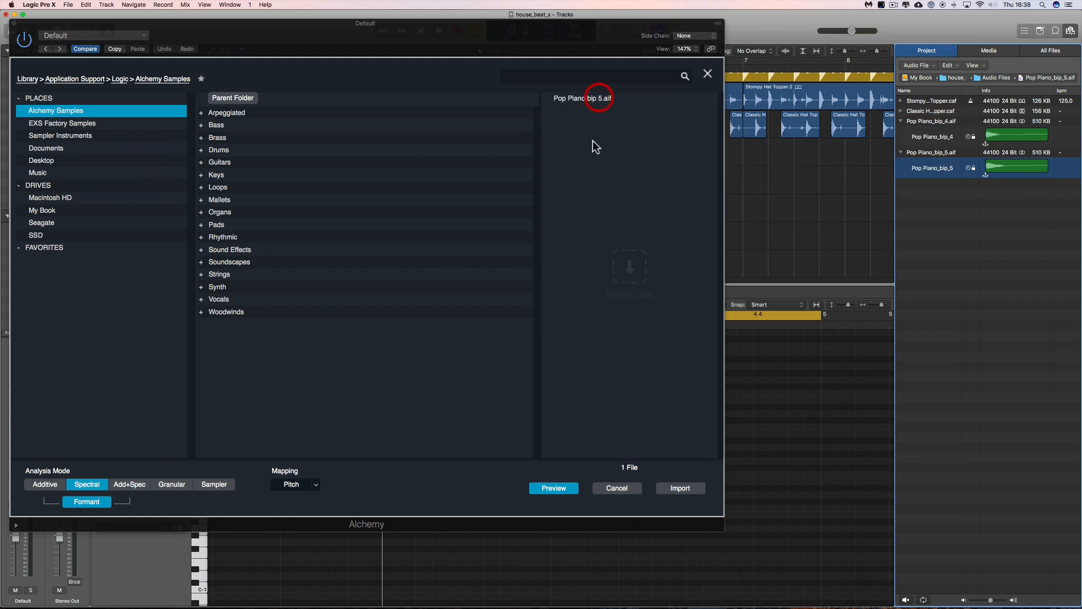
pyautogui.click(577, 98)
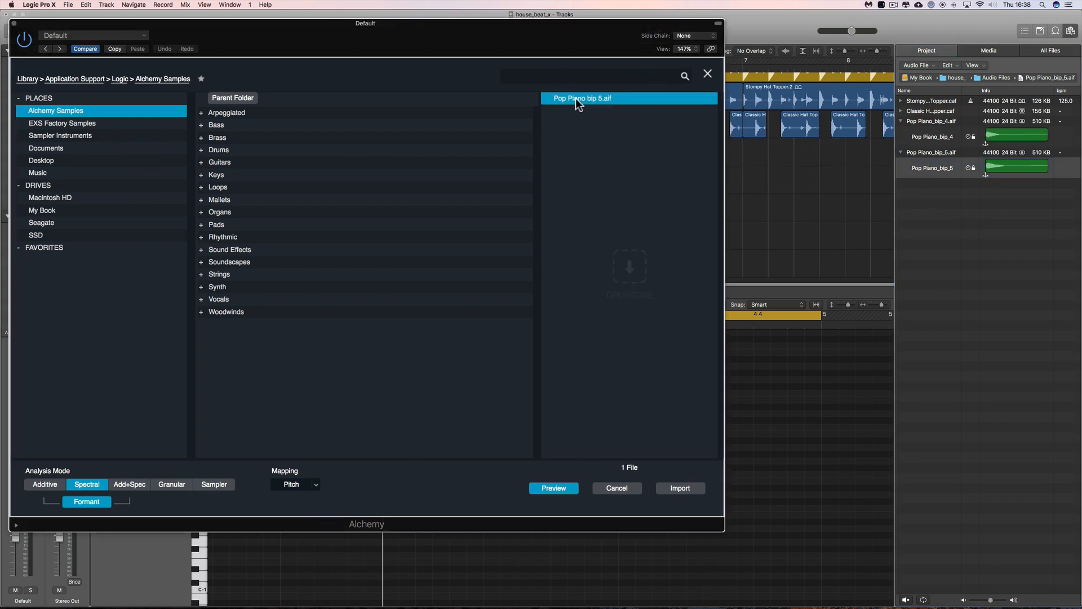
pyautogui.click(210, 486)
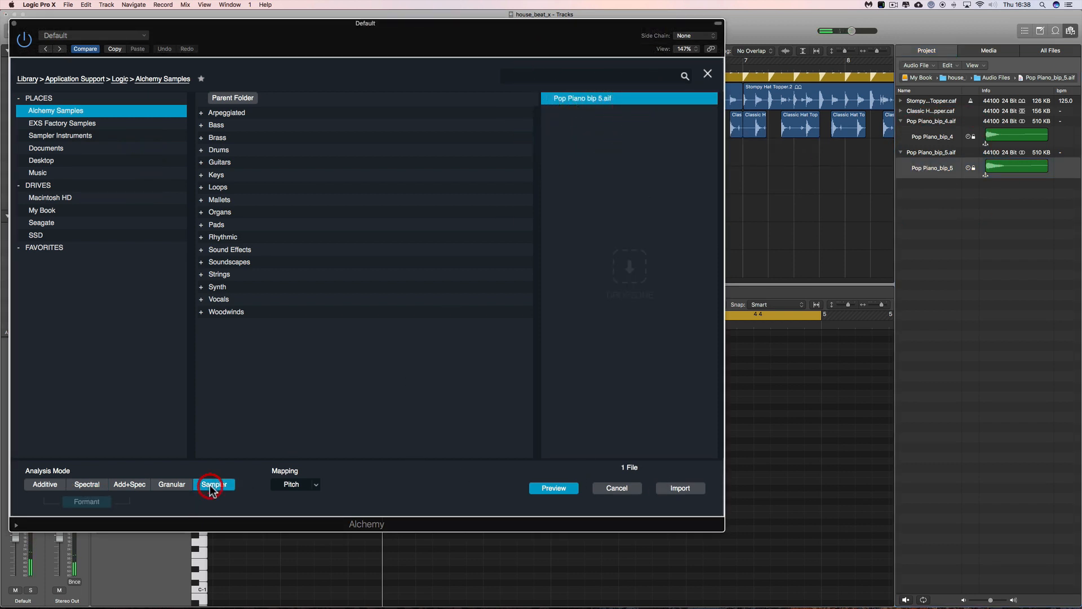
pyautogui.click(680, 489)
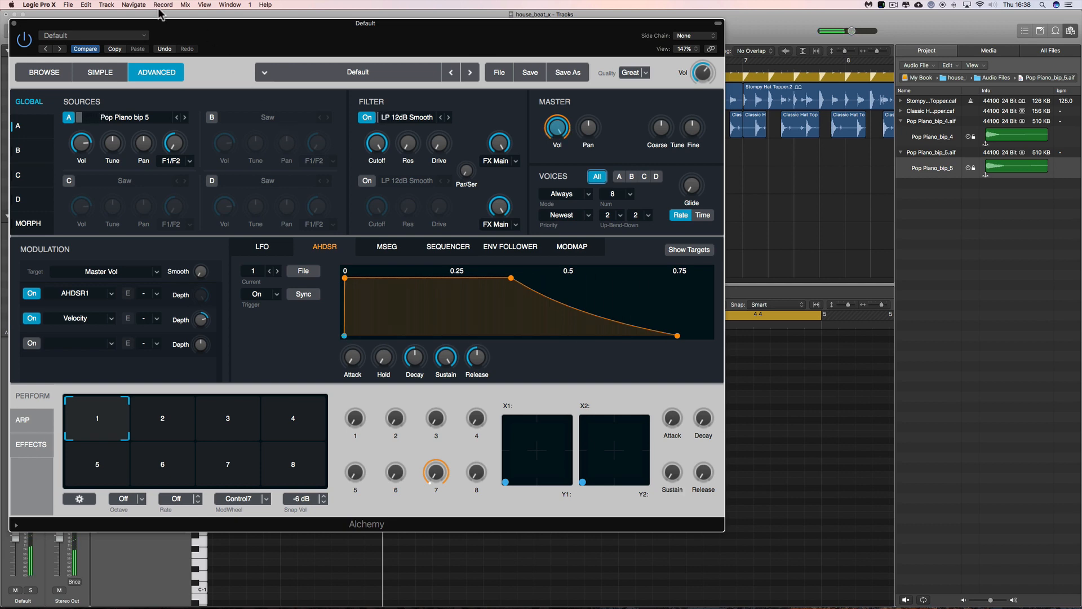
# Open the zone editor for source A to examine the sample's key mapping and waveform.
pyautogui.moveTo(172, 27); pyautogui.dragTo(356, 51)
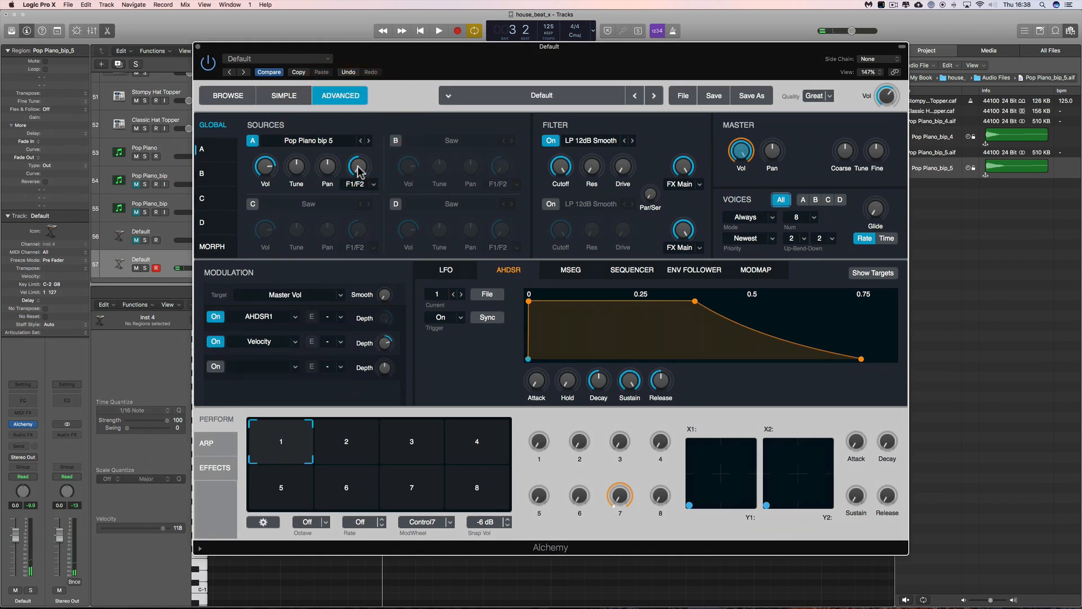
pyautogui.click(217, 150)
pyautogui.click(428, 132)
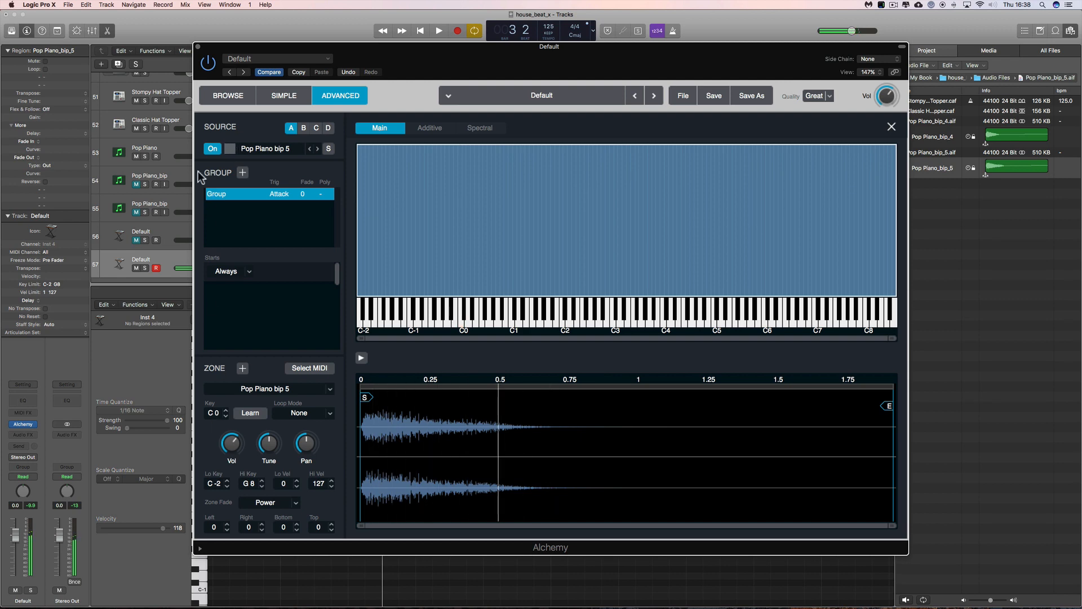
# Copy the Default MIDI region from track 56 to the new Alchemy track 57 and play it back.
pyautogui.moveTo(225, 56); pyautogui.dragTo(723, 100)
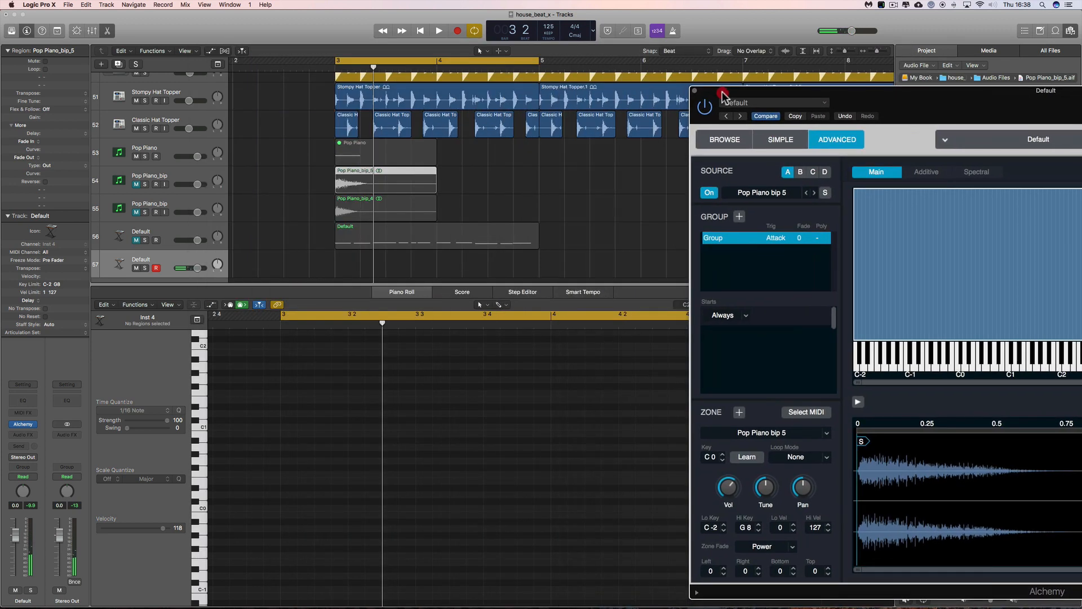
pyautogui.click(387, 242)
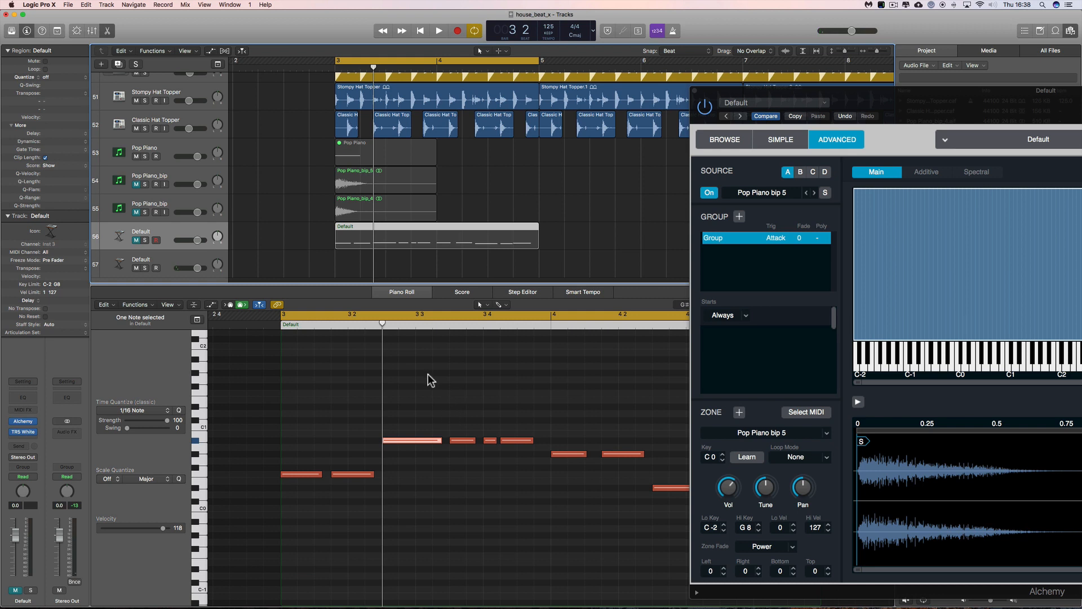
pyautogui.hscroll(1, 431, 369)
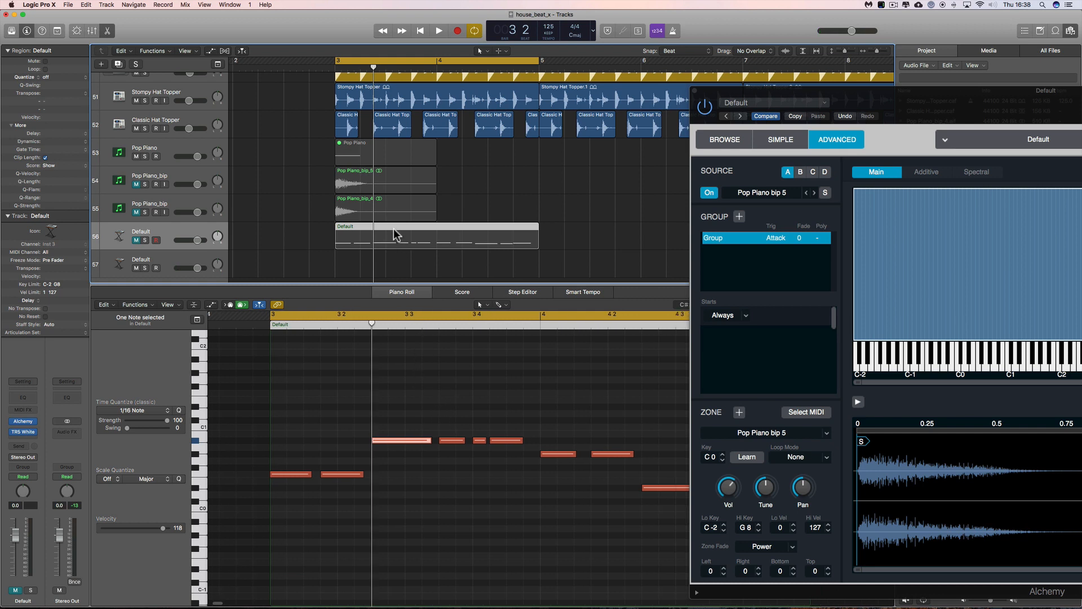
pyautogui.moveTo(395, 234); pyautogui.dragTo(360, 262)
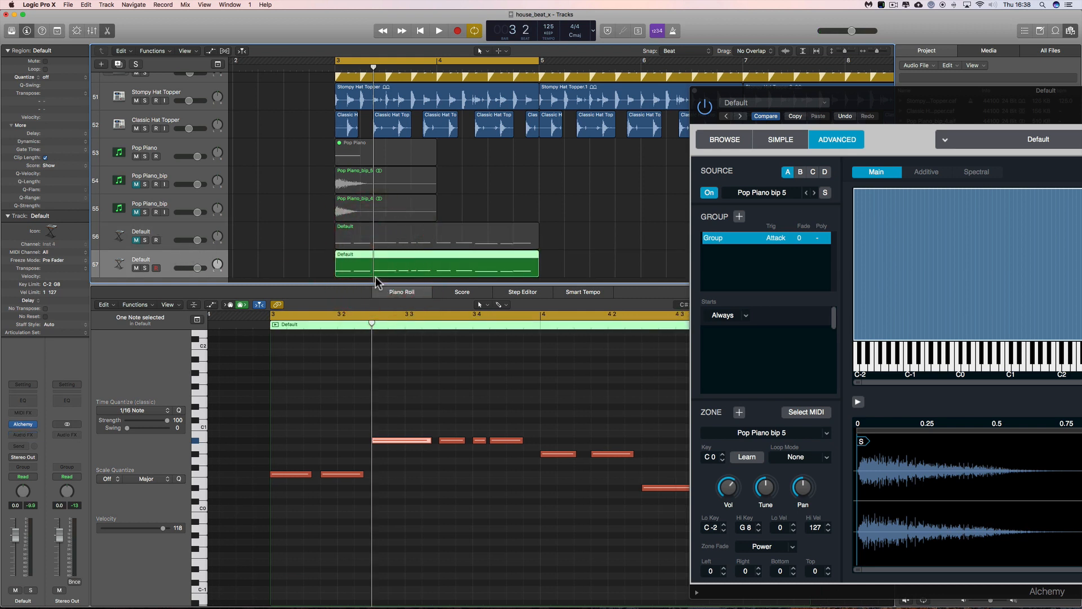
pyautogui.press('space')
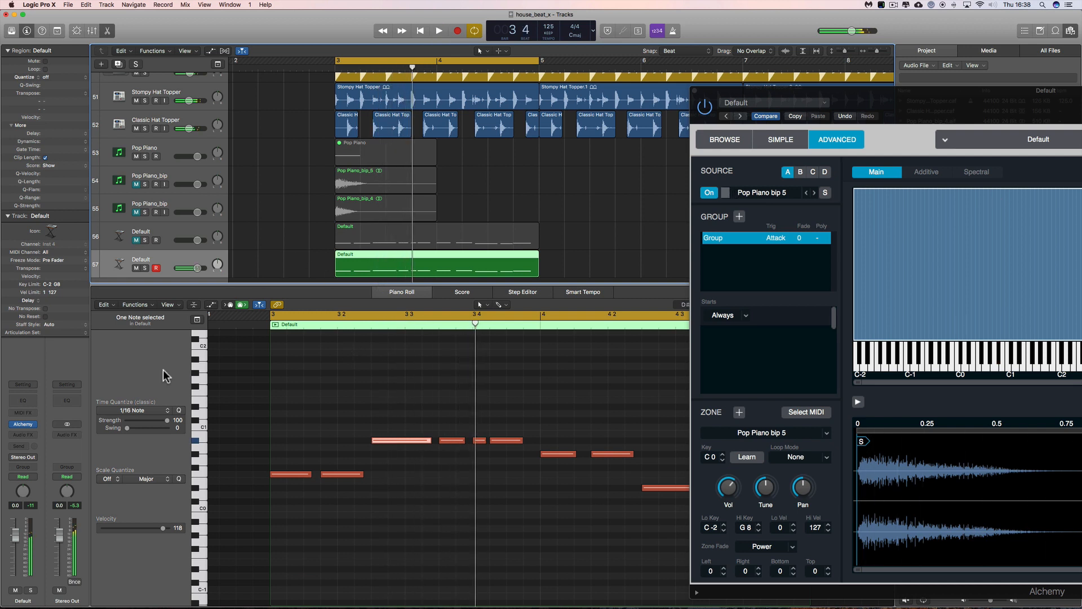
# Insert a stereo TR5 White 2A compressor on track 57, adjust its gain and peak reduction during playback, and close it.
pyautogui.click(34, 435)
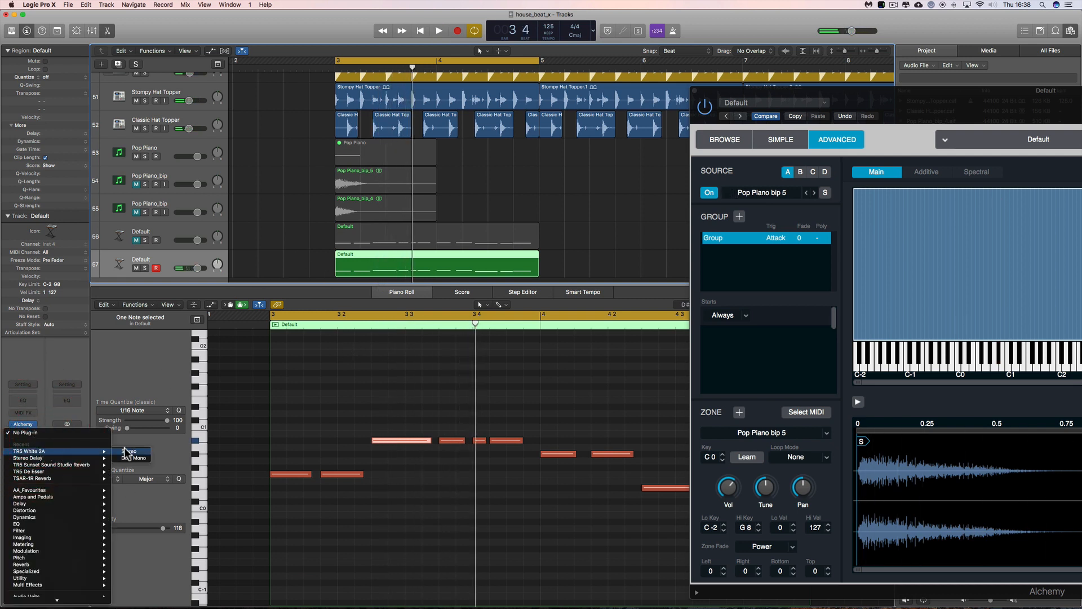
pyautogui.click(129, 453)
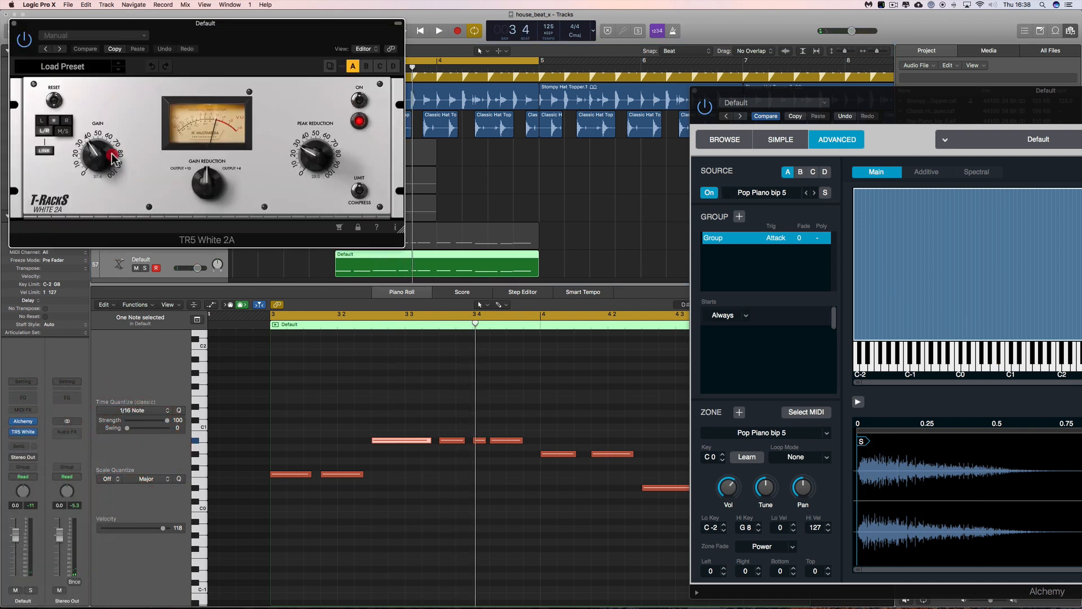
pyautogui.moveTo(108, 168); pyautogui.dragTo(93, 148)
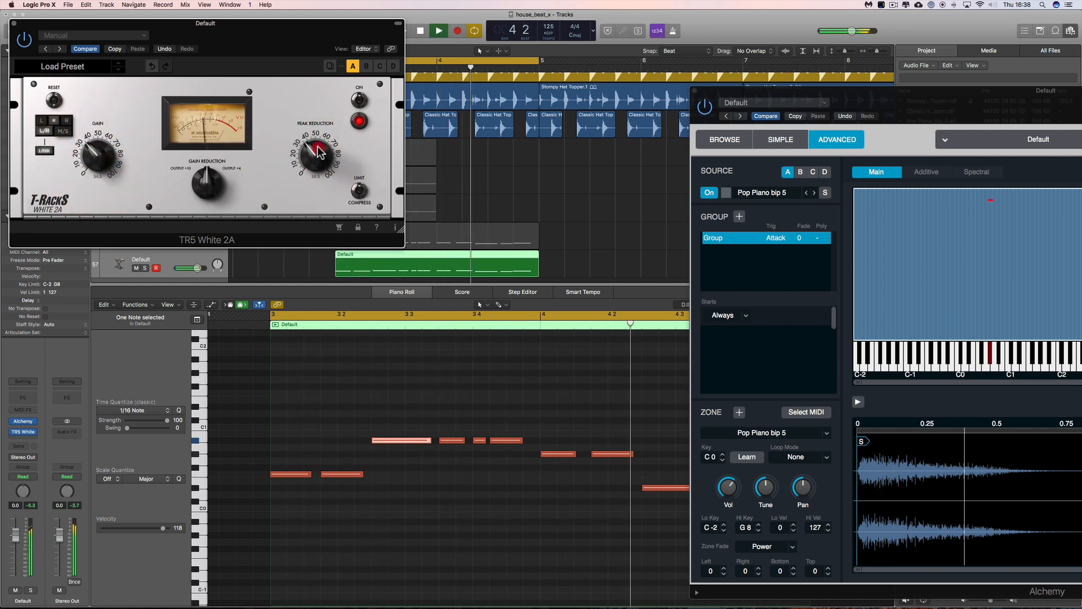
pyautogui.click(14, 23)
pyautogui.press('space')
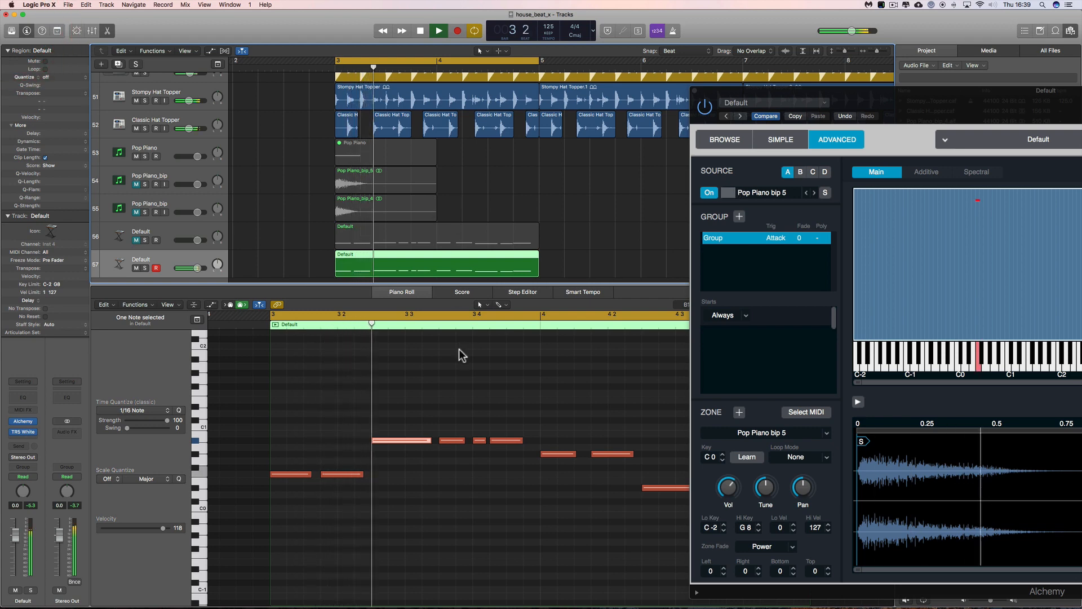
# Audition the earlier Default pattern on track 56 with track 57 muted, and restore the mutes.
pyautogui.moveTo(735, 92); pyautogui.dragTo(998, 248)
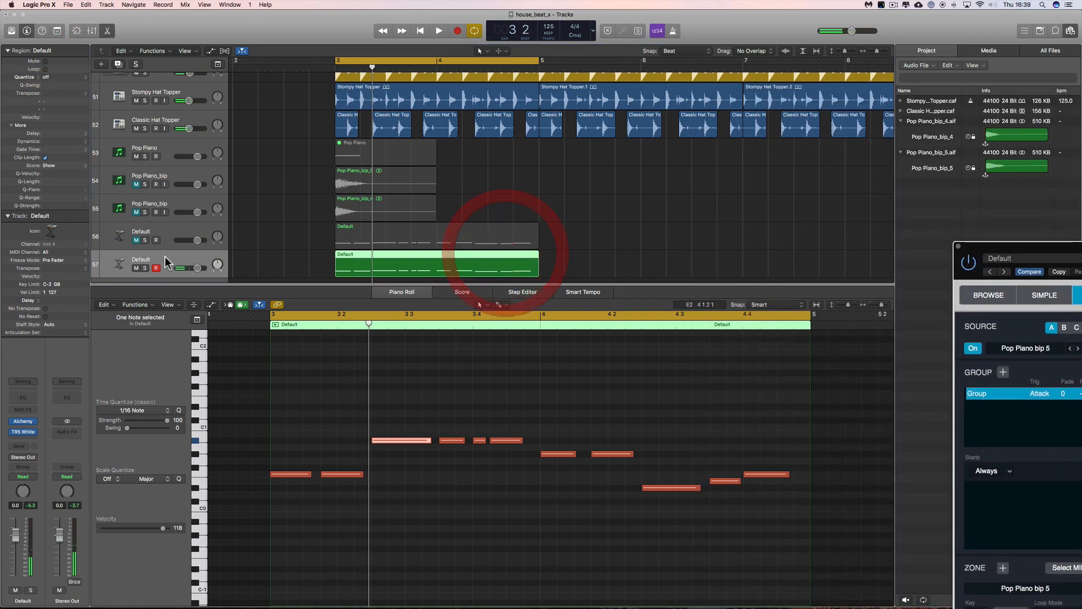
pyautogui.click(136, 268)
pyautogui.click(137, 240)
pyautogui.press('space')
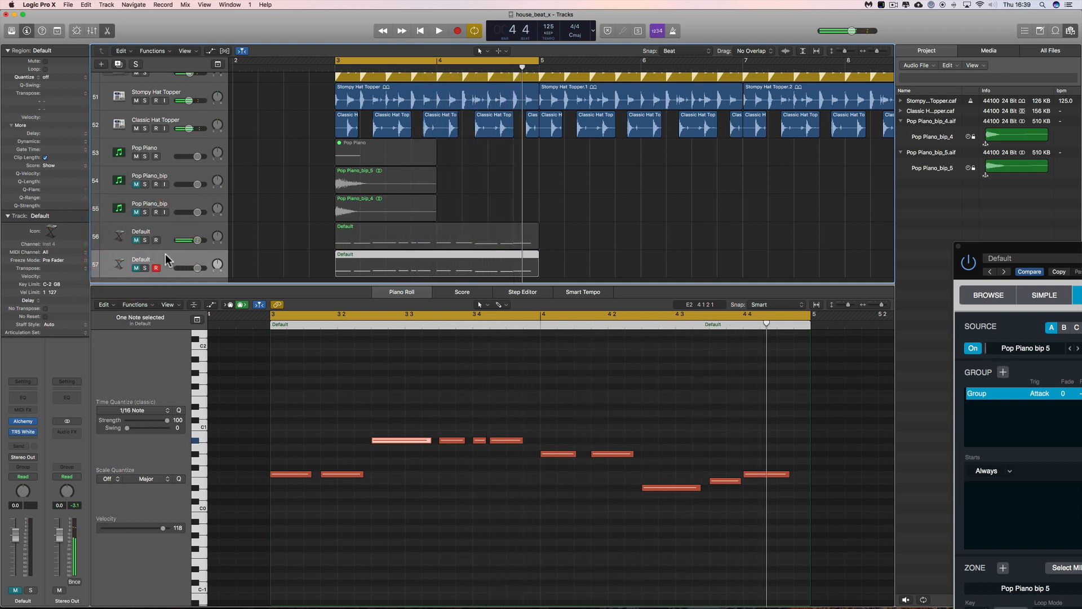
pyautogui.click(137, 268)
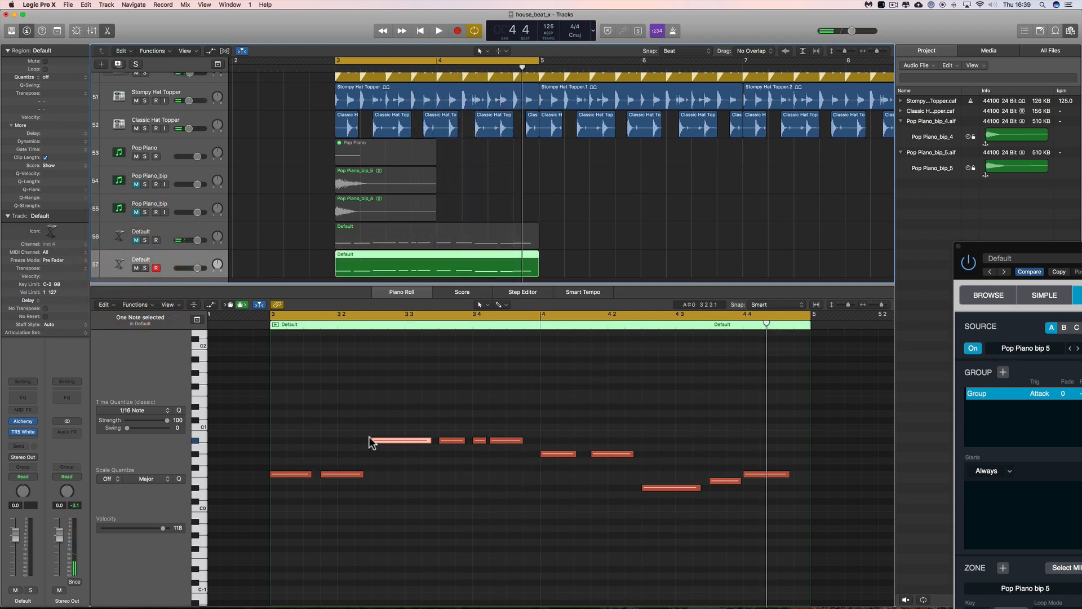
# Transpose all notes of the track 57 region down so the first sits on C0, and check against the soloed Pop Piano_bip_4 audio.
pyautogui.moveTo(758, 402); pyautogui.dragTo(296, 509)
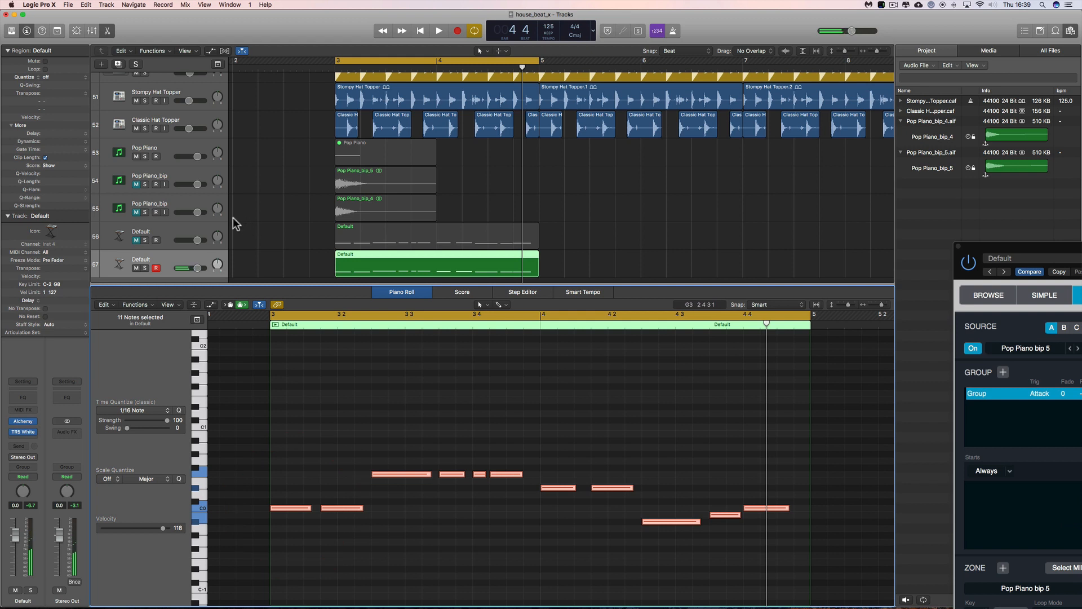
pyautogui.click(145, 213)
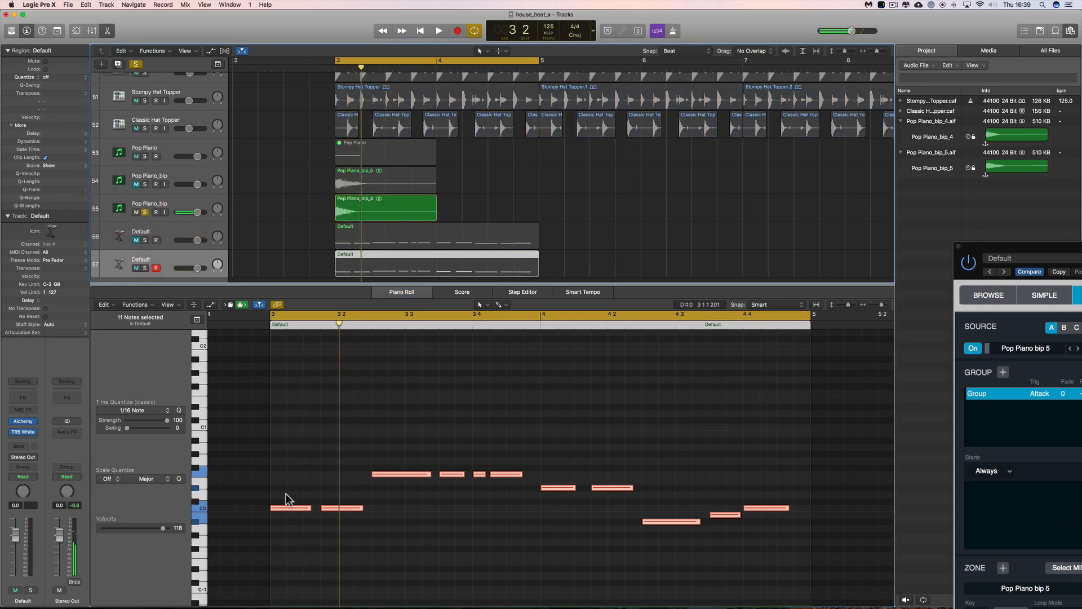
pyautogui.click(145, 213)
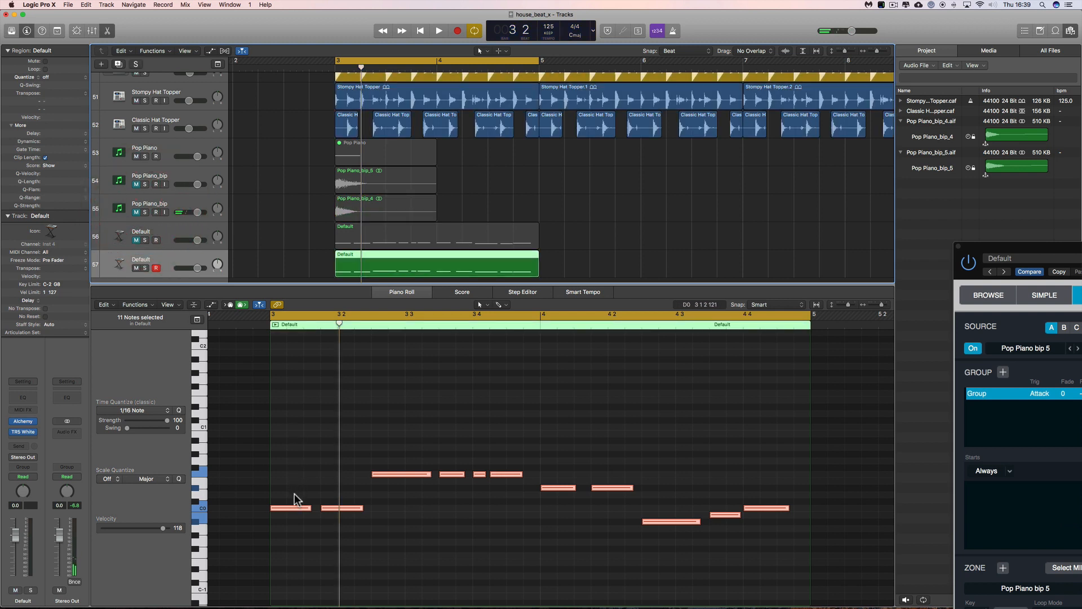
# Try the selected notes an octave higher, starting on C1, and compare them with the soloed Pop Piano_bip_4 chord.
pyautogui.moveTo(292, 510); pyautogui.dragTo(298, 428)
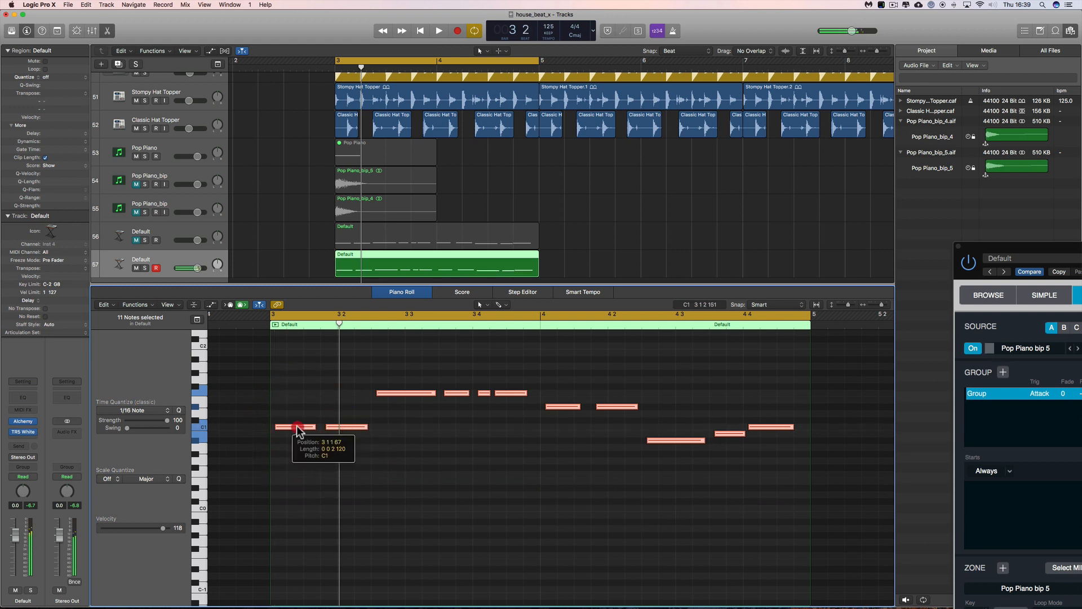
pyautogui.click(297, 429)
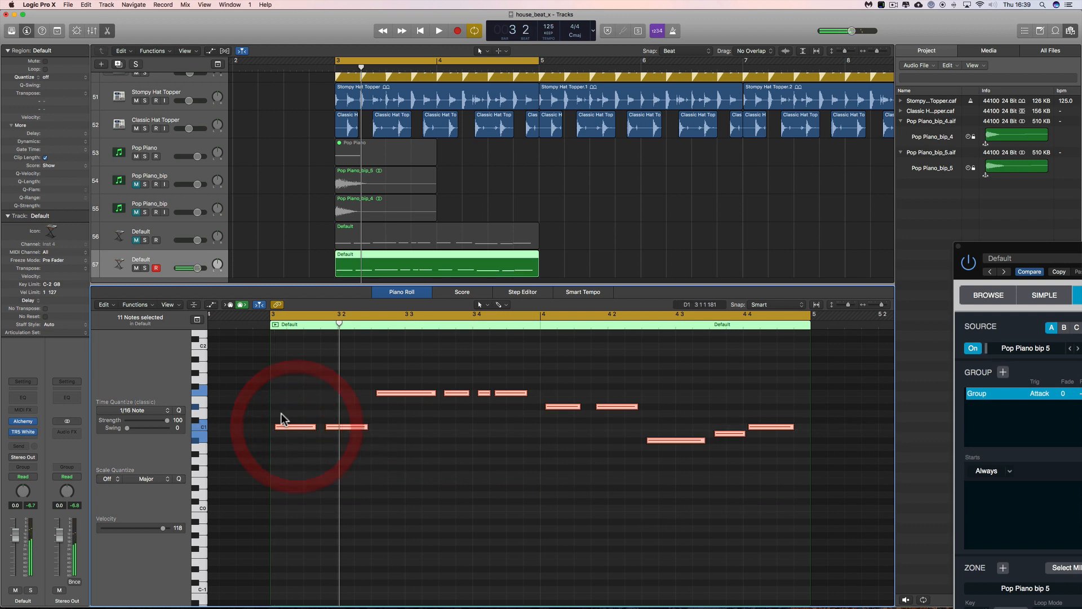
pyautogui.click(137, 213)
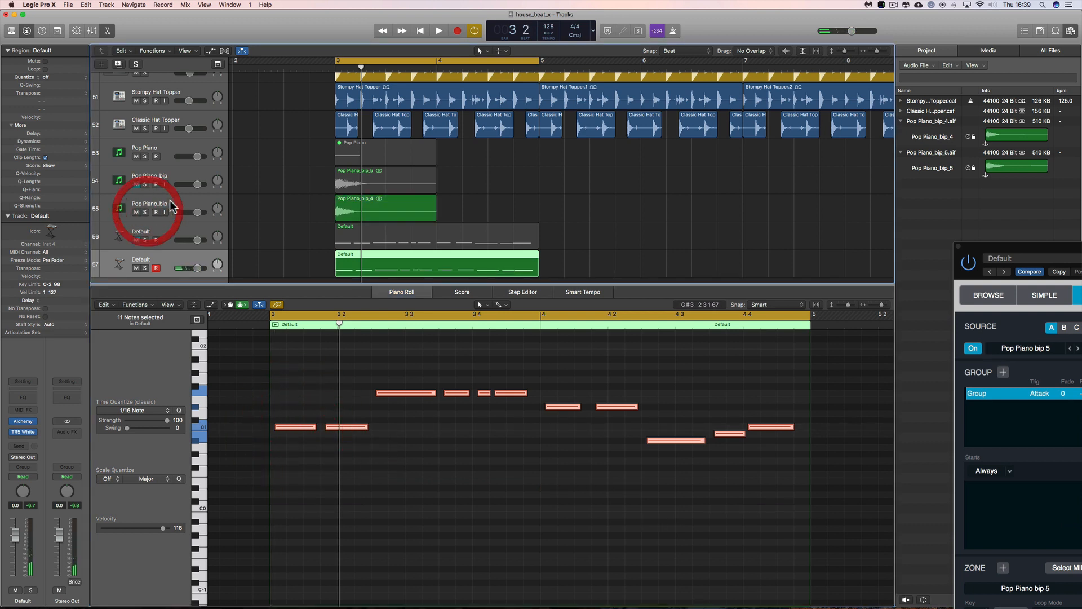
pyautogui.click(145, 212)
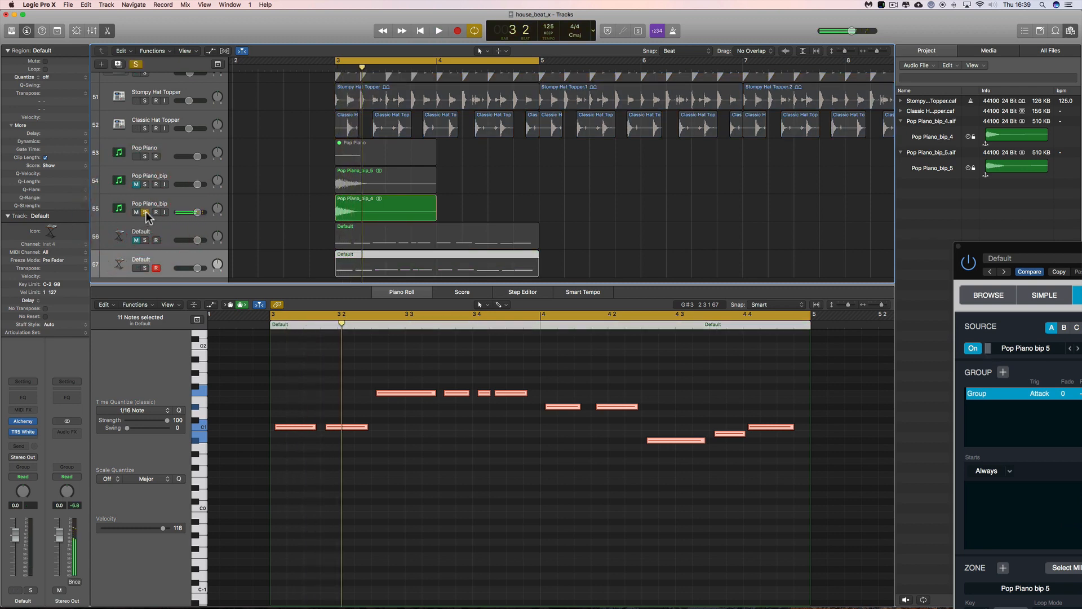
pyautogui.press('space')
pyautogui.press('space')
# Check the sample's key mapping in Alchemy, move all the notes back down to start on C0, and audition them.
pyautogui.moveTo(983, 248); pyautogui.dragTo(300, 110)
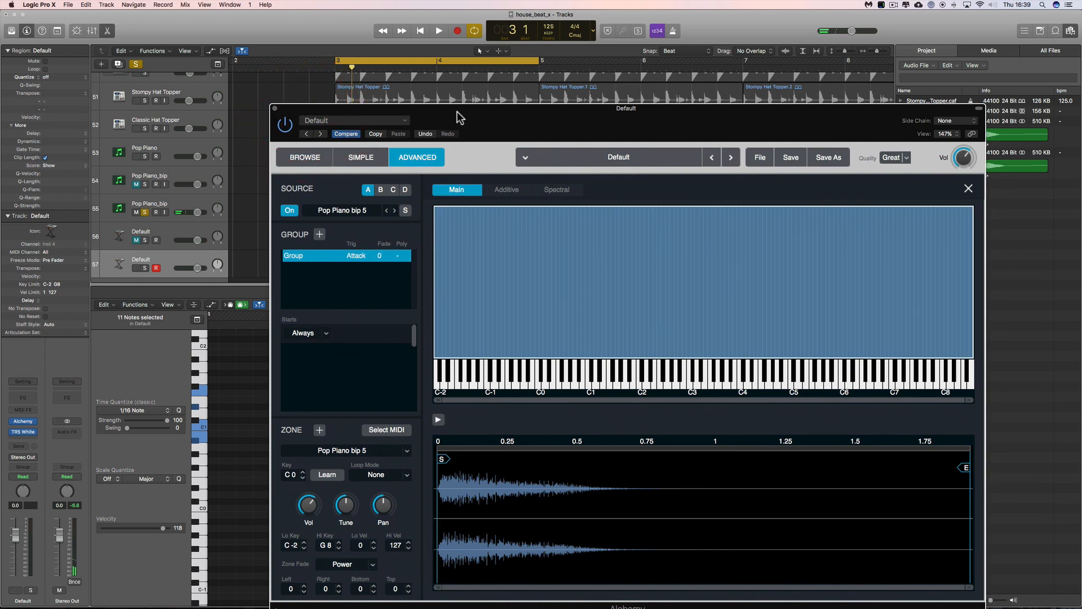
pyautogui.moveTo(458, 118); pyautogui.dragTo(988, 247)
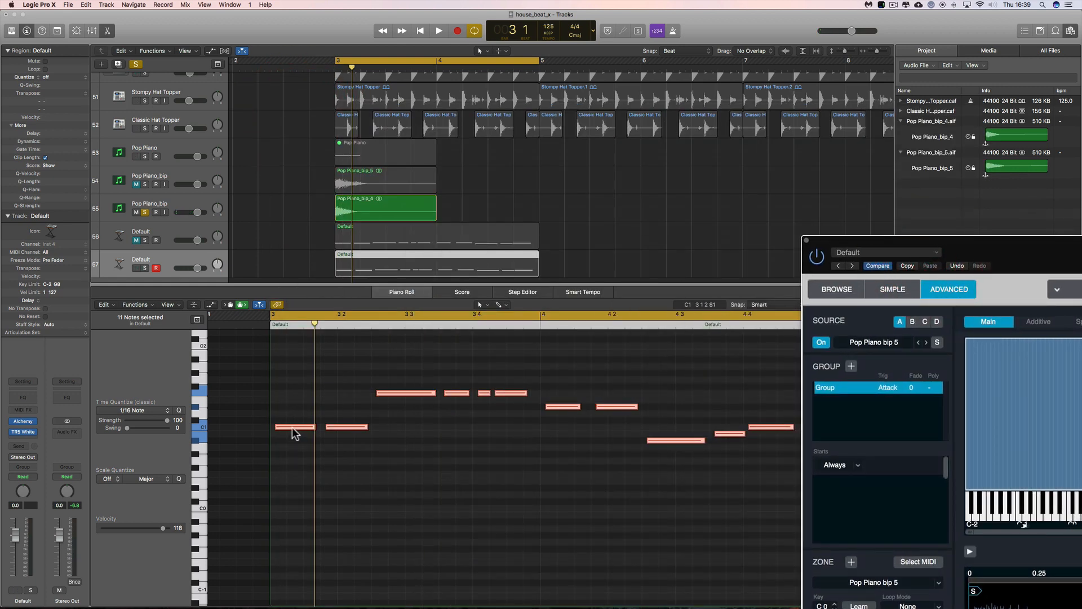
pyautogui.moveTo(293, 433); pyautogui.dragTo(291, 508)
pyautogui.press('space')
pyautogui.press('space')
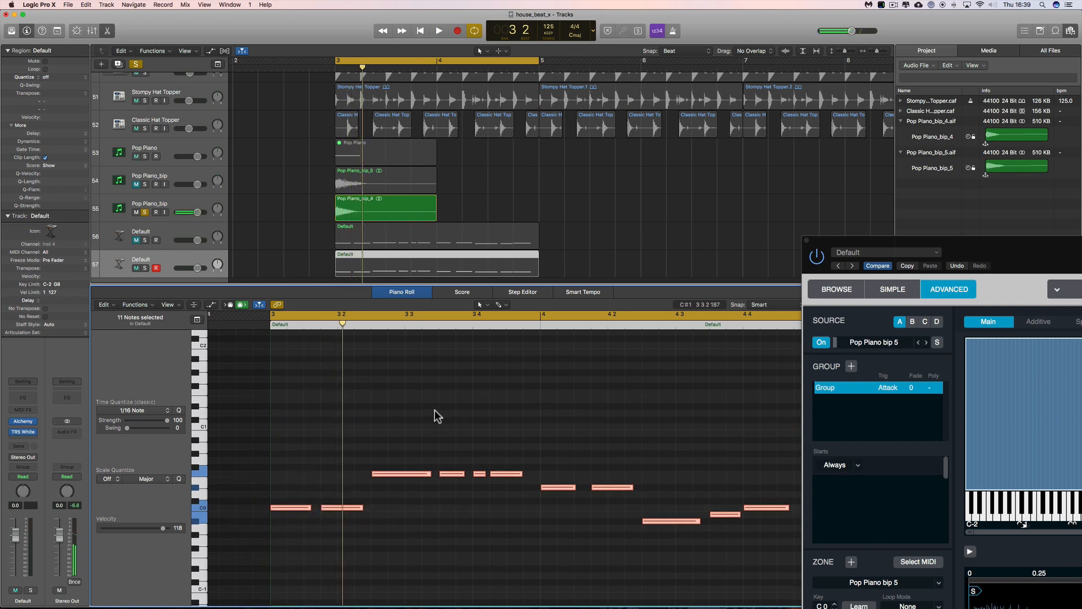
# Leave the sample editor in Alchemy, lower the global Filter 1 cutoff while listening, close the plug-in and deselect the notes.
pyautogui.moveTo(978, 242); pyautogui.dragTo(599, 29)
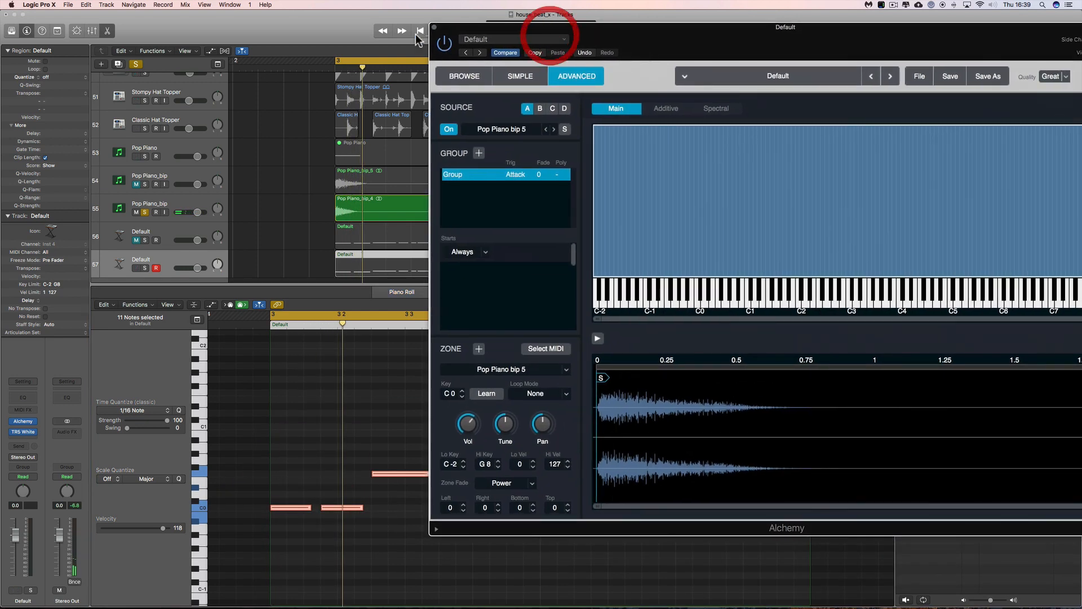
pyautogui.moveTo(484, 31); pyautogui.dragTo(330, 41)
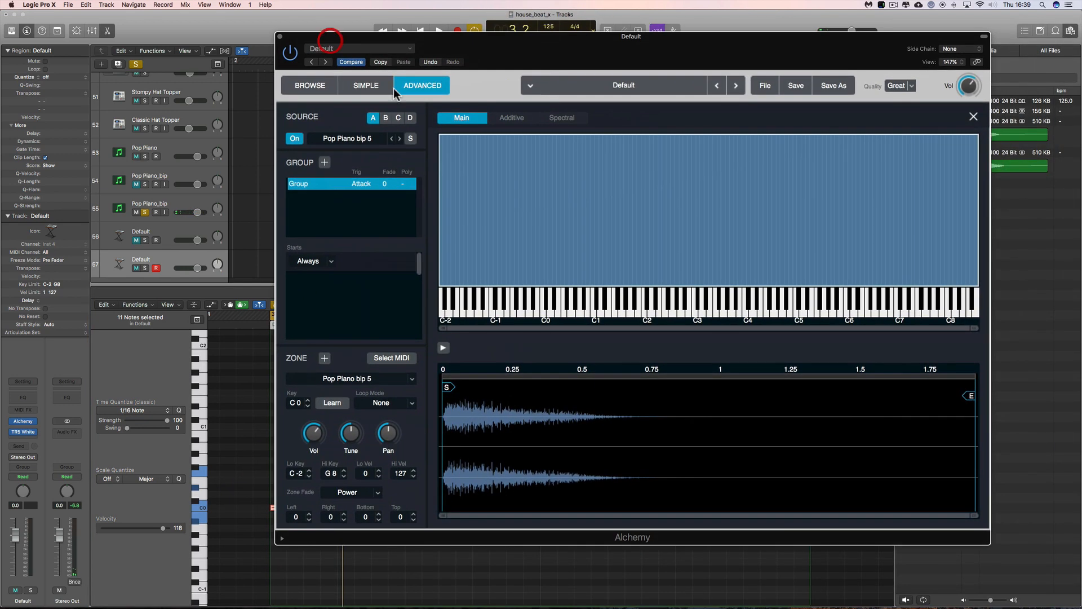
pyautogui.click(967, 118)
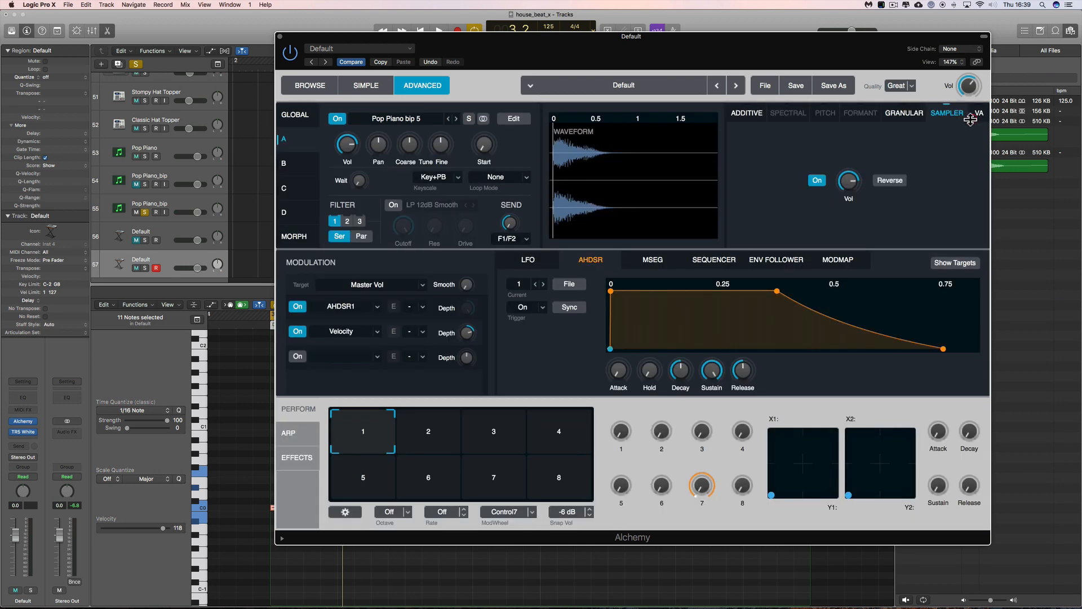
pyautogui.click(296, 120)
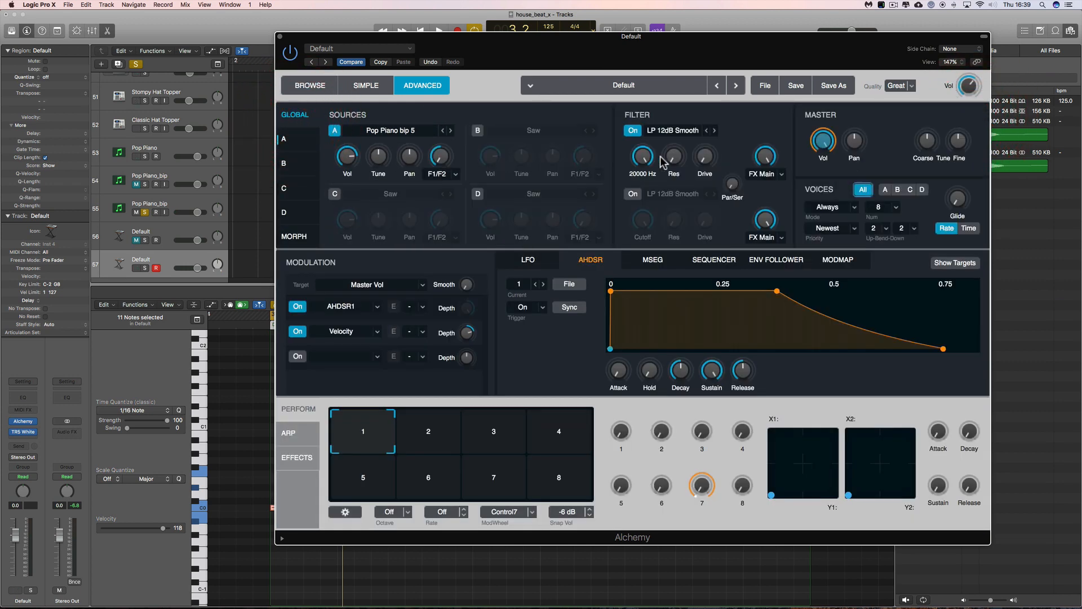
pyautogui.moveTo(644, 160); pyautogui.dragTo(647, 172)
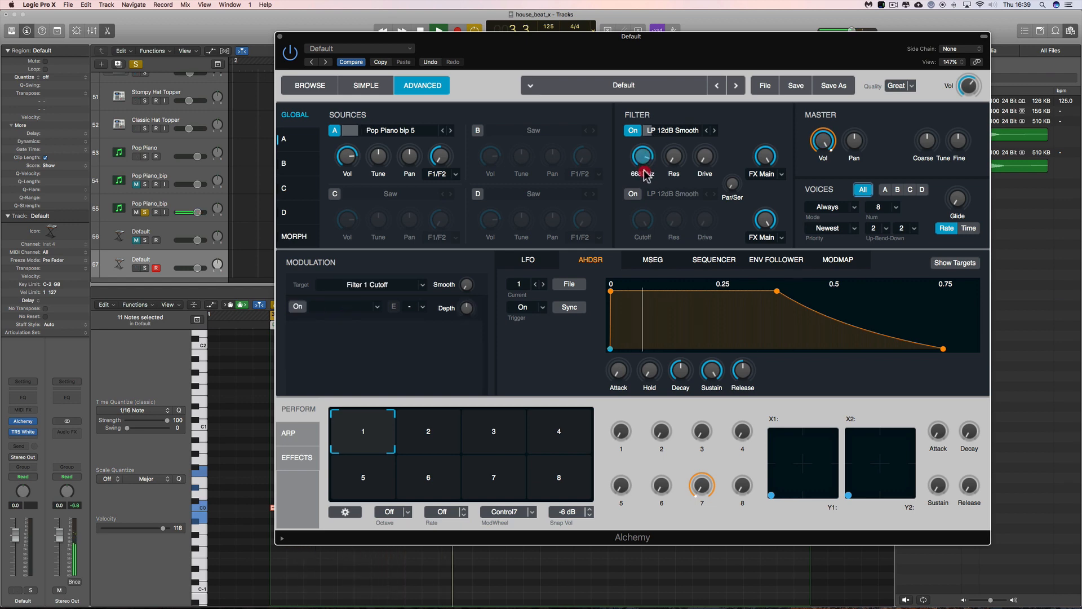
pyautogui.click(278, 36)
pyautogui.click(489, 424)
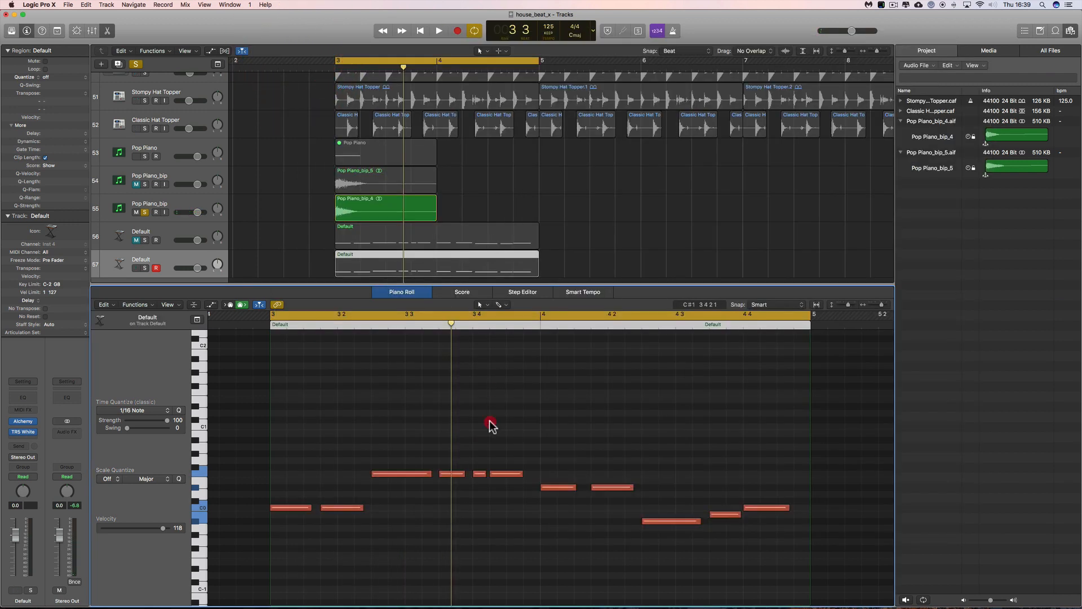
# Hide the project browser, unsolo the Pop Piano_bip track 55, and audition the track 57 pattern with the drums.
pyautogui.click(1070, 34)
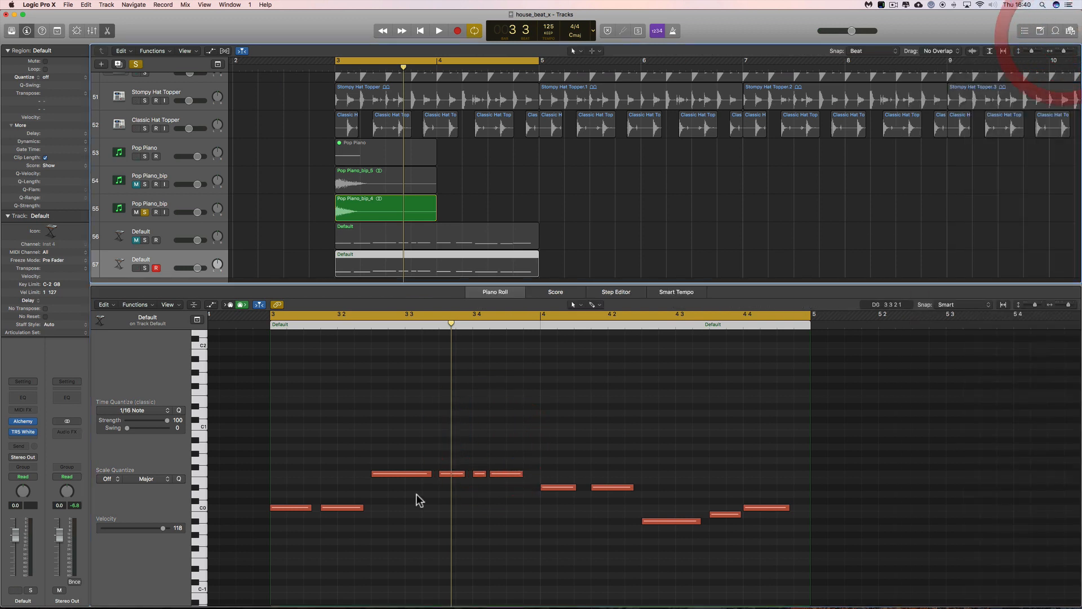
pyautogui.press('space')
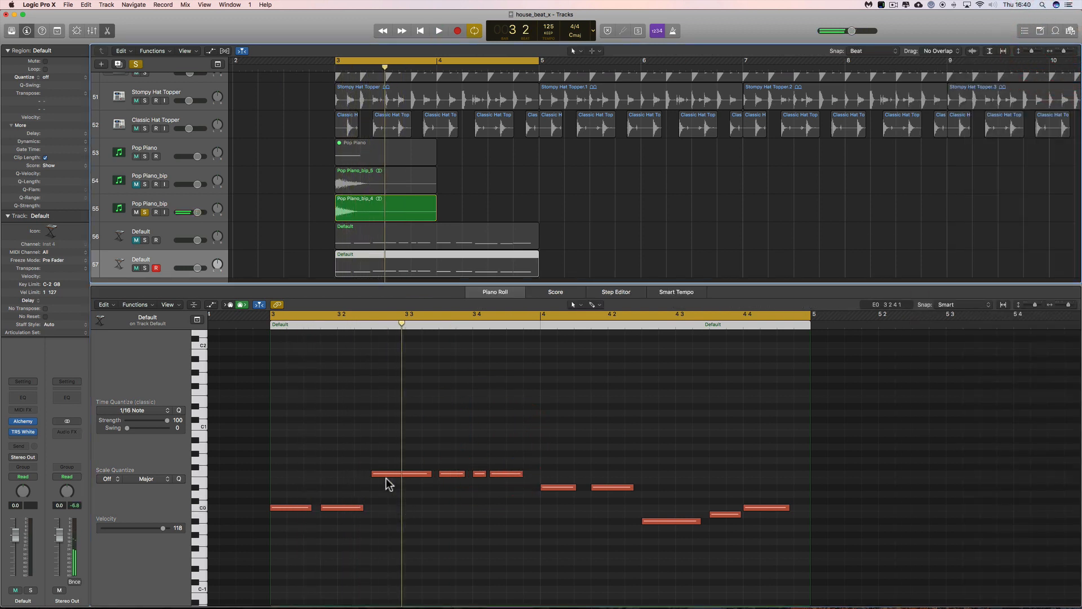
pyautogui.click(145, 213)
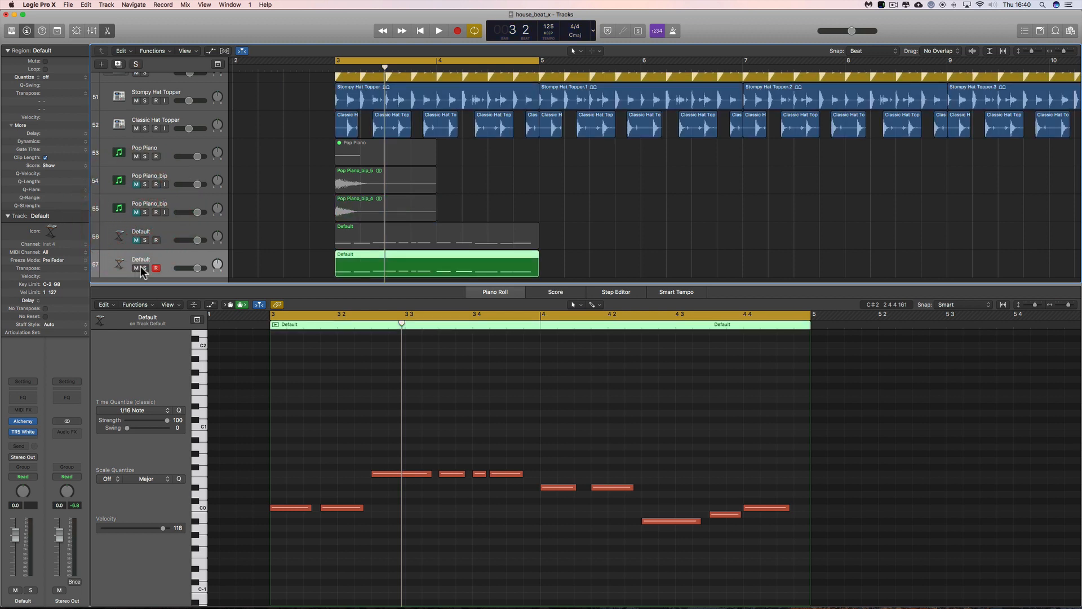
pyautogui.press('space')
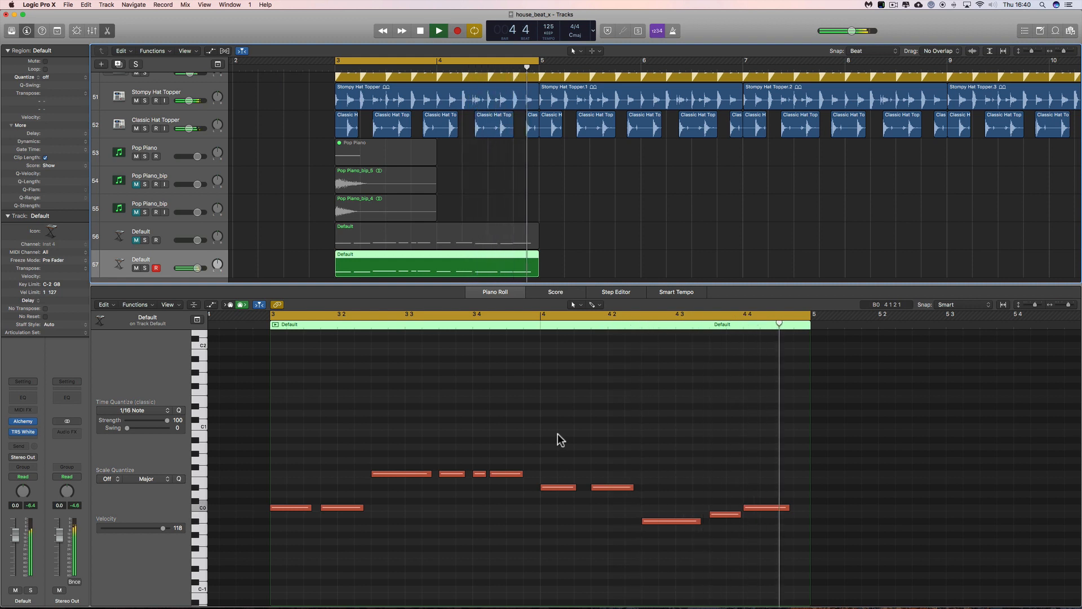
pyautogui.press('space')
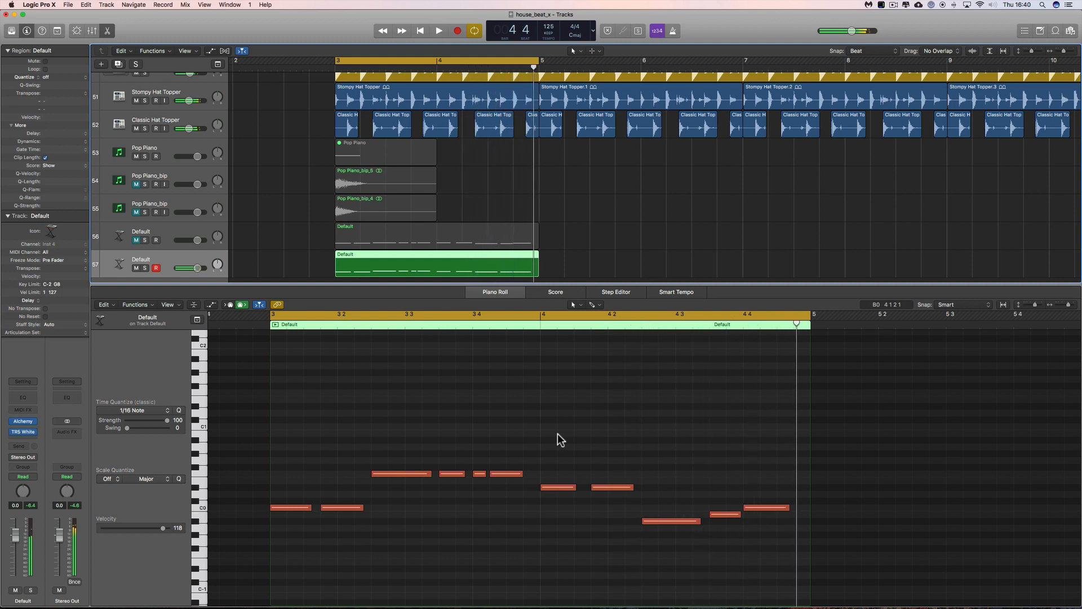
# Compare with the Default pattern on track 56 while track 57 is muted, restore the mutes, and play track 57 again.
pyautogui.click(136, 240)
pyautogui.click(136, 268)
pyautogui.press('space')
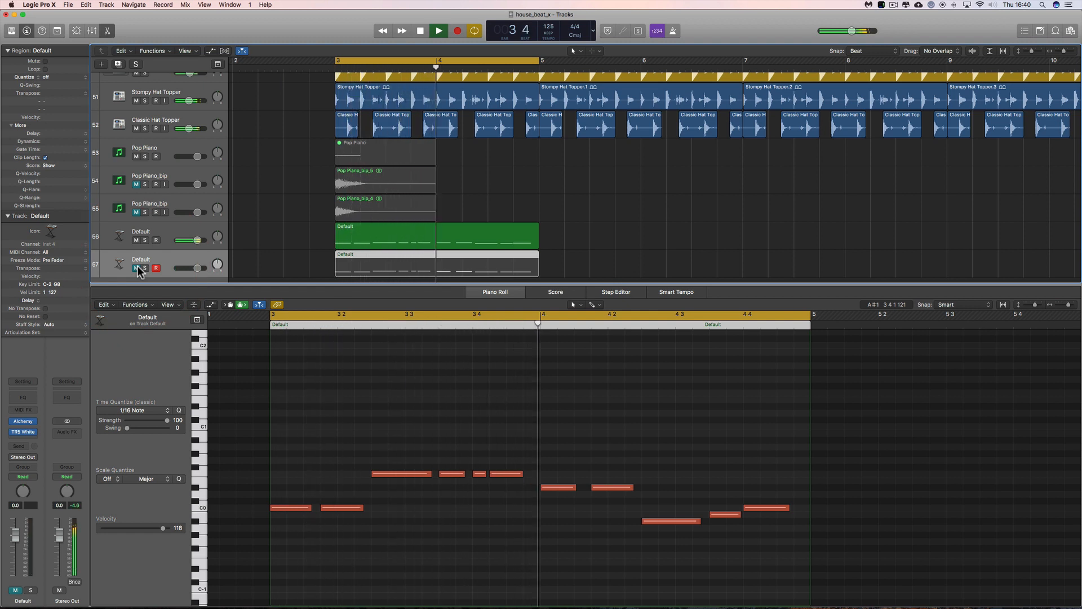
pyautogui.press('space')
pyautogui.click(136, 240)
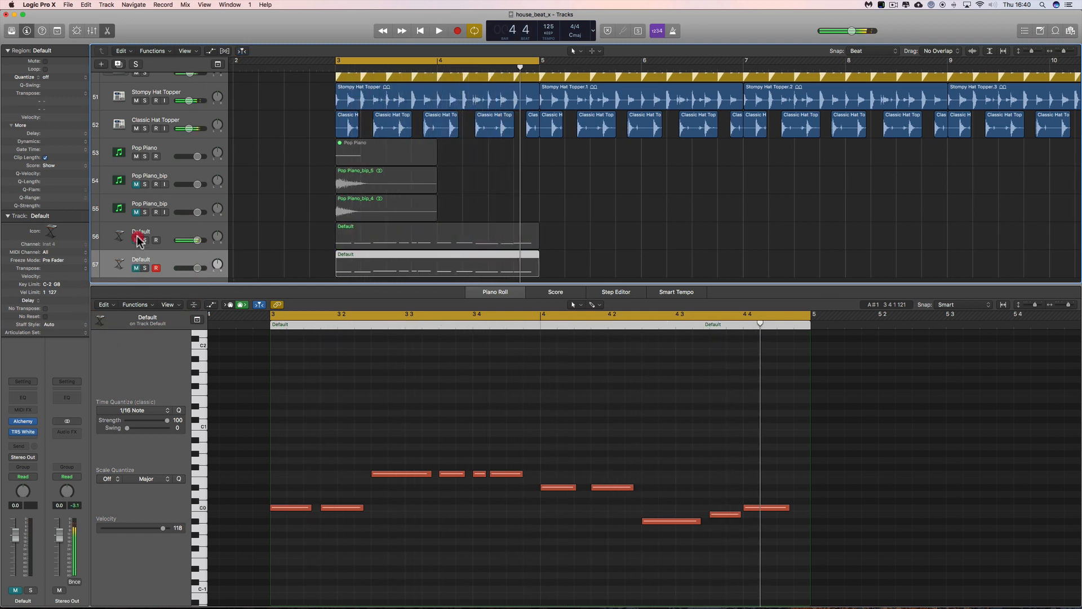
pyautogui.click(136, 267)
pyautogui.press('space')
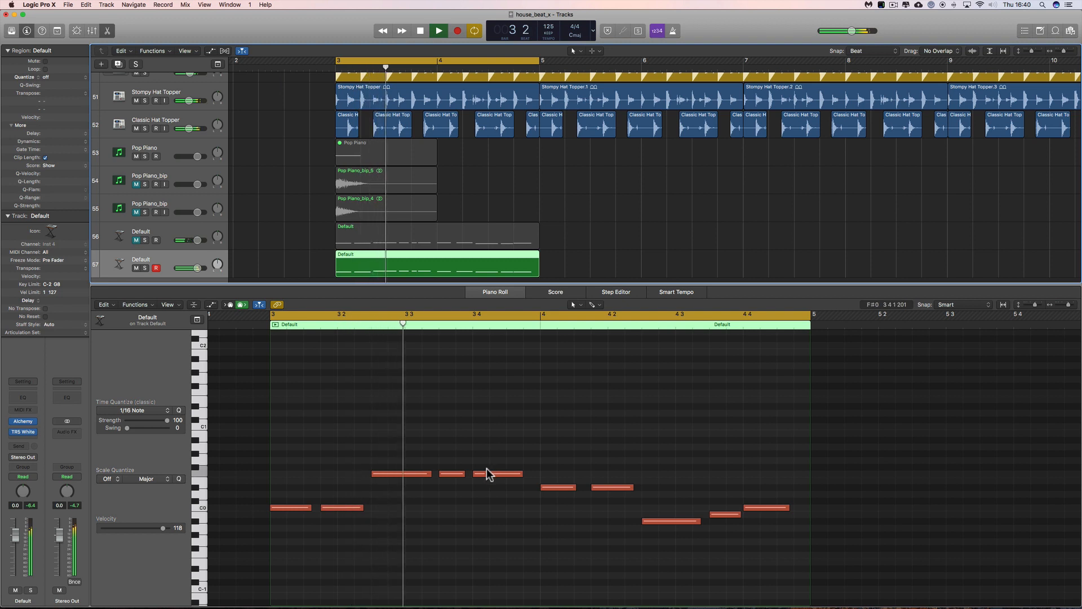
# Shorten the first two C0 notes of the track 57 region slightly and audition the change.
pyautogui.moveTo(400, 459); pyautogui.dragTo(736, 529)
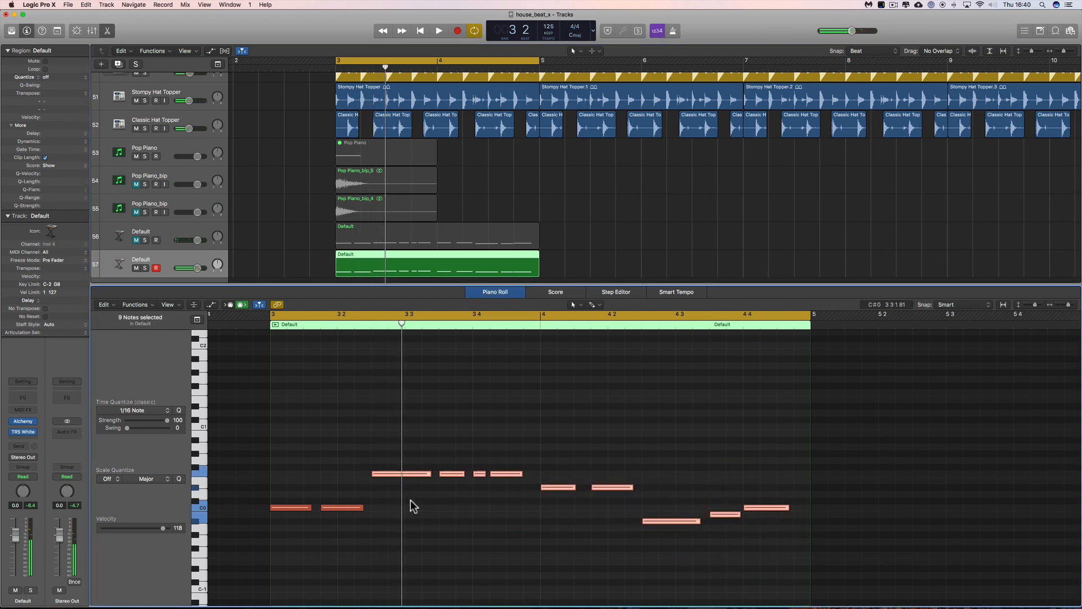
pyautogui.moveTo(368, 511); pyautogui.dragTo(294, 508)
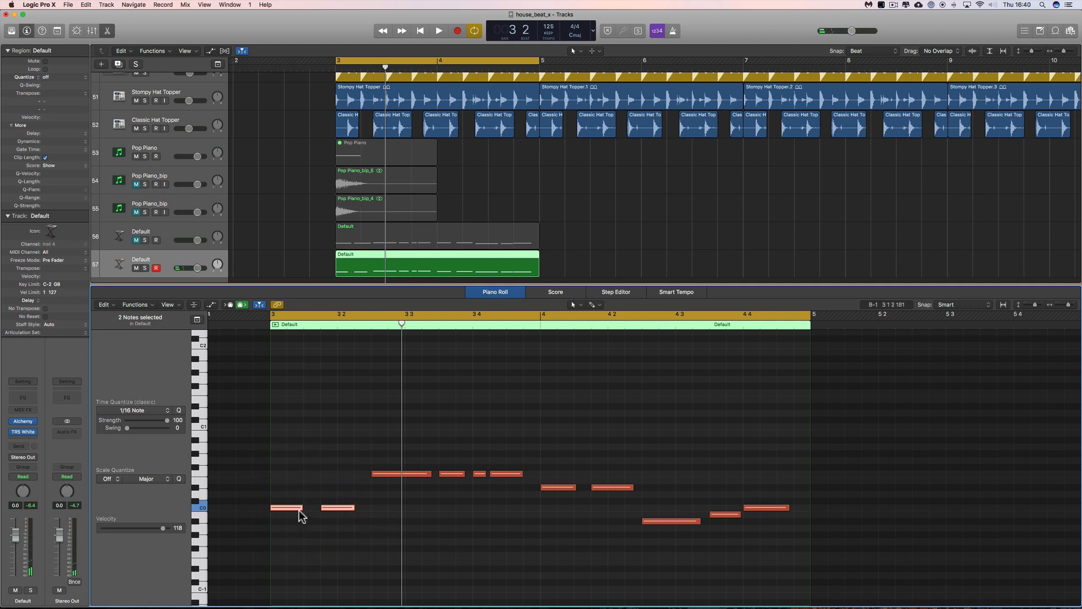
pyautogui.press('space')
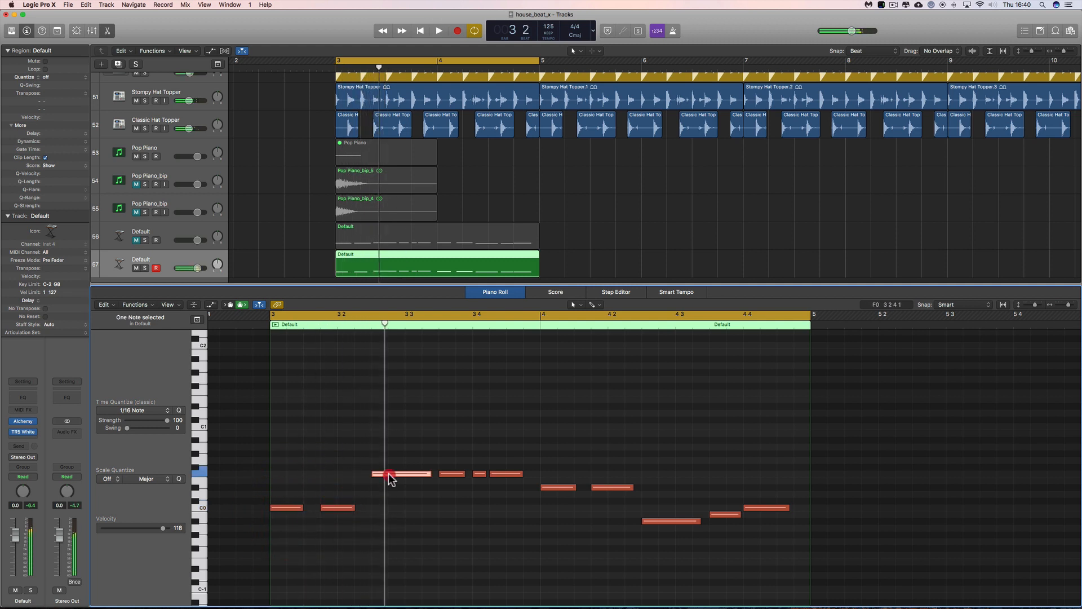
pyautogui.press('space')
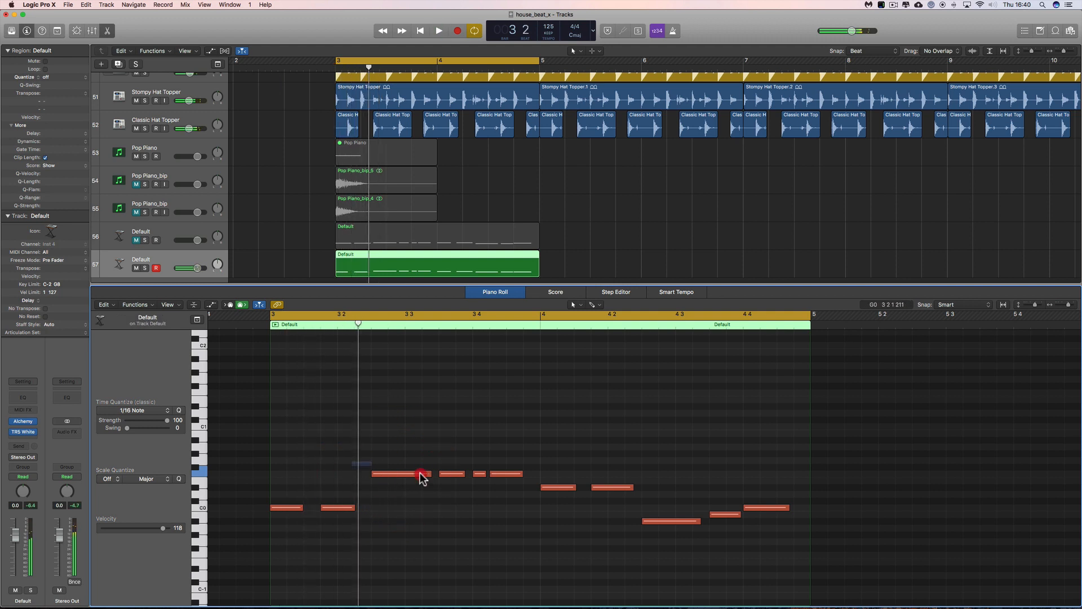
# Move the four F0 notes in bar 3 down to A-1, audition them and clear the selection.
pyautogui.moveTo(420, 476); pyautogui.dragTo(516, 491)
pyautogui.moveTo(412, 480); pyautogui.dragTo(413, 531)
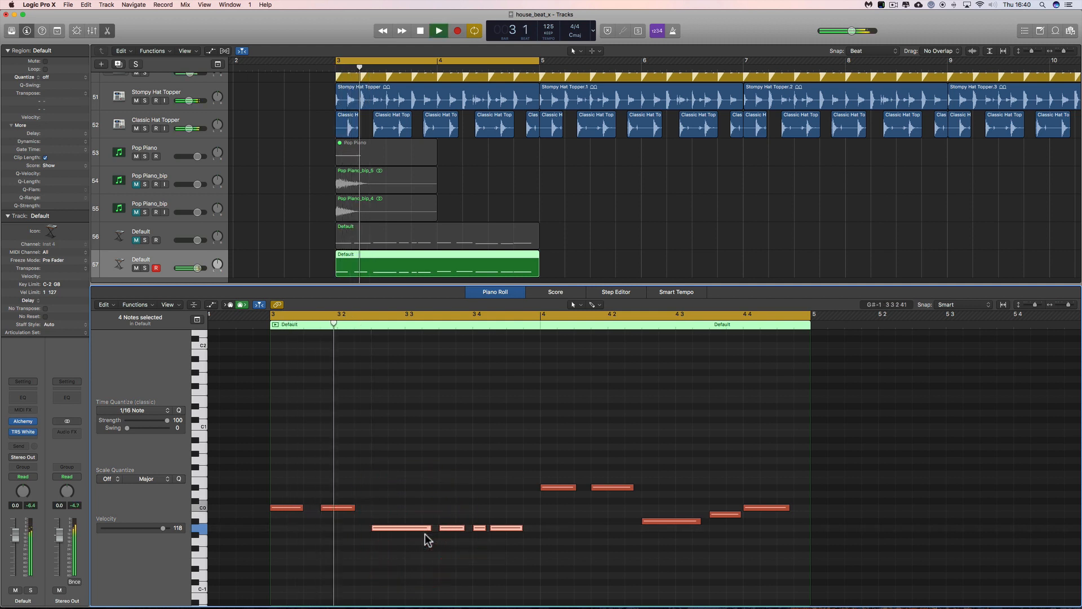
pyautogui.click(457, 545)
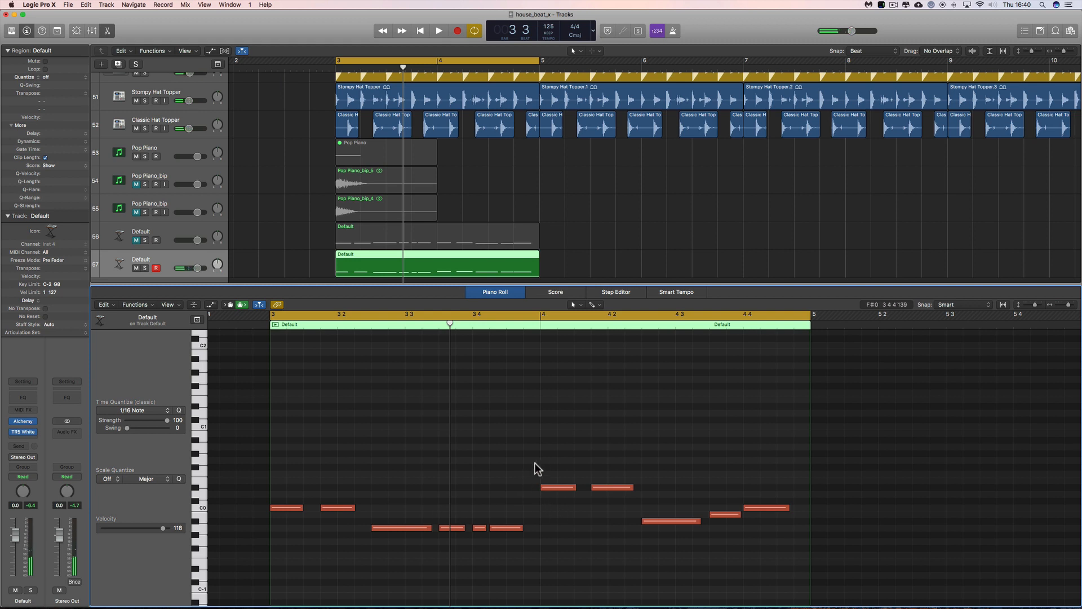
# Delete all bar 4 notes, replace them with a copy of the six bar 3 notes starting at 4 1 1 1, and audition the loop.
pyautogui.moveTo(551, 458); pyautogui.dragTo(785, 561)
pyautogui.press('BackSpace')
pyautogui.moveTo(622, 479); pyautogui.dragTo(551, 507)
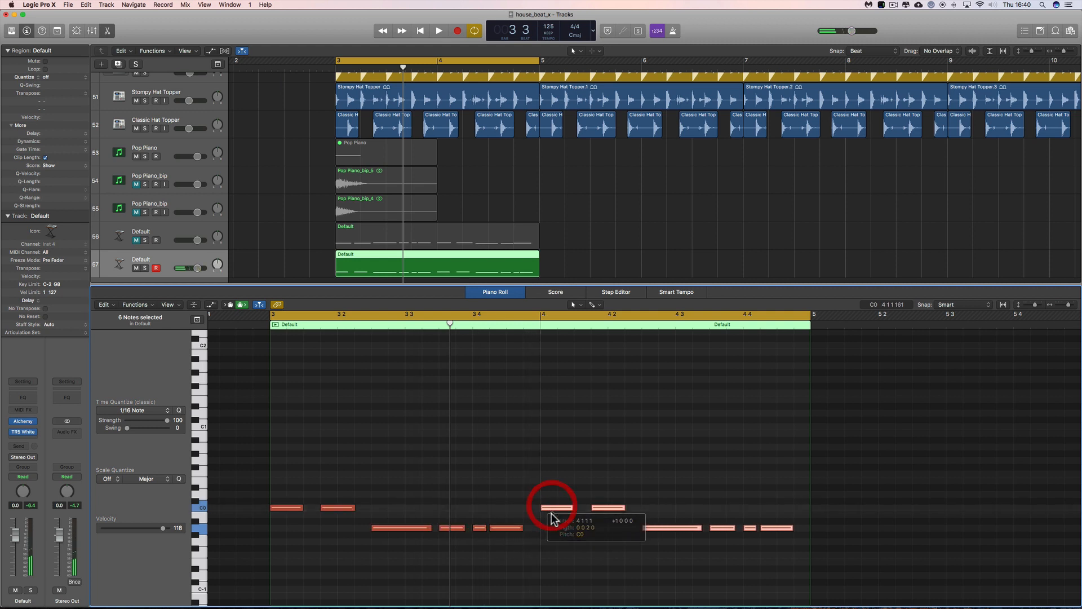
pyautogui.press('space')
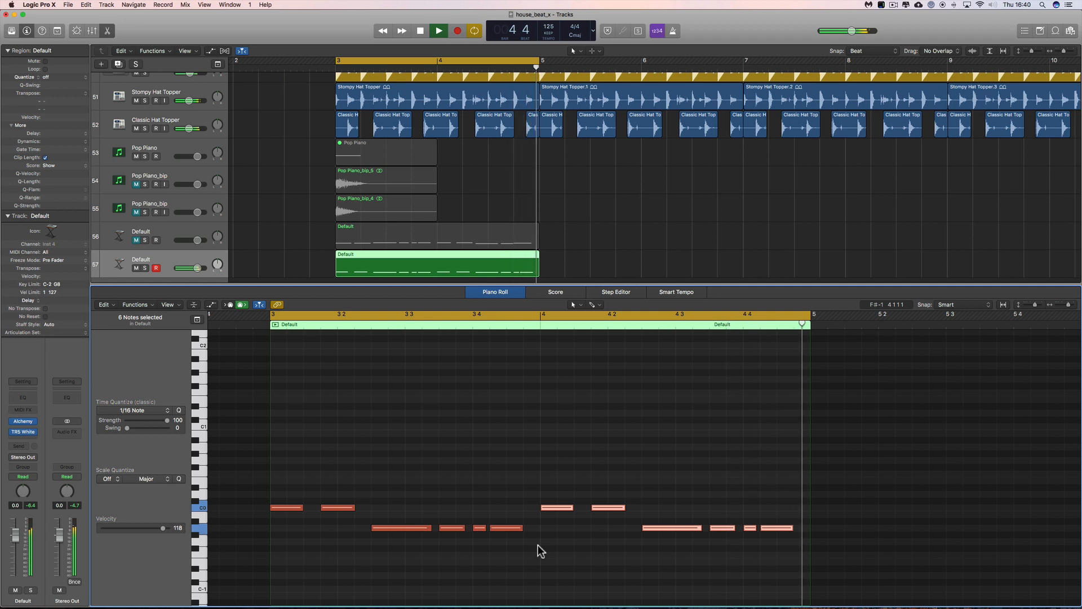
pyautogui.press('space')
# Delete the shortest A-1 note in bars 3 and 4, and slightly shorten the long A-1 note in each bar.
pyautogui.click(480, 528)
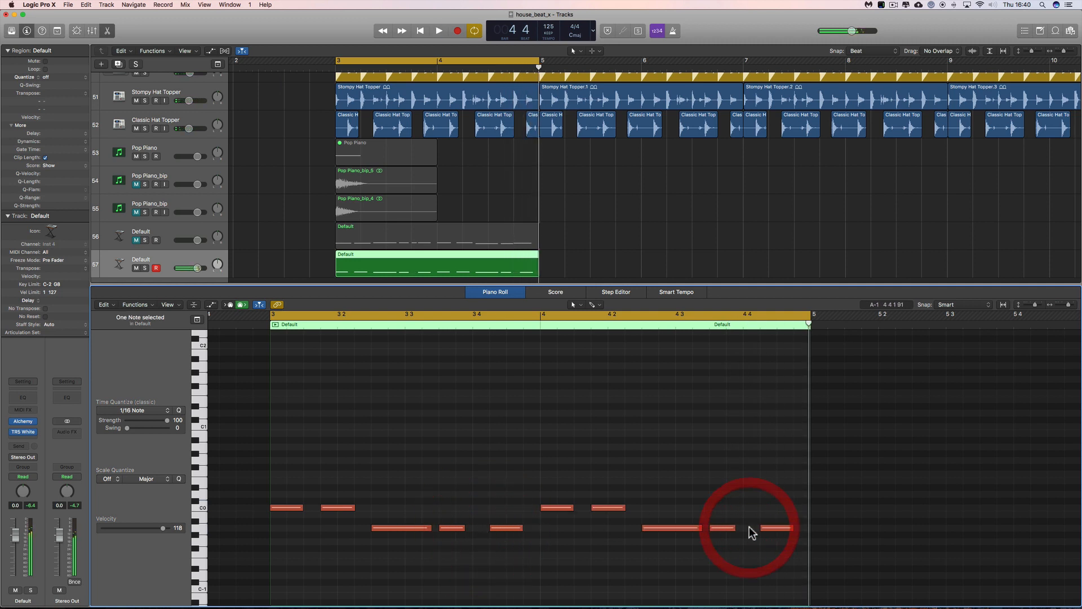
pyautogui.press('space')
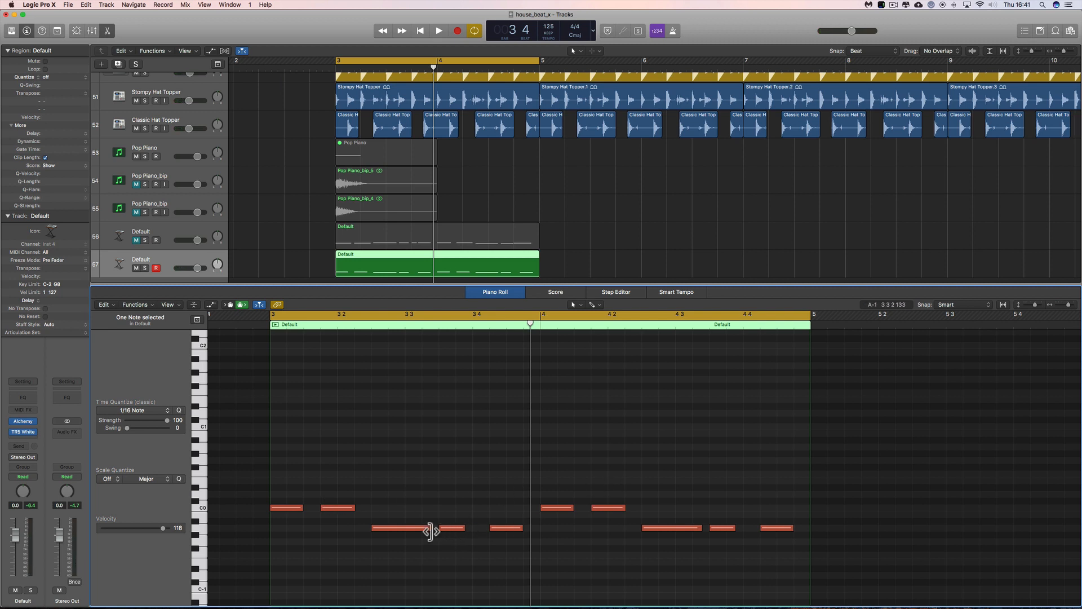
pyautogui.moveTo(431, 531); pyautogui.dragTo(426, 530)
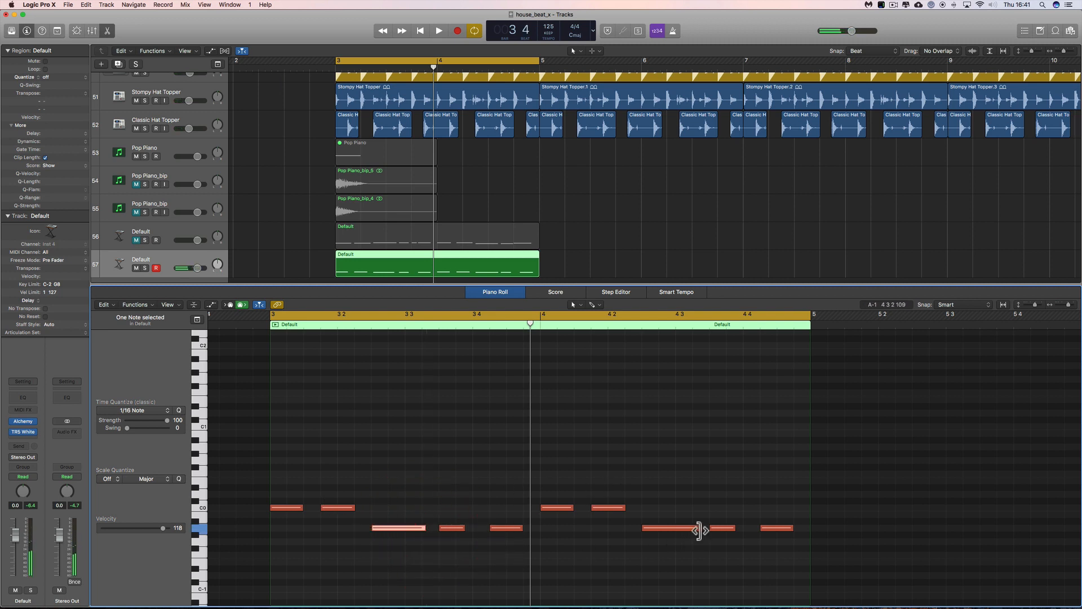
pyautogui.moveTo(699, 530); pyautogui.dragTo(697, 528)
pyautogui.press('space')
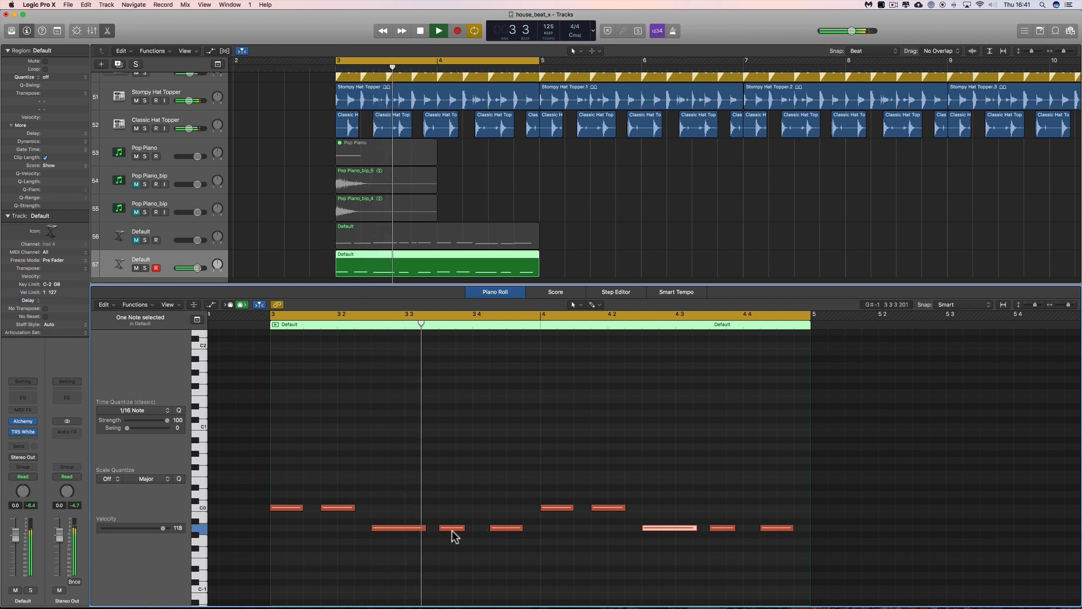
# Try the last two notes of bar 3 a semitone higher on A#-1, audition them, and return them to A-1.
pyautogui.click(418, 529)
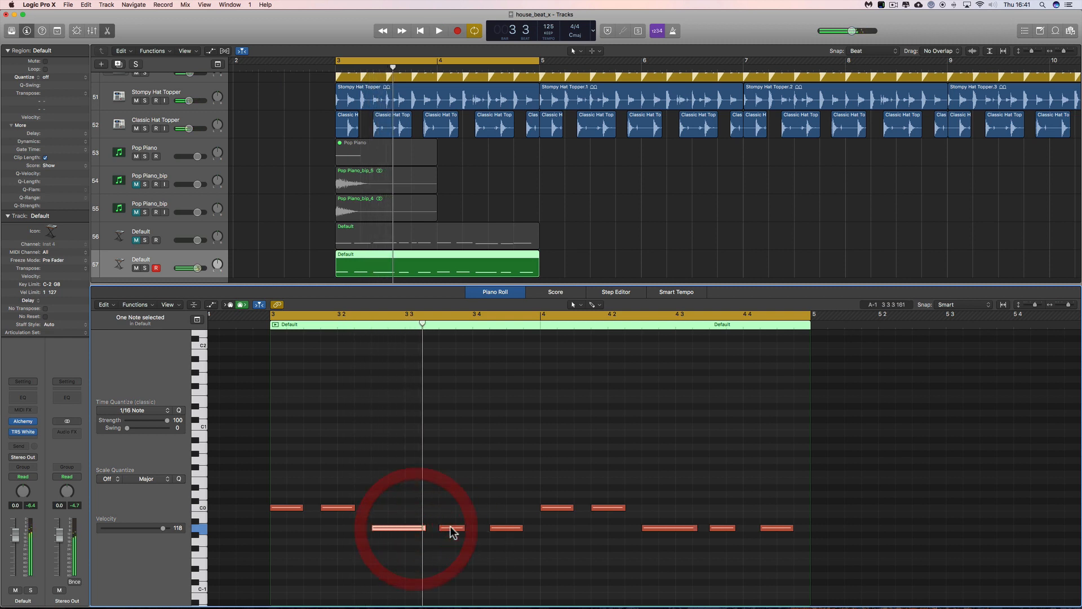
pyautogui.moveTo(452, 530); pyautogui.dragTo(525, 544)
pyautogui.press('space')
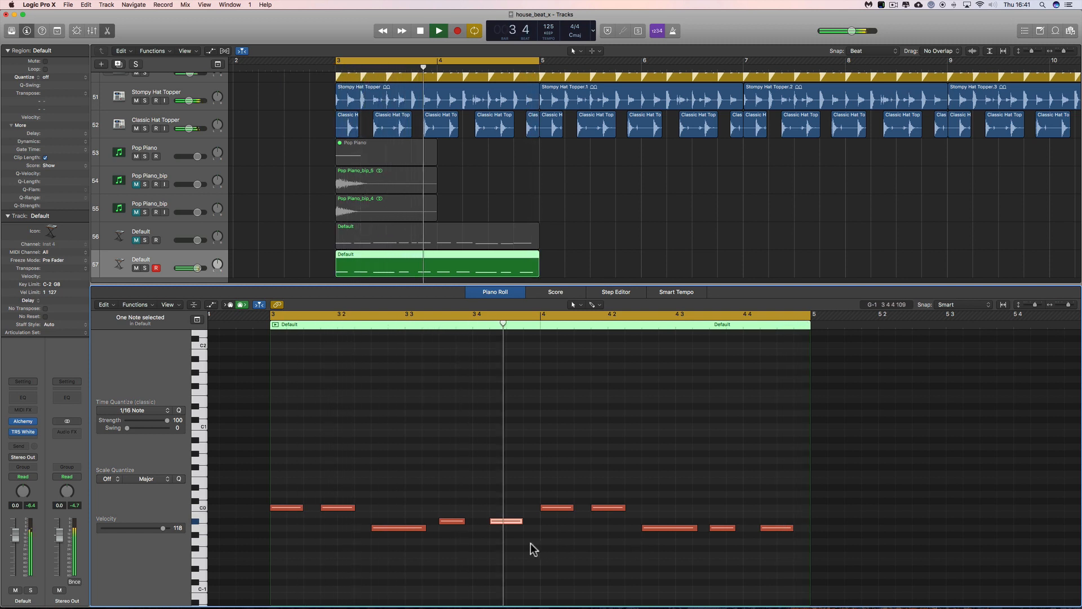
pyautogui.press('space')
pyautogui.keyDown('shift'); pyautogui.click(452, 521); pyautogui.keyUp('shift')
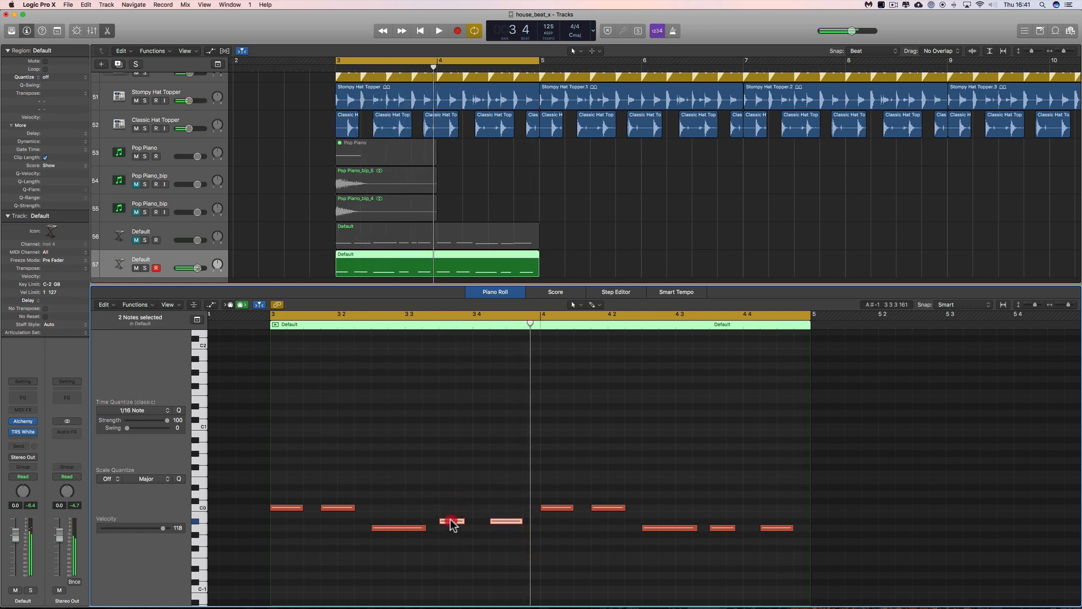
pyautogui.moveTo(453, 521); pyautogui.dragTo(454, 528)
# Raise the last two notes of bar 4 to A#-1, play the pattern and clear the selection.
pyautogui.moveTo(714, 510)
pyautogui.mouseDown()
pyautogui.moveTo(769, 540)
pyautogui.moveTo(725, 526)
pyautogui.mouseUp()
pyautogui.press('space')
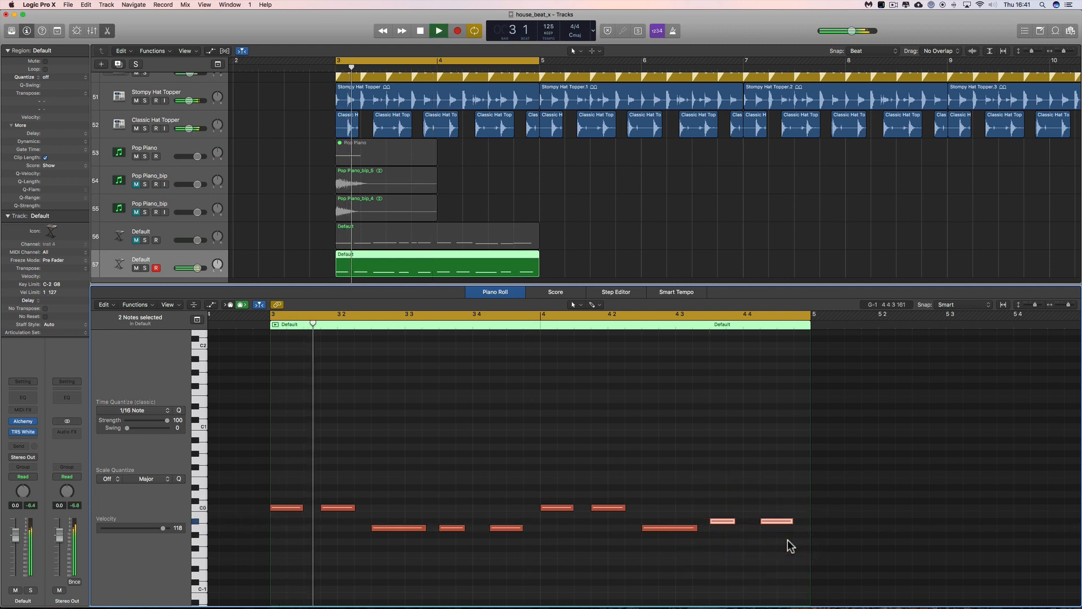
pyautogui.click(623, 567)
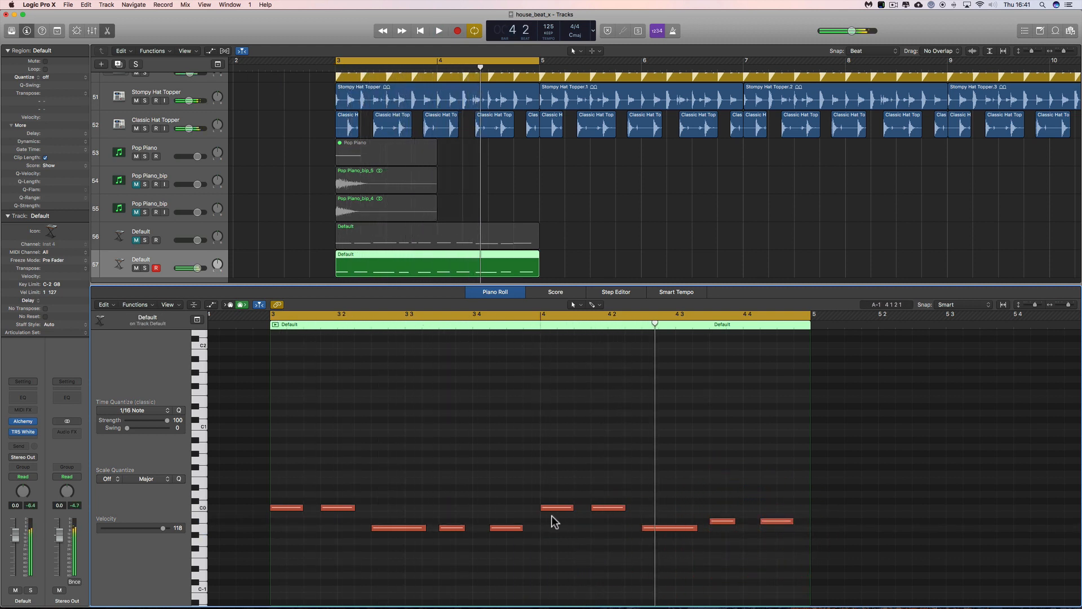
# Move the first two notes of bar 4 from C0 down to A#-1 and audition the full two-bar pattern.
pyautogui.moveTo(553, 498); pyautogui.dragTo(562, 518)
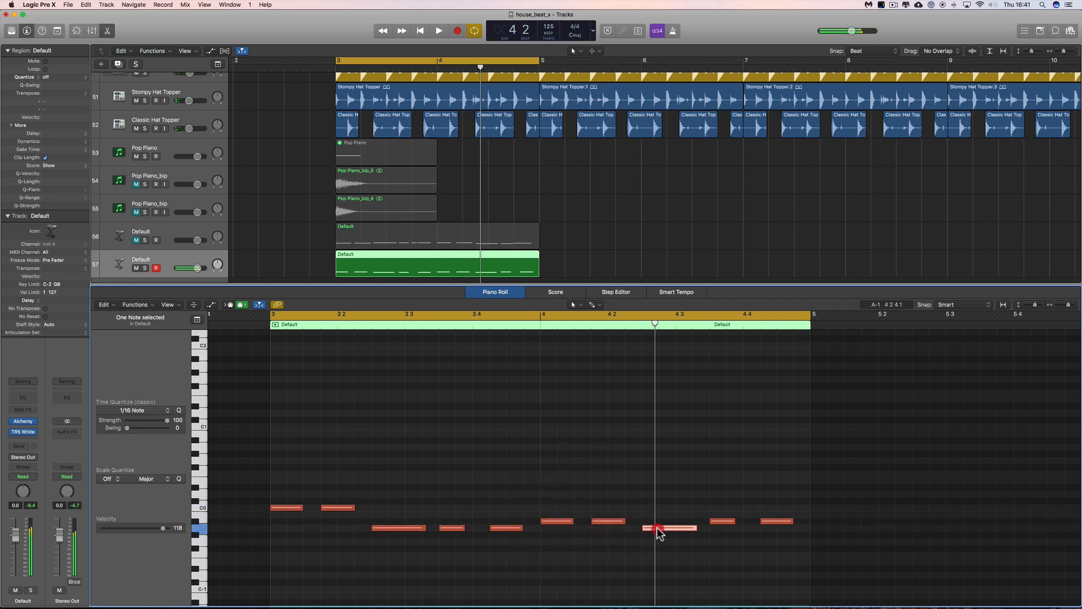
pyautogui.press('space')
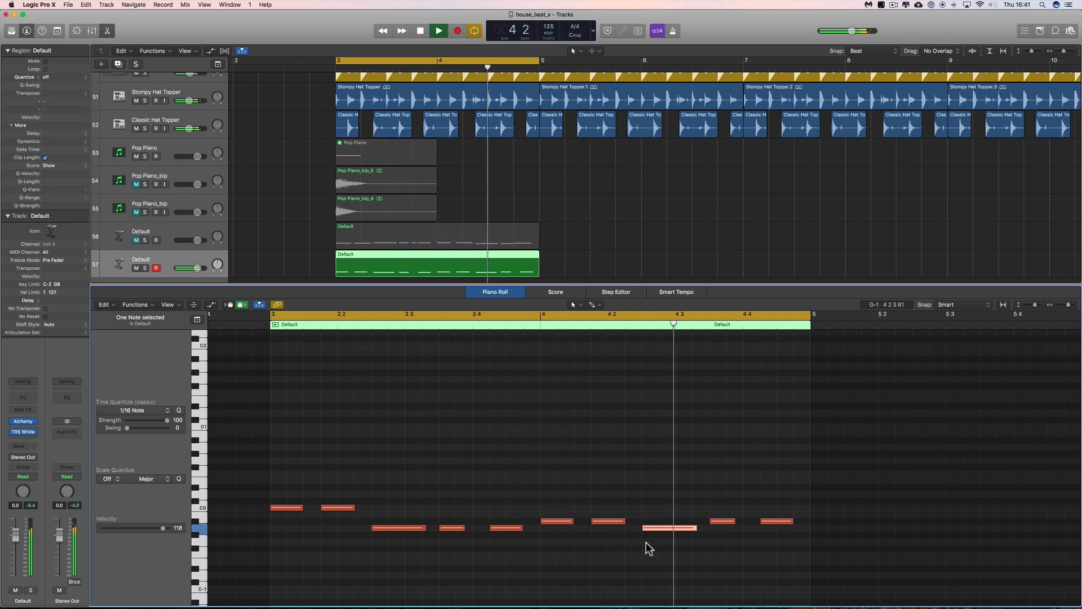
pyautogui.press('space')
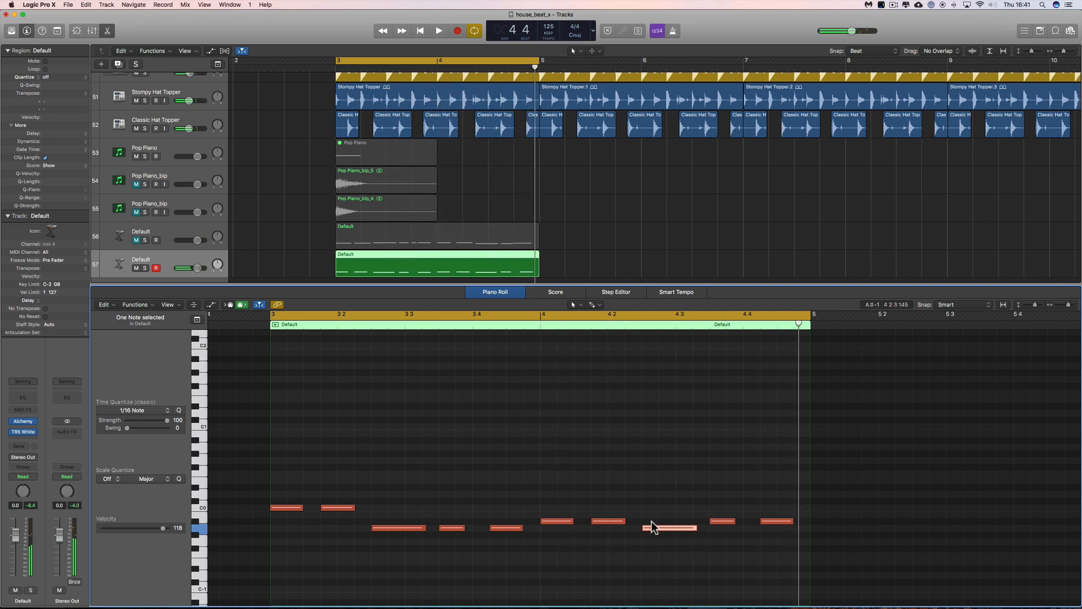
pyautogui.press('space')
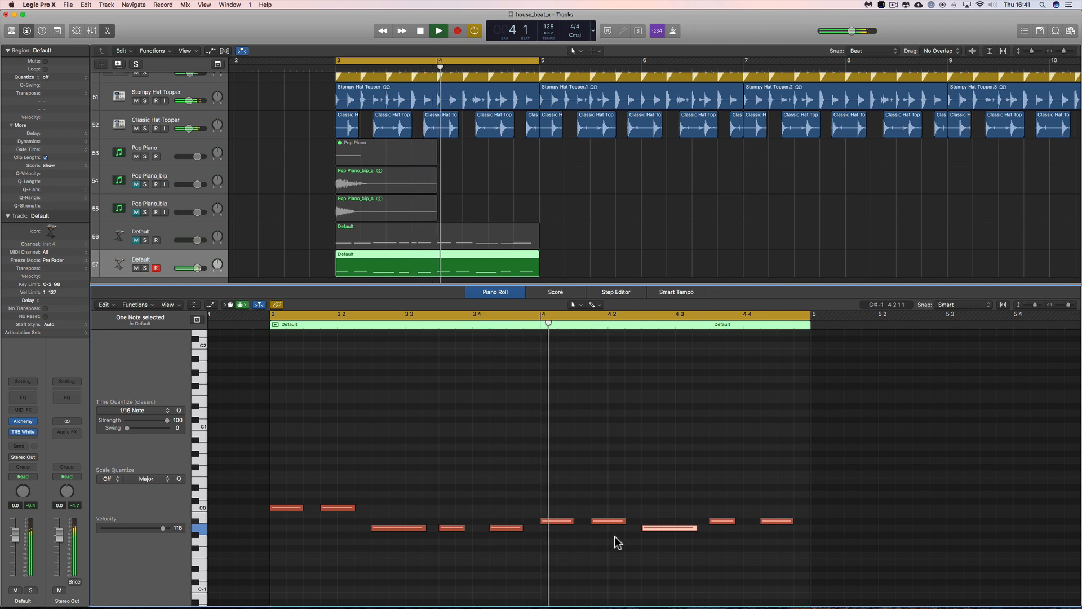
# Move the long note in bar 4 down to F#-1 and the last two notes to A-1, and audition the pattern.
pyautogui.press('space')
pyautogui.moveTo(656, 530); pyautogui.dragTo(656, 547)
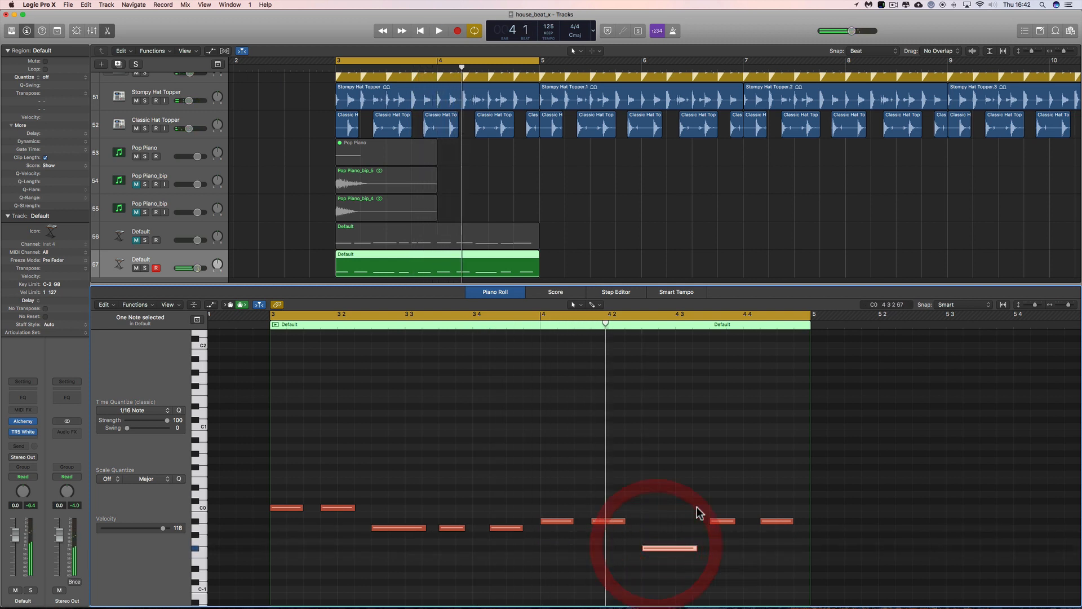
pyautogui.moveTo(698, 509); pyautogui.dragTo(720, 531)
pyautogui.press('space')
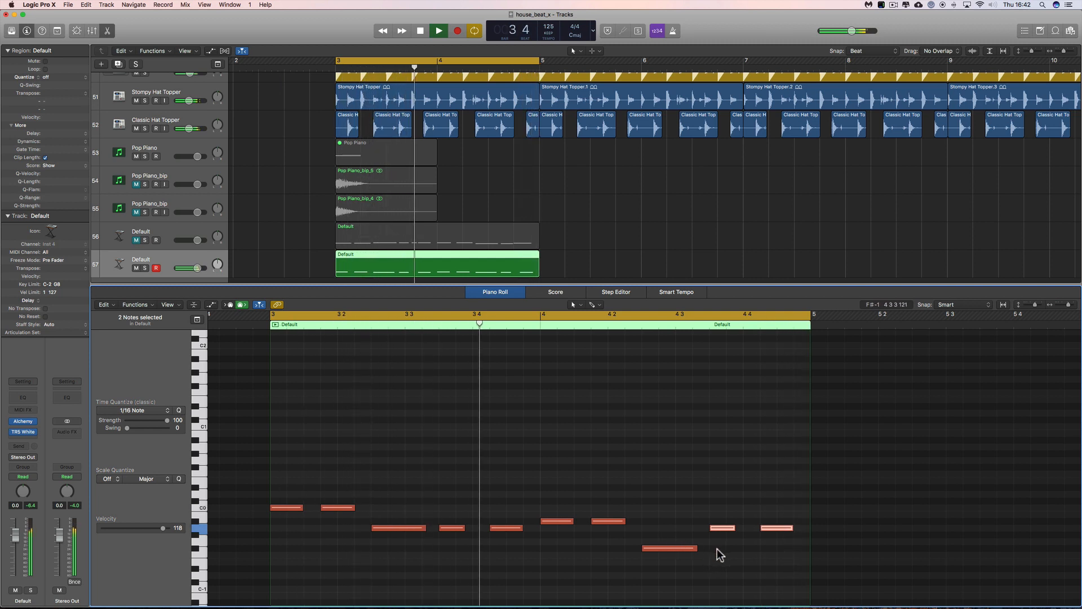
pyautogui.press('space')
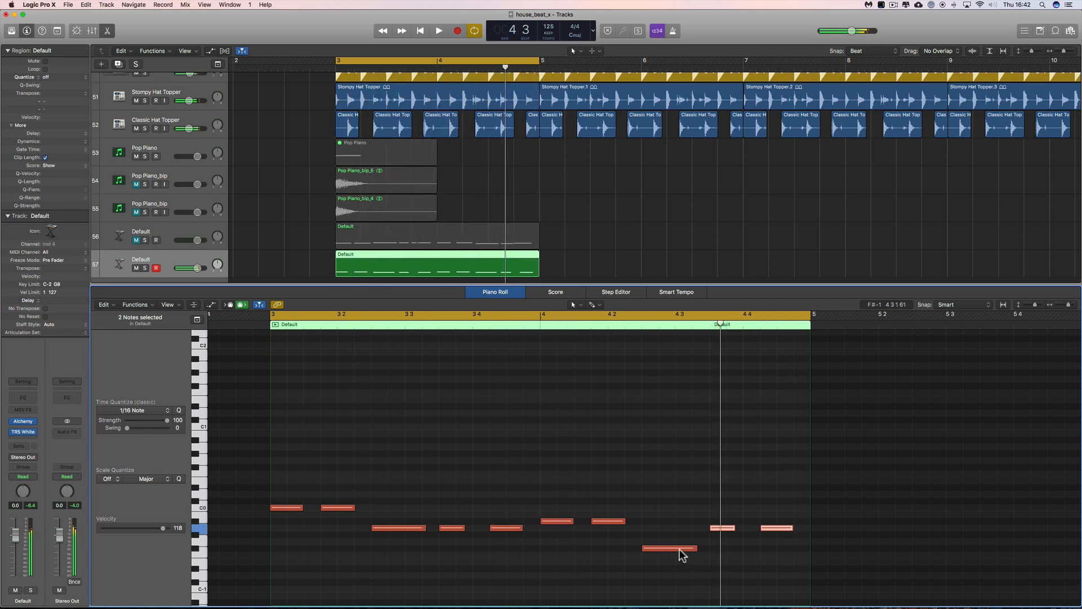
# Lower the long note in bar 4 by a semitone to F-1 and audition the change.
pyautogui.moveTo(680, 550); pyautogui.dragTo(680, 556)
pyautogui.press('space')
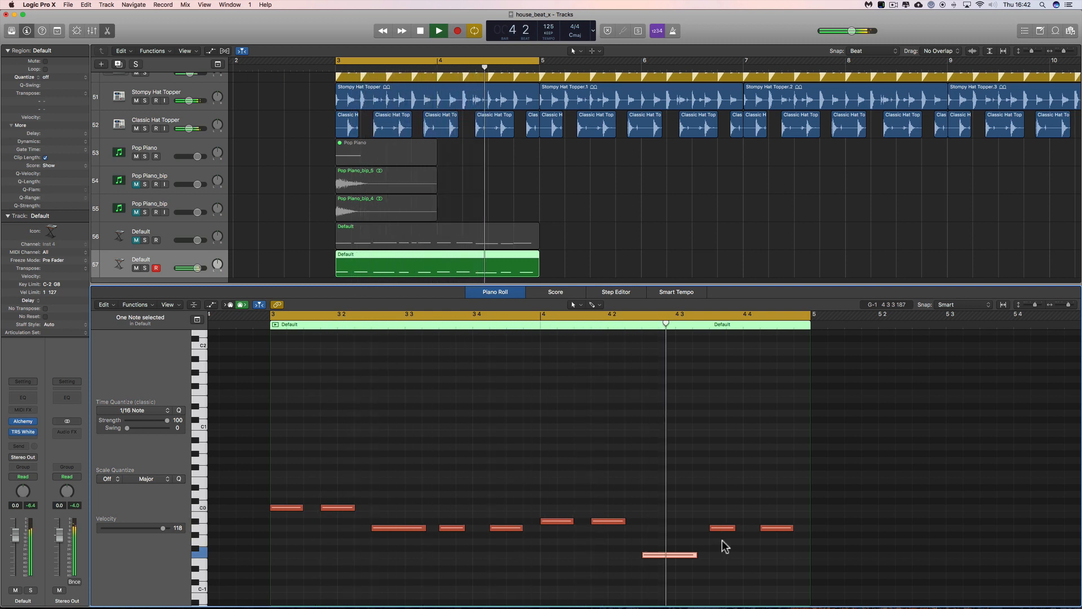
pyautogui.press('space')
# Select the last two notes of bar 4, try a slightly lower pitch, and play the pattern with them on A-1.
pyautogui.click(722, 529)
pyautogui.keyDown('shift'); pyautogui.click(777, 528); pyautogui.keyUp('shift')
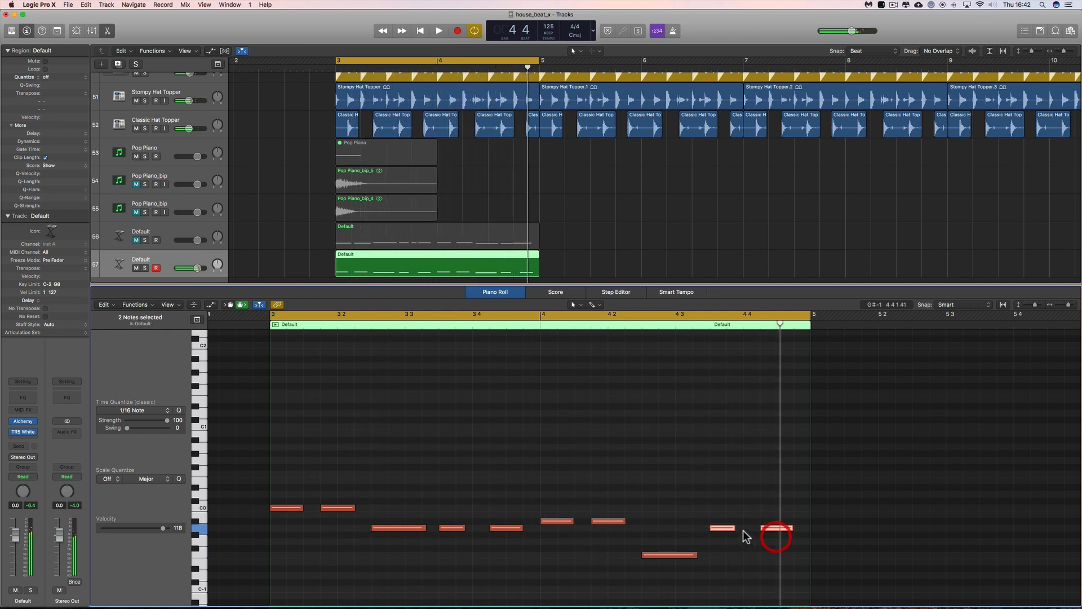
pyautogui.moveTo(721, 529)
pyautogui.mouseDown()
pyautogui.moveTo(721, 554)
pyautogui.moveTo(722, 538)
pyautogui.mouseUp()
pyautogui.press('space')
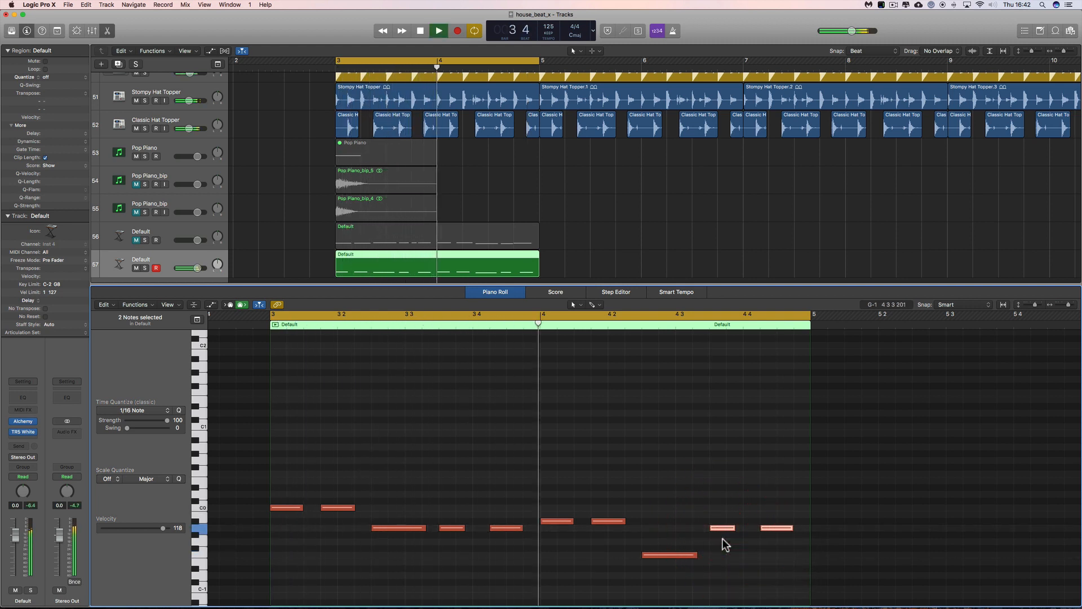
pyautogui.press('space')
# Open the choice of editing tools for the Piano Roll over bar 4.
pyautogui.rightClick(669, 511)
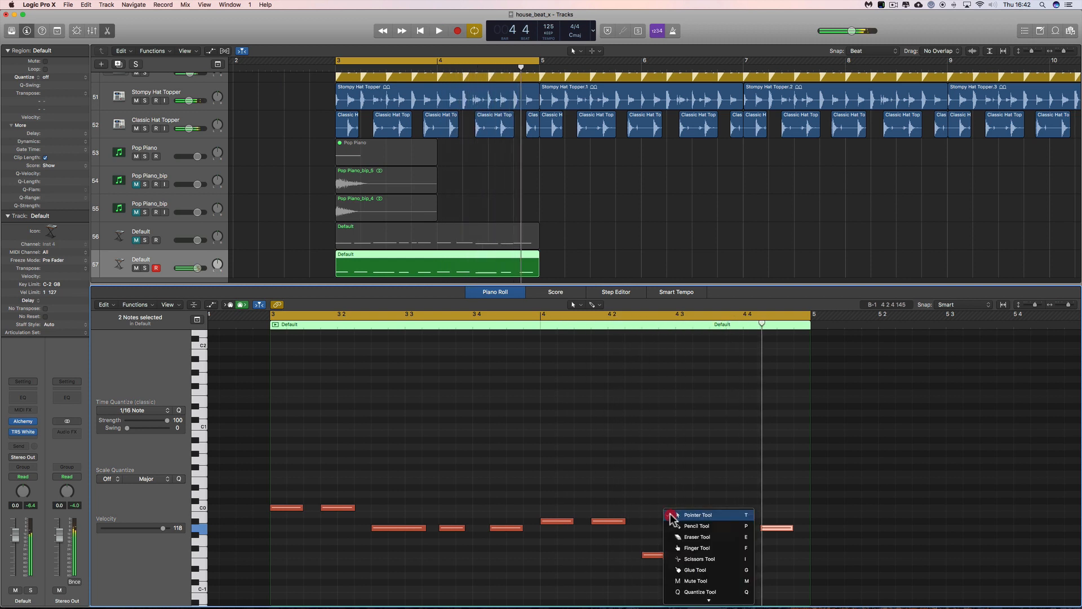
# Draw a D0 note at 4 2 3 1 with the Pencil tool, about 0 0 3 66 long, above the long F-1 note, and play it back.
pyautogui.click(679, 527)
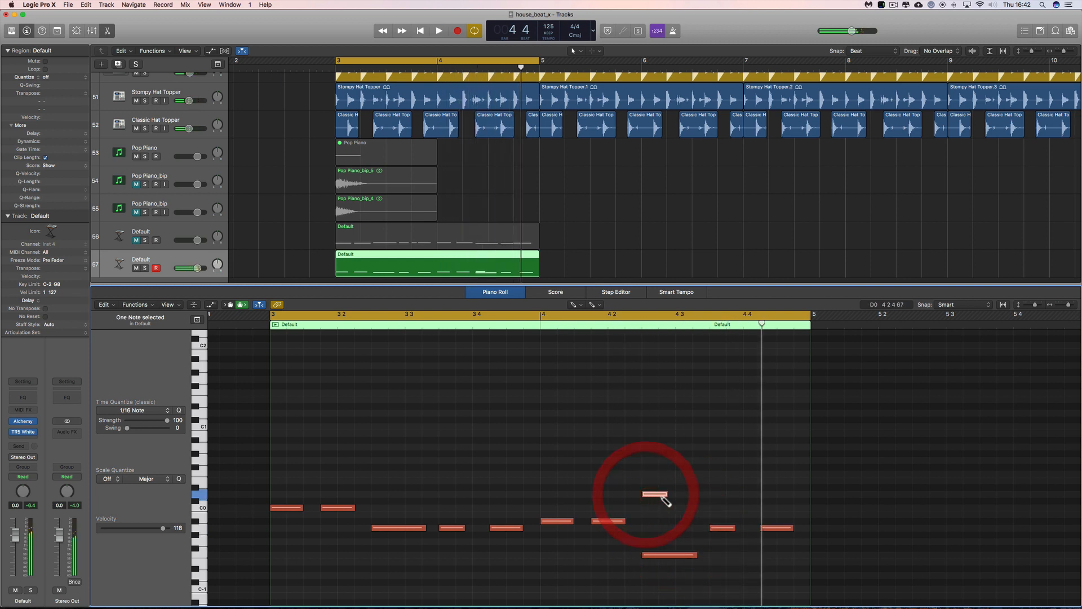
pyautogui.moveTo(666, 495); pyautogui.dragTo(691, 495)
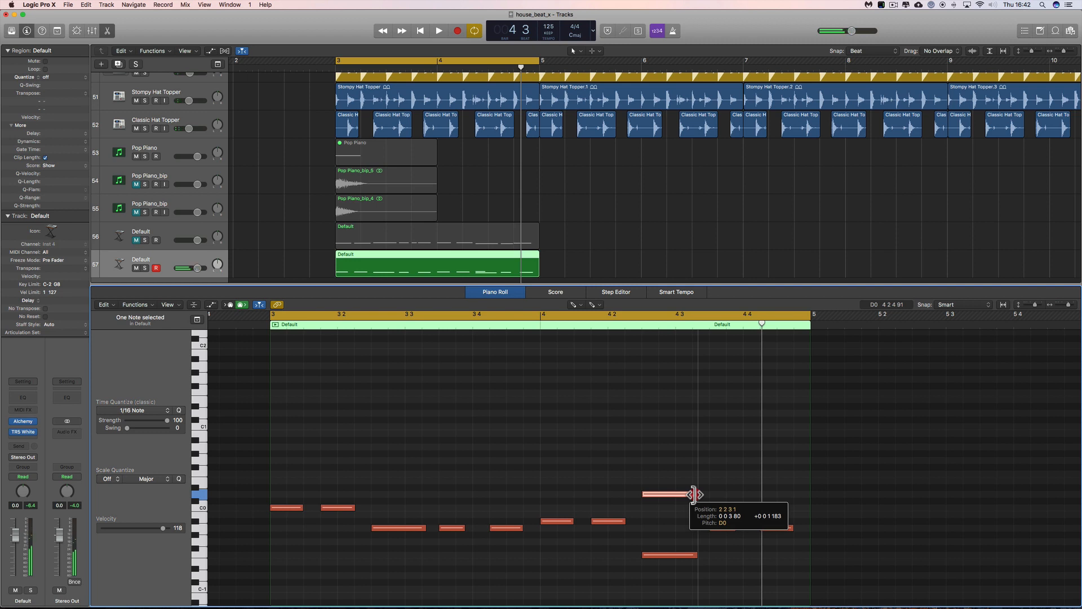
pyautogui.moveTo(694, 494); pyautogui.dragTo(695, 495)
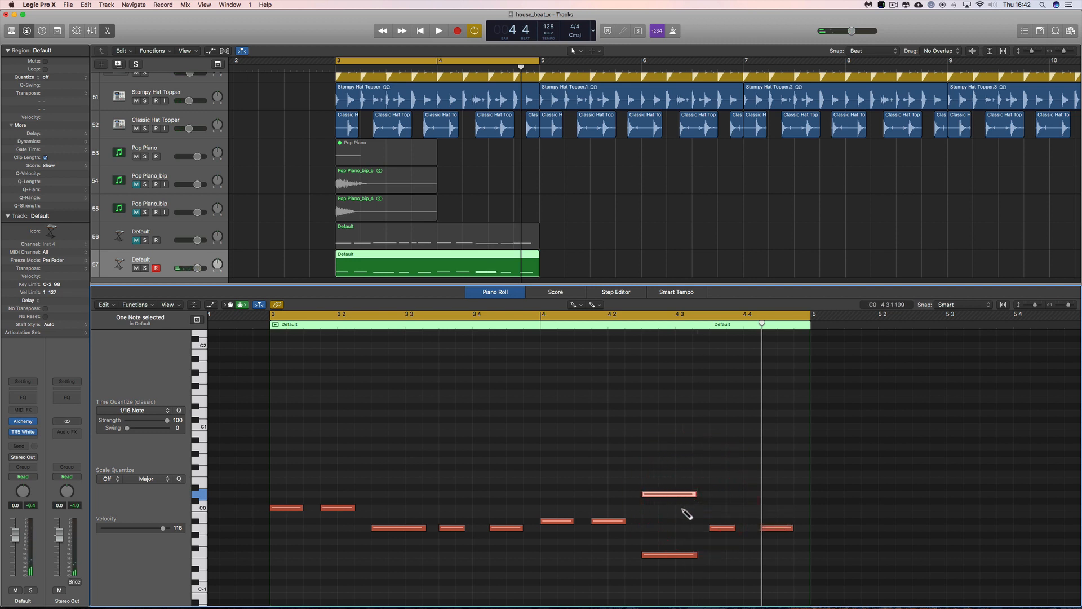
pyautogui.press('t')
pyautogui.click(665, 467)
pyautogui.press('space')
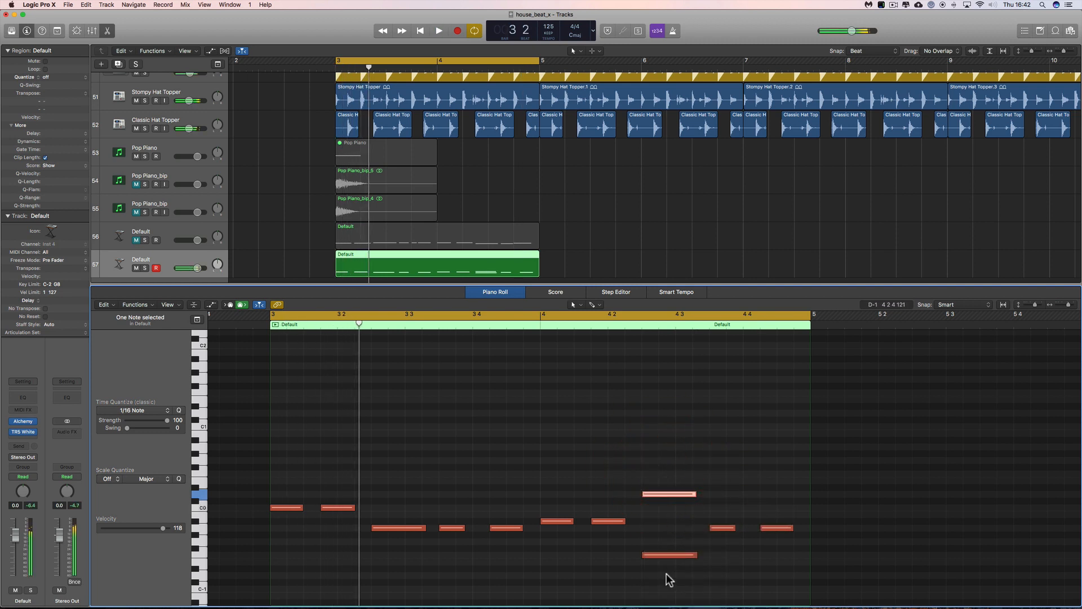
# Audition the two stacked notes at 4 2 3 1, lower the upper one from D0 to C0 and play the loop.
pyautogui.click(667, 555)
pyautogui.keyDown('shift'); pyautogui.click(666, 494); pyautogui.keyUp('shift')
pyautogui.press('space')
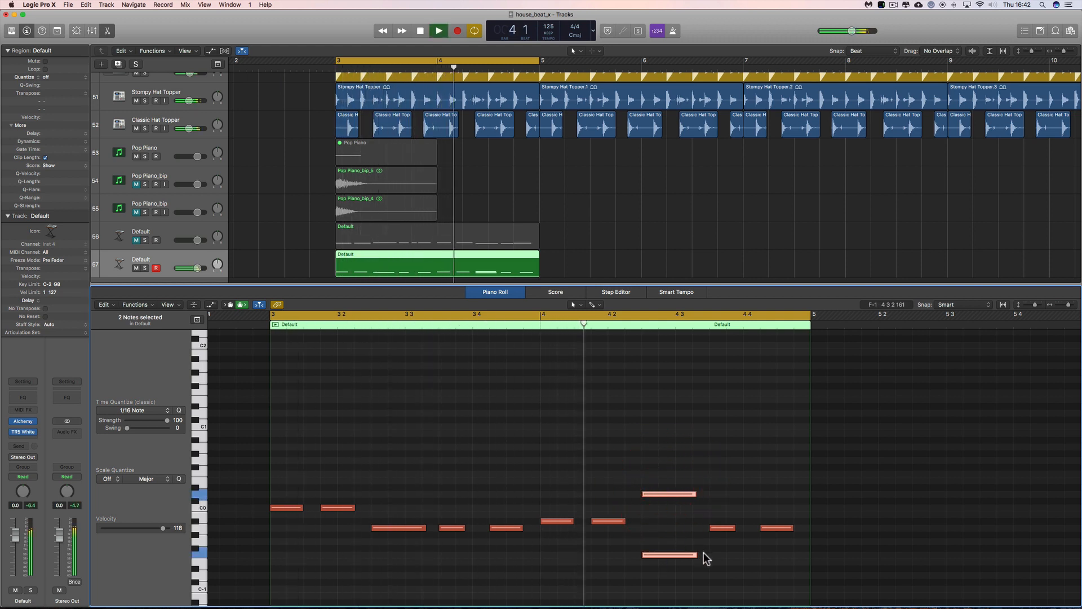
pyautogui.press('space')
pyautogui.click(667, 495)
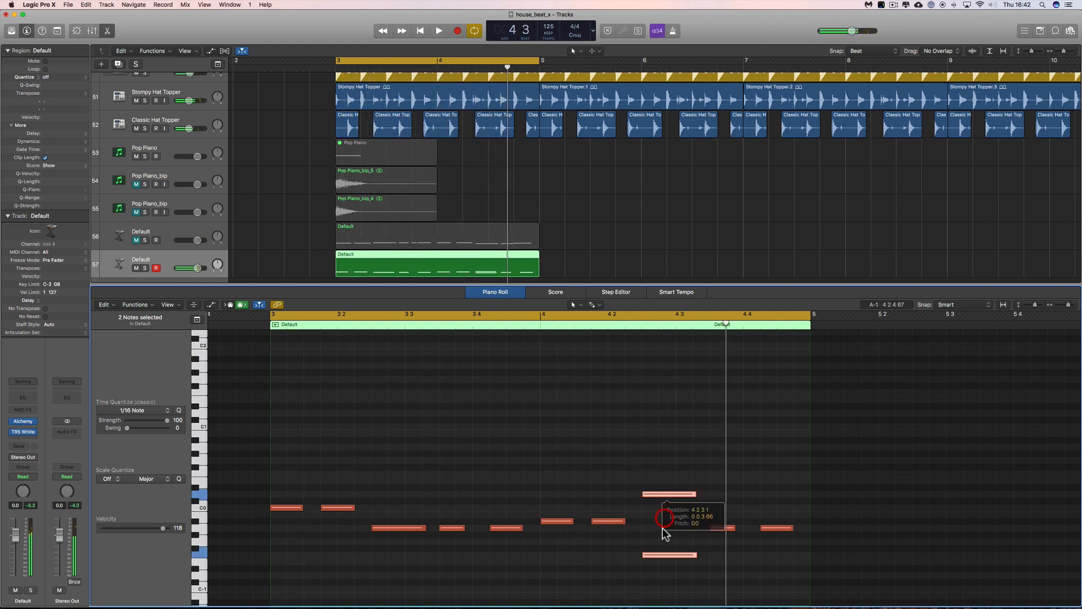
pyautogui.click(664, 513)
pyautogui.moveTo(663, 495)
pyautogui.mouseDown()
pyautogui.moveTo(660, 552)
pyautogui.moveTo(659, 511)
pyautogui.mouseUp()
pyautogui.click(661, 555)
pyautogui.press('space')
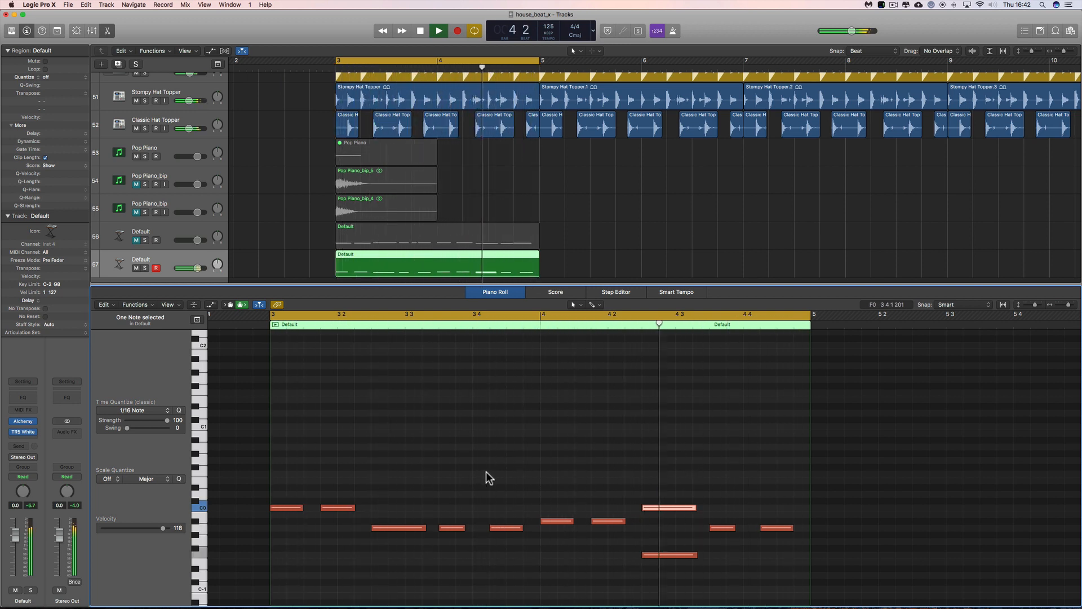
pyautogui.press('space')
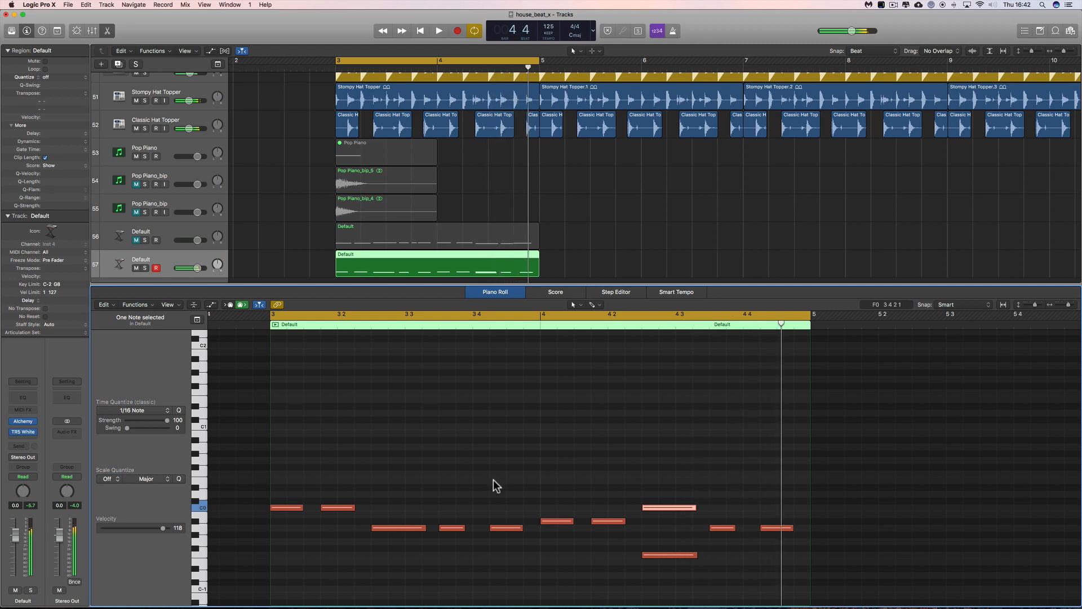
# Copy the last two A-1 notes of the region straight up to C#0 and play the loop.
pyautogui.click(778, 528)
pyautogui.keyDown('shift'); pyautogui.click(723, 528); pyautogui.keyUp('shift')
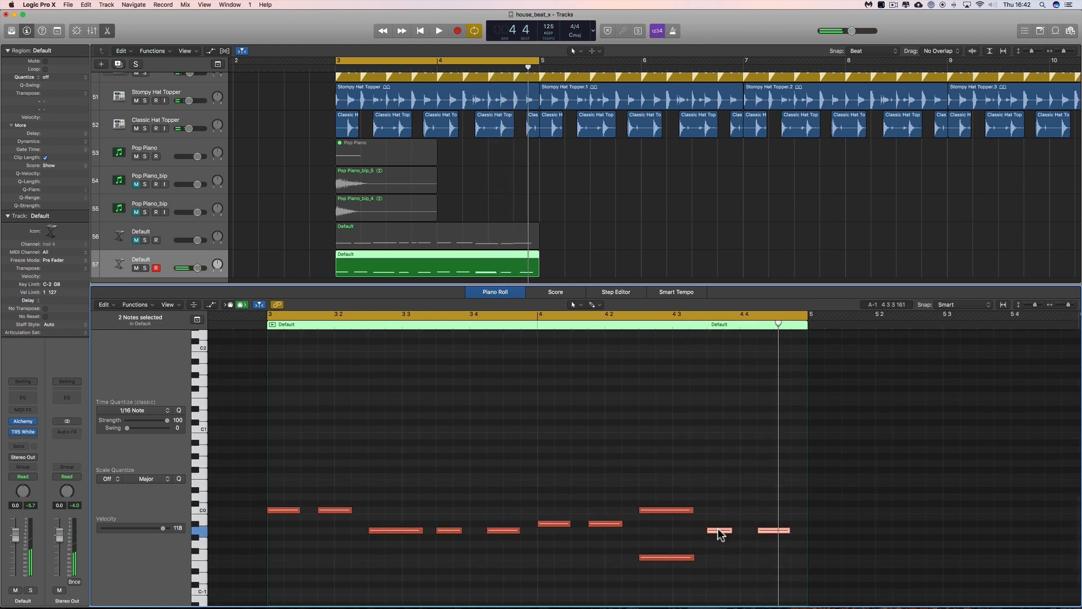
pyautogui.moveTo(719, 531); pyautogui.dragTo(761, 494)
pyautogui.click(721, 531)
pyautogui.click(718, 490)
pyautogui.moveTo(720, 490); pyautogui.dragTo(724, 503)
pyautogui.doubleClick(632, 324)
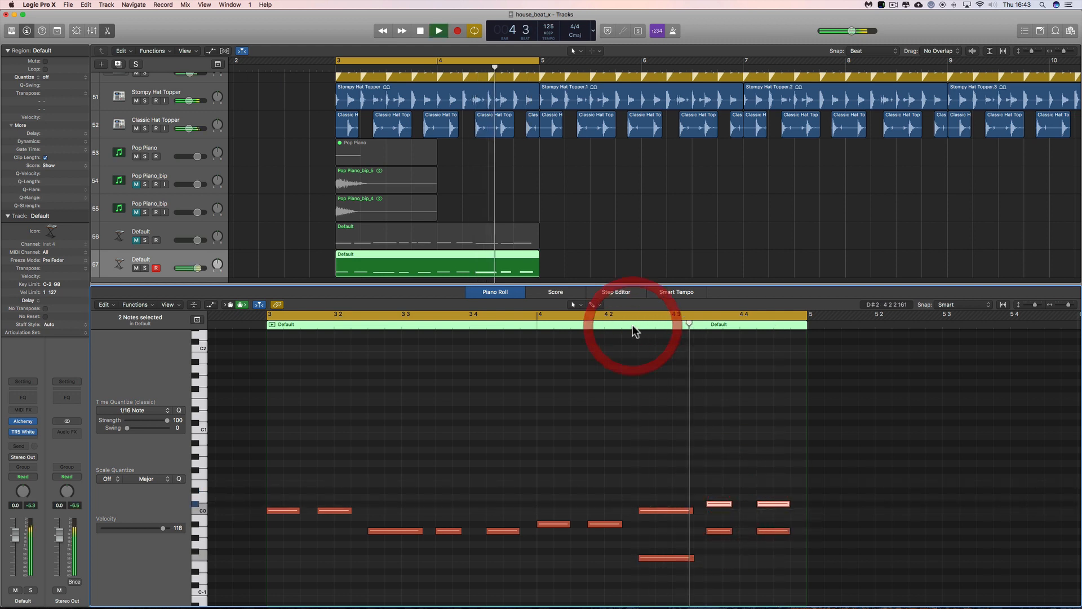
pyautogui.press('space')
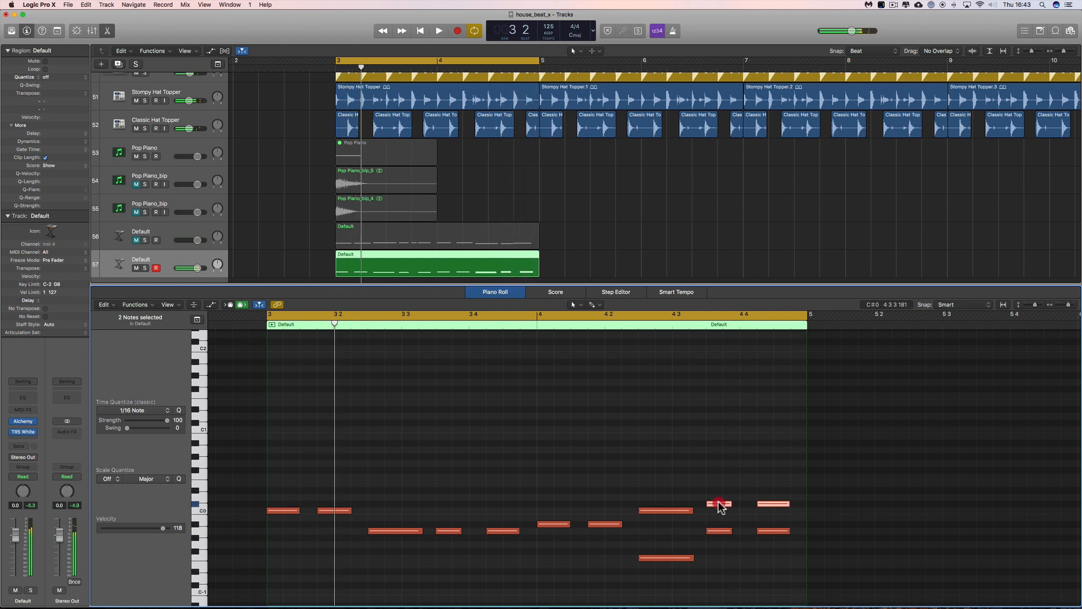
# Raise the two copied end notes to F0, then lower them to E0, auditioning each pitch.
pyautogui.moveTo(721, 505); pyautogui.dragTo(718, 478)
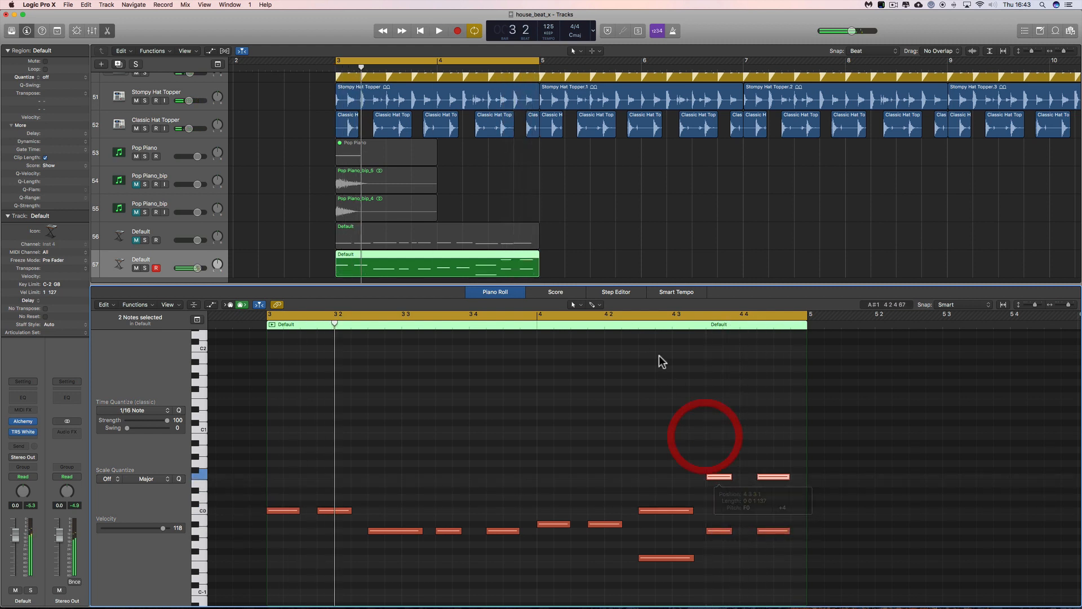
pyautogui.doubleClick(635, 325)
pyautogui.press('space')
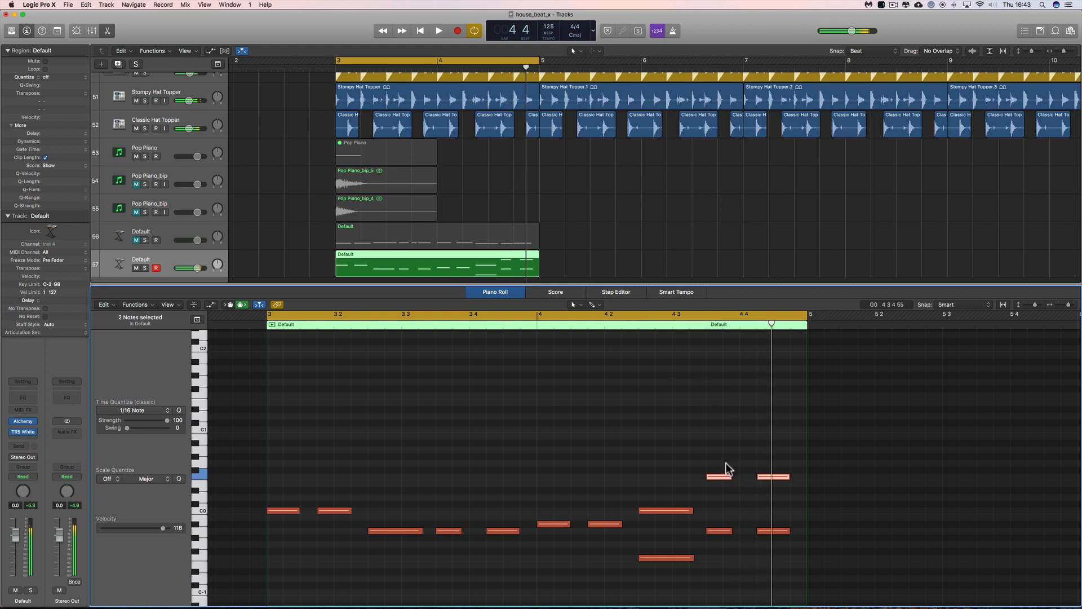
pyautogui.moveTo(721, 479); pyautogui.dragTo(719, 484)
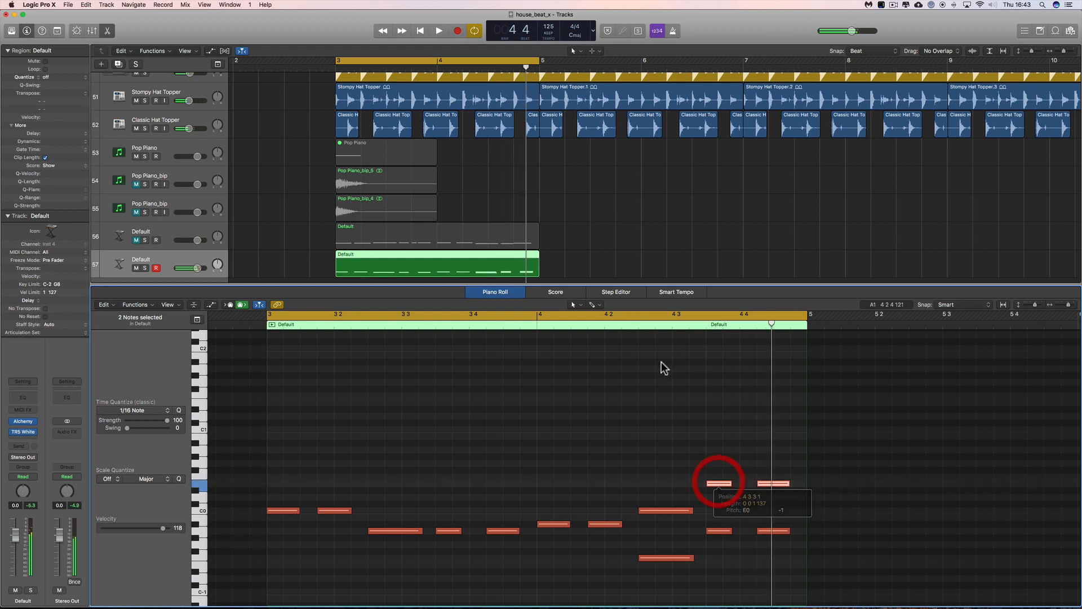
pyautogui.doubleClick(619, 326)
pyautogui.press('space')
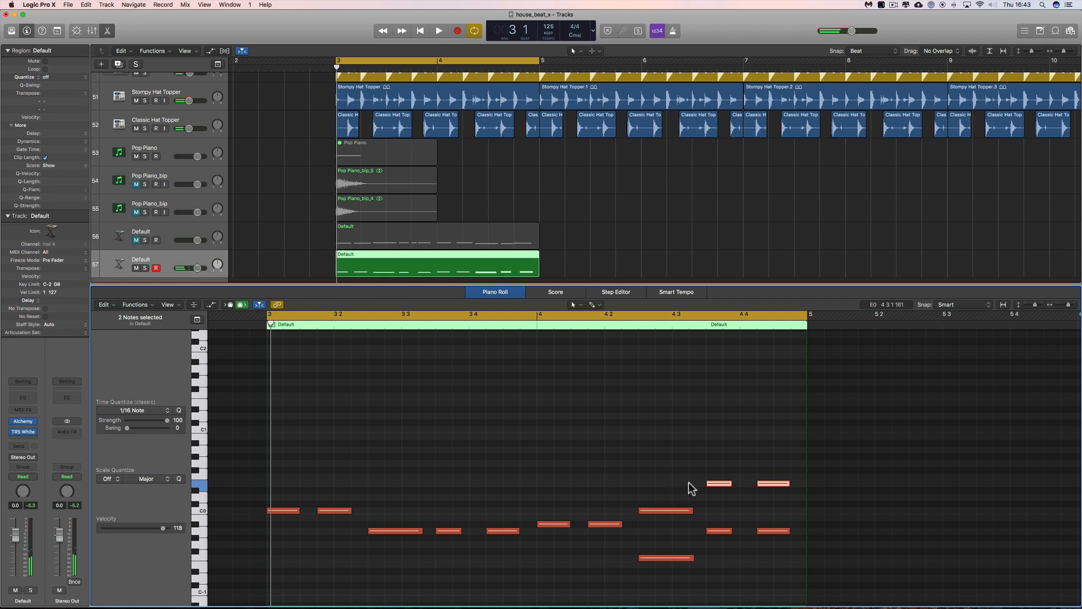
# Transpose the two copied end notes up an octave to E1 and audition them.
pyautogui.click(720, 484)
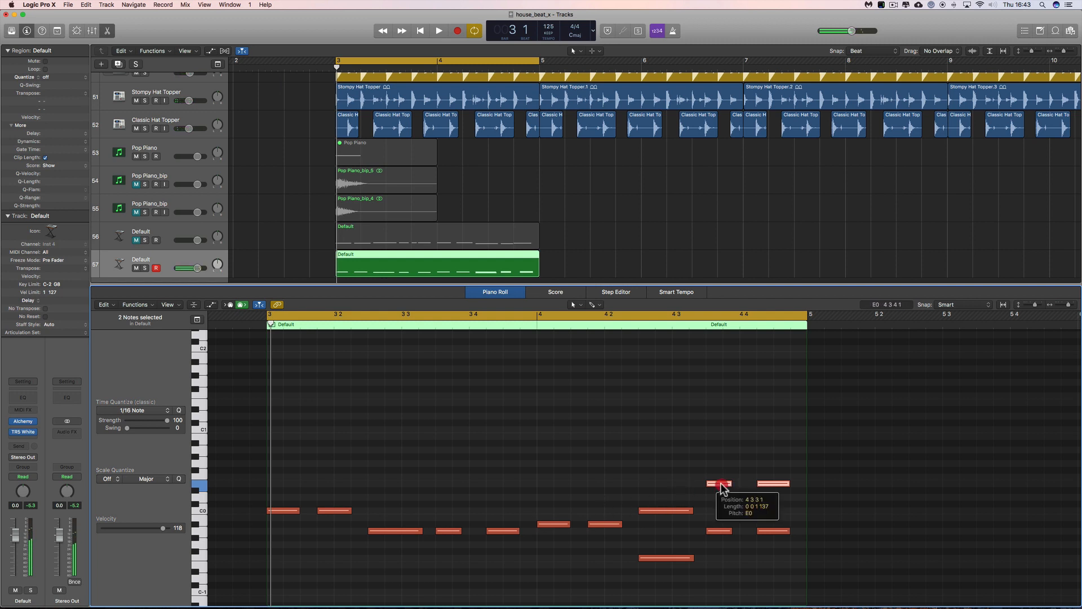
pyautogui.moveTo(722, 486); pyautogui.dragTo(723, 409)
pyautogui.press('space')
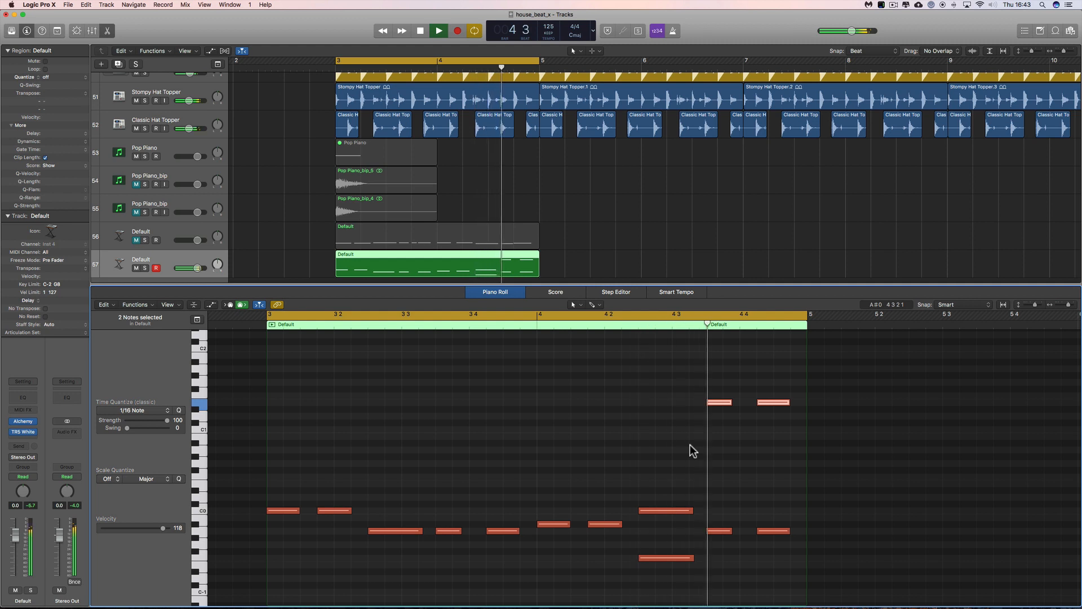
pyautogui.press('space')
# Copy the first two C0 notes of the region up seven semitones to G0 and audition them.
pyautogui.moveTo(279, 492); pyautogui.dragTo(288, 464)
pyautogui.press('space')
pyautogui.press('space')
pyautogui.press('space')
pyautogui.press('space')
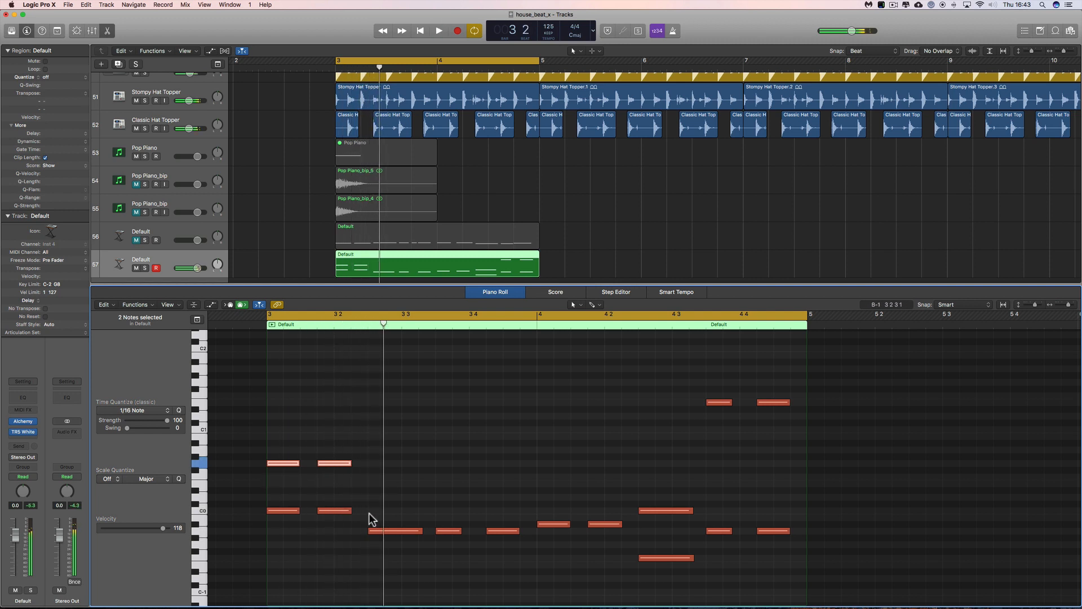
# Copy the three A-1 notes in bar 3 up seven semitones to E0 and audition them.
pyautogui.moveTo(369, 514); pyautogui.dragTo(512, 546)
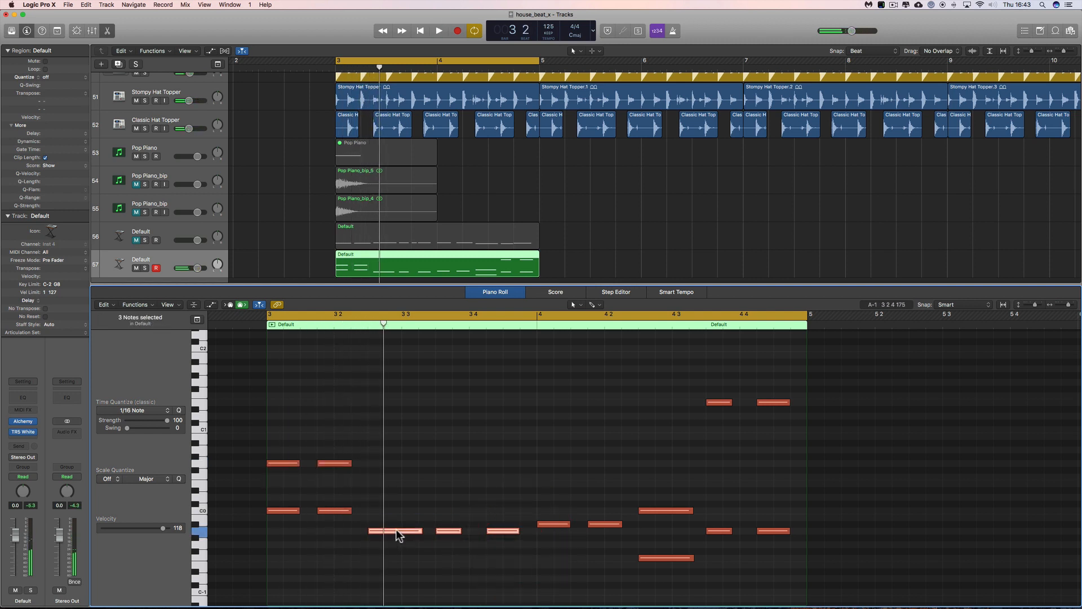
pyautogui.moveTo(395, 530); pyautogui.dragTo(397, 485)
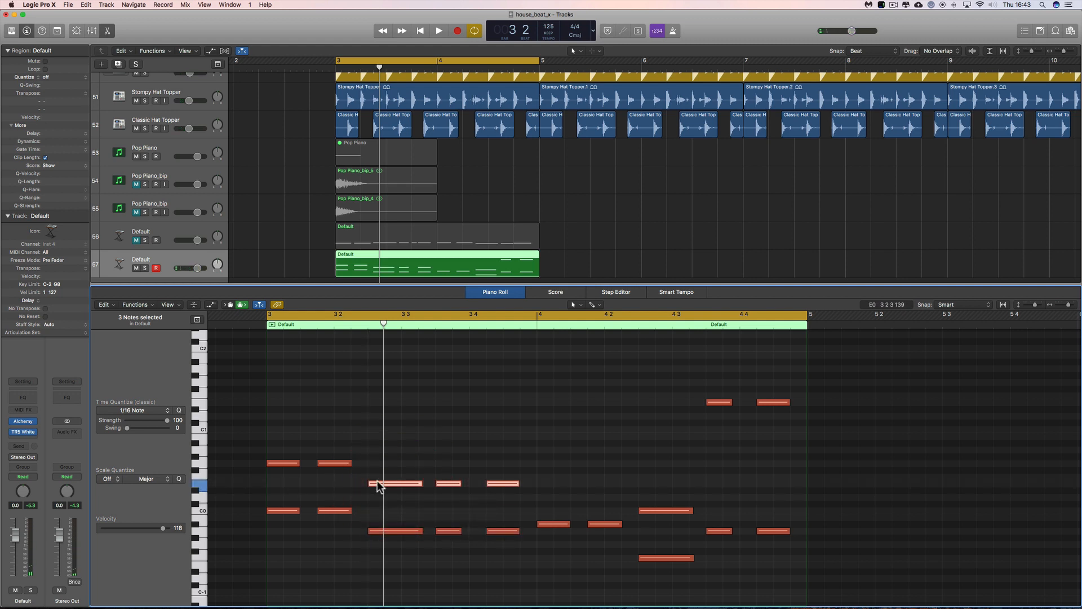
pyautogui.press('space')
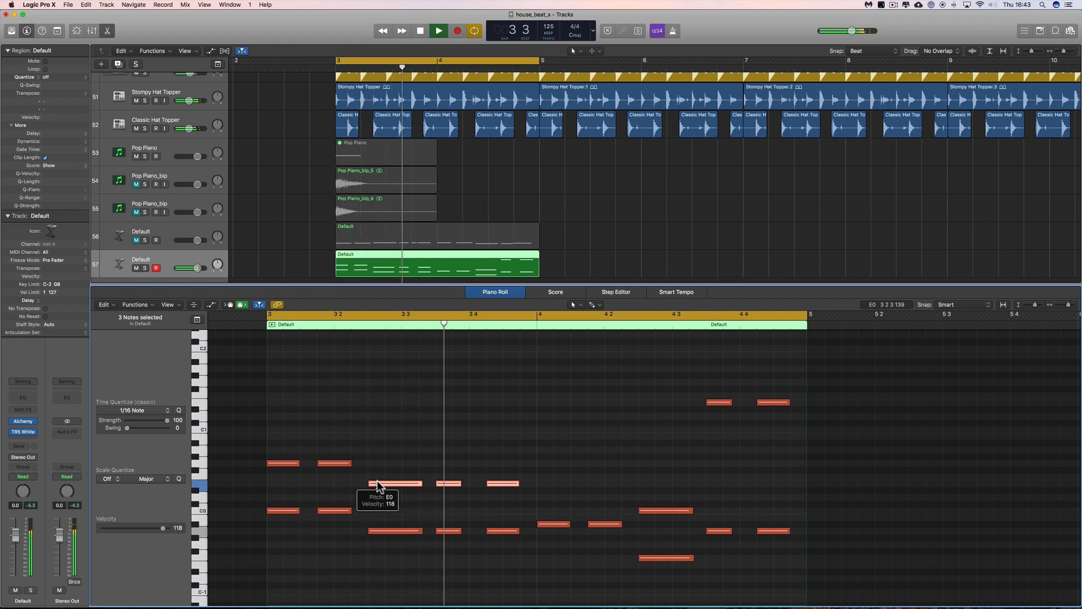
pyautogui.press('space')
pyautogui.moveTo(541, 513); pyautogui.dragTo(591, 537)
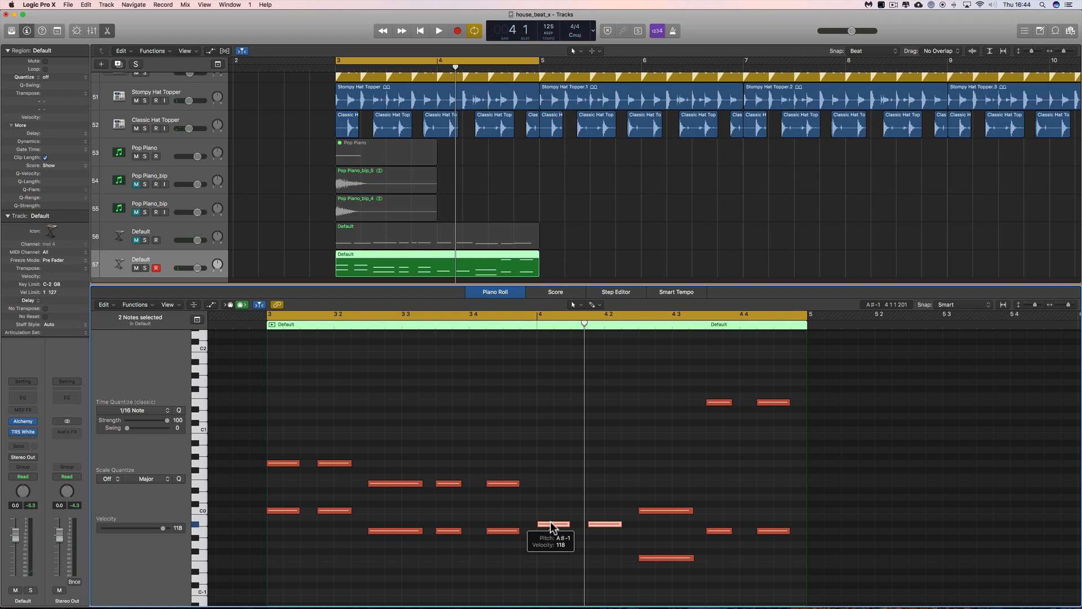
pyautogui.moveTo(550, 522); pyautogui.dragTo(551, 477)
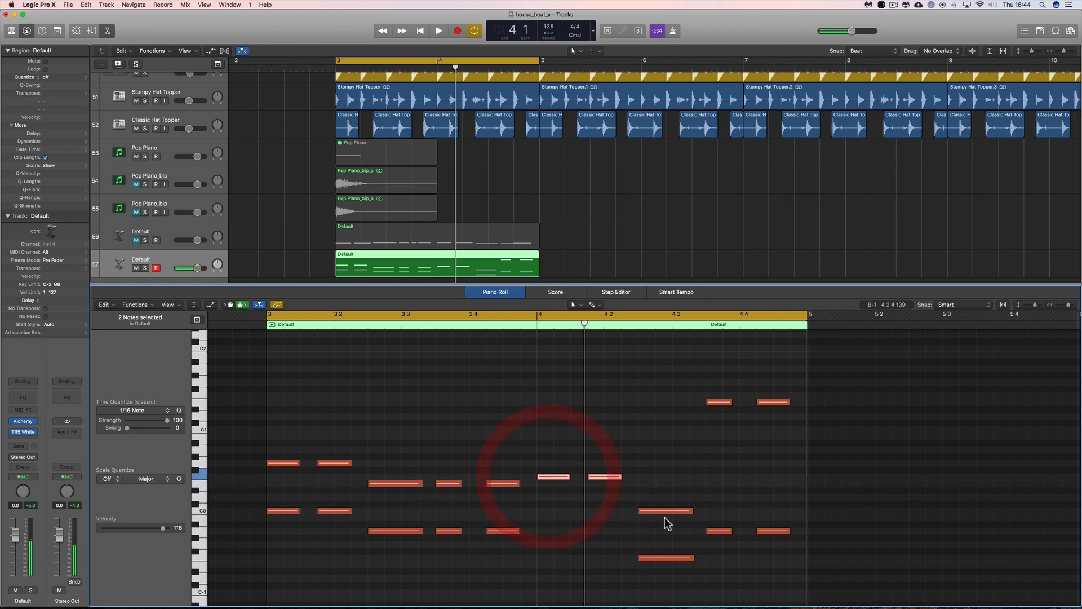
pyautogui.press('space')
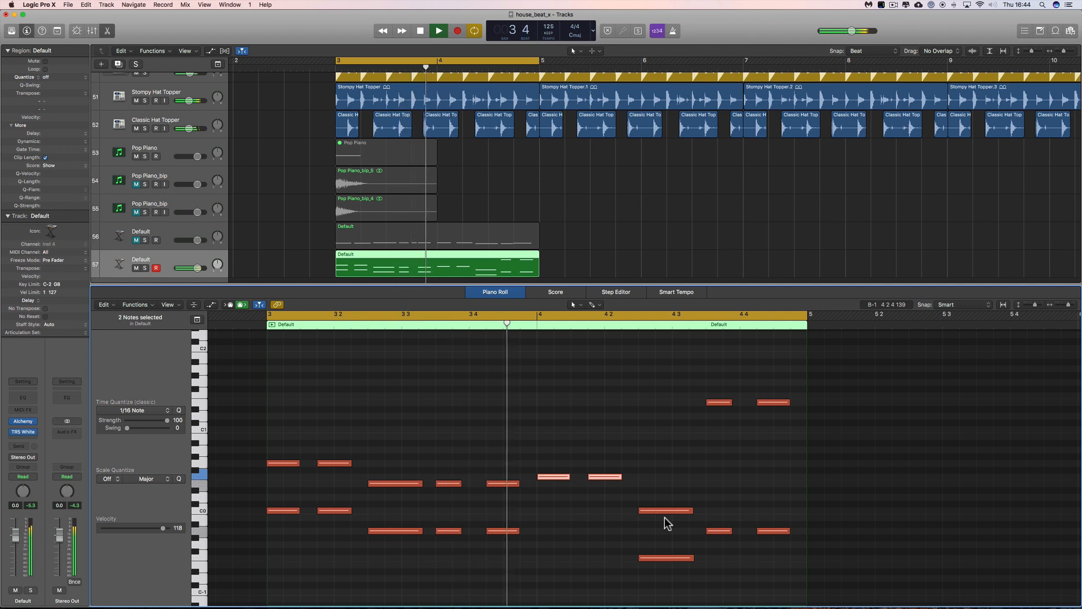
pyautogui.press('space')
pyautogui.press('super+z')
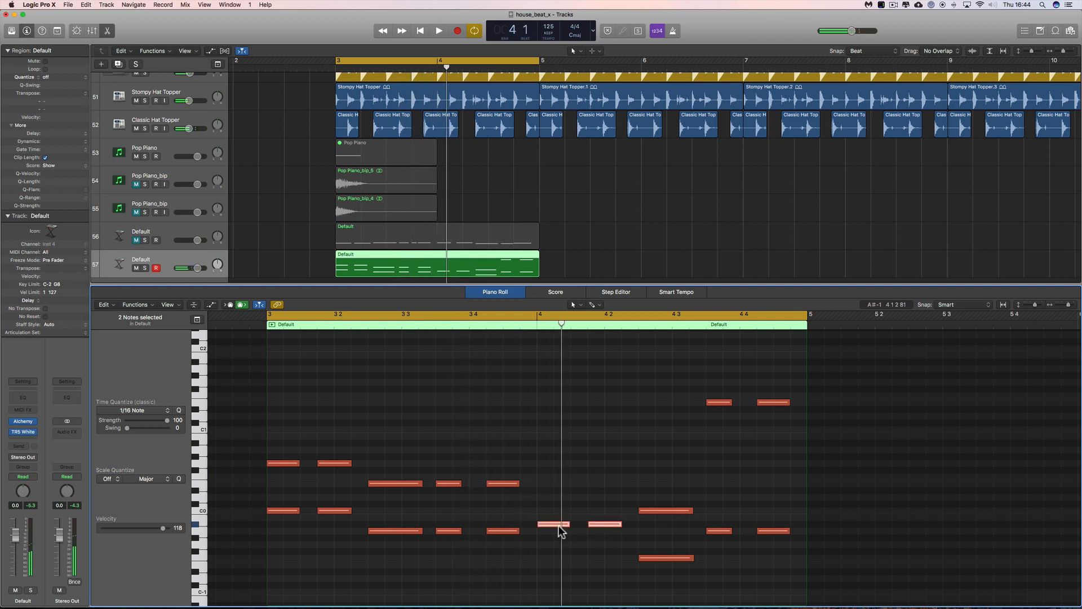
# Copy the two selected A#-1 notes in bar 4 up seven semitones to F0 and play the loop.
pyautogui.moveTo(554, 525); pyautogui.dragTo(554, 476)
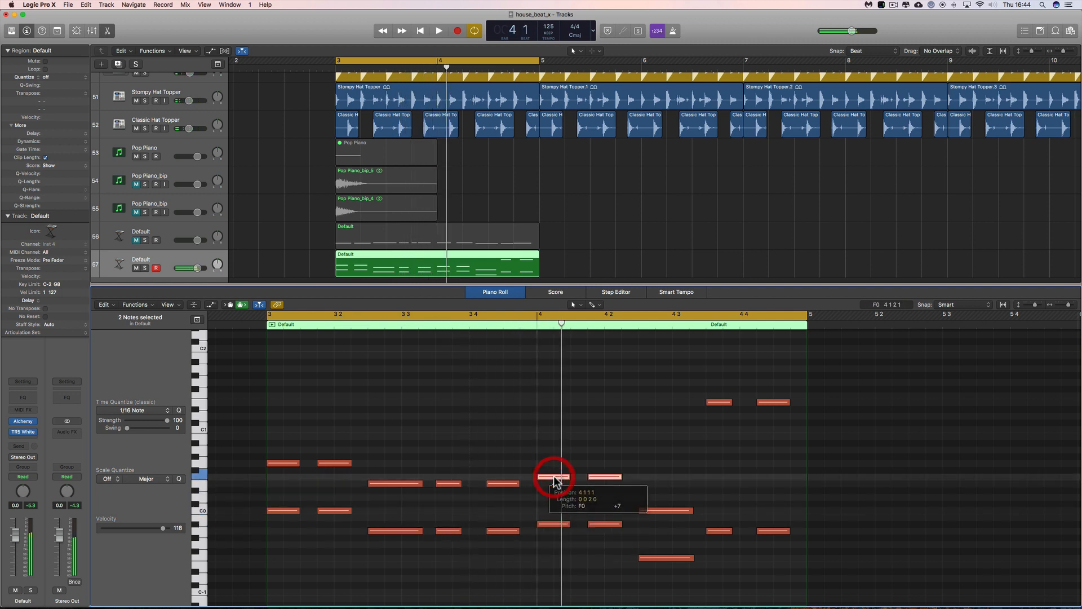
pyautogui.press('space')
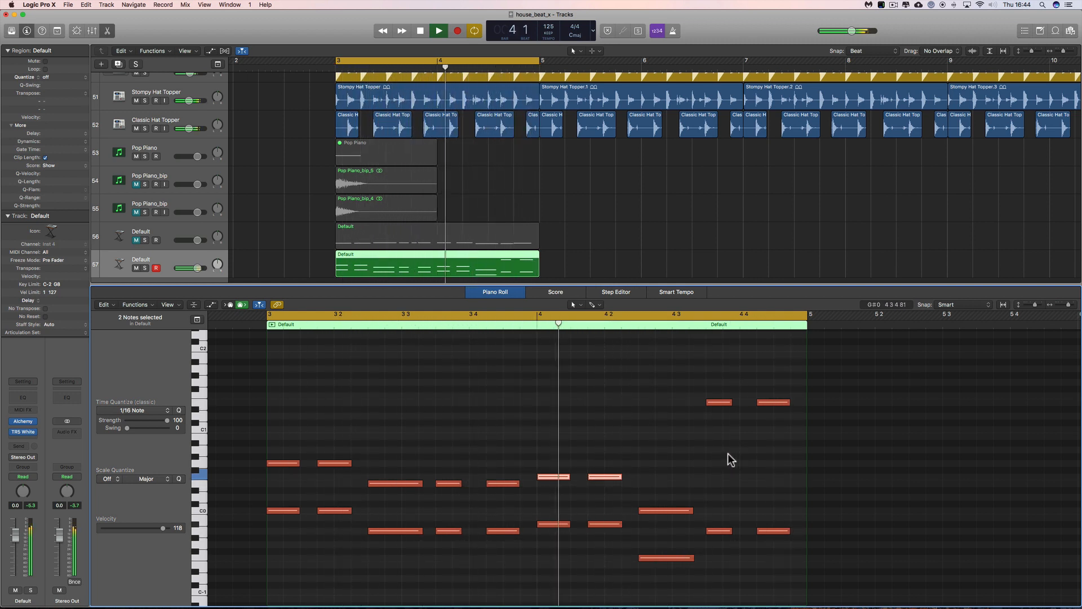
pyautogui.press('space')
# Lower the two upper notes at the end of bar 4 from E1 to E0, keeping their timing, and play the loop.
pyautogui.moveTo(703, 400); pyautogui.dragTo(720, 467)
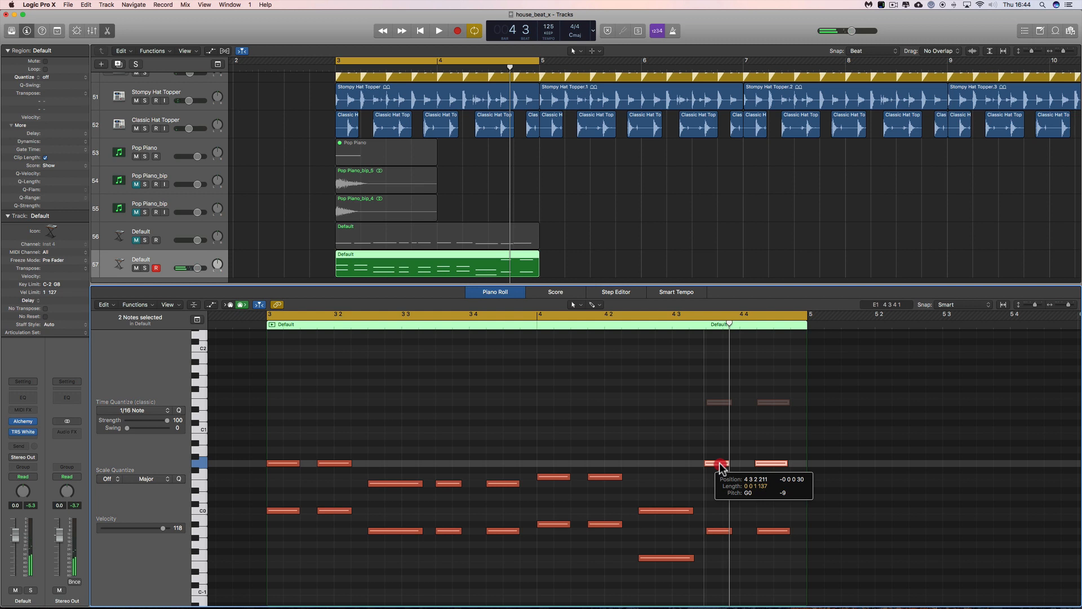
pyautogui.moveTo(720, 464); pyautogui.dragTo(720, 483)
pyautogui.press('space')
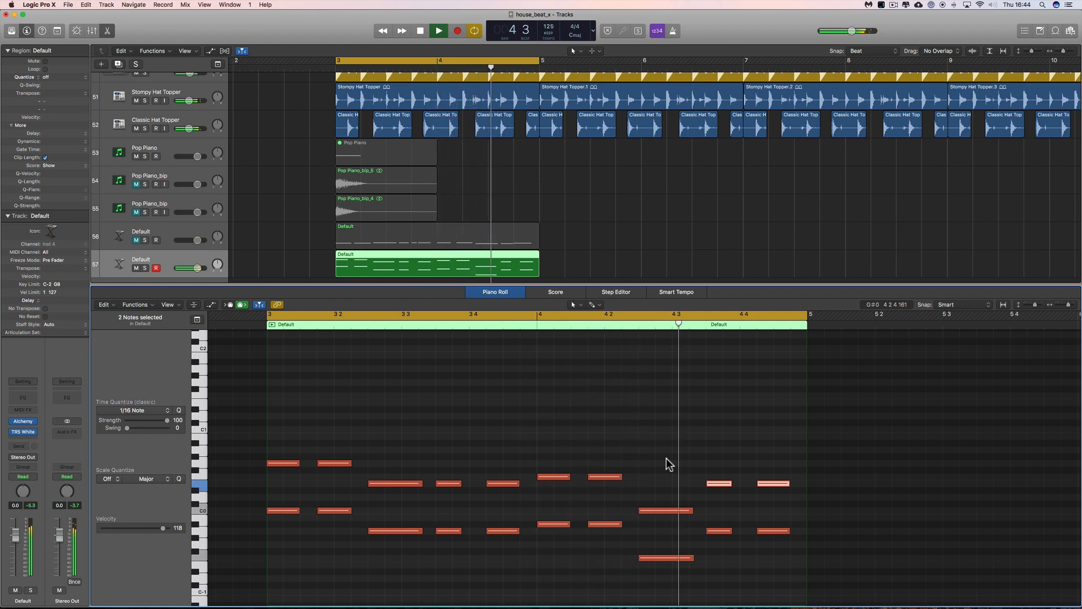
pyautogui.press('space')
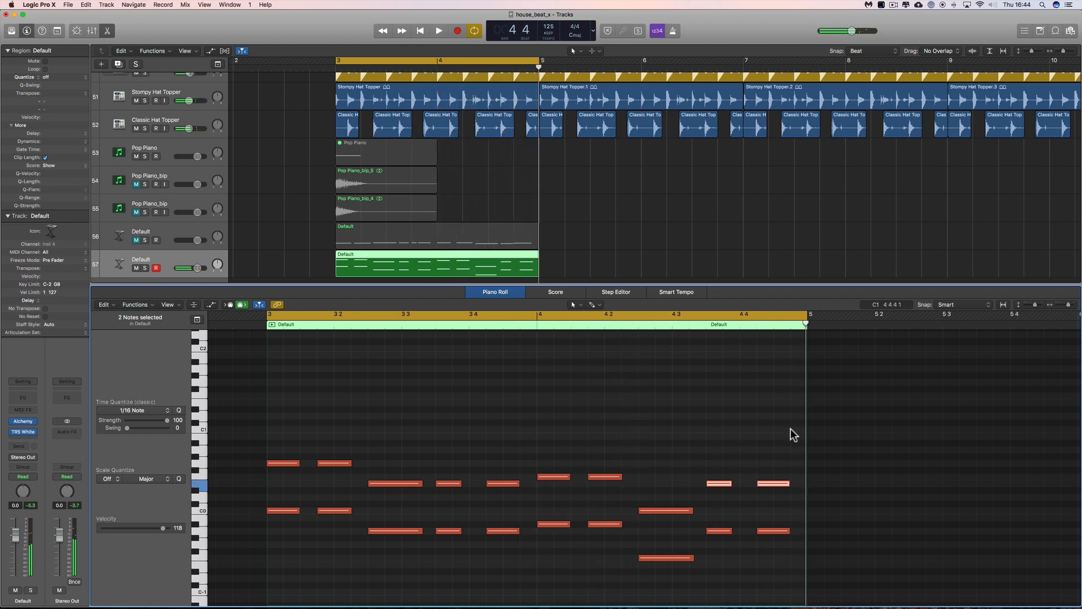
# Set the velocity of all ten upper harmony notes to 68, start playback and deselect the notes.
pyautogui.moveTo(791, 432); pyautogui.dragTo(281, 496)
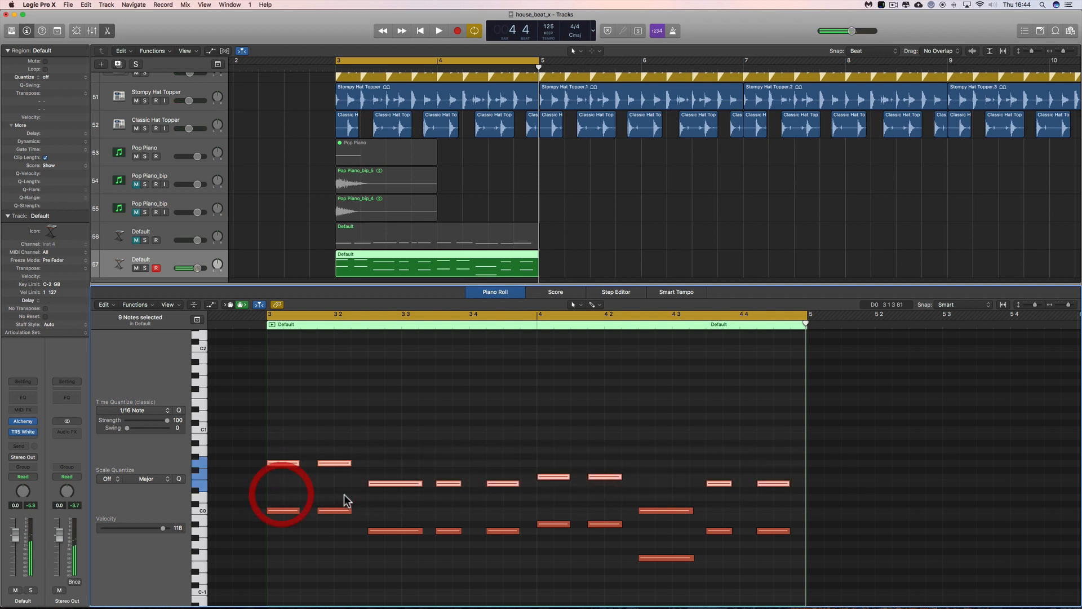
pyautogui.keyDown('shift'); pyautogui.click(663, 510); pyautogui.keyUp('shift')
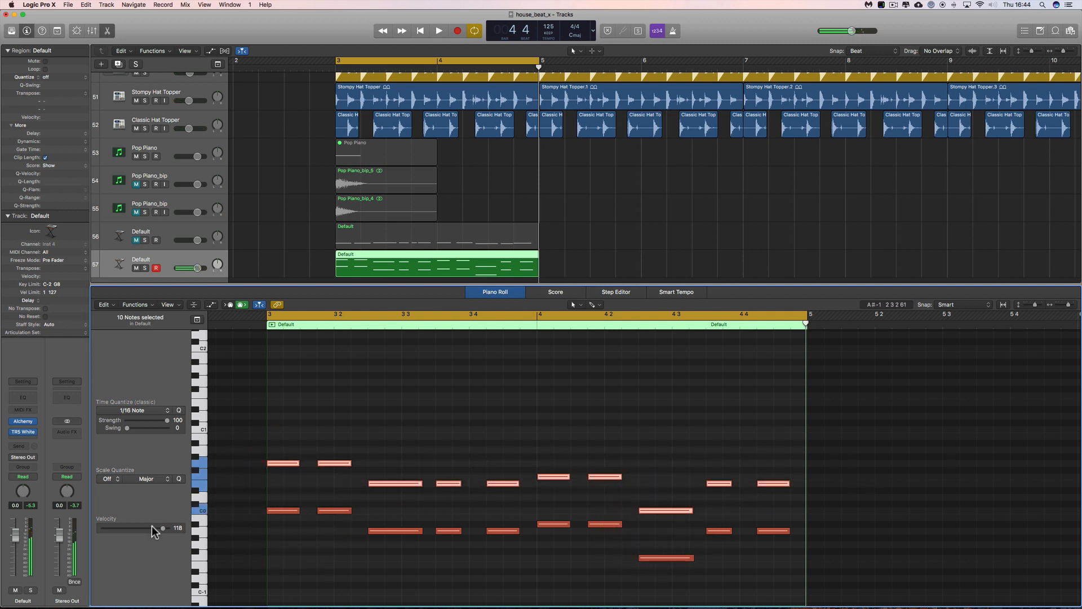
pyautogui.moveTo(162, 530); pyautogui.dragTo(137, 527)
pyautogui.press('space')
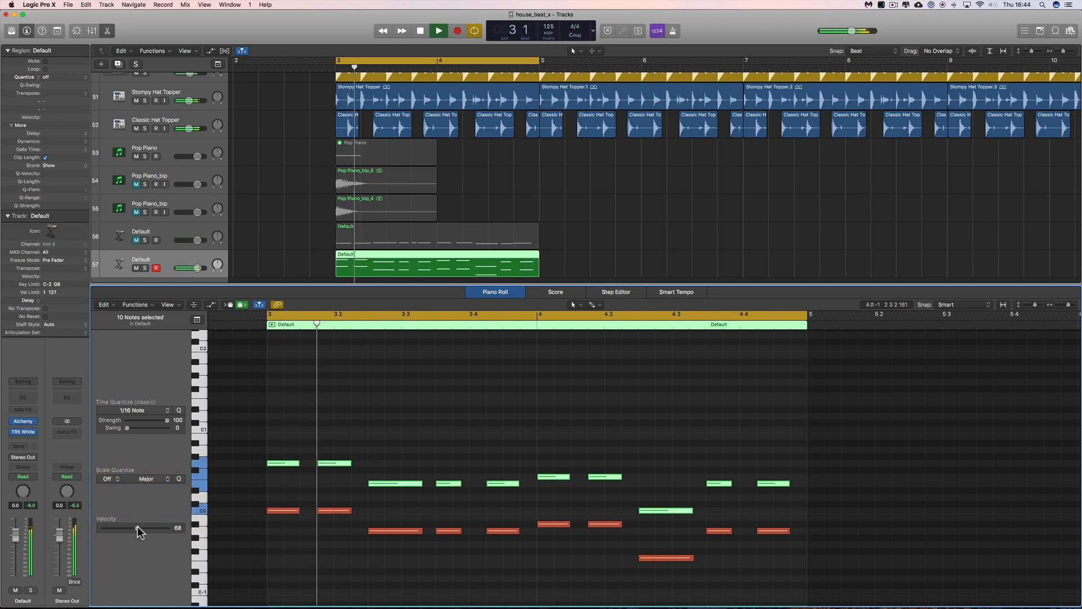
pyautogui.click(413, 423)
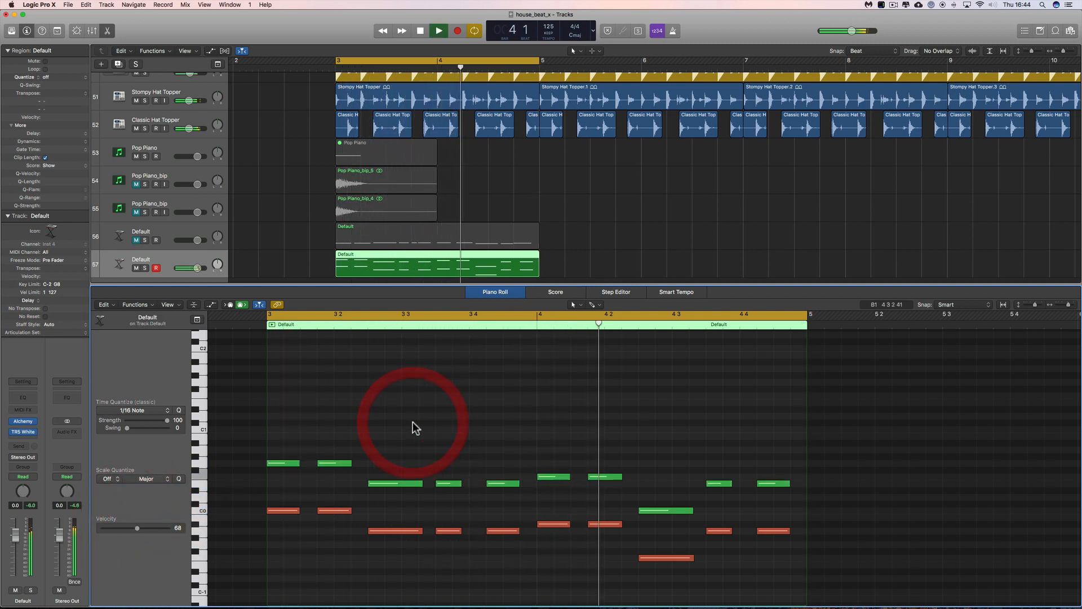
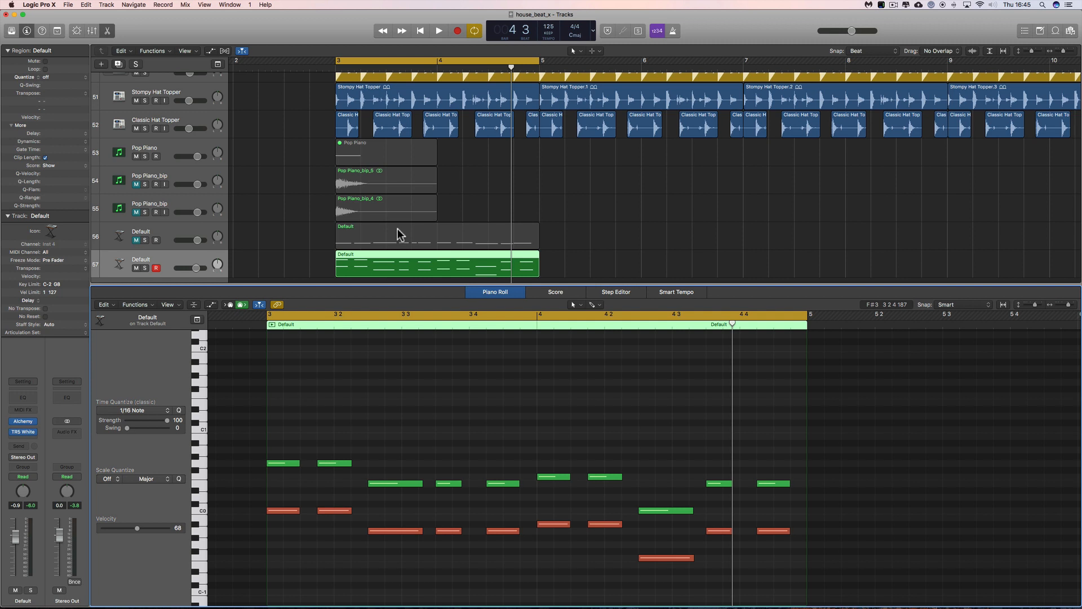
# Try the ten bass notes one octave higher, with the first two at C1, and audition the loop.
pyautogui.press('space')
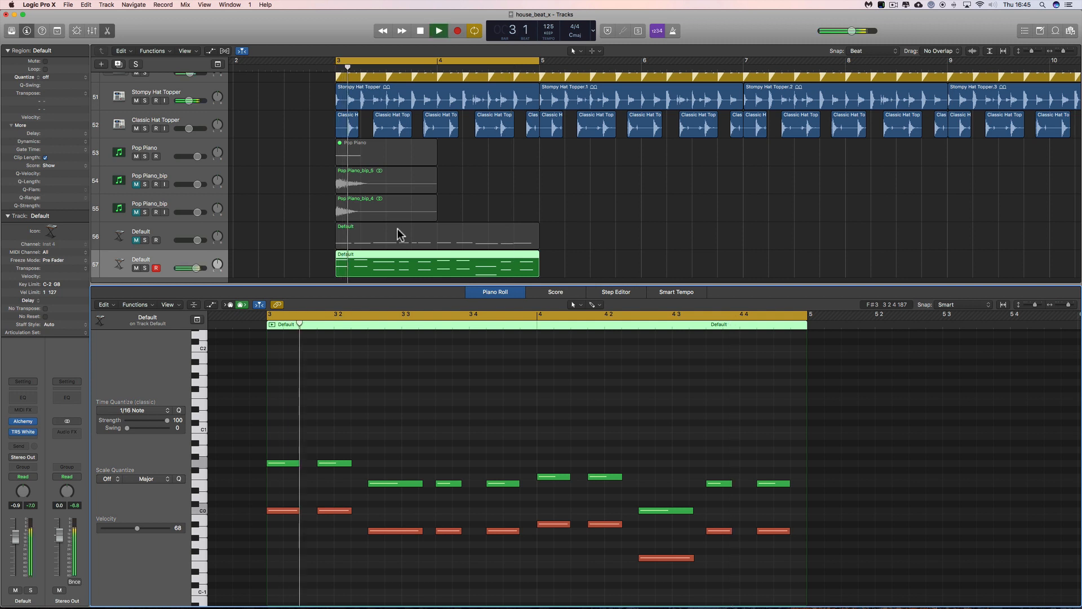
pyautogui.press('space')
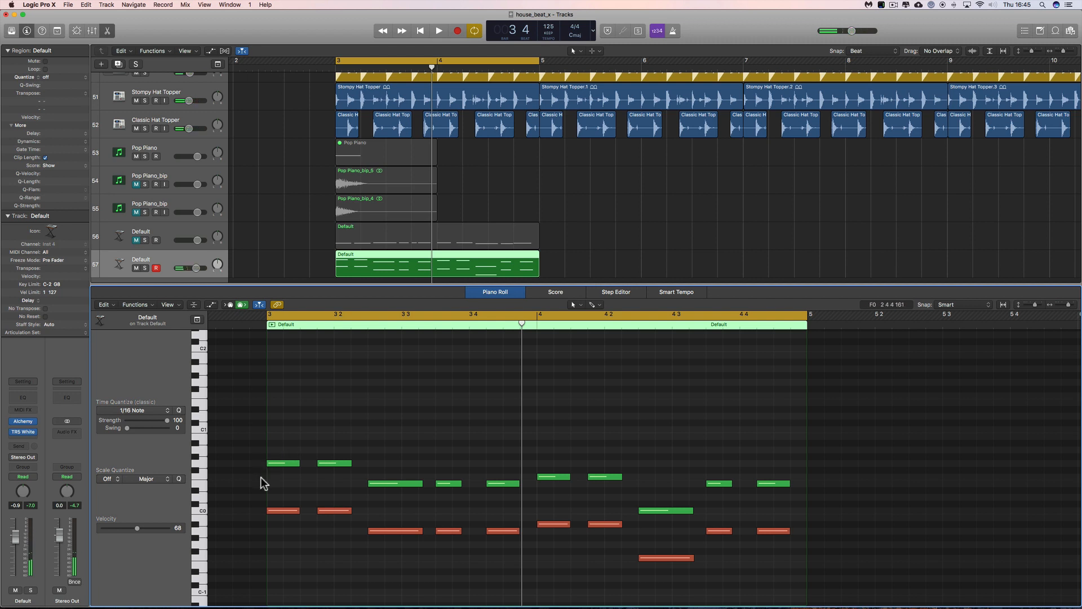
pyautogui.press('space')
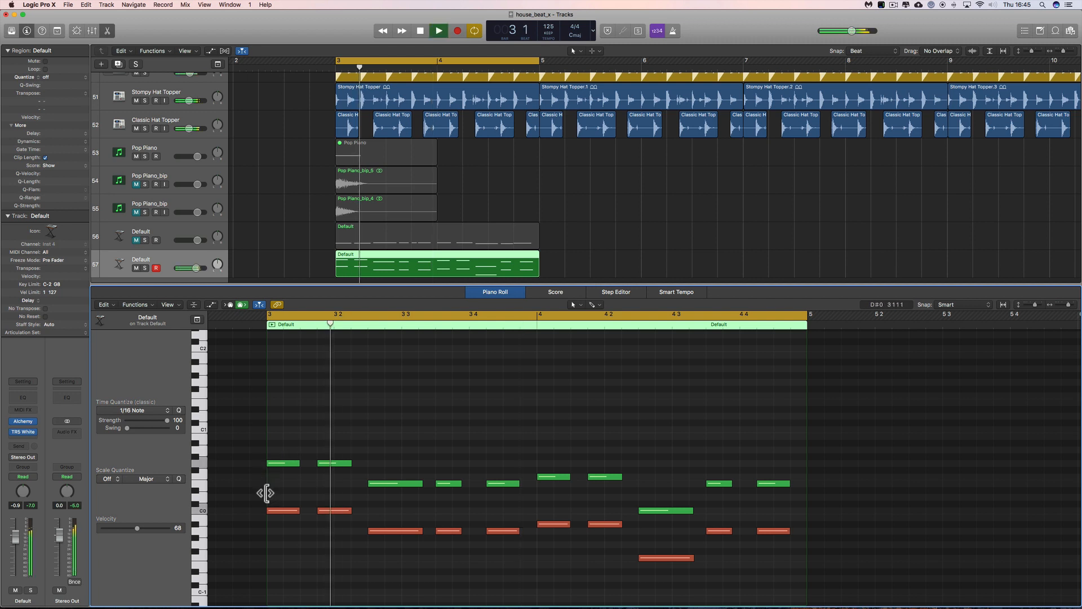
pyautogui.moveTo(252, 500); pyautogui.dragTo(609, 556)
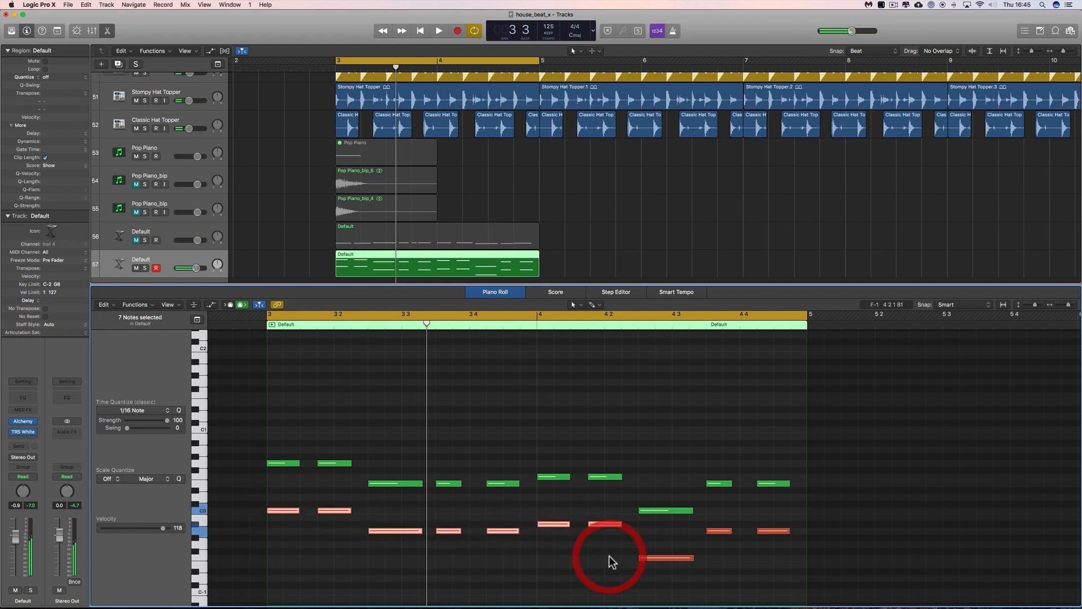
pyautogui.keyDown('shift'); pyautogui.click(665, 558); pyautogui.keyUp('shift')
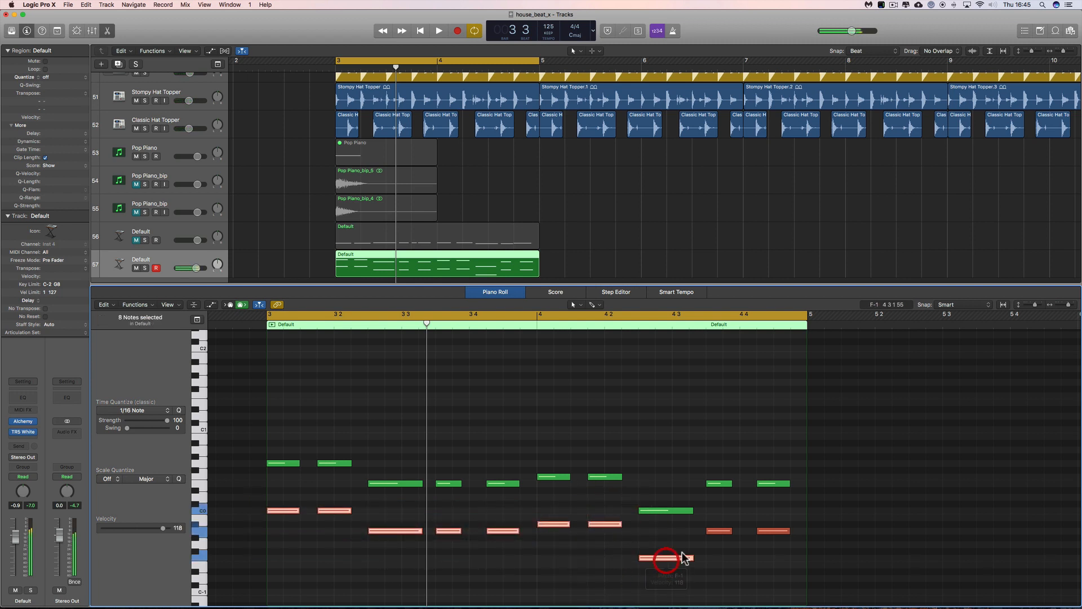
pyautogui.keyDown('shift'); pyautogui.click(719, 530); pyautogui.keyUp('shift')
pyautogui.keyDown('shift'); pyautogui.click(771, 530); pyautogui.keyUp('shift')
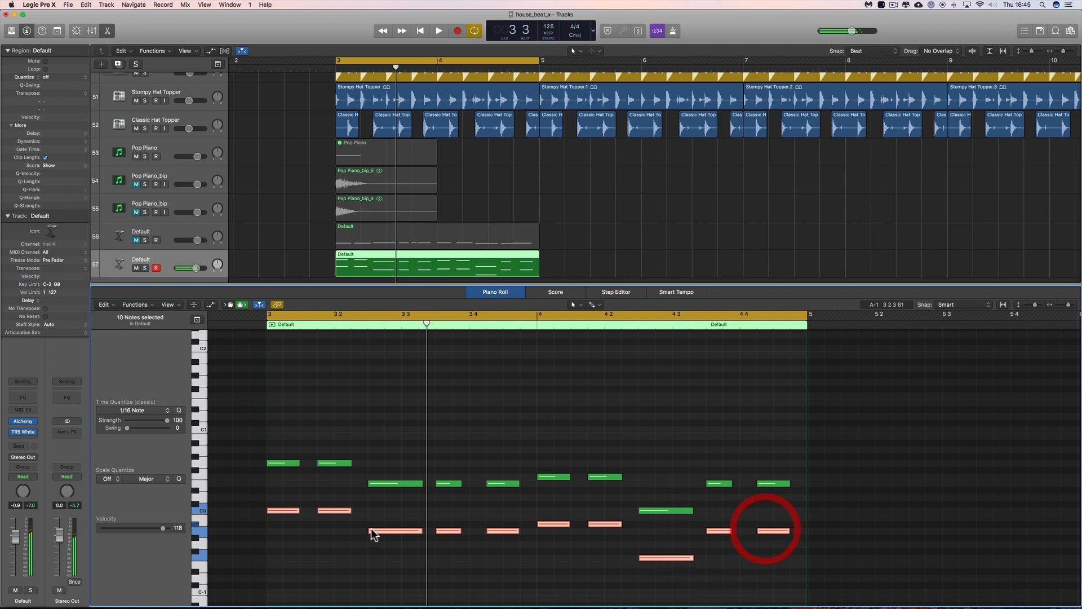
pyautogui.click(278, 510)
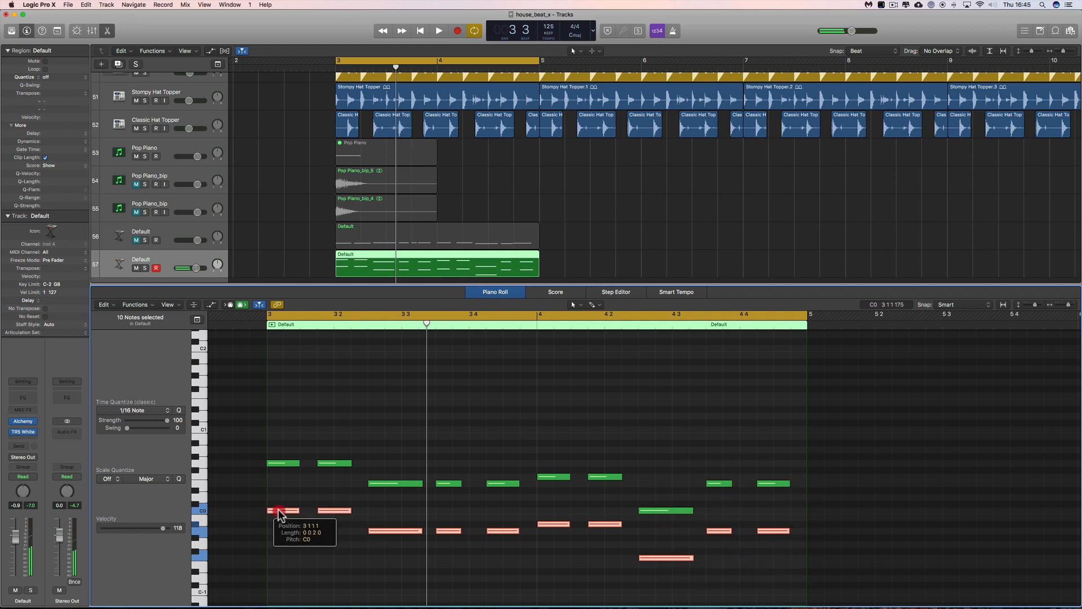
pyautogui.moveTo(280, 514); pyautogui.dragTo(283, 433)
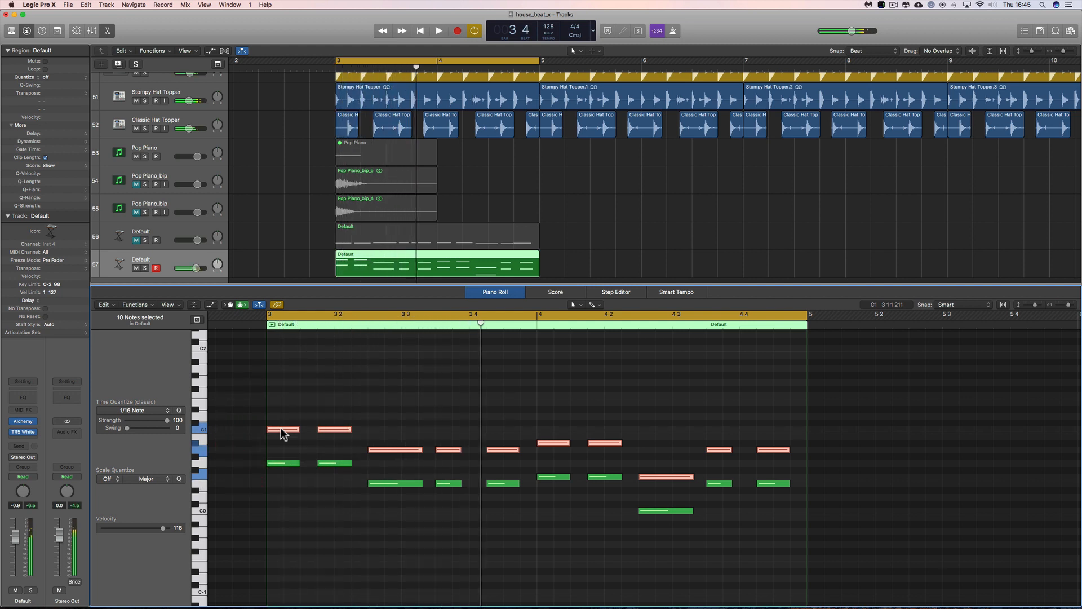
pyautogui.click(282, 433)
pyautogui.press('space')
pyautogui.press('space')
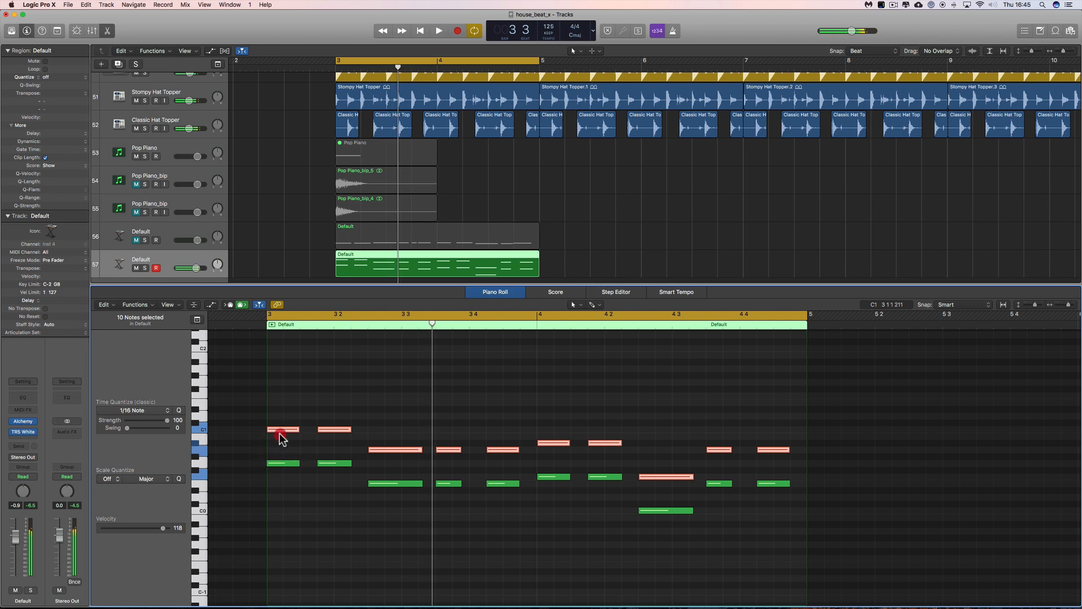
# Move the ten bass notes back down one octave, with the first two at C0, then deselect them and play the loop.
pyautogui.moveTo(282, 433); pyautogui.dragTo(282, 513)
pyautogui.press('space')
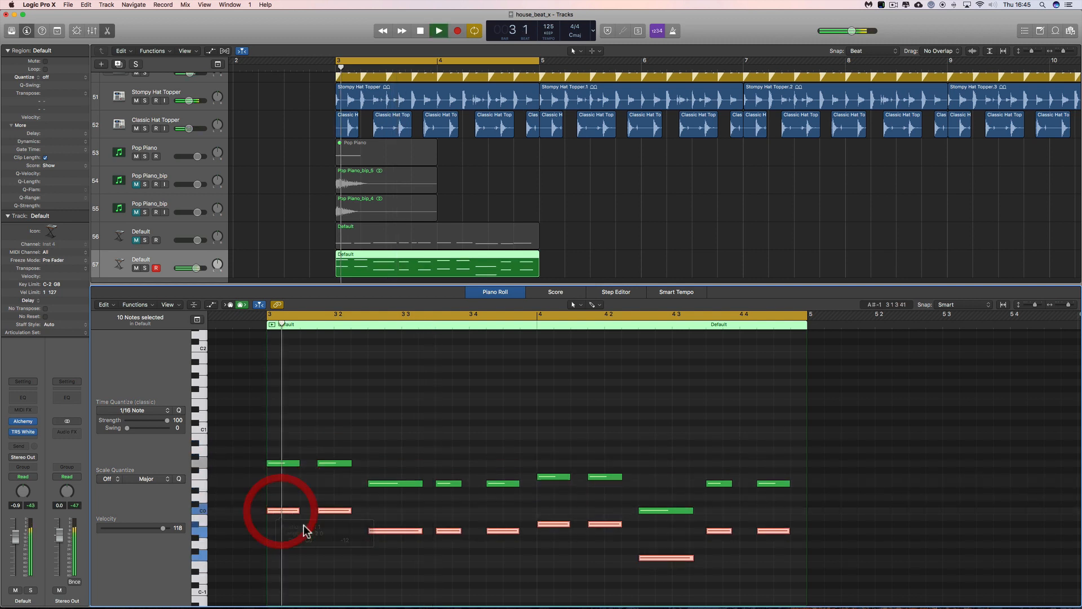
pyautogui.click(398, 473)
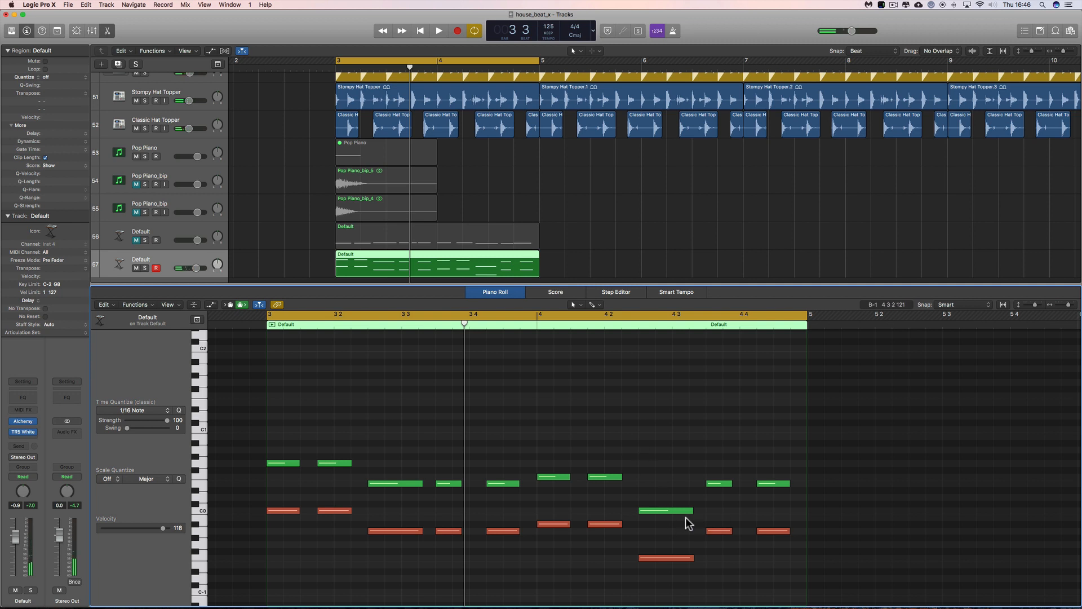
pyautogui.press('space')
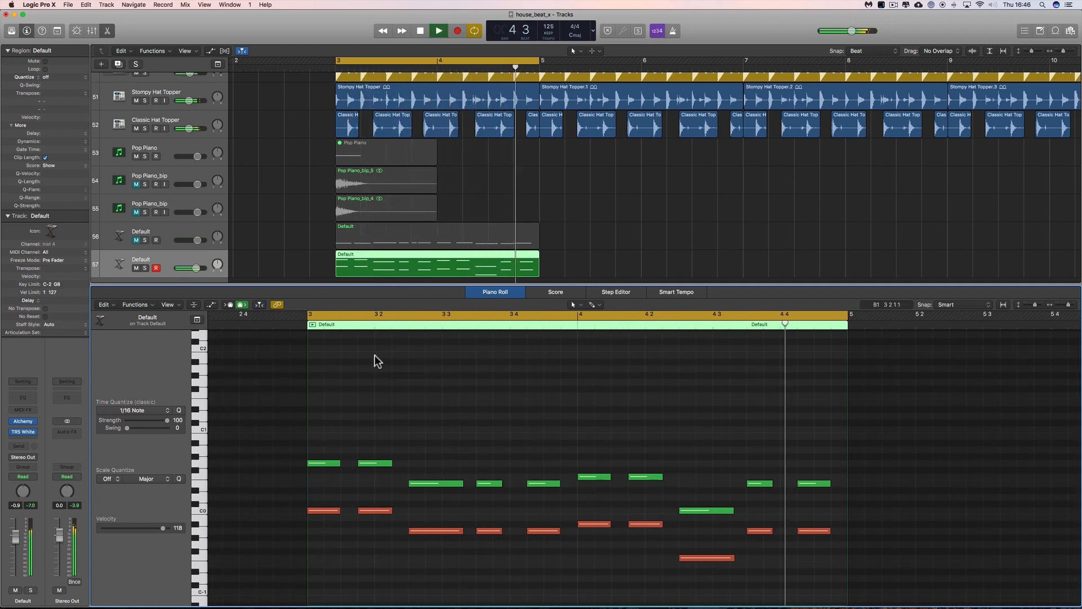
# Mute the ten upper harmony notes with the Mute Tool, keeping the two C0 bass notes at the start of bar 3 unmuted.
pyautogui.hscroll(2, 374, 355)
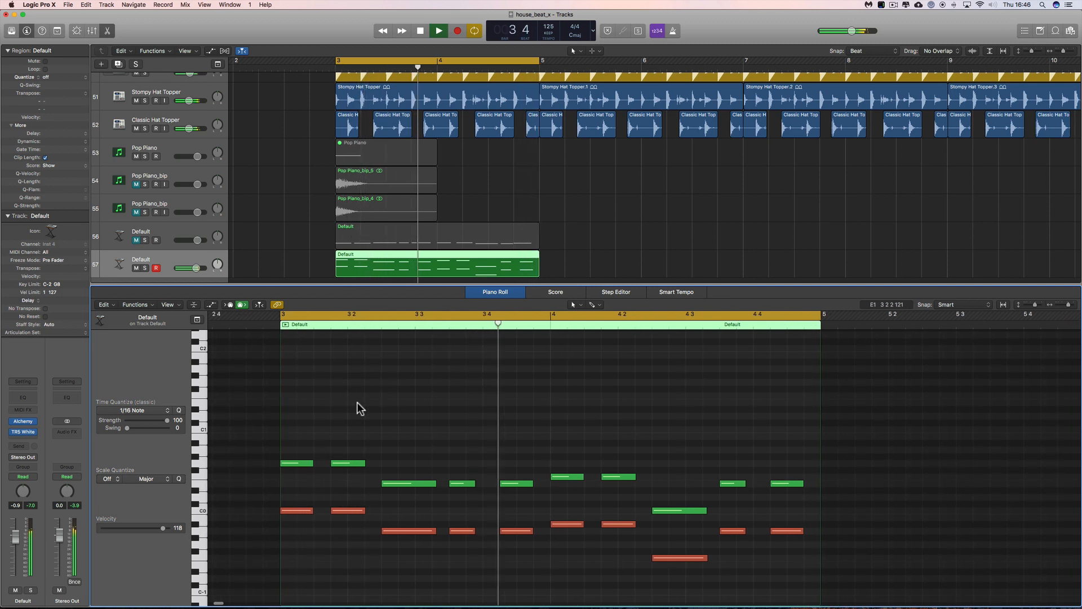
pyautogui.moveTo(266, 436); pyautogui.dragTo(787, 514)
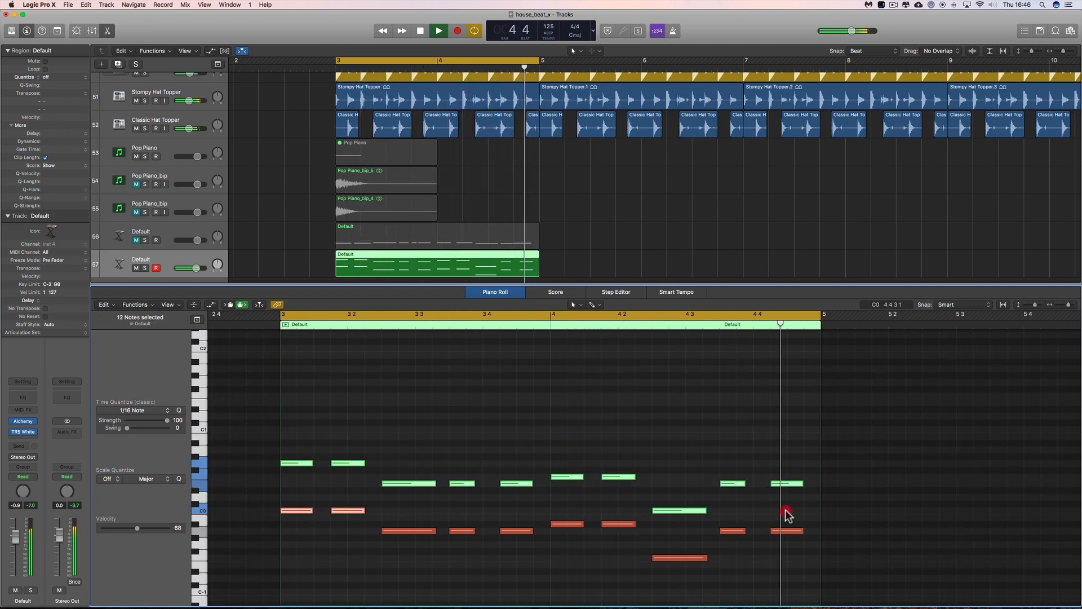
pyautogui.rightClick(585, 409)
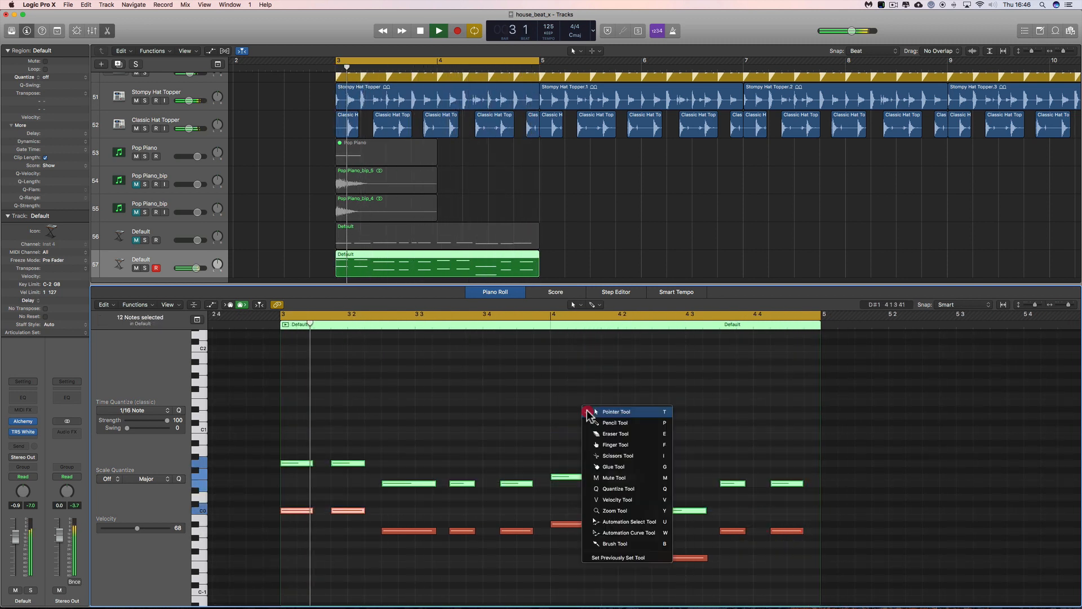
pyautogui.click(584, 482)
pyautogui.click(567, 478)
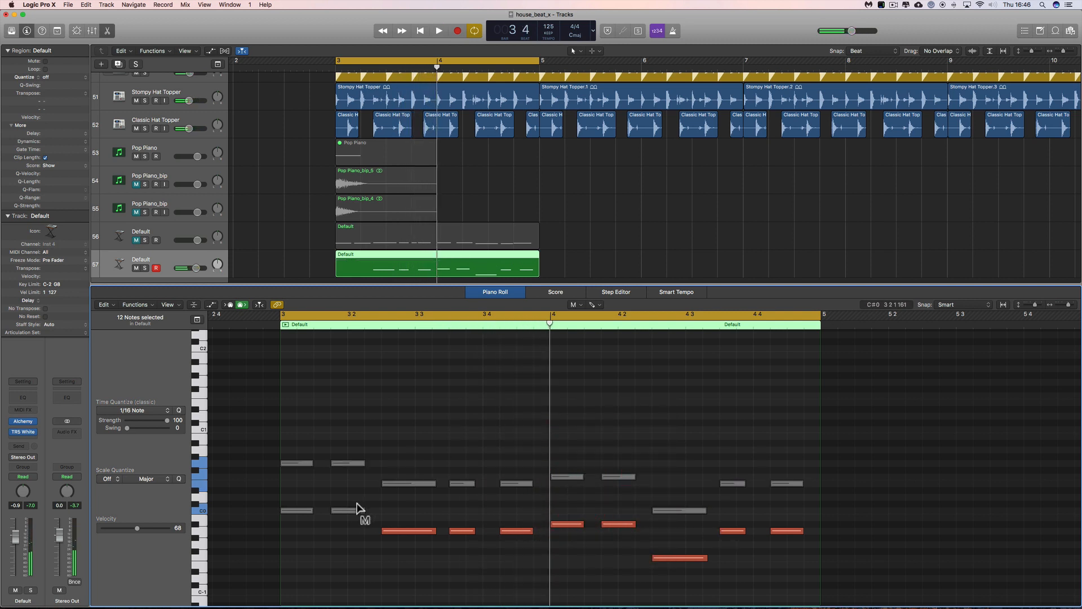
pyautogui.click(341, 511)
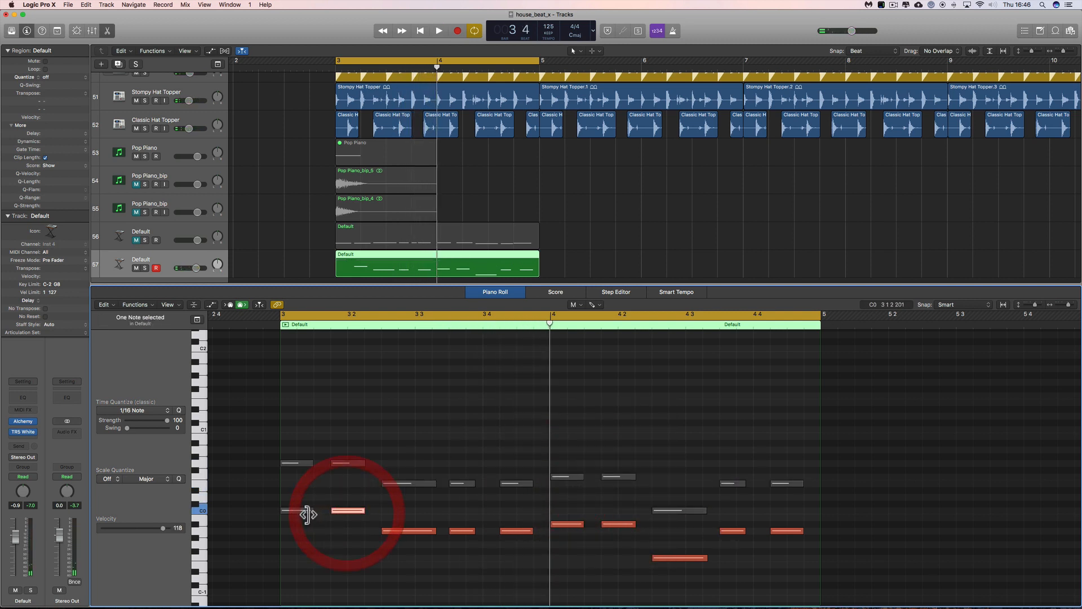
pyautogui.click(302, 511)
# Play the bass line without the harmony and return the Piano Roll to the Pointer Tool with no notes selected.
pyautogui.press('space')
pyautogui.rightClick(582, 415)
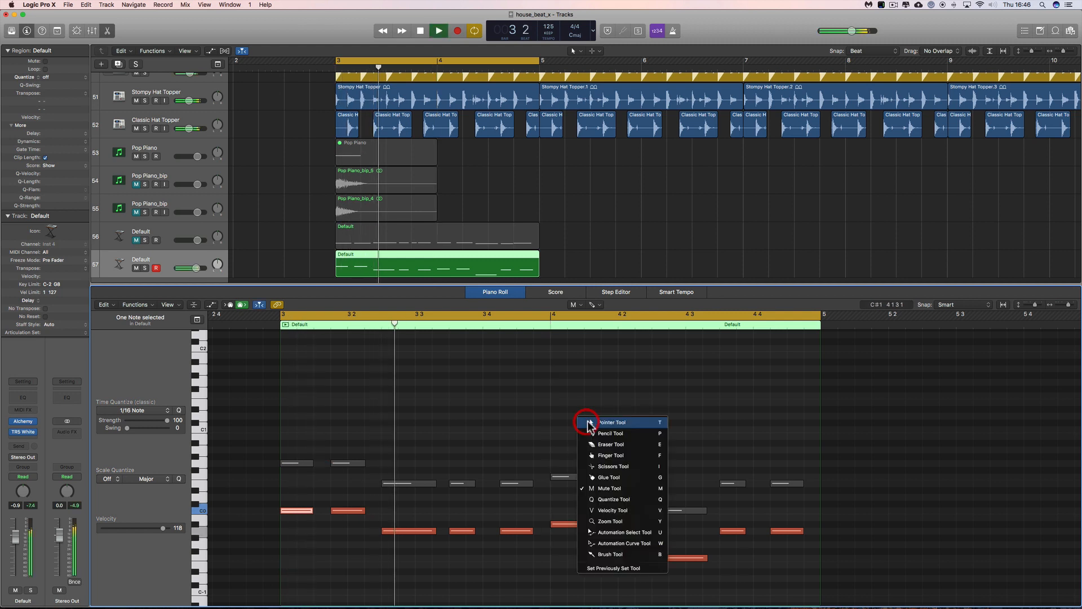
pyautogui.click(589, 427)
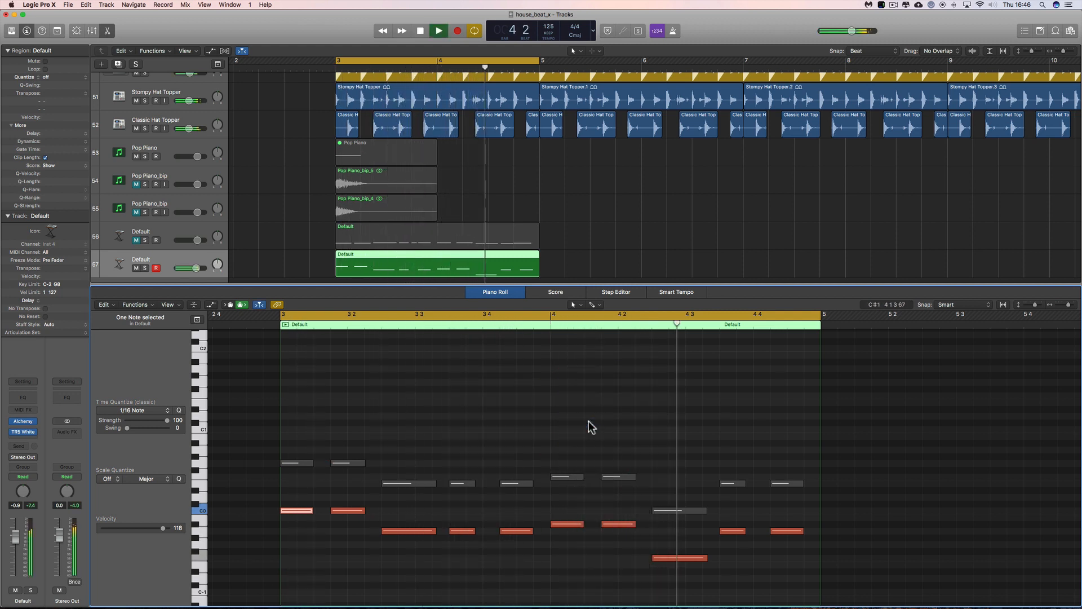
pyautogui.click(476, 419)
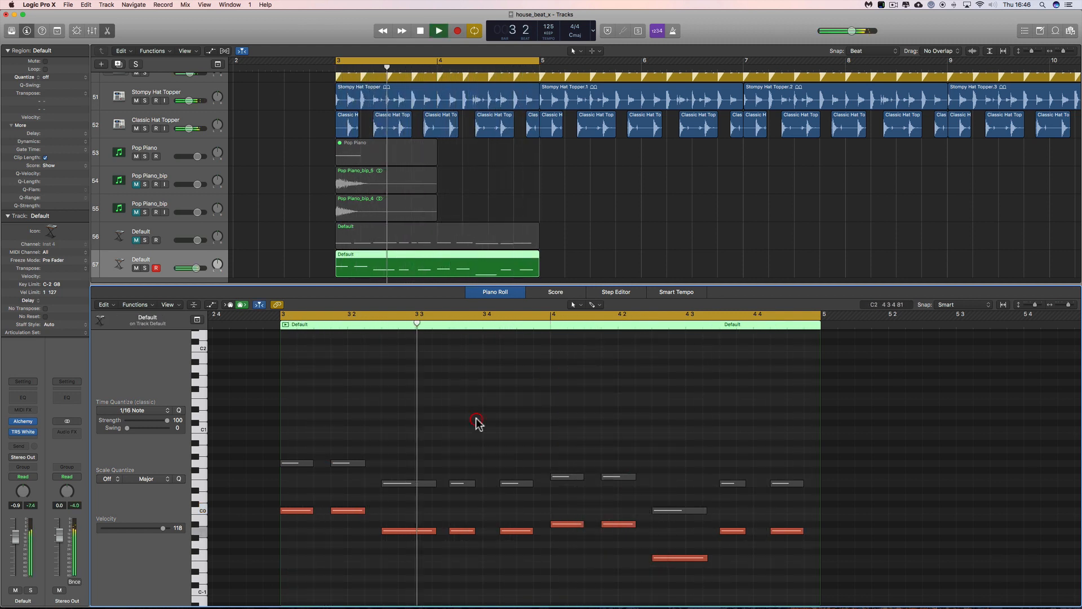
pyautogui.press('space')
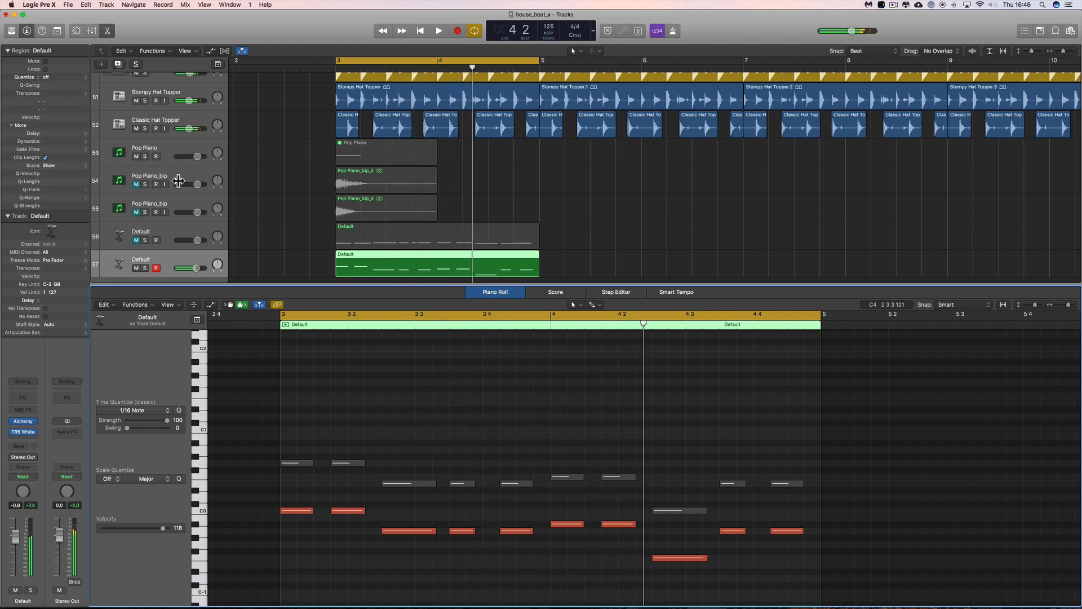
# Mute the Default track 57 and unmute the Pop Piano region on track 53 with the Mute Tool.
pyautogui.click(180, 142)
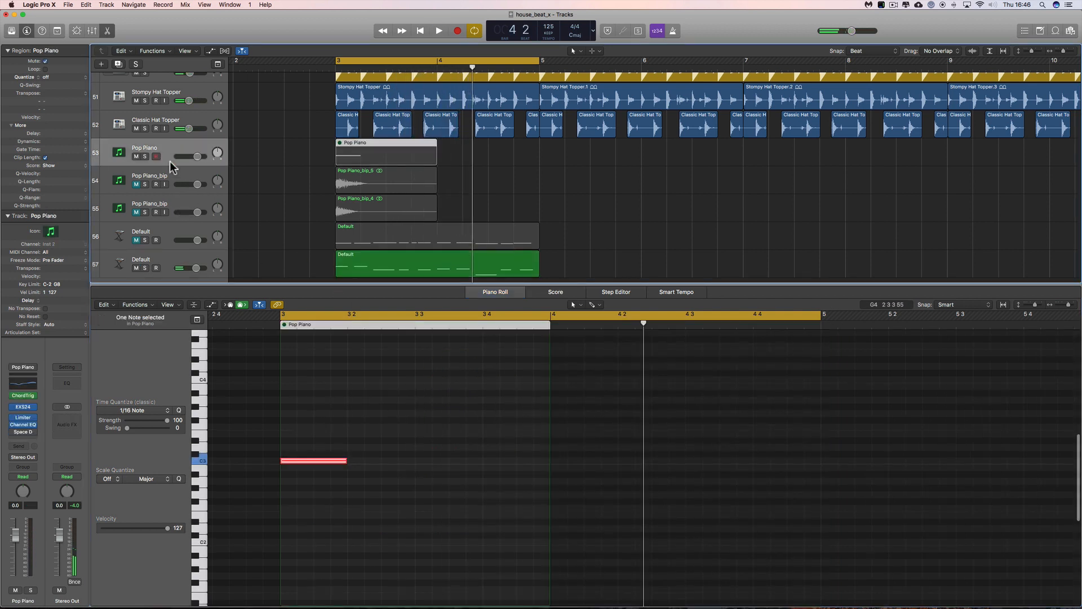
pyautogui.click(136, 268)
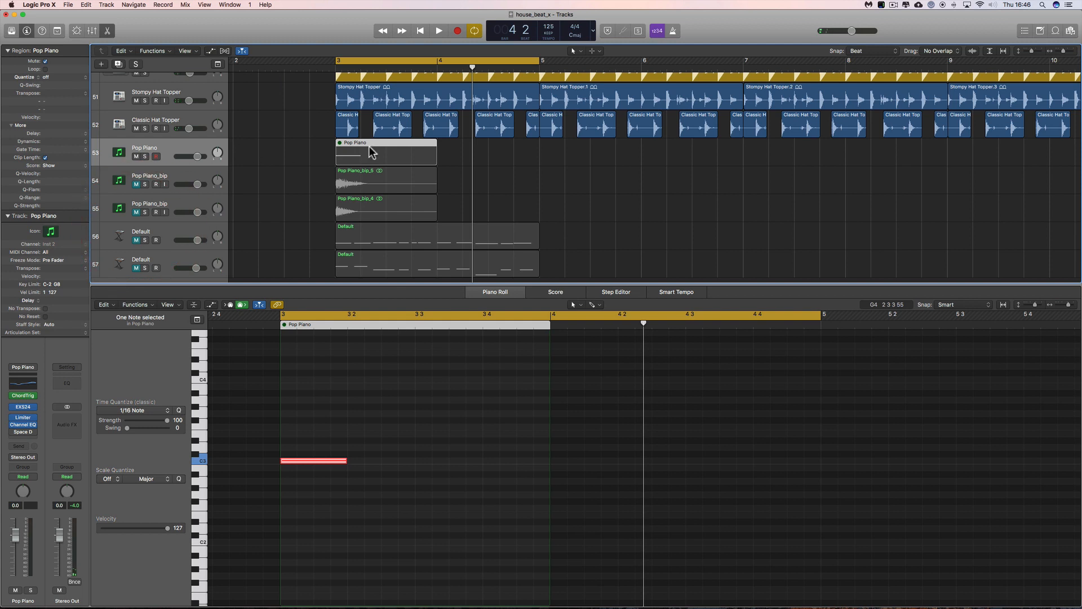
pyautogui.rightClick(510, 165)
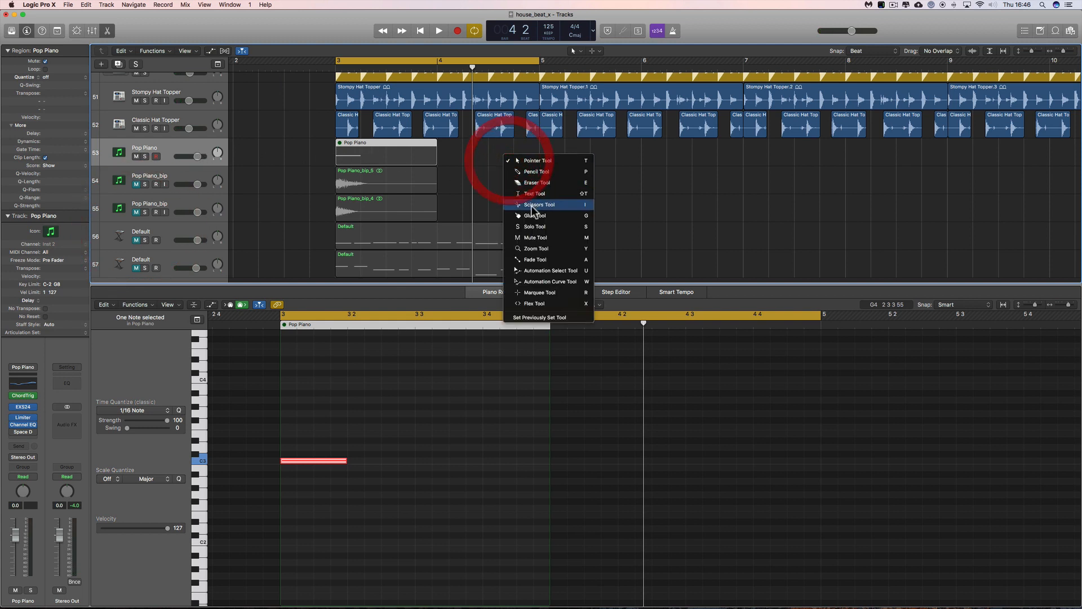
pyautogui.click(527, 244)
pyautogui.click(400, 158)
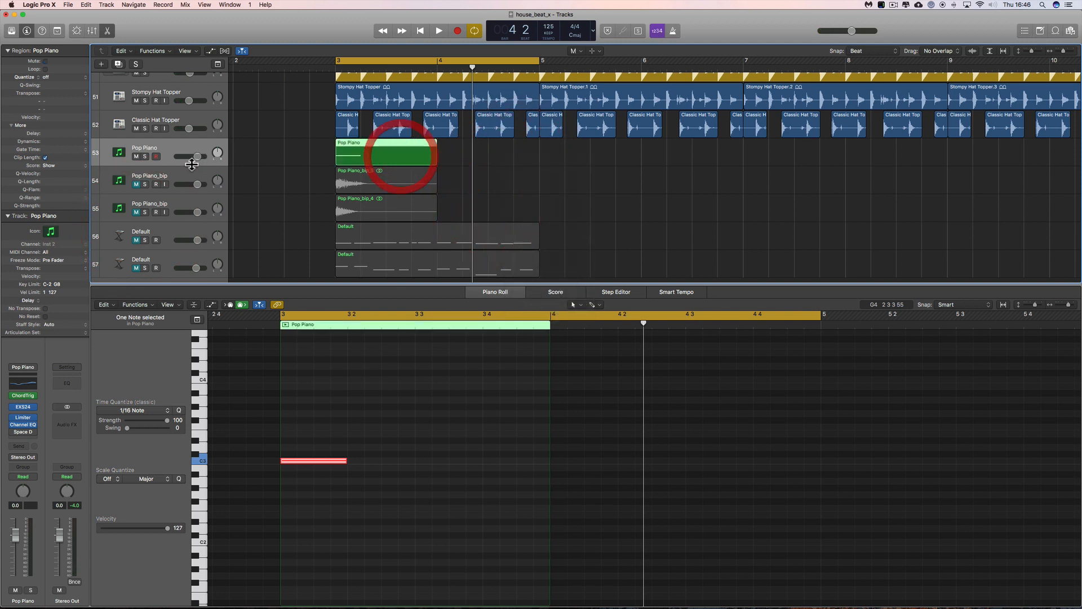
# Load the Jazz Standard Right Hand keyboard voicing in the Pop Piano track's Chord Trigger and play the loop briefly.
pyautogui.click(23, 396)
pyautogui.moveTo(604, 292); pyautogui.dragTo(460, 181)
pyautogui.click(373, 191)
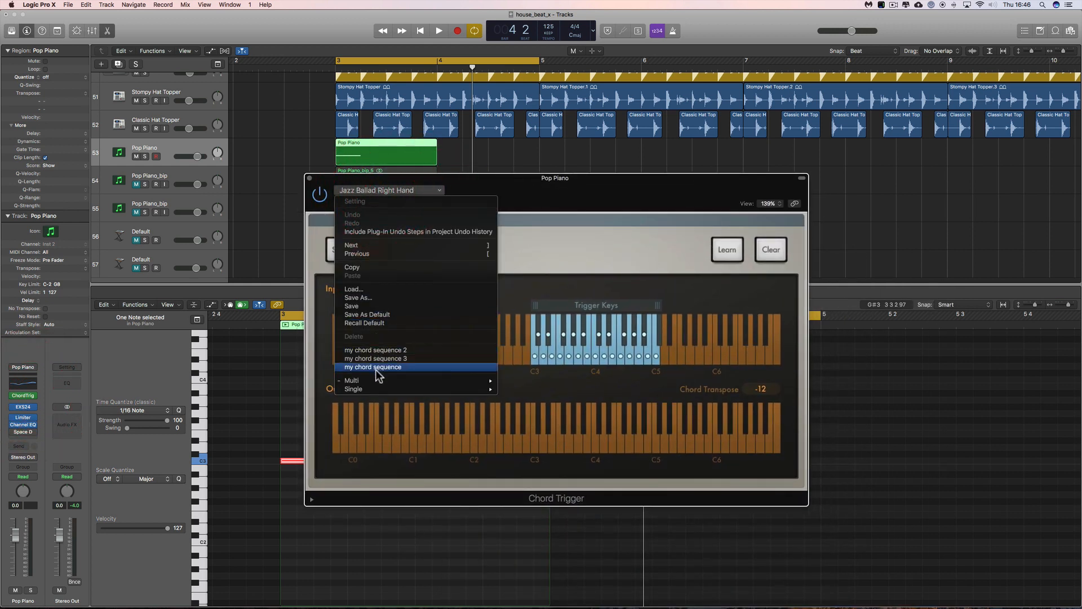
pyautogui.moveTo(376, 383)
pyautogui.moveTo(521, 393)
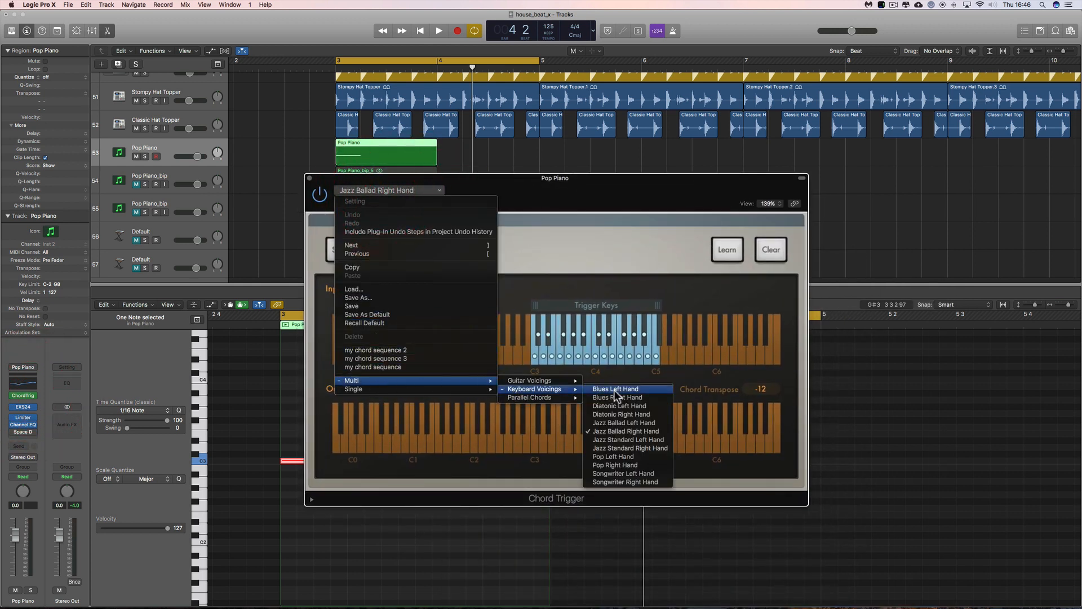
pyautogui.click(632, 448)
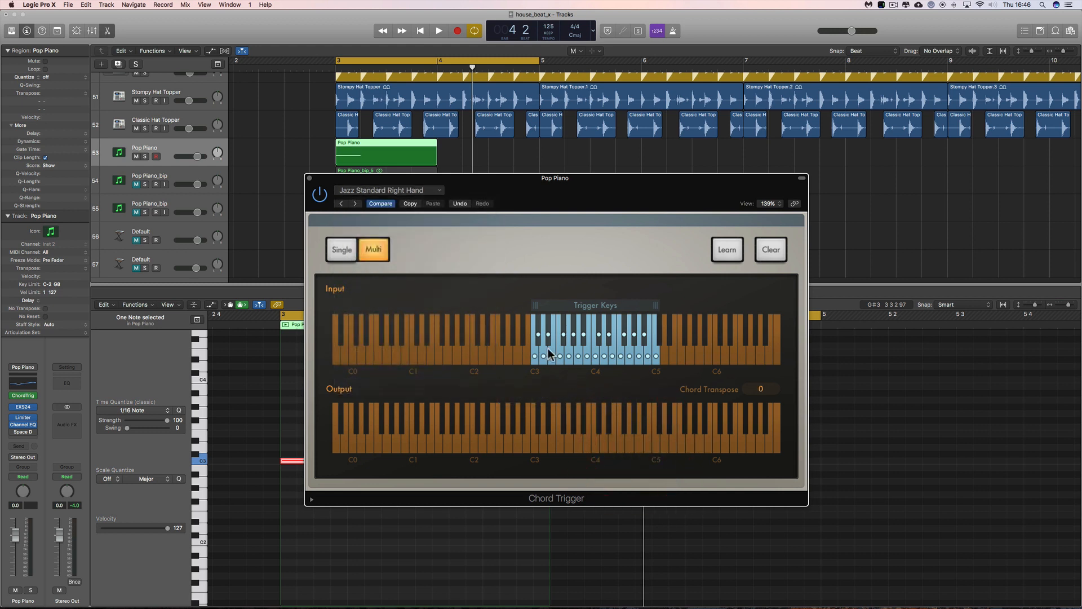
pyautogui.press('space')
pyautogui.press('space')
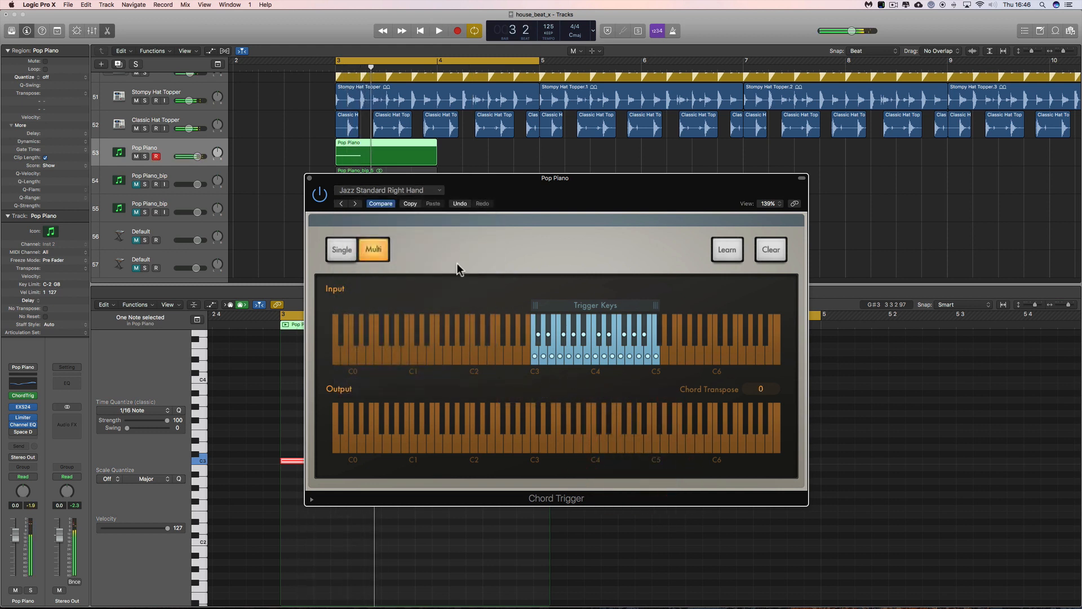
# Return the arrangement to the Pointer Tool and move the Chord Trigger window clear of the Pop Piano note.
pyautogui.click(356, 159)
pyautogui.click(357, 157)
pyautogui.click(397, 156)
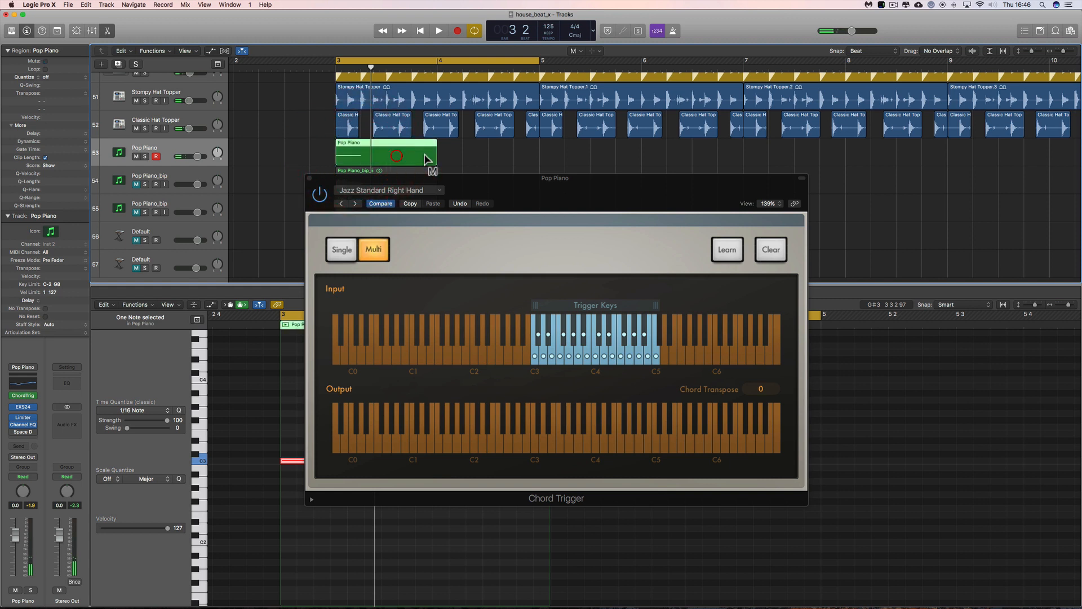
pyautogui.press('t')
pyautogui.click(473, 154)
pyautogui.moveTo(433, 178); pyautogui.dragTo(651, 176)
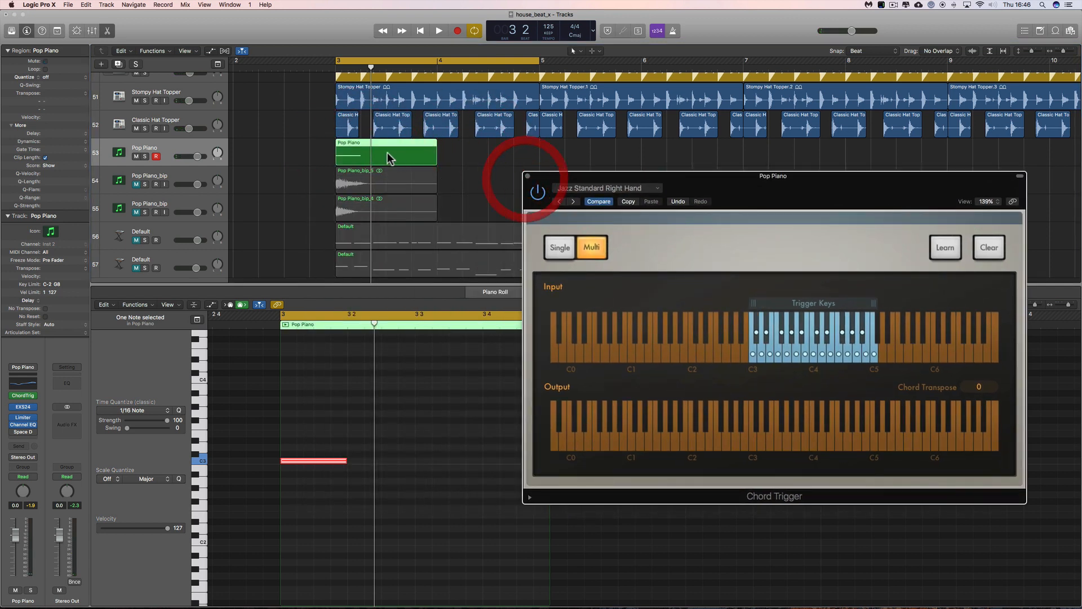
# Audition the chord triggered by the C3 note in the Pop Piano region.
pyautogui.click(332, 461)
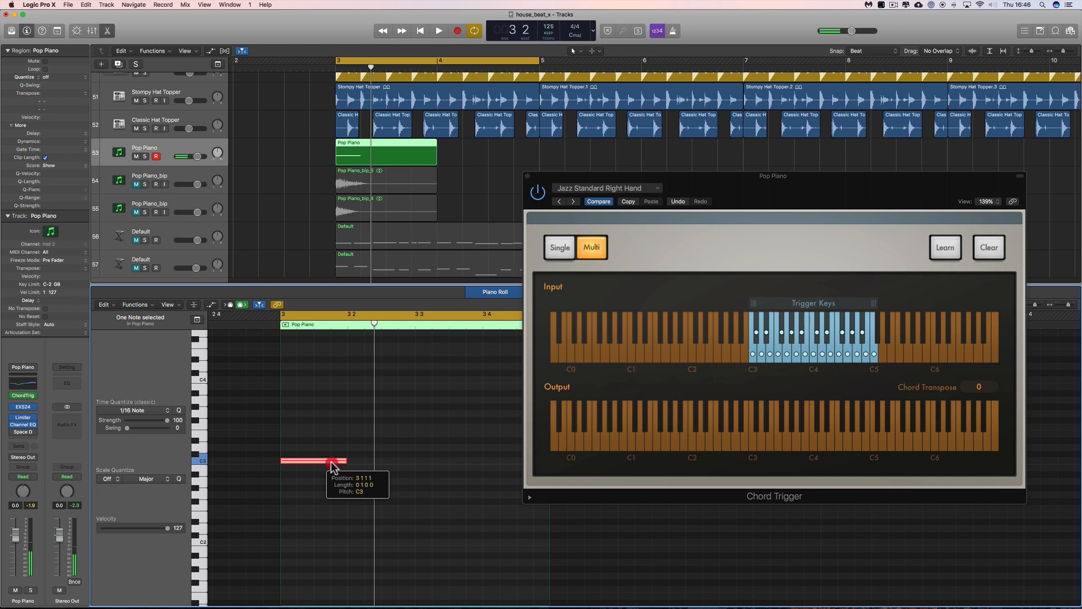
pyautogui.click(332, 462)
pyautogui.click(332, 462)
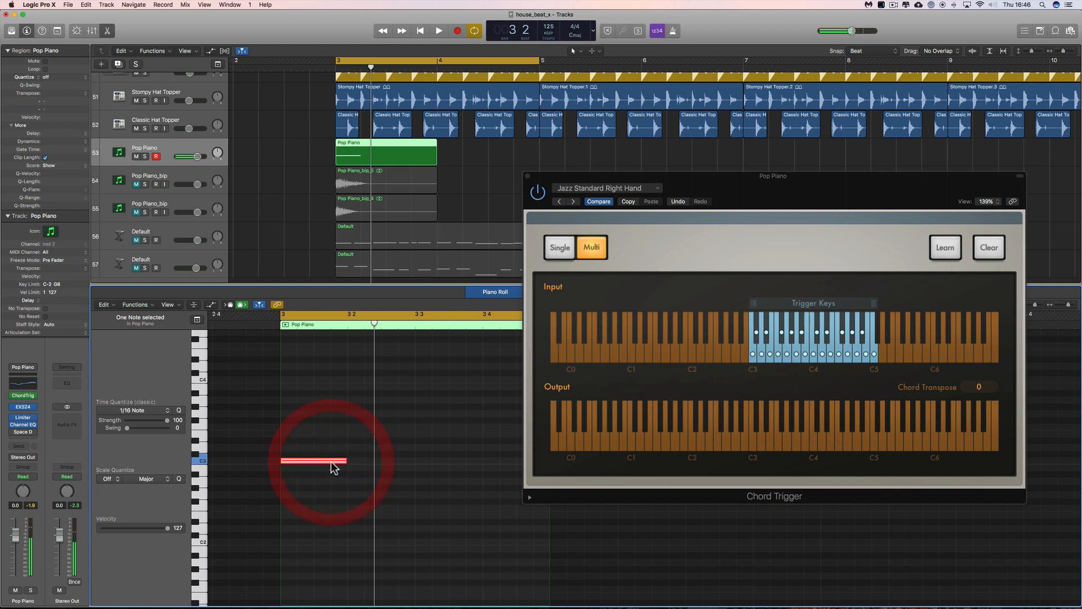
# Raise the Pop Piano note at the start of bar 3 to A3, auditioning the triggered chords.
pyautogui.moveTo(329, 463); pyautogui.dragTo(327, 404)
pyautogui.click(328, 451)
pyautogui.click(328, 436)
pyautogui.click(328, 419)
pyautogui.click(327, 404)
pyautogui.hscroll(-1, 327, 404)
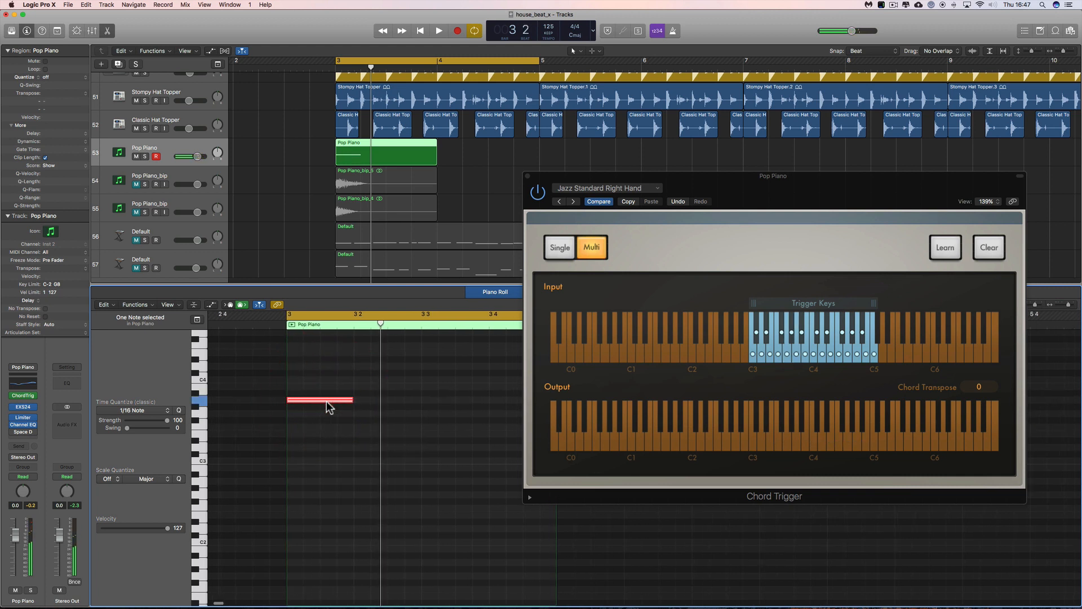
pyautogui.doubleClick(329, 405)
pyautogui.click(330, 404)
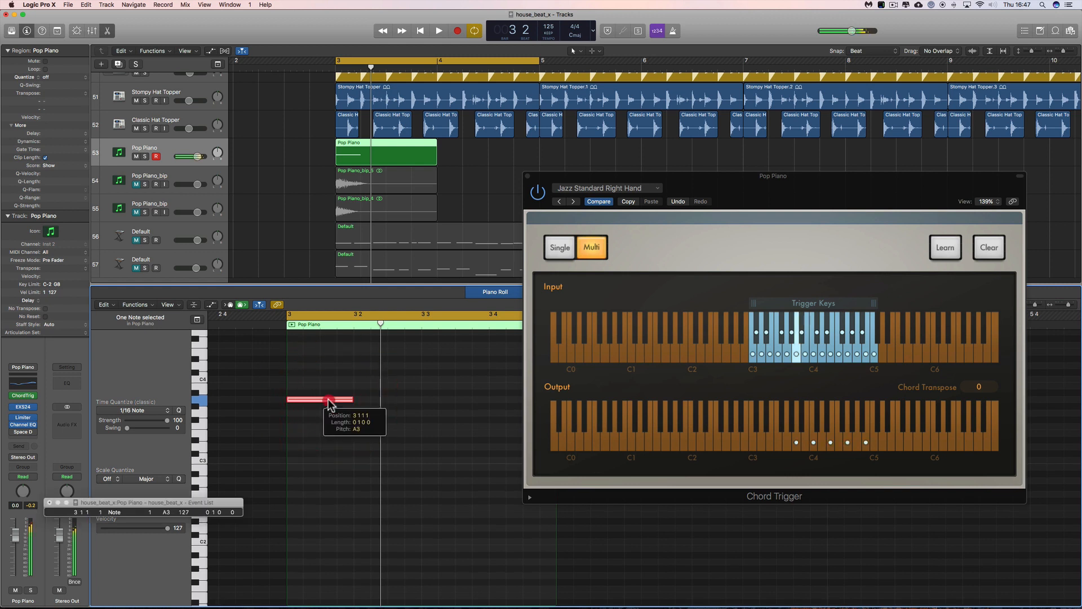
# Audition the chord triggered by the A3 note at the start of the Pop Piano region.
pyautogui.moveTo(329, 404)
pyautogui.mouseDown()
pyautogui.moveTo(327, 449)
pyautogui.moveTo(331, 401)
pyautogui.mouseUp()
pyautogui.click(328, 435)
pyautogui.click(328, 441)
pyautogui.click(331, 414)
pyautogui.click(330, 413)
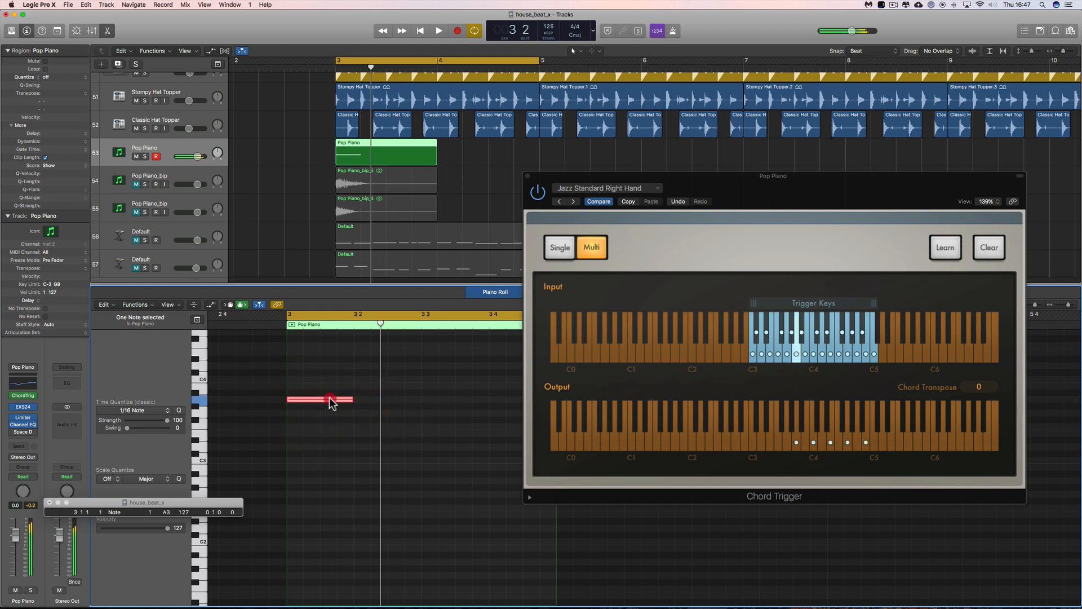
pyautogui.click(331, 402)
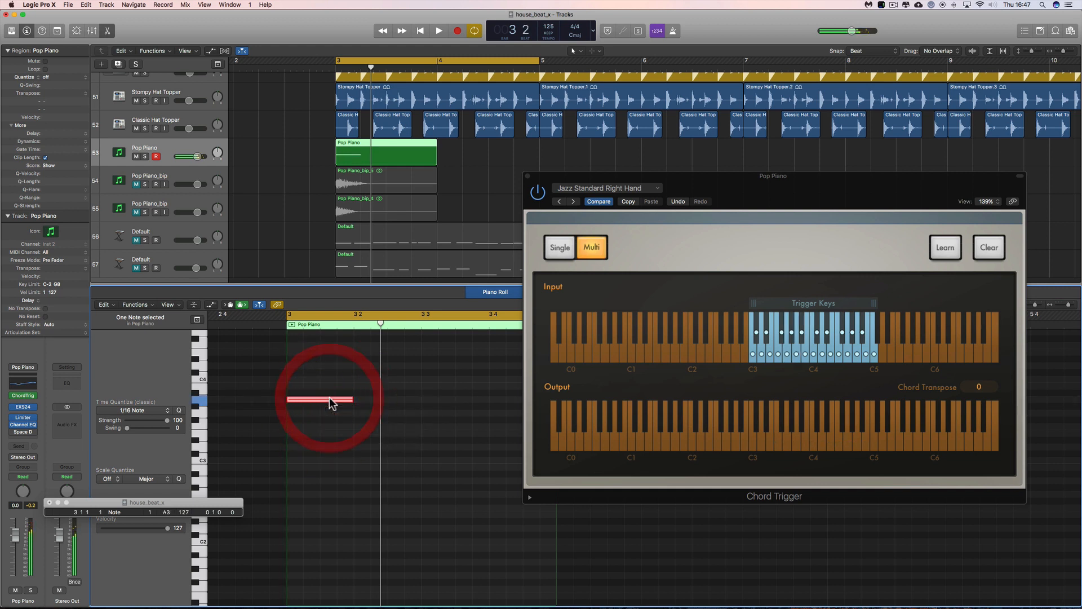
# Close the floating Event List and play the loop briefly.
pyautogui.click(49, 502)
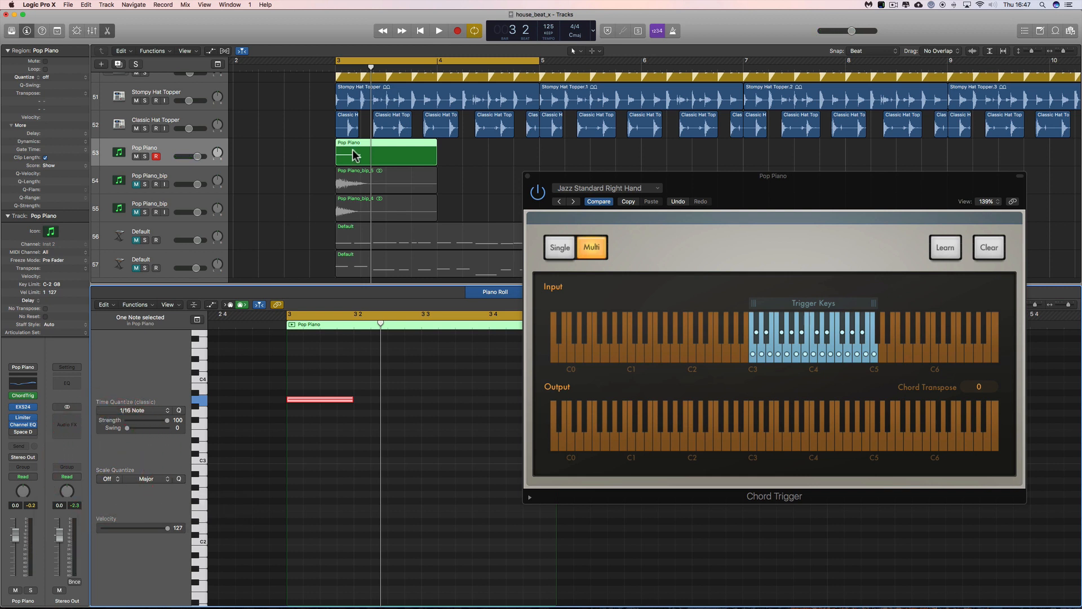
pyautogui.press('space')
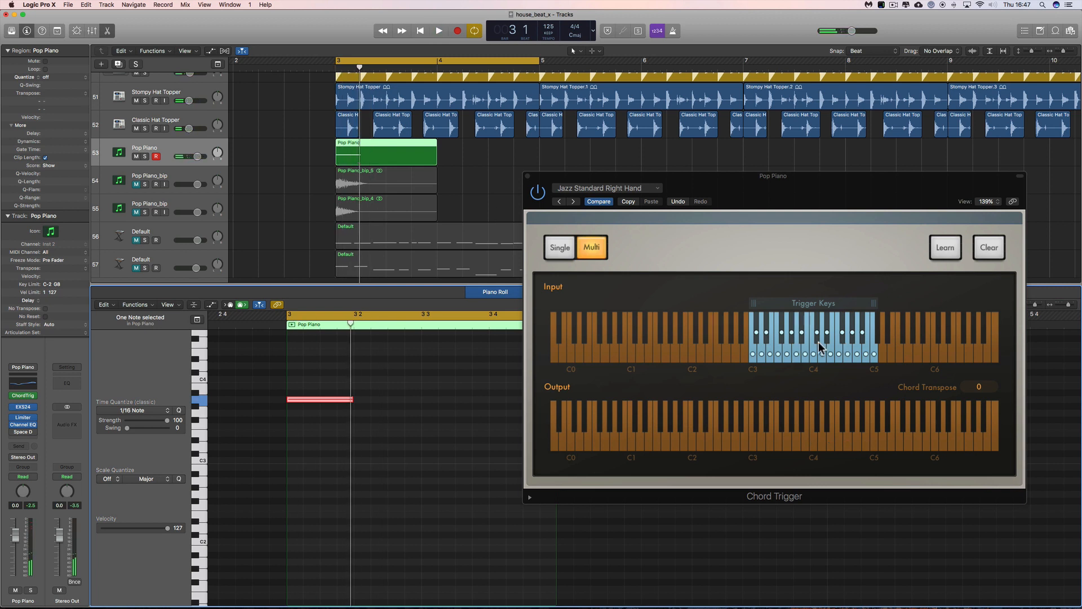
# Bounce the Pop Piano region in place to a new track with the source muted, and mute the bounced track.
pyautogui.rightClick(367, 156)
pyautogui.click(374, 160)
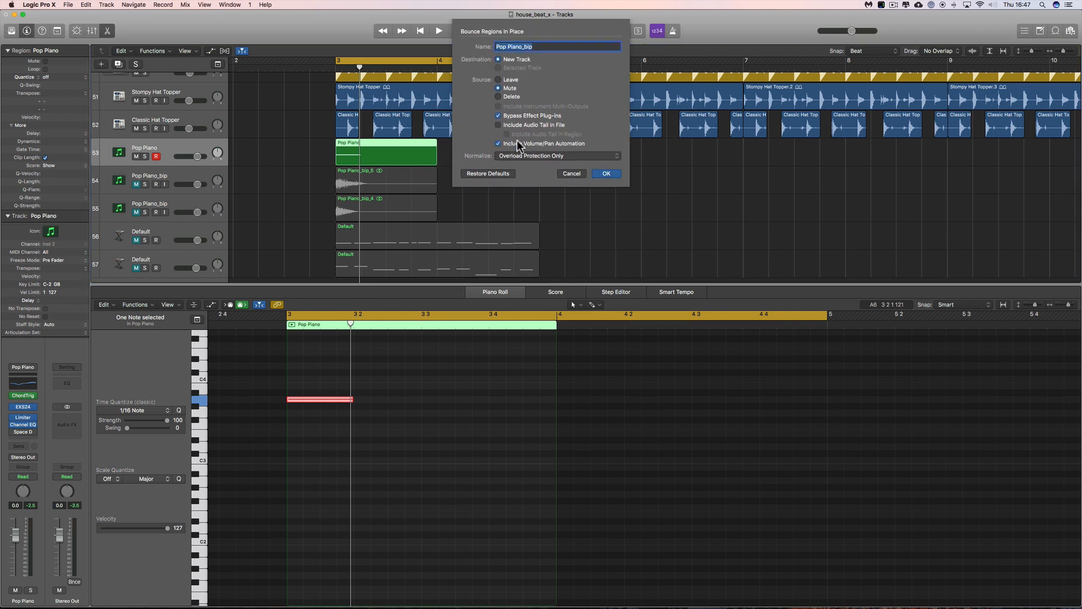
pyautogui.click(598, 174)
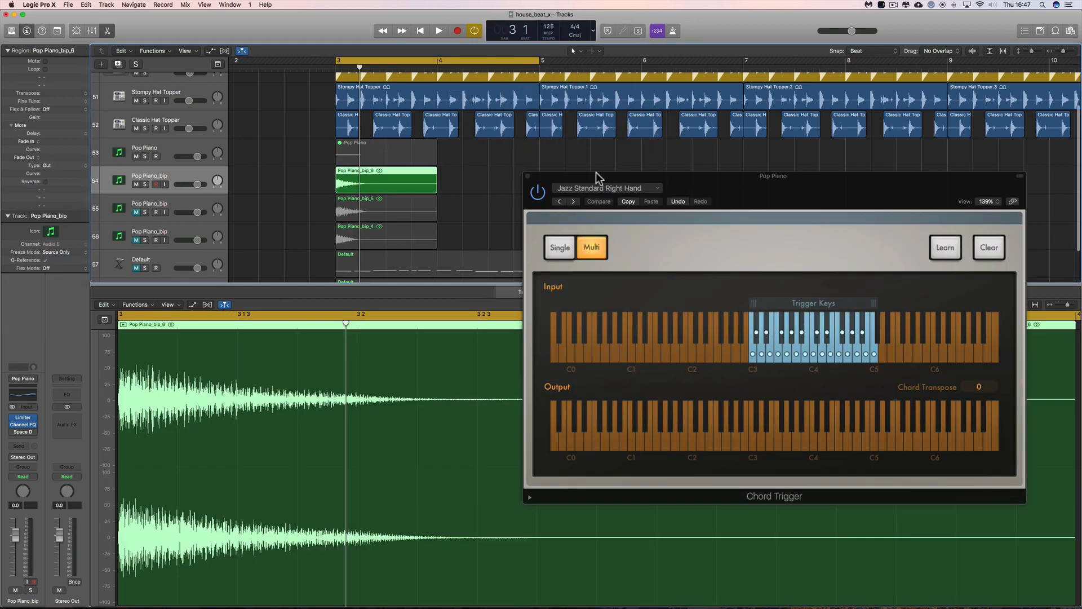
pyautogui.click(136, 185)
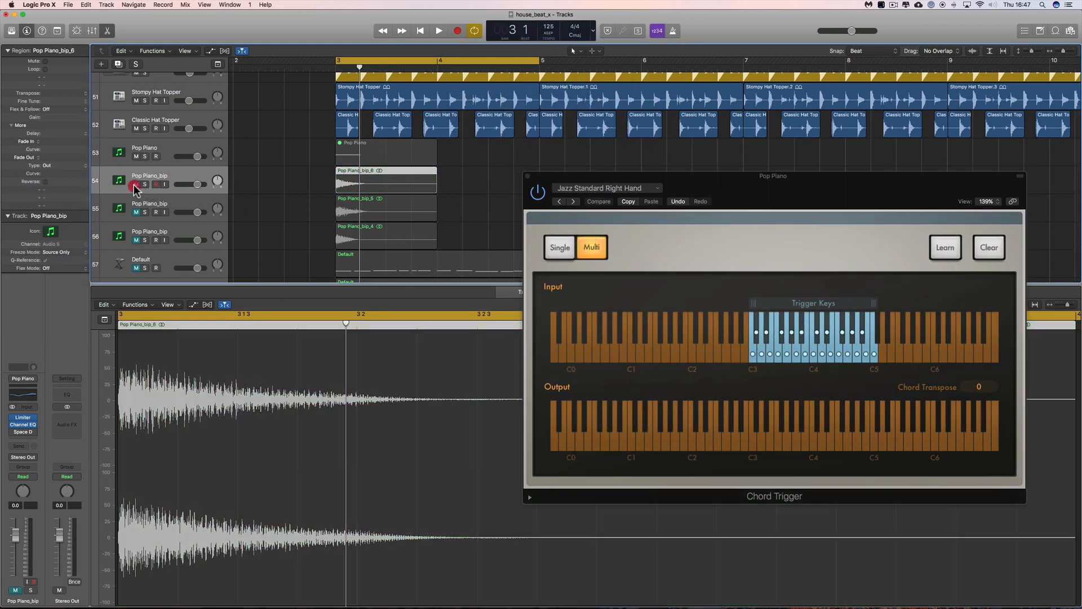
# Create one software instrument track below the last Default track and load Alchemy as its instrument.
pyautogui.scroll(-2, 273, 230)
pyautogui.click(179, 252)
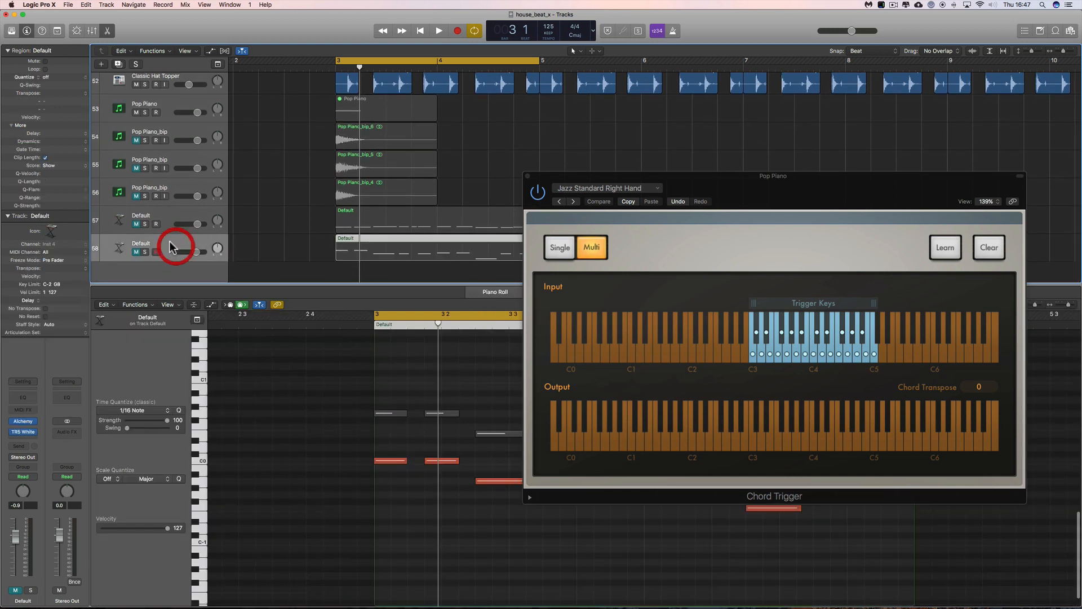
pyautogui.click(101, 65)
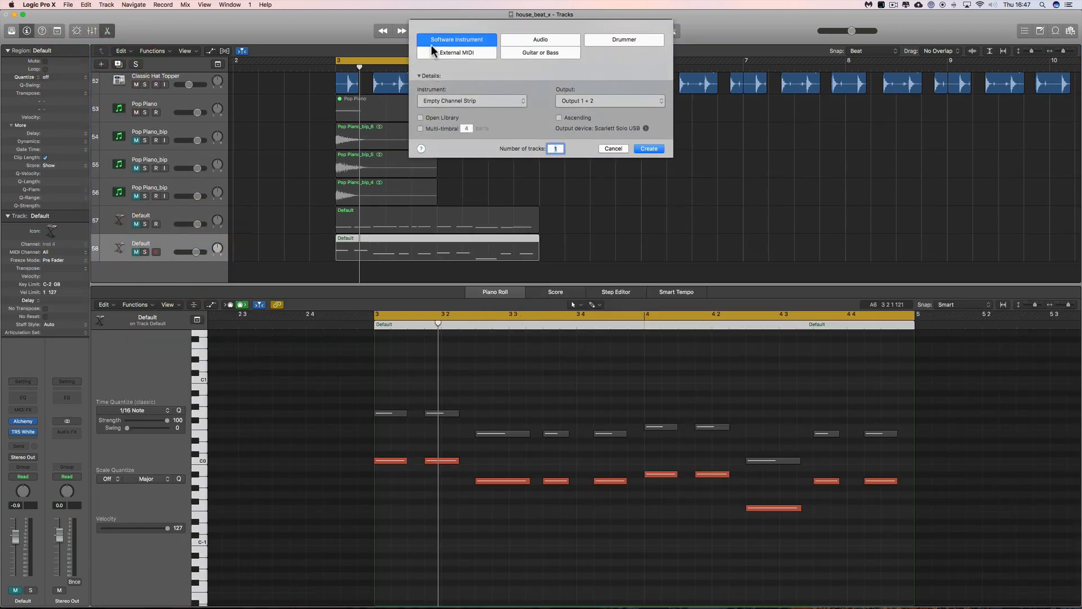
pyautogui.click(657, 148)
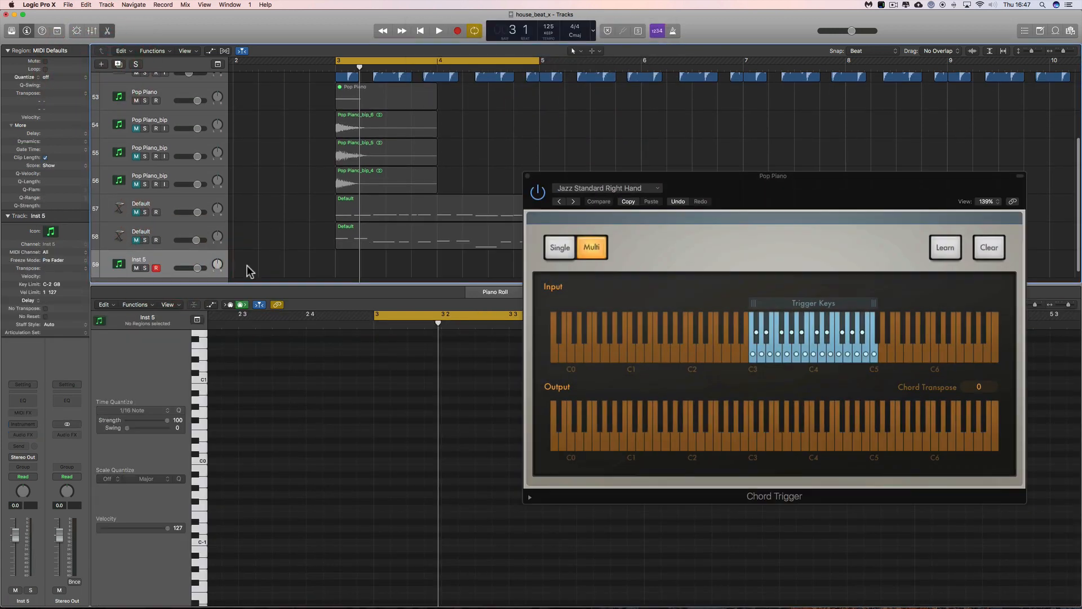
pyautogui.click(34, 425)
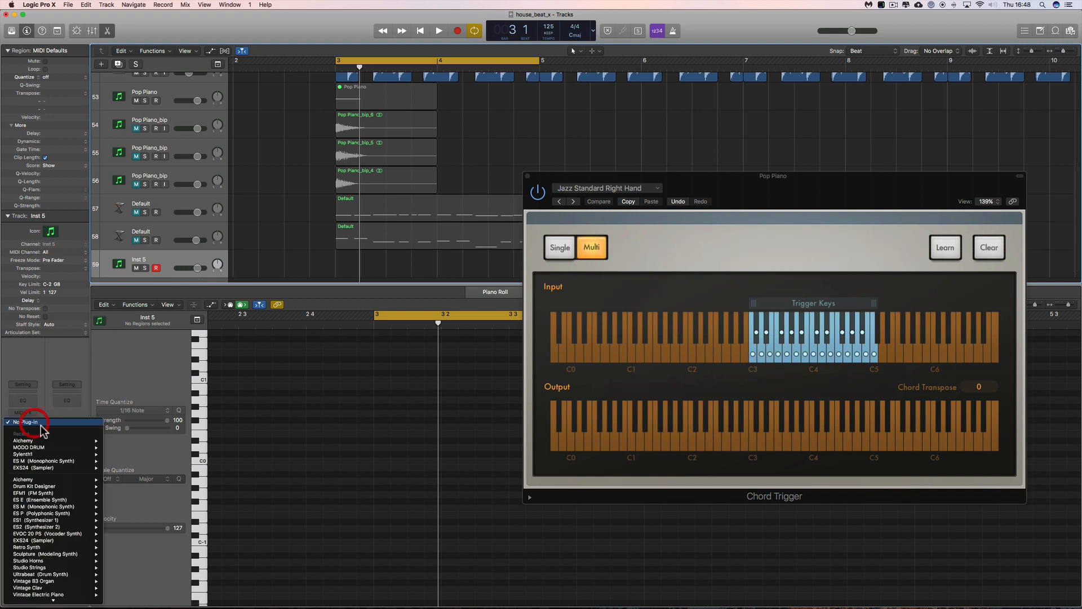
pyautogui.moveTo(38, 444)
pyautogui.click(120, 441)
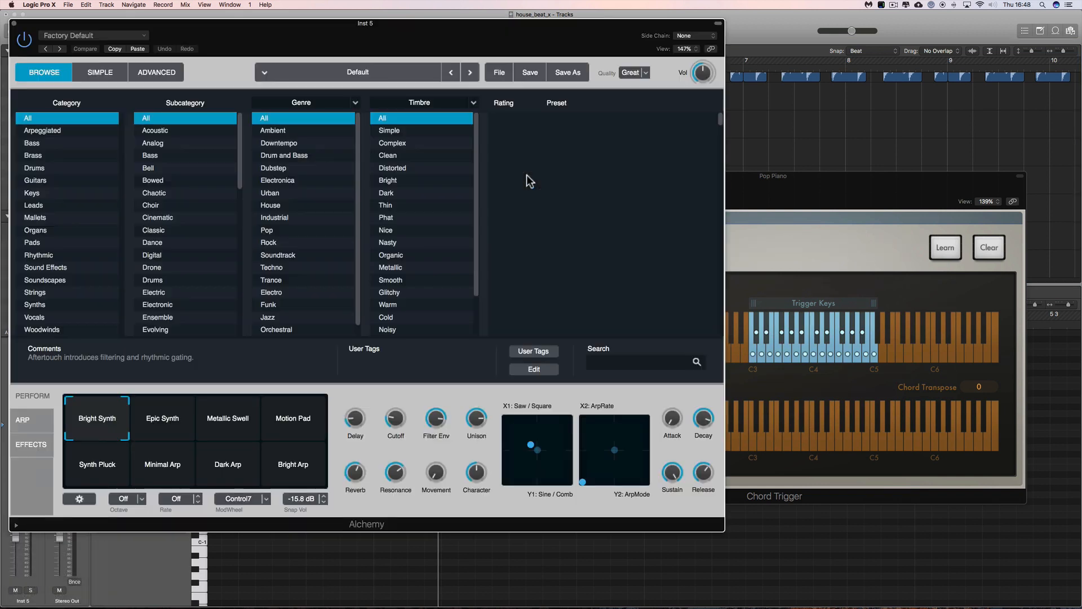
# Close the Chord Trigger window and show the project audio browser, positioning the Alchemy window beside it.
pyautogui.click(522, 176)
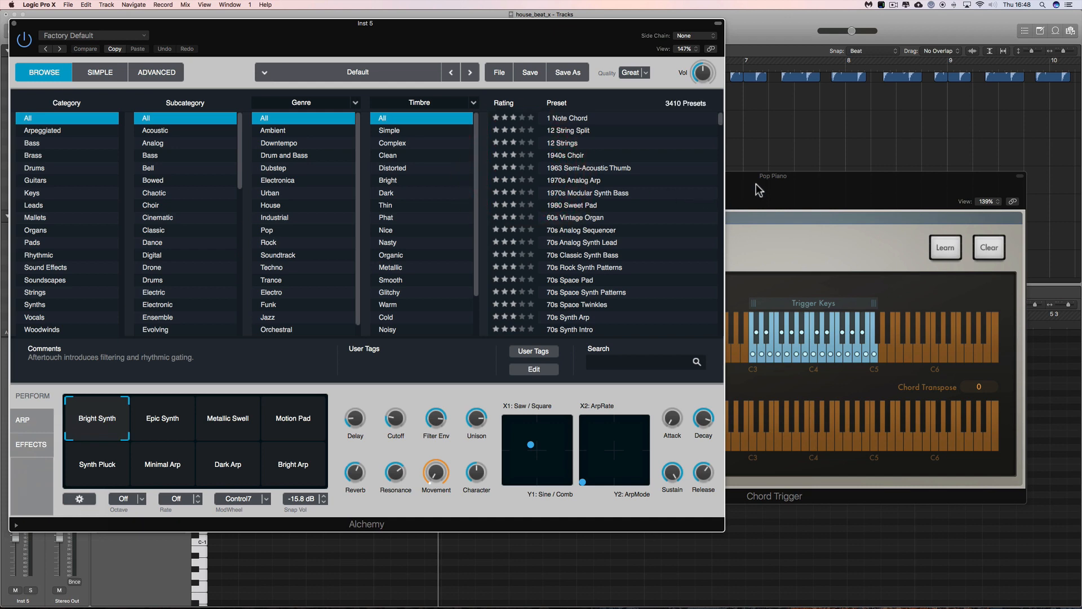
pyautogui.click(756, 188)
pyautogui.click(521, 175)
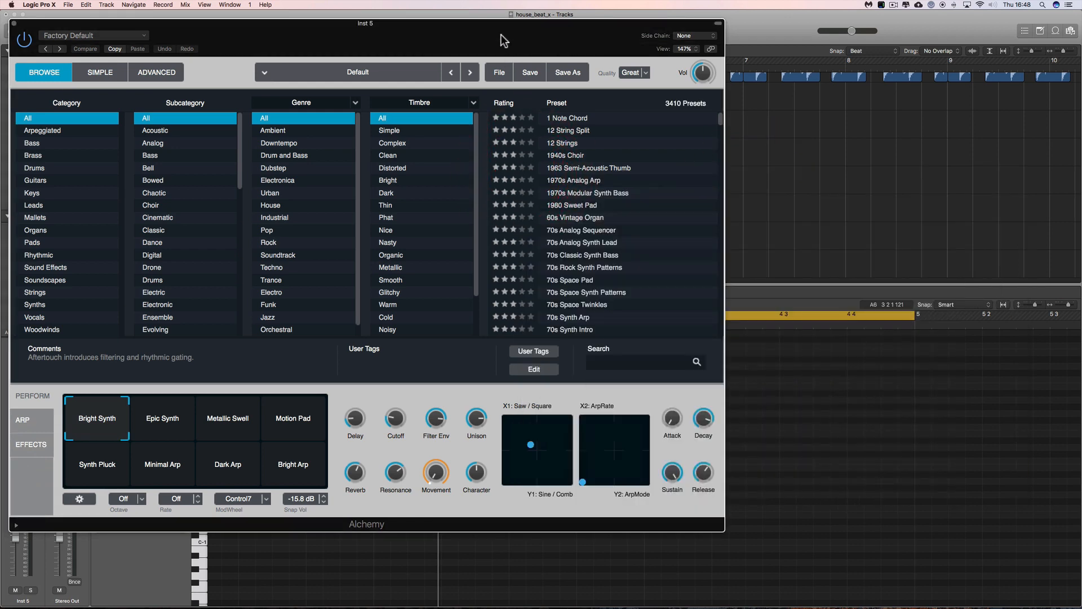
pyautogui.moveTo(501, 39); pyautogui.dragTo(561, 116)
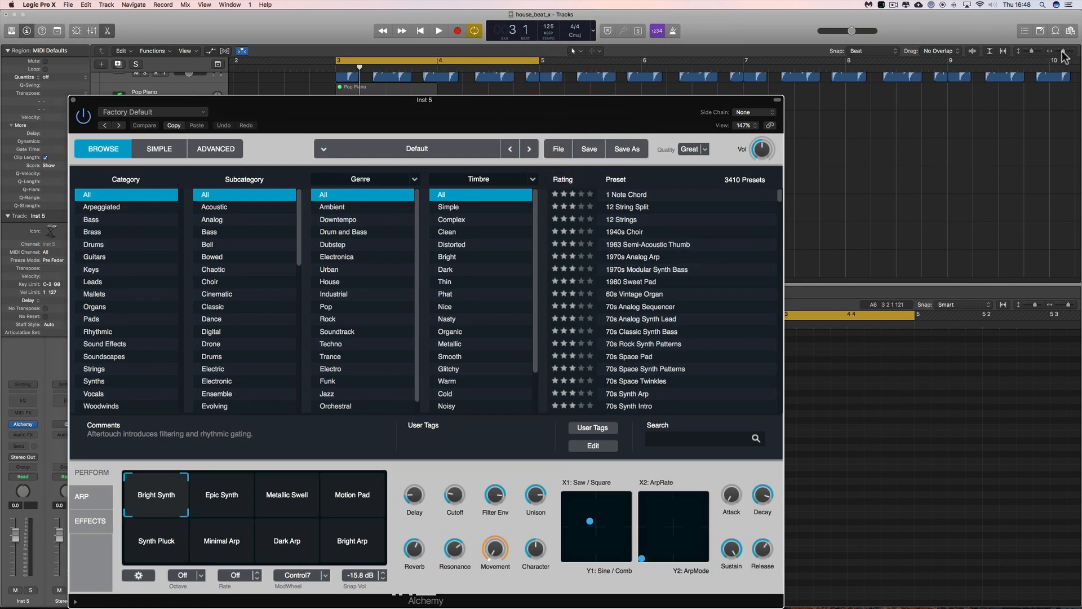
pyautogui.click(1073, 32)
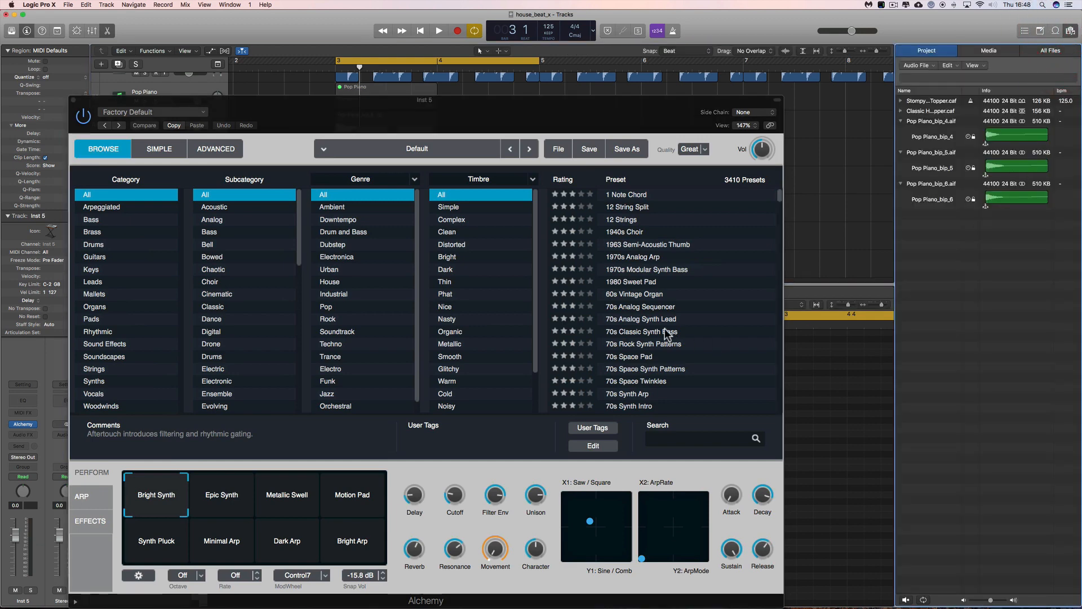
pyautogui.moveTo(416, 107); pyautogui.dragTo(437, 56)
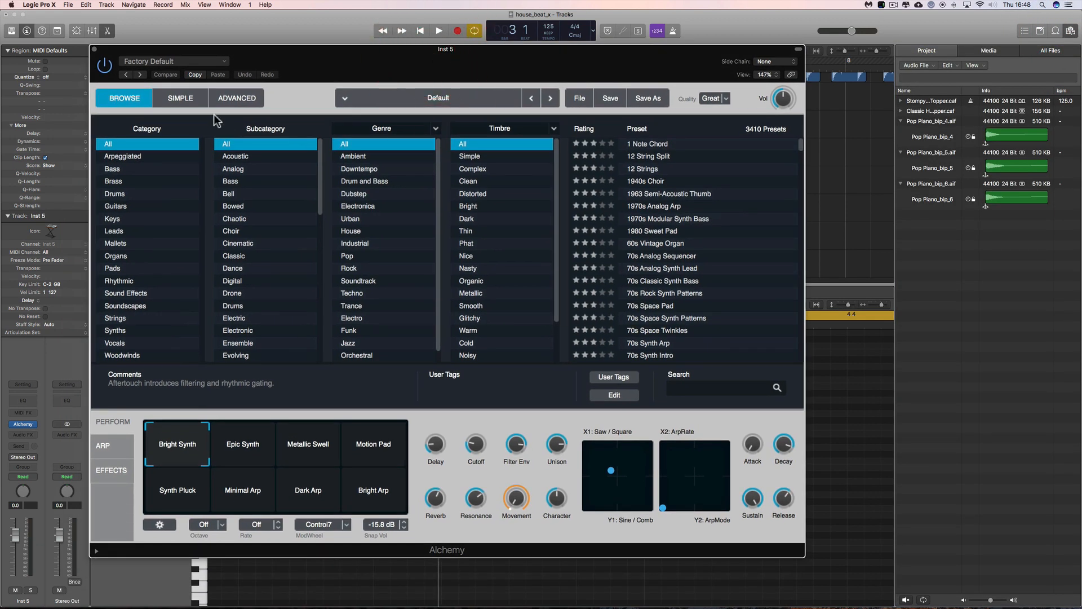
# Switch Alchemy to its advanced view and initialize the preset.
pyautogui.click(238, 100)
pyautogui.click(580, 98)
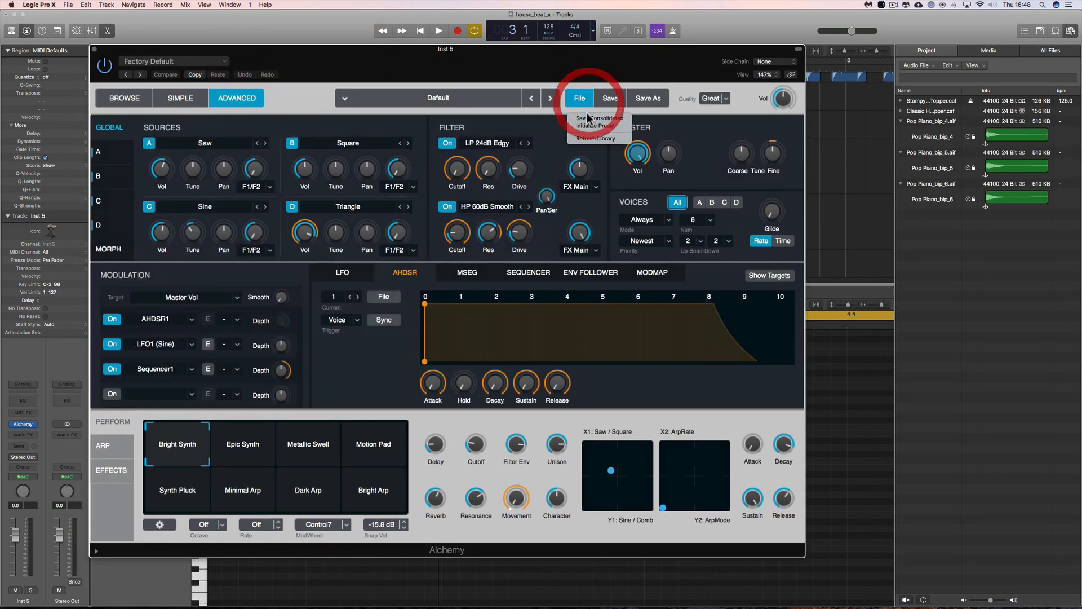
pyautogui.click(591, 126)
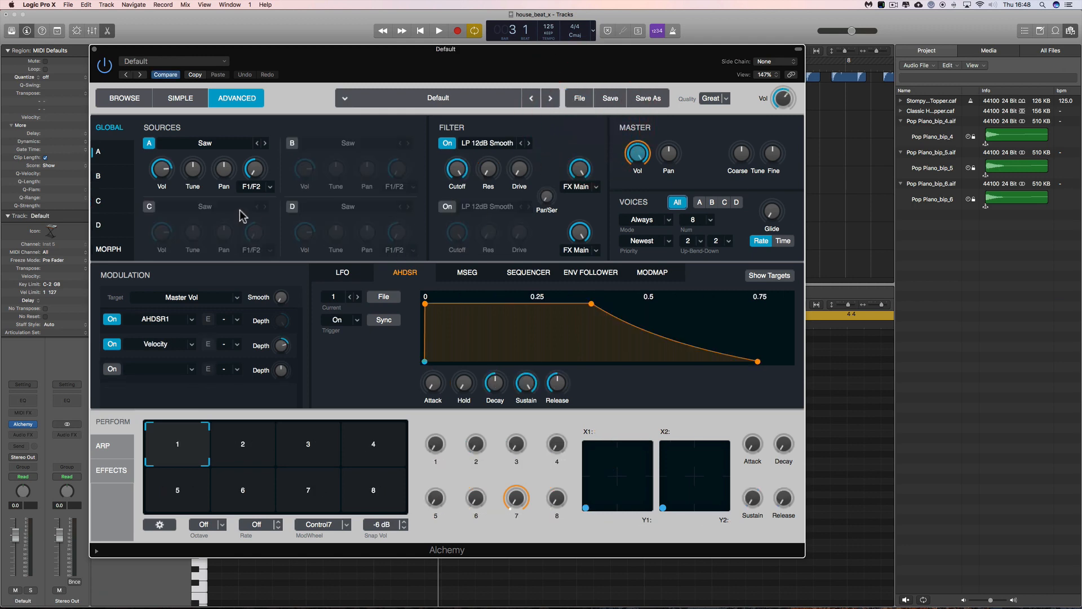
# Import the Pop Piano_bip_6 audio into Alchemy's source A with Sampler analysis mode and Pitch mapping, previewing the file first.
pyautogui.click(120, 165)
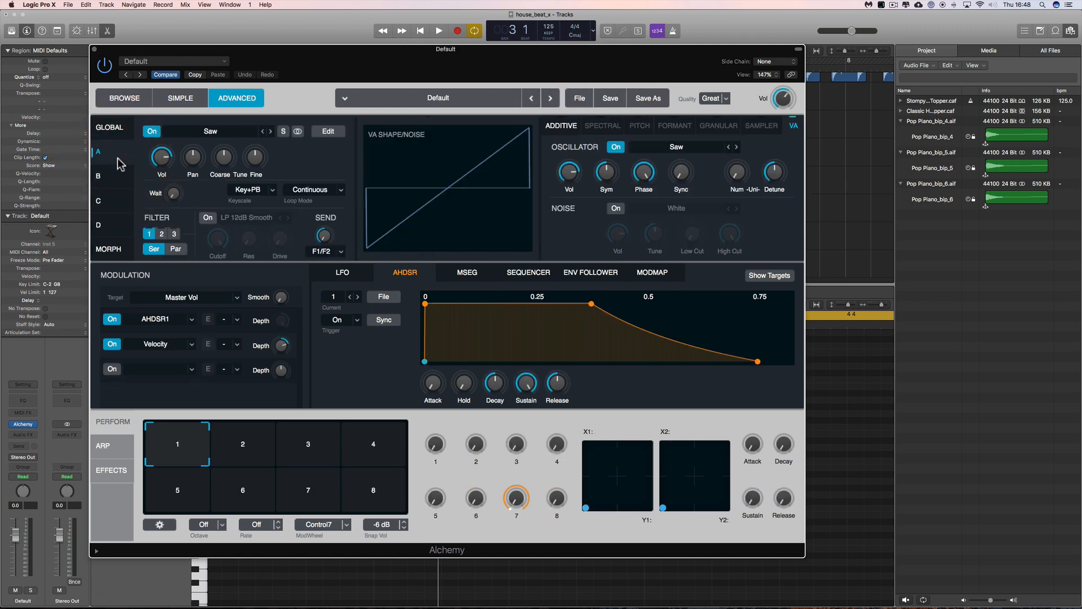
pyautogui.click(115, 127)
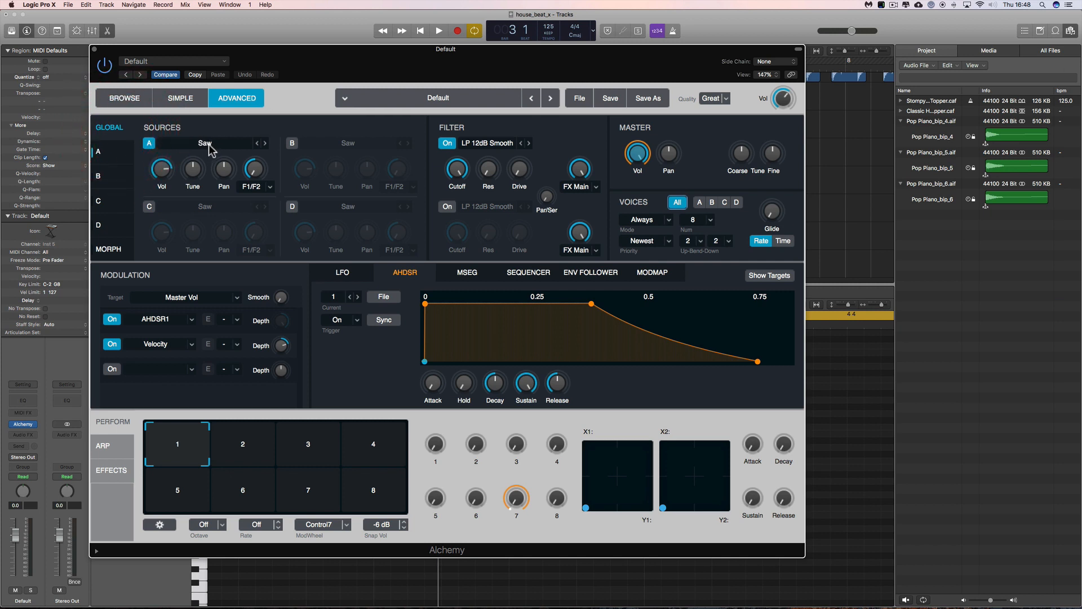
pyautogui.click(121, 150)
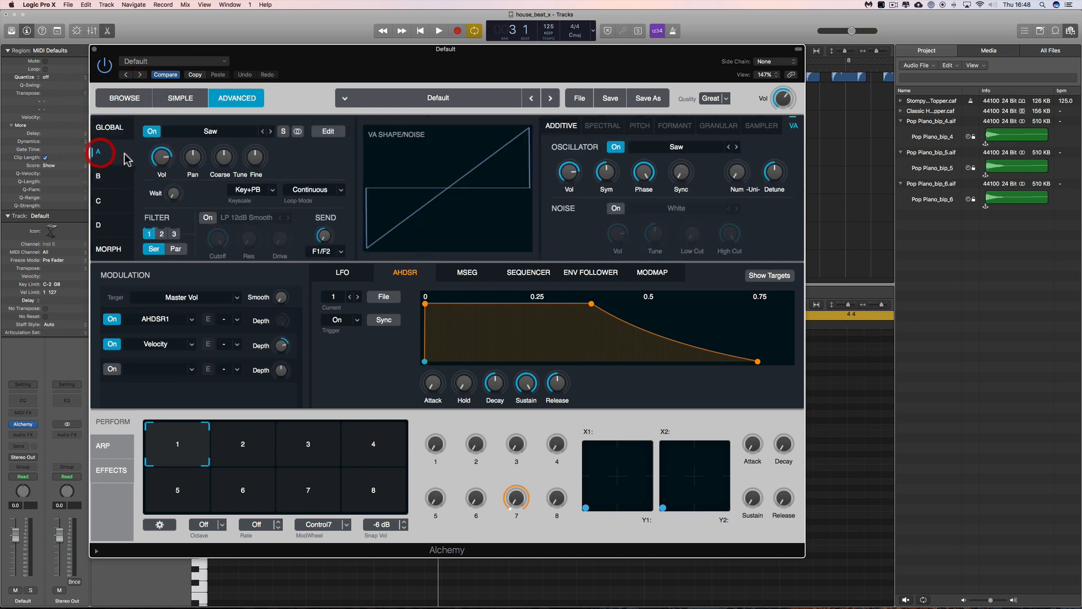
pyautogui.click(212, 133)
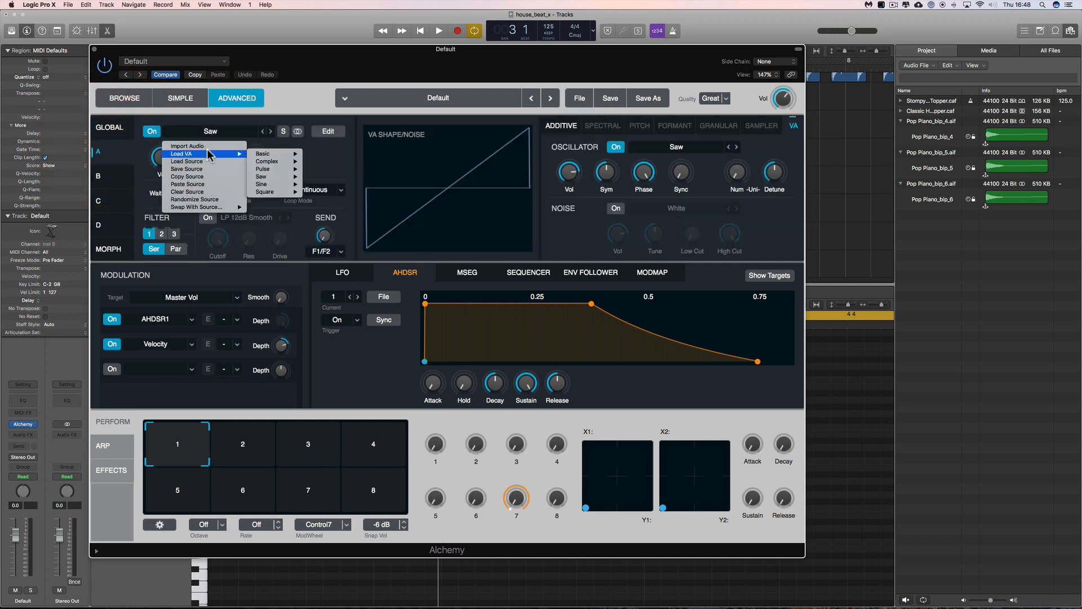
pyautogui.click(205, 146)
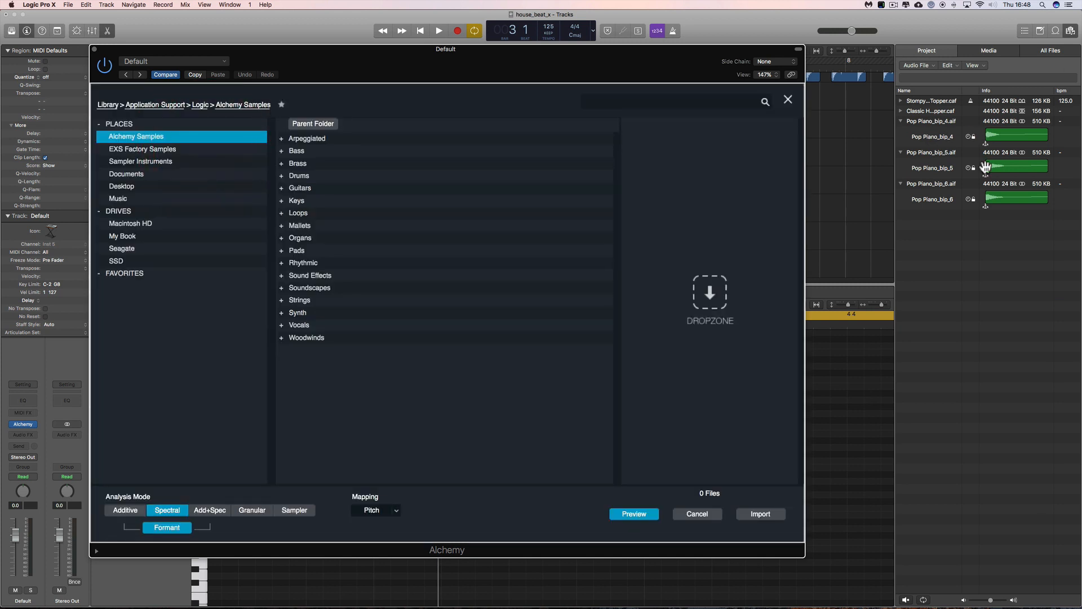
pyautogui.moveTo(939, 201); pyautogui.dragTo(659, 125)
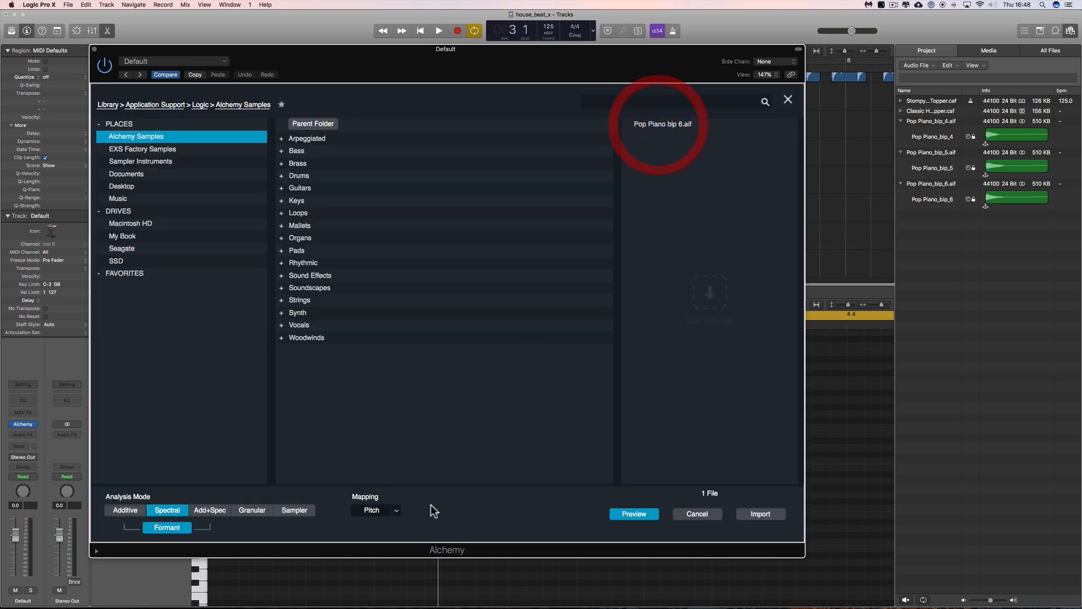
pyautogui.click(306, 512)
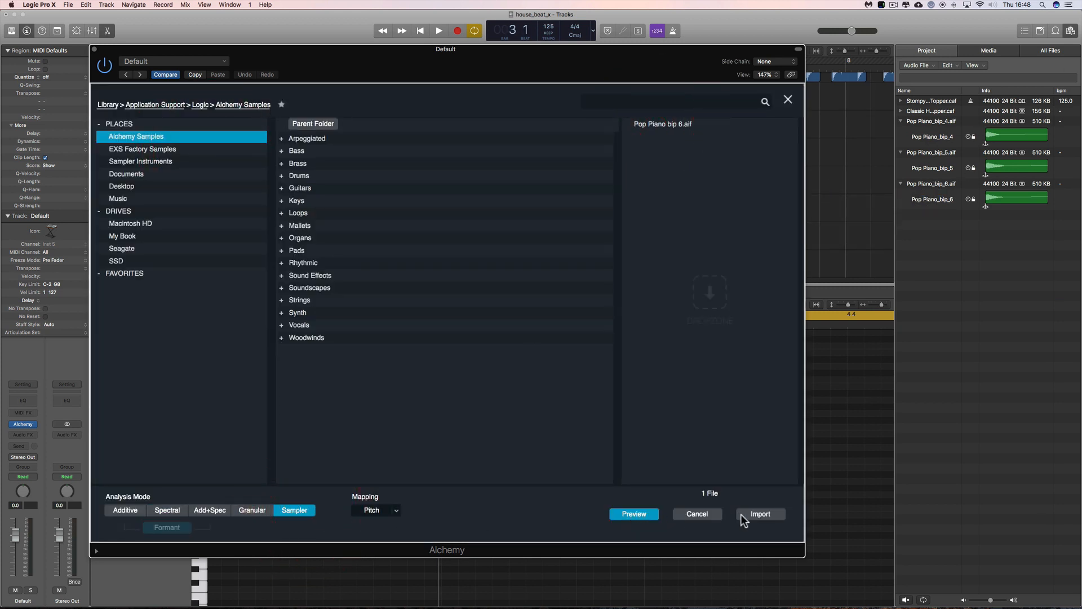
pyautogui.click(675, 130)
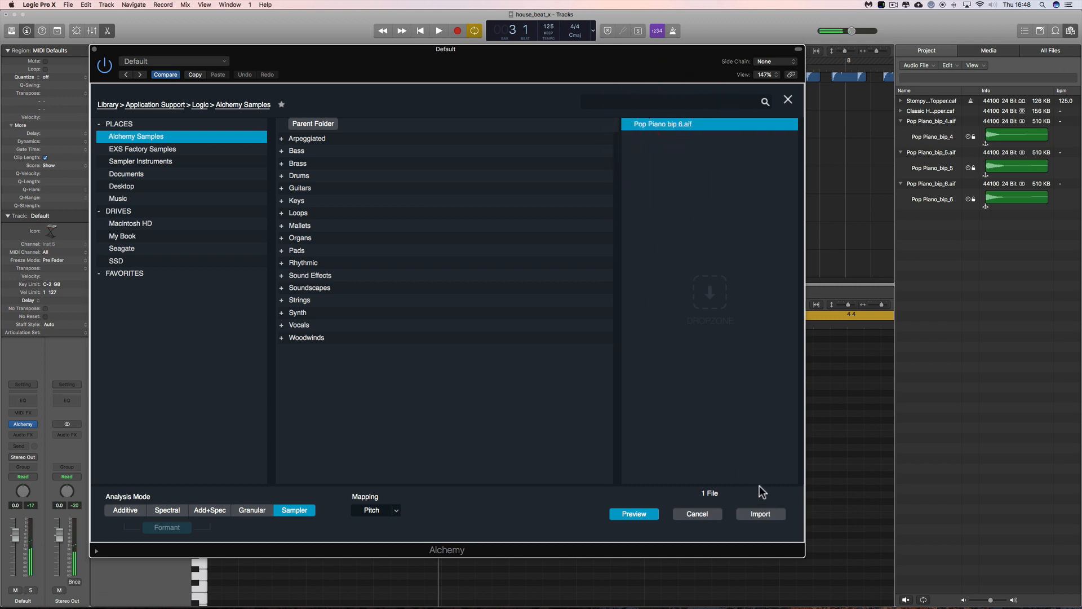
pyautogui.click(760, 514)
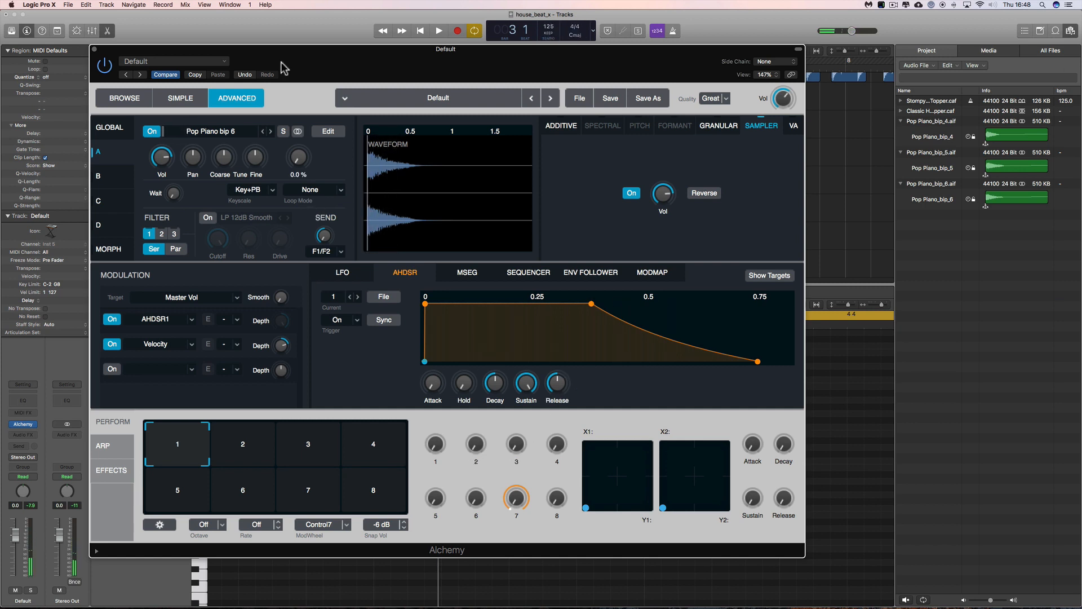
# Show Alchemy's global settings with Filter 1 Cutoff as the modulation target, and move its window clear of the arrangement.
pyautogui.moveTo(283, 67); pyautogui.dragTo(318, 87)
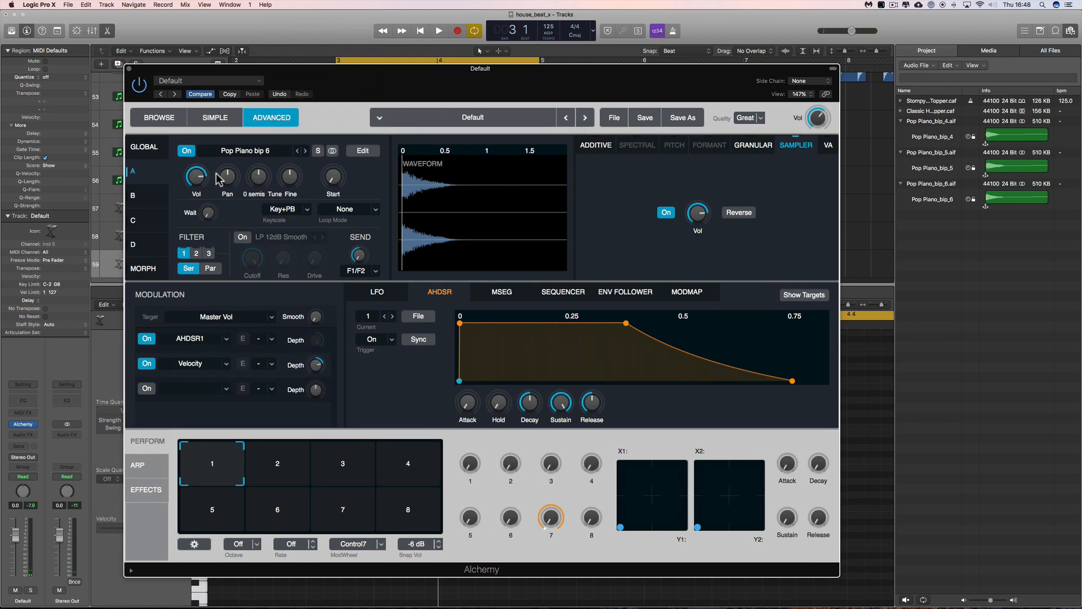
pyautogui.click(158, 148)
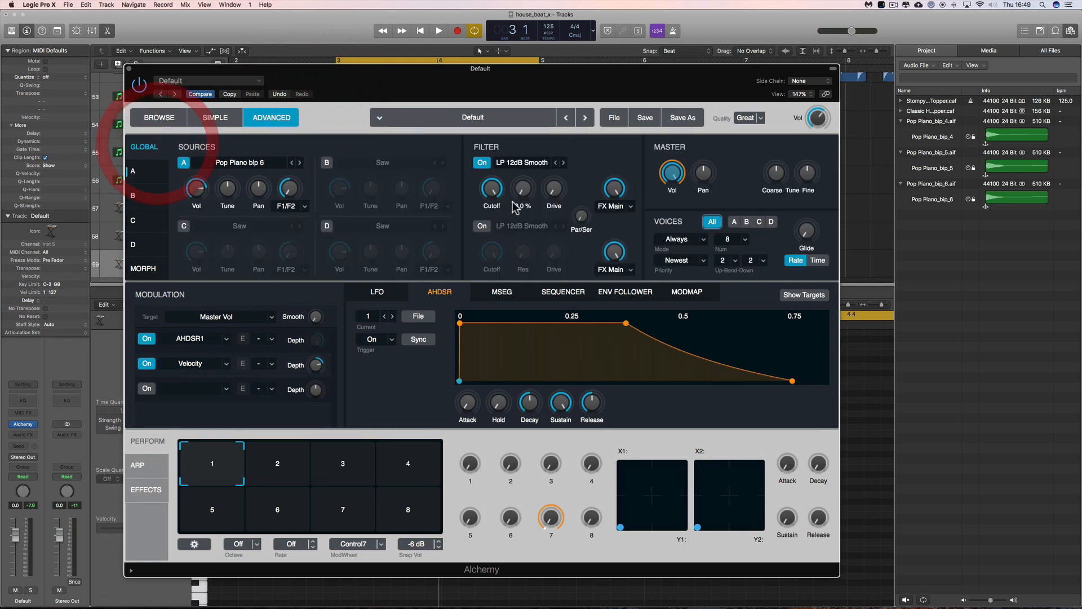
pyautogui.click(494, 188)
pyautogui.moveTo(312, 96); pyautogui.dragTo(573, 165)
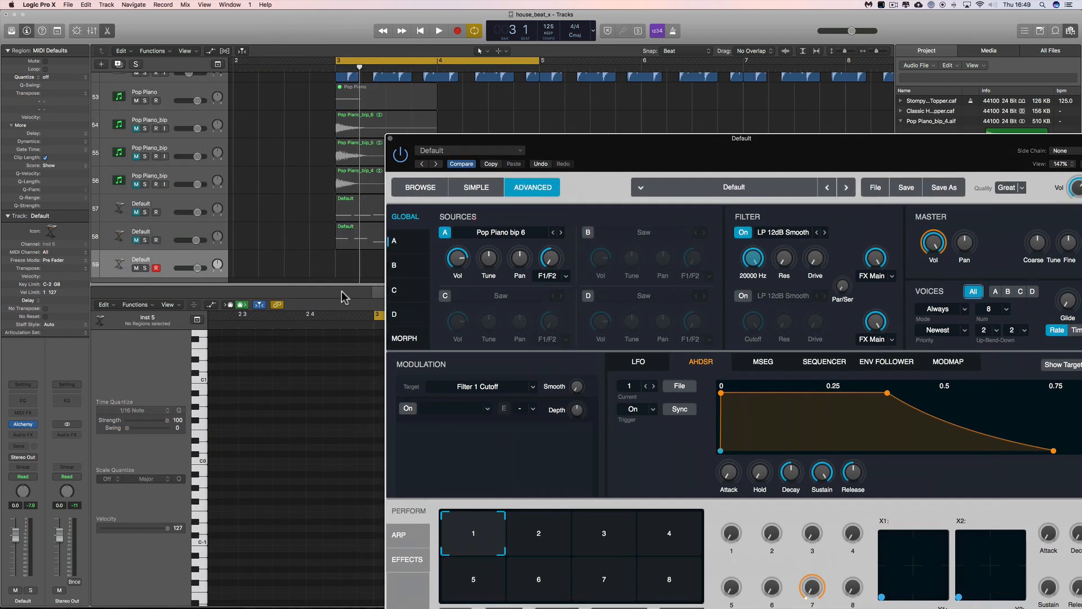
pyautogui.moveTo(450, 142); pyautogui.dragTo(579, 123)
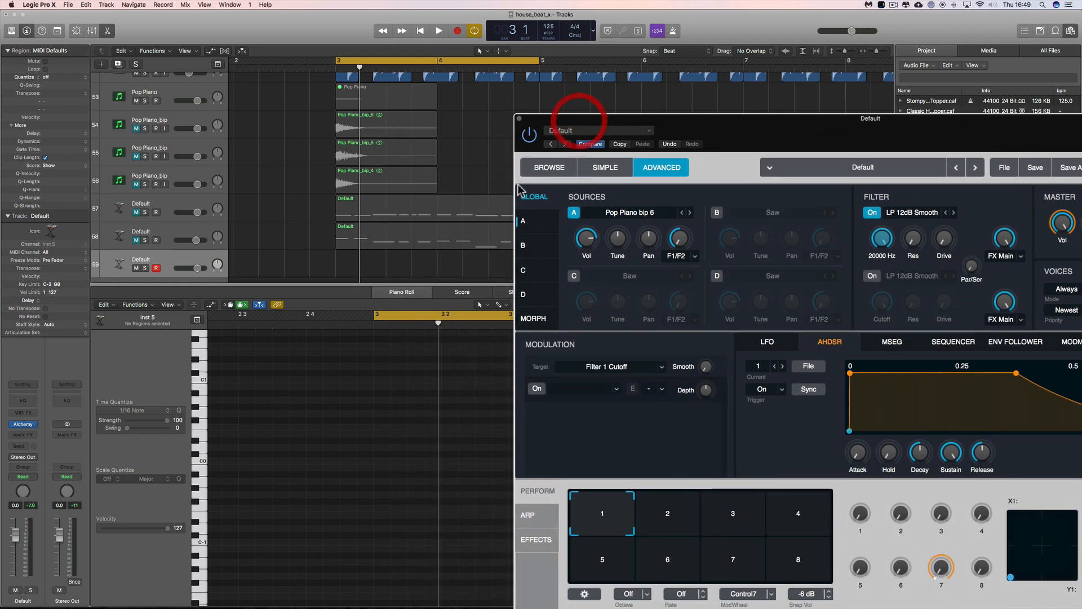
# Copy the Default region from track 57 to the new Alchemy track 59, starting at bar 3.
pyautogui.click(383, 216)
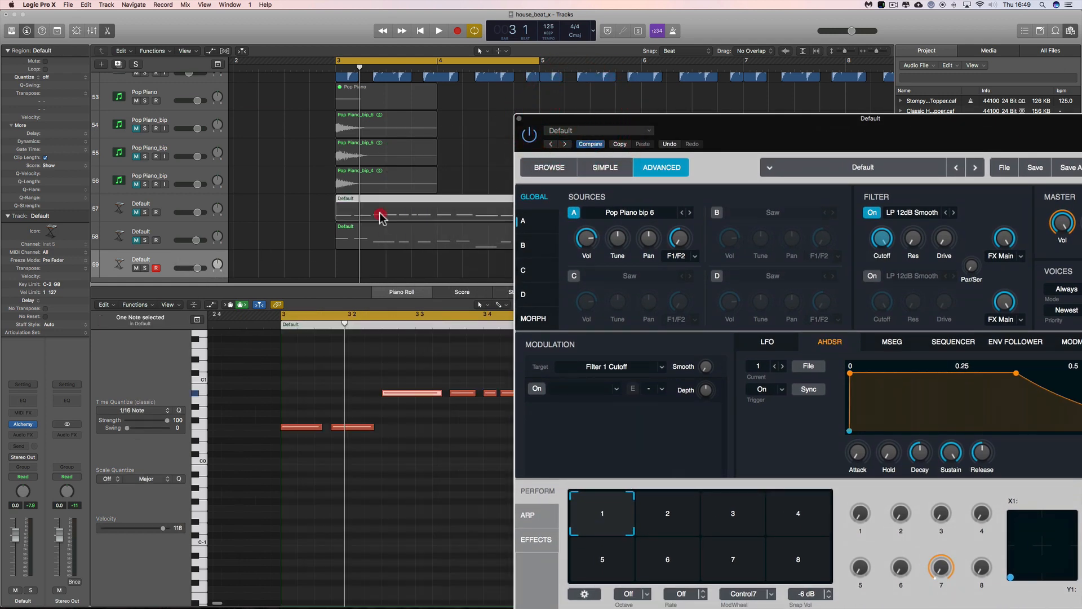
pyautogui.hscroll(2, 379, 235)
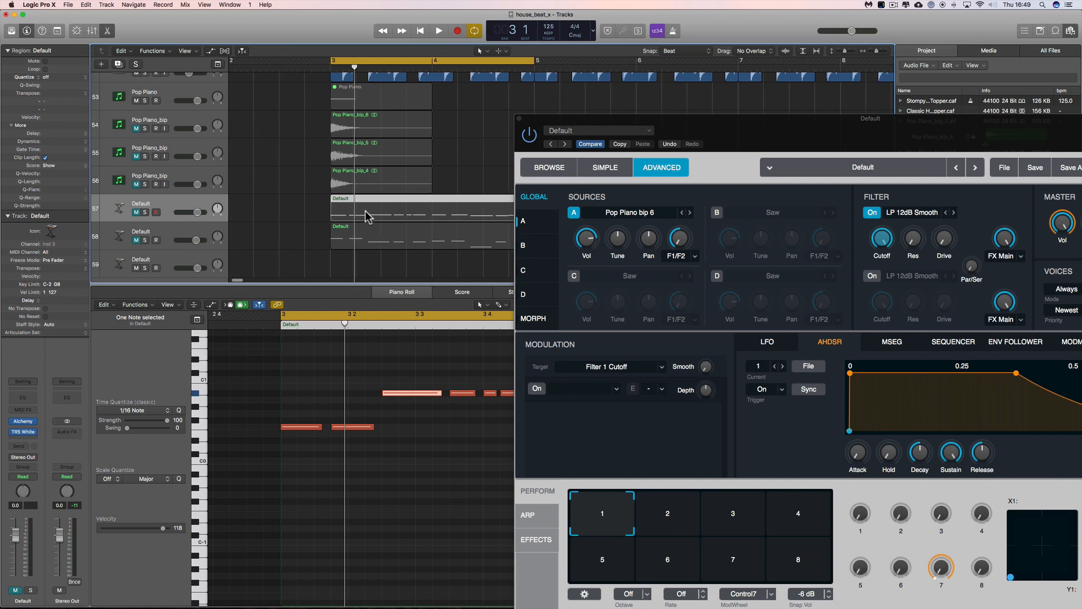
pyautogui.moveTo(366, 217); pyautogui.dragTo(364, 265)
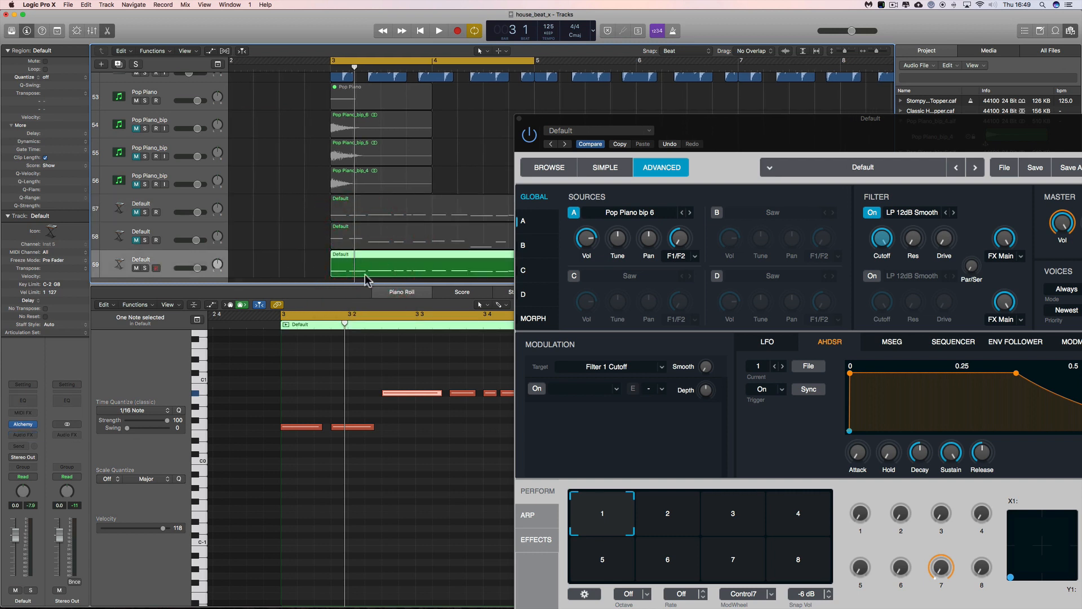
# Stop playback, hide the browser, and move the Alchemy window clear of the Piano Roll notes.
pyautogui.press('space')
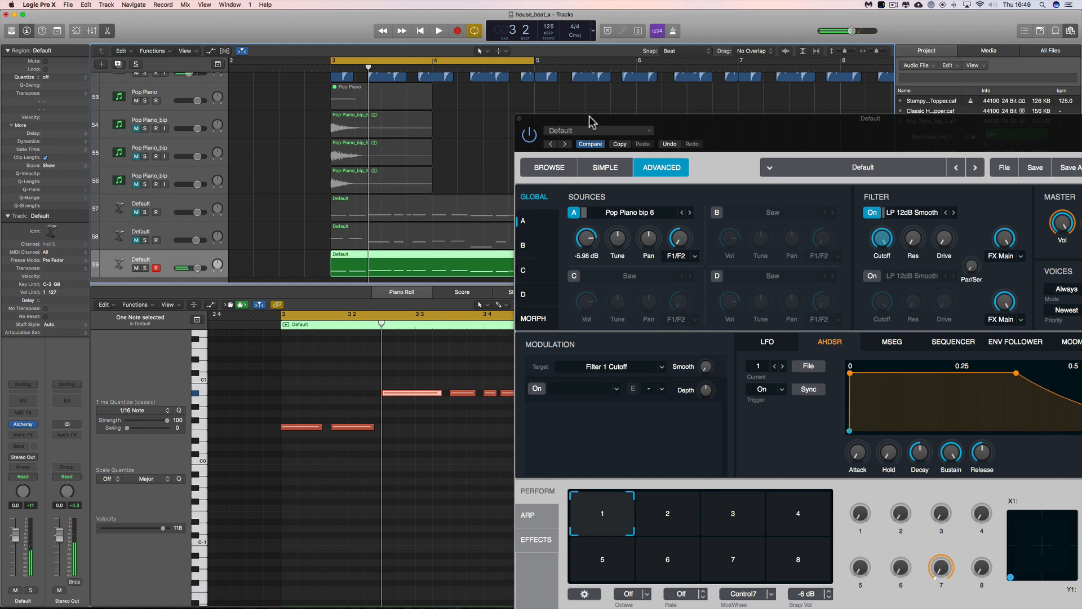
pyautogui.moveTo(592, 121); pyautogui.dragTo(790, 386)
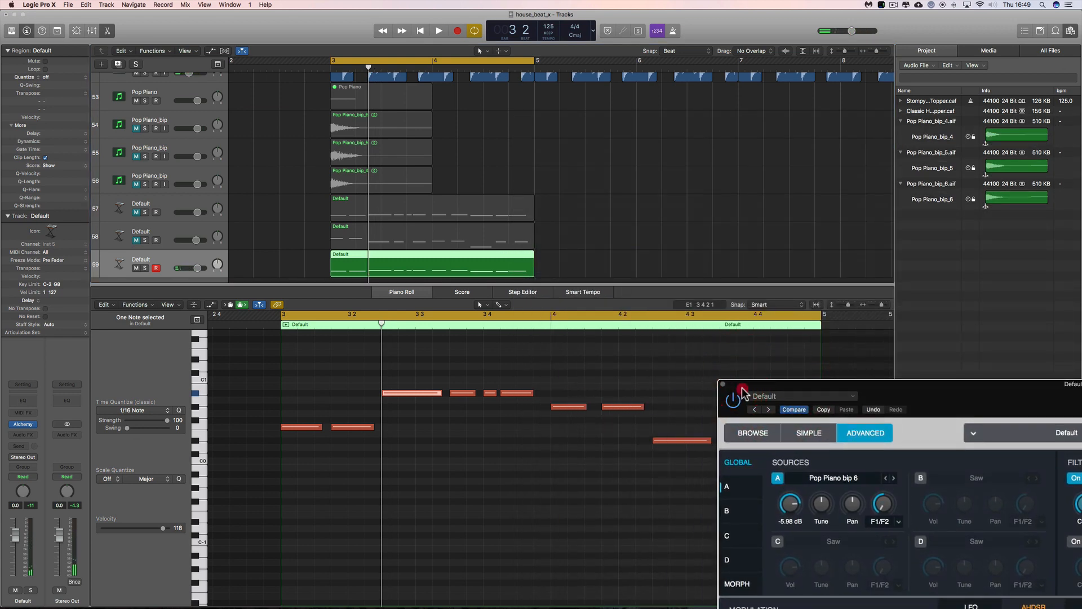
pyautogui.click(1072, 31)
pyautogui.moveTo(822, 388); pyautogui.dragTo(888, 491)
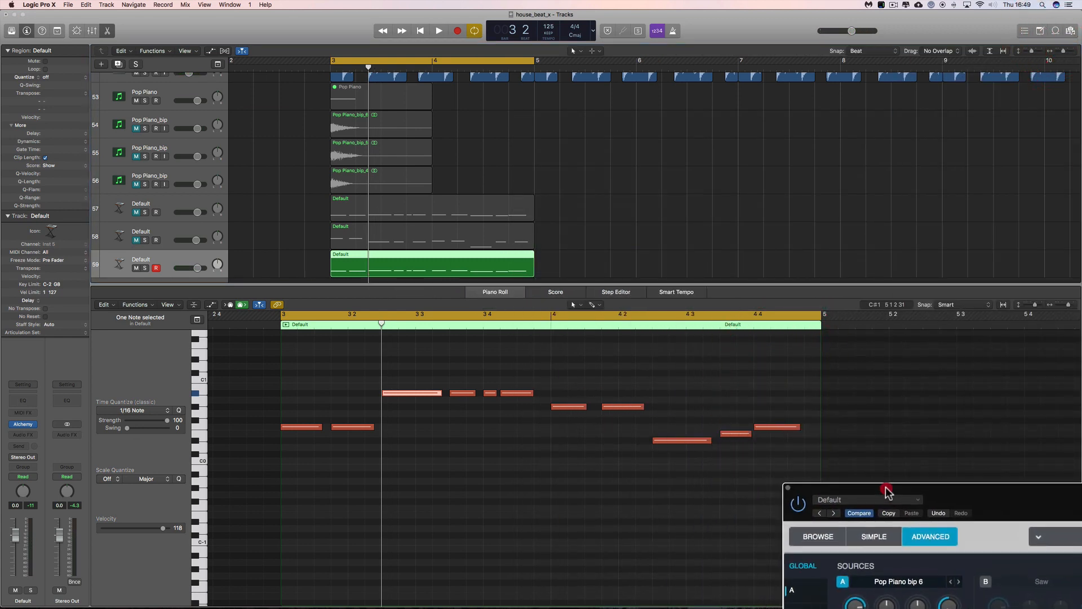
# Transpose all eleven copied notes up so the melody starts on C2, audition it, and check the repeated F2 and C2 notes.
pyautogui.moveTo(783, 366); pyautogui.dragTo(309, 373)
pyautogui.scroll(3, 310, 488)
pyautogui.press('space')
pyautogui.press('space')
pyautogui.press('space')
pyautogui.scroll(3, 349, 409)
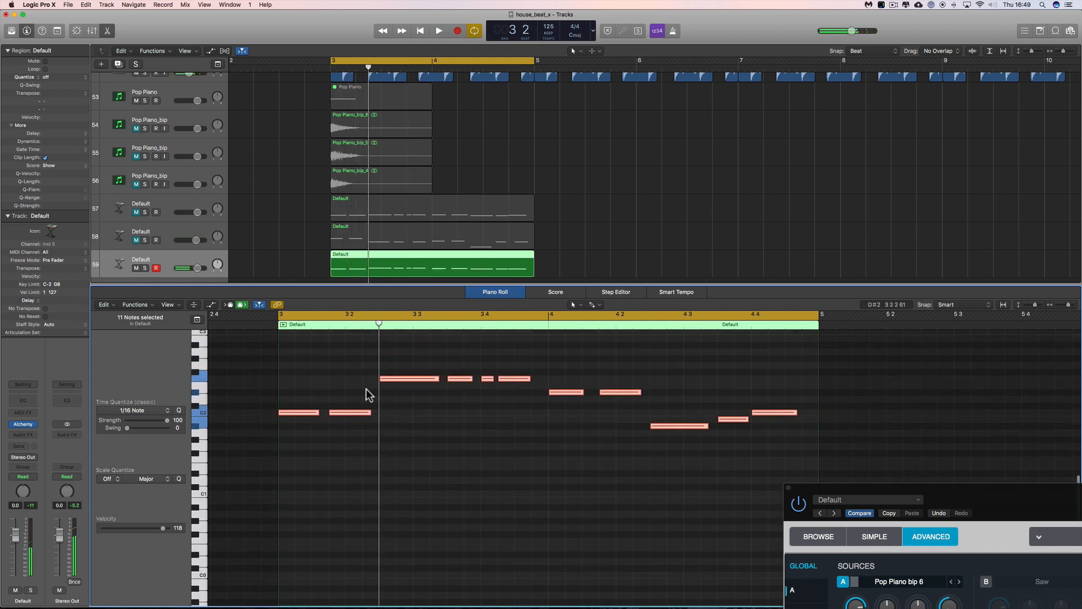
pyautogui.hscroll(-1, 373, 374)
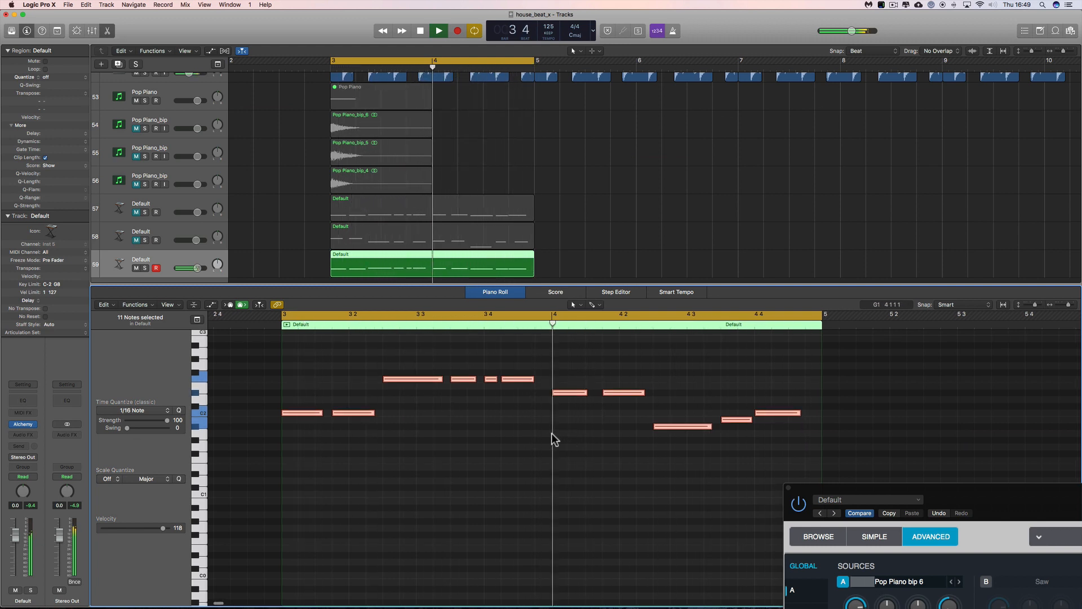
pyautogui.scroll(3, 551, 433)
pyautogui.press('space')
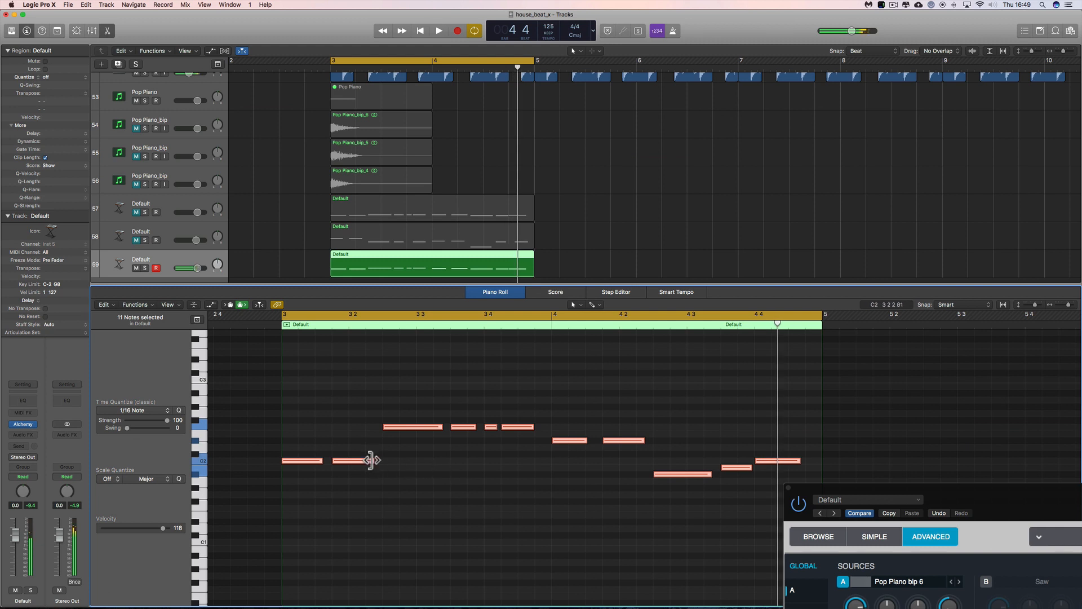
pyautogui.moveTo(383, 418); pyautogui.dragTo(518, 441)
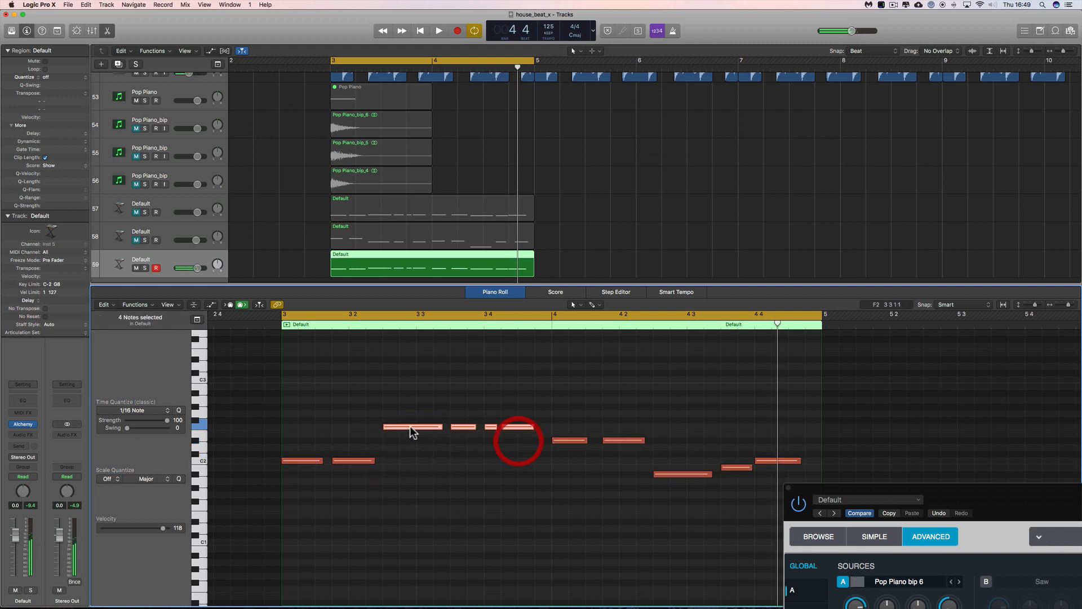
pyautogui.click(296, 460)
pyautogui.keyDown('shift'); pyautogui.click(353, 462); pyautogui.keyUp('shift')
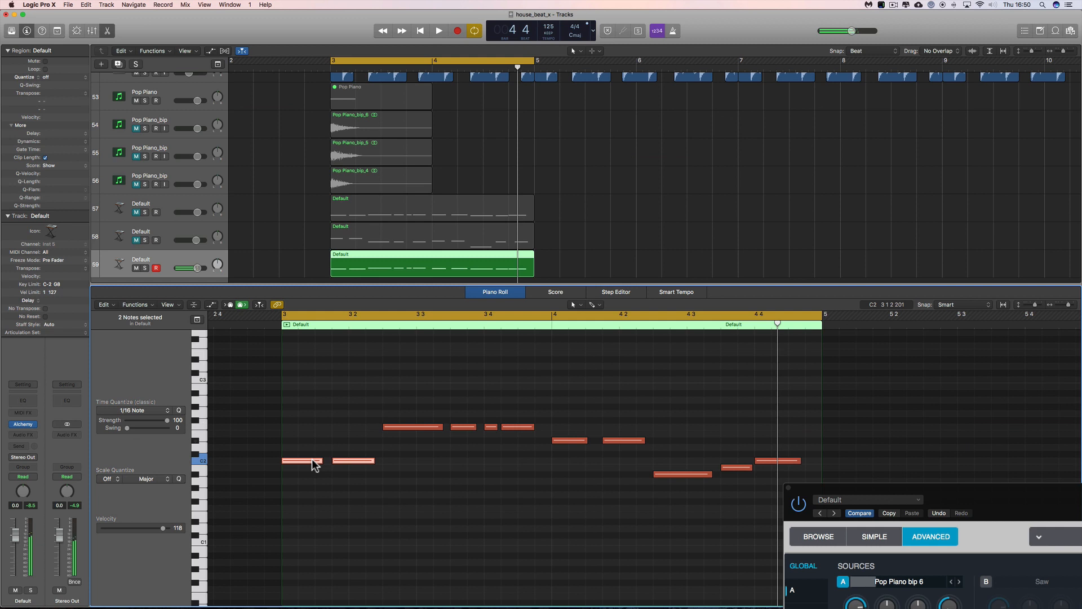
# Delete the copied Default region from track 59 and record a new melody there over bars 3 and 4.
pyautogui.click(426, 276)
pyautogui.press('Delete')
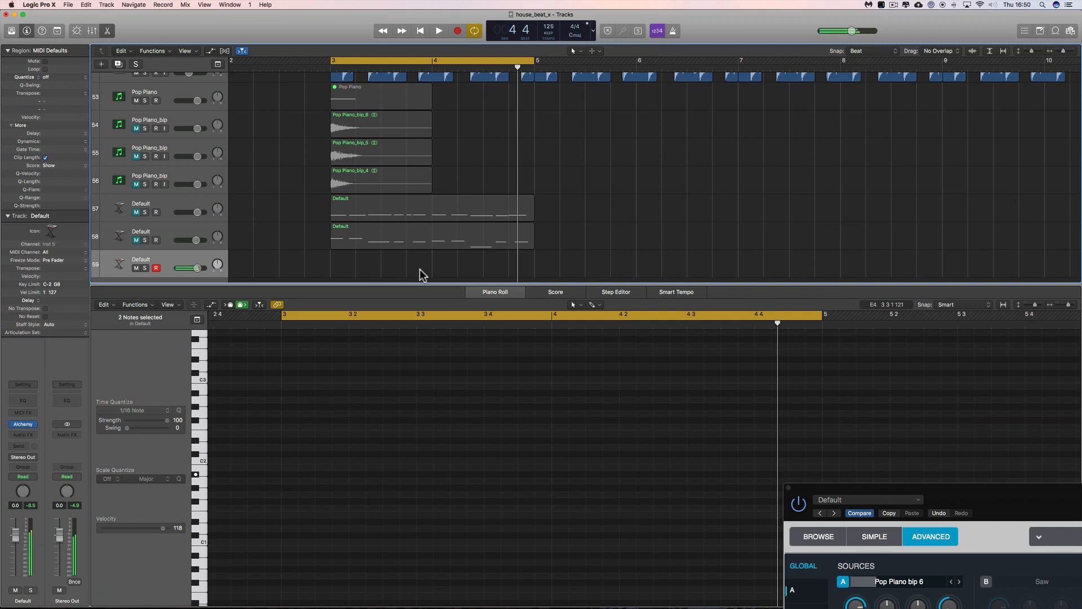
pyautogui.click(458, 31)
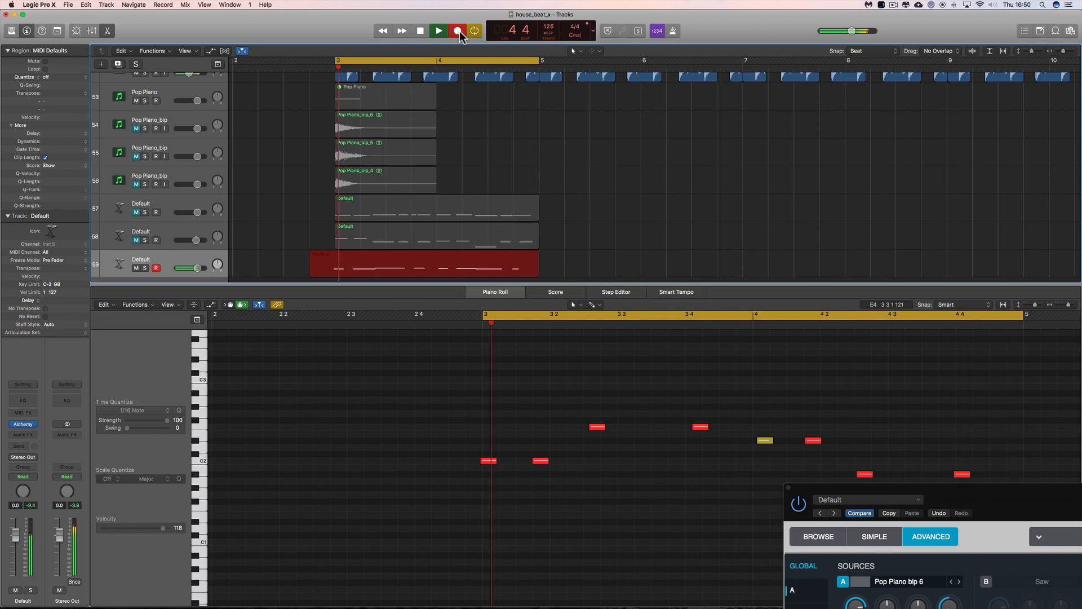
pyautogui.click(459, 32)
# Close the Alchemy window, quantize all the recorded notes to 1/16 Note, and audition the result.
pyautogui.hscroll(5, 630, 418)
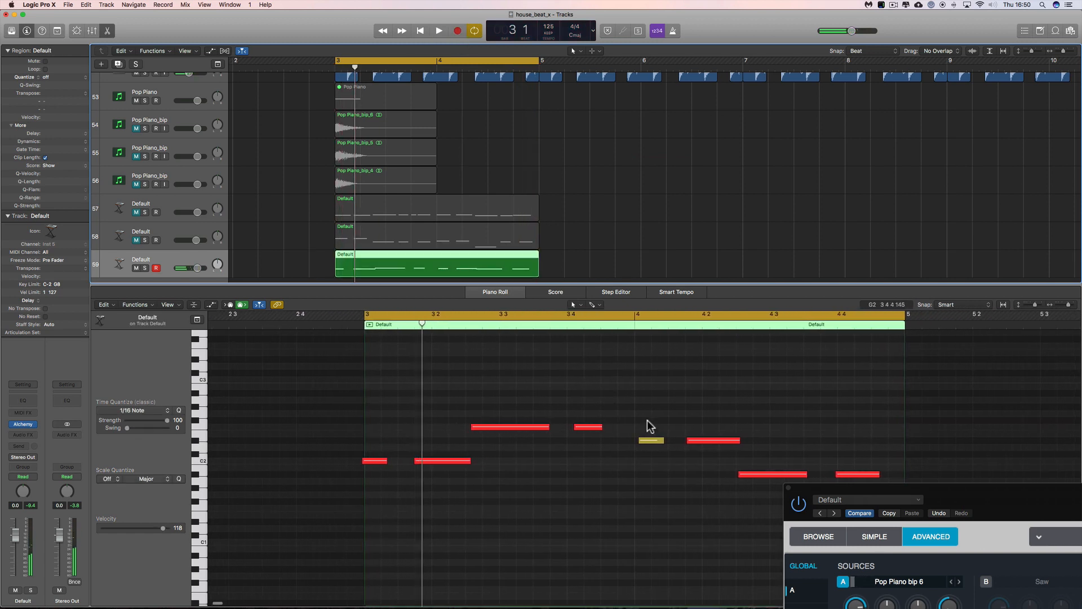
pyautogui.click(788, 488)
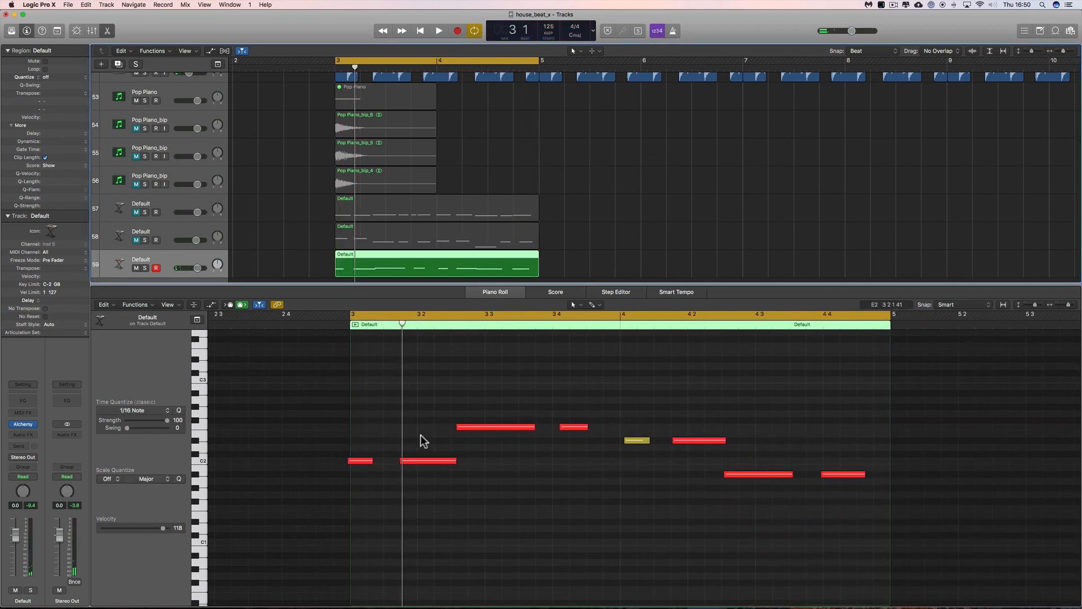
pyautogui.moveTo(344, 382); pyautogui.dragTo(880, 533)
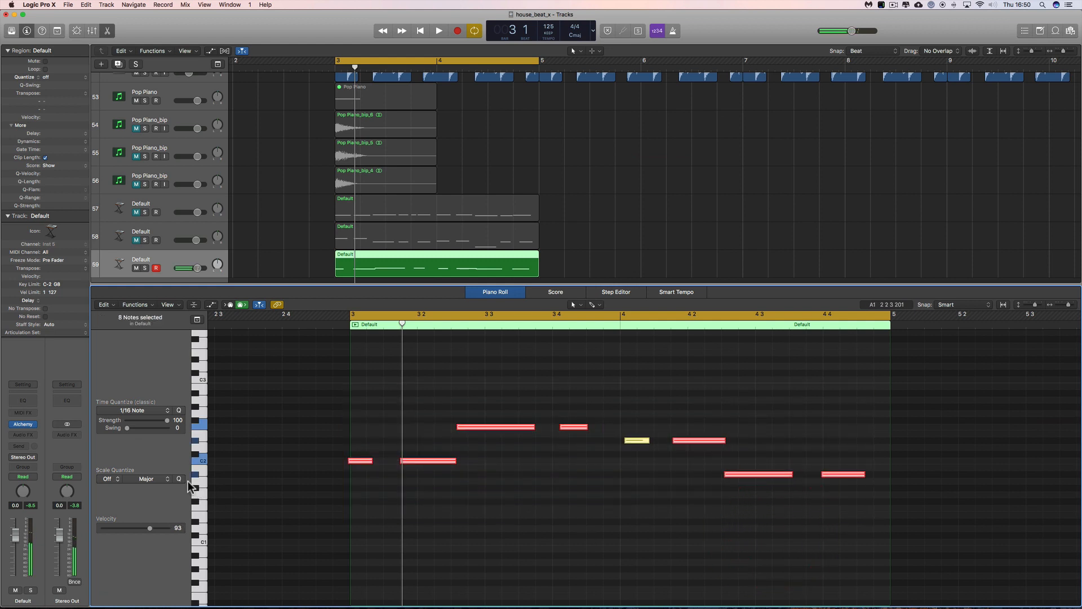
pyautogui.click(179, 411)
pyautogui.press('space')
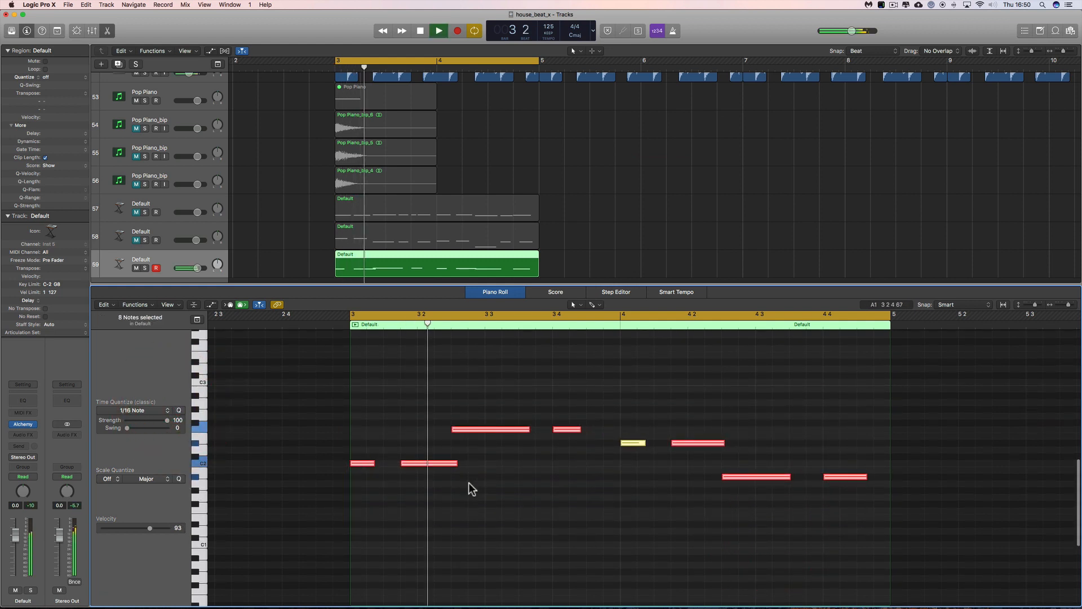
pyautogui.press('space')
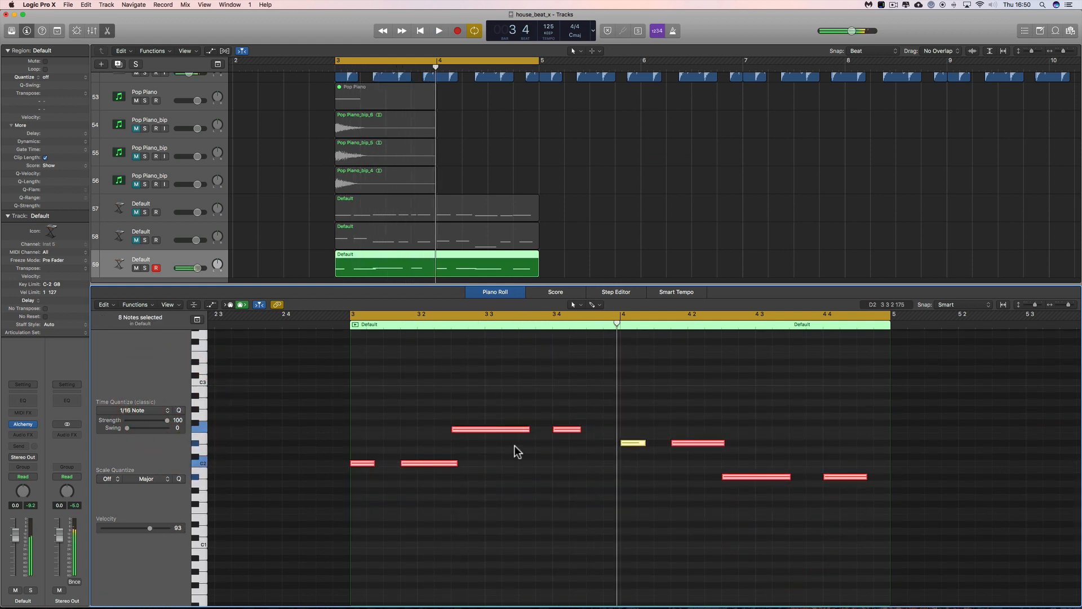
# Shorten the second C2 note and lengthen the first C2 note at the start of bar 3, checking by playback.
pyautogui.moveTo(454, 466); pyautogui.dragTo(456, 465)
pyautogui.click(466, 472)
pyautogui.click(453, 464)
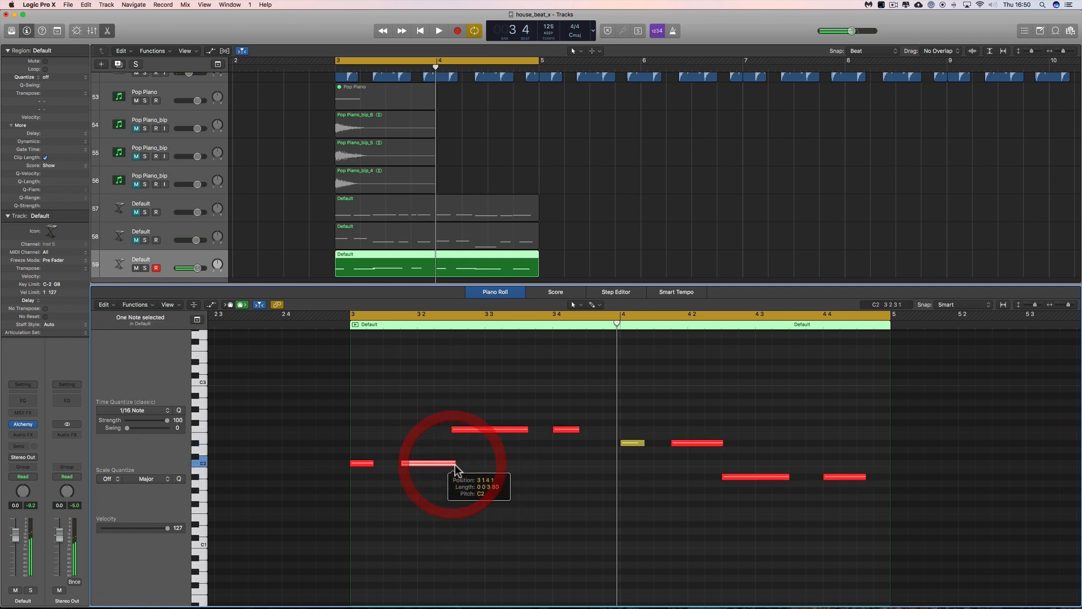
pyautogui.moveTo(455, 466); pyautogui.dragTo(441, 464)
pyautogui.press('space')
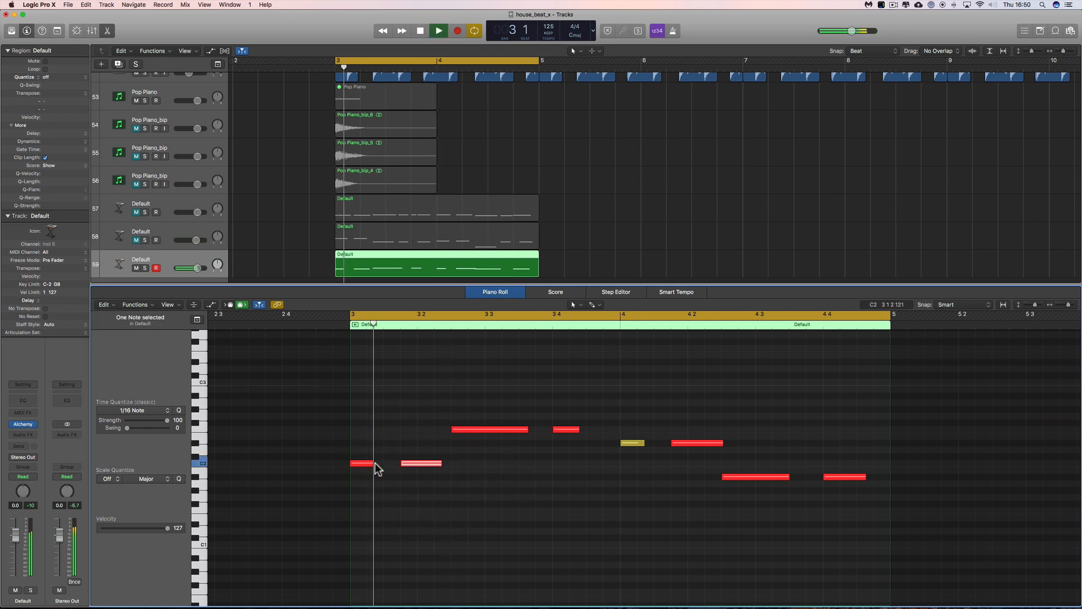
pyautogui.moveTo(371, 464); pyautogui.dragTo(386, 465)
pyautogui.press('space')
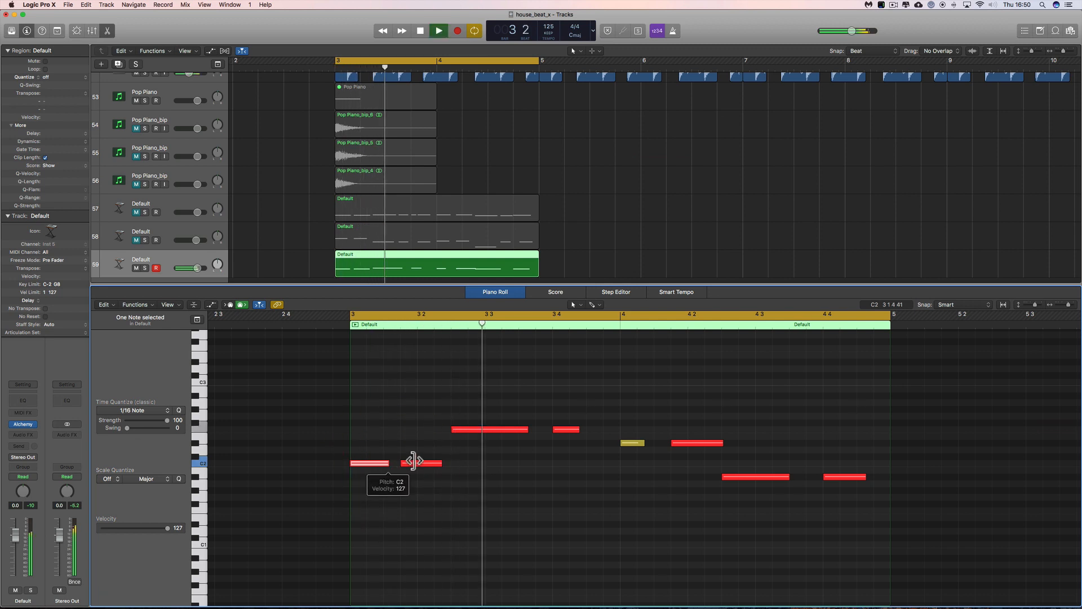
# Shorten the first F2 note in bar 3 and move the second F2 note half a beat earlier.
pyautogui.press('space')
pyautogui.moveTo(526, 430); pyautogui.dragTo(495, 431)
pyautogui.press('space')
pyautogui.press('space')
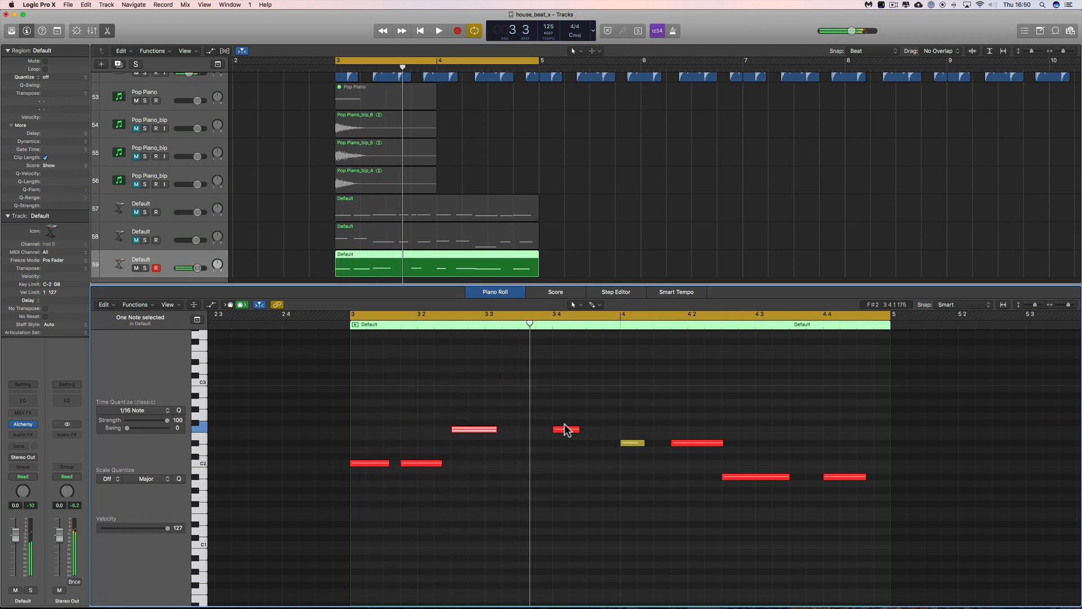
pyautogui.moveTo(567, 431); pyautogui.dragTo(532, 432)
# Draw two F2 notes in beat 4 of bar 3 with the Pencil tool, shortening the first and moving the second one sixteenth earlier.
pyautogui.rightClick(559, 459)
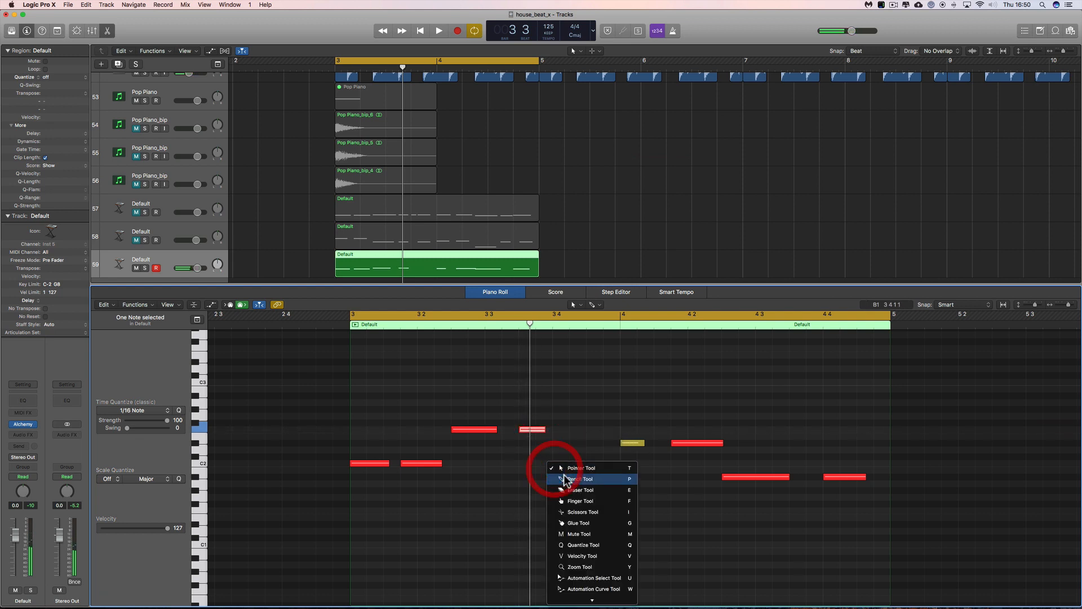
pyautogui.press('p')
pyautogui.click(558, 430)
pyautogui.press('space')
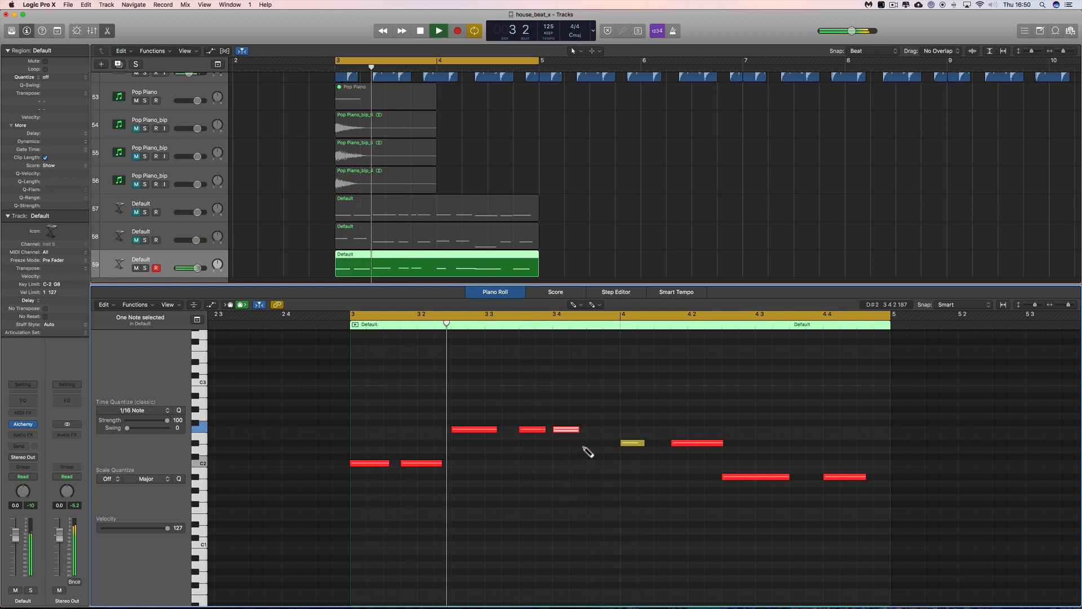
pyautogui.click(590, 429)
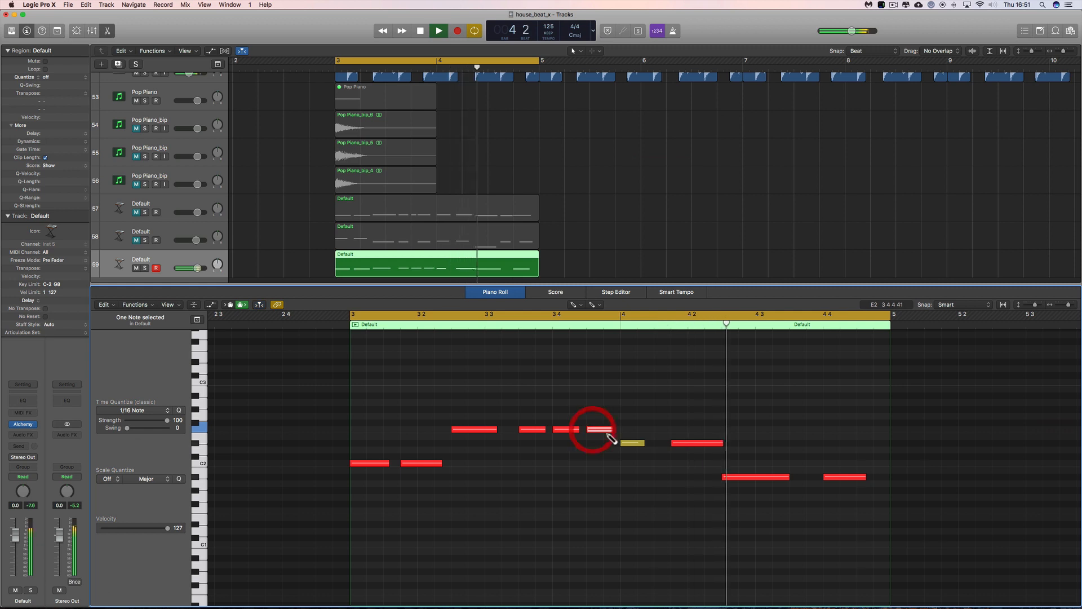
pyautogui.press('space')
pyautogui.moveTo(578, 430)
pyautogui.mouseDown()
pyautogui.moveTo(564, 431)
pyautogui.moveTo(574, 431)
pyautogui.mouseUp()
pyautogui.press('space')
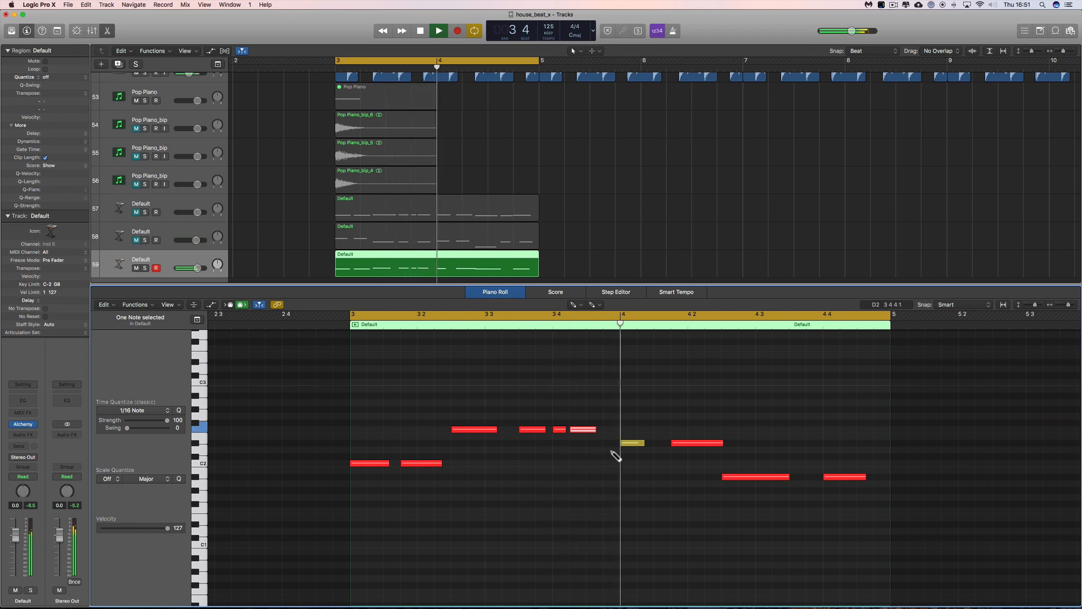
pyautogui.press('space')
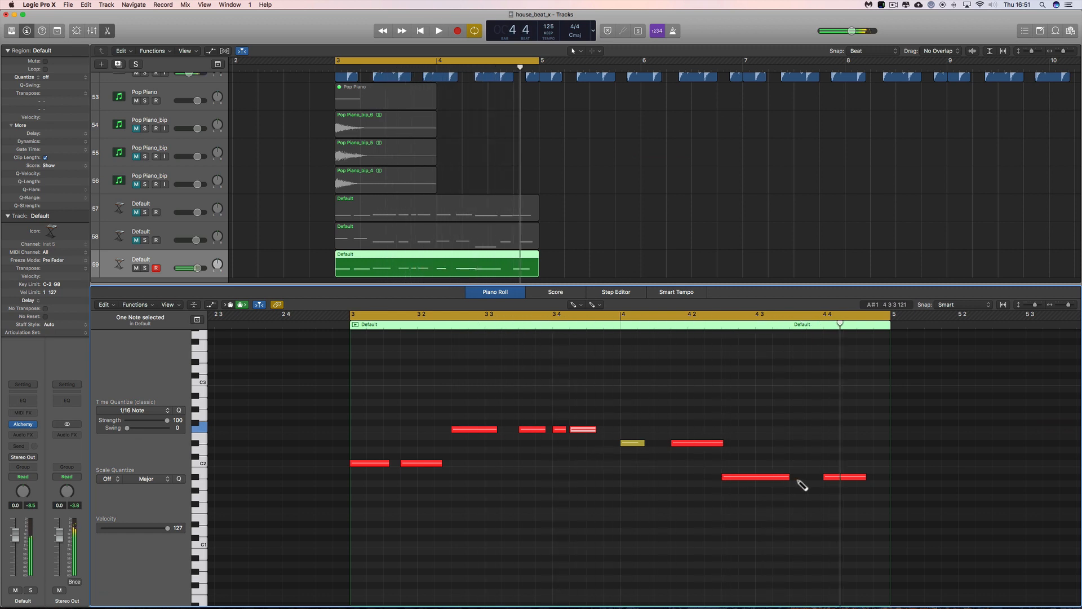
# Shorten the long A#1 note in bar 4 slightly and raise the phrase's last note to C2.
pyautogui.moveTo(790, 478); pyautogui.dragTo(828, 468)
pyautogui.press('space')
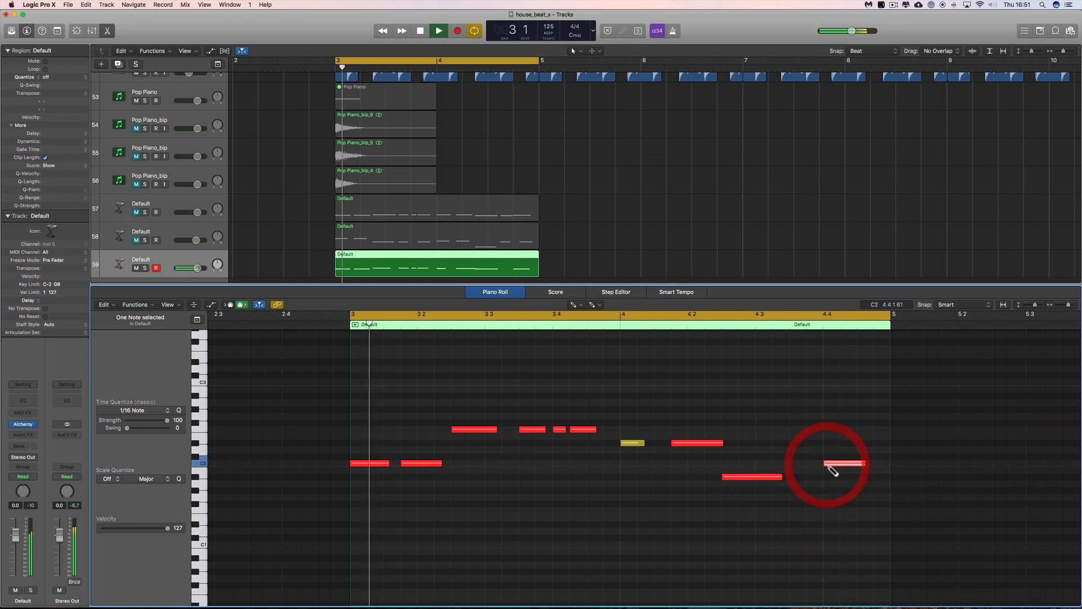
pyautogui.press('space')
# Draw an A#1 note between the long A#1 and the final C2, trimming it to end where the C2 starts.
pyautogui.click(801, 477)
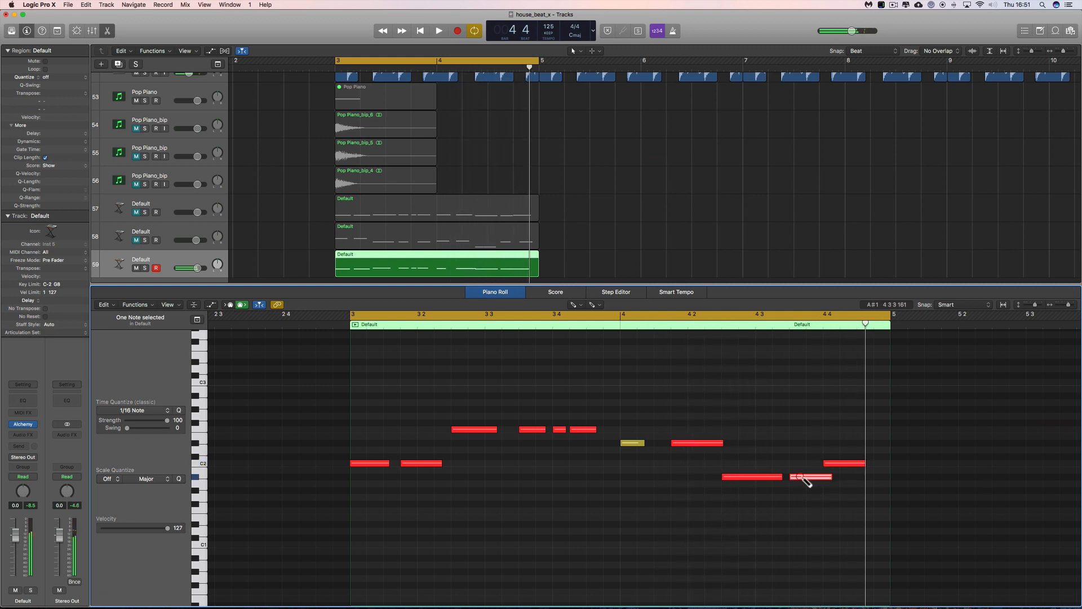
pyautogui.press('space')
pyautogui.moveTo(821, 480); pyautogui.dragTo(822, 479)
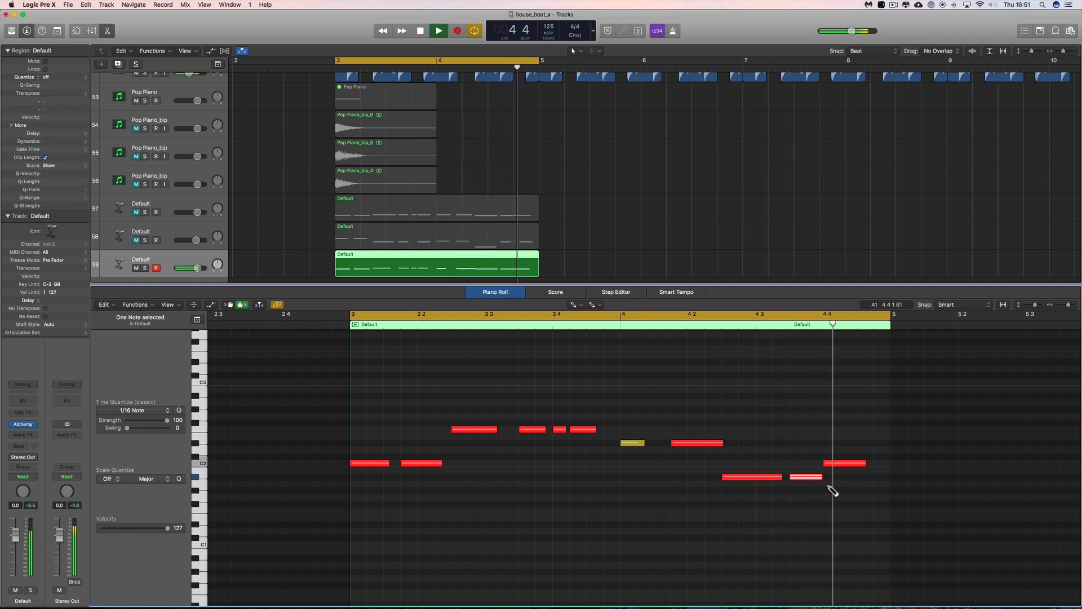
# Return to the Pointer tool and set the velocity of the D#2 note at the start of bar 4 to 126.
pyautogui.rightClick(492, 479)
pyautogui.click(496, 478)
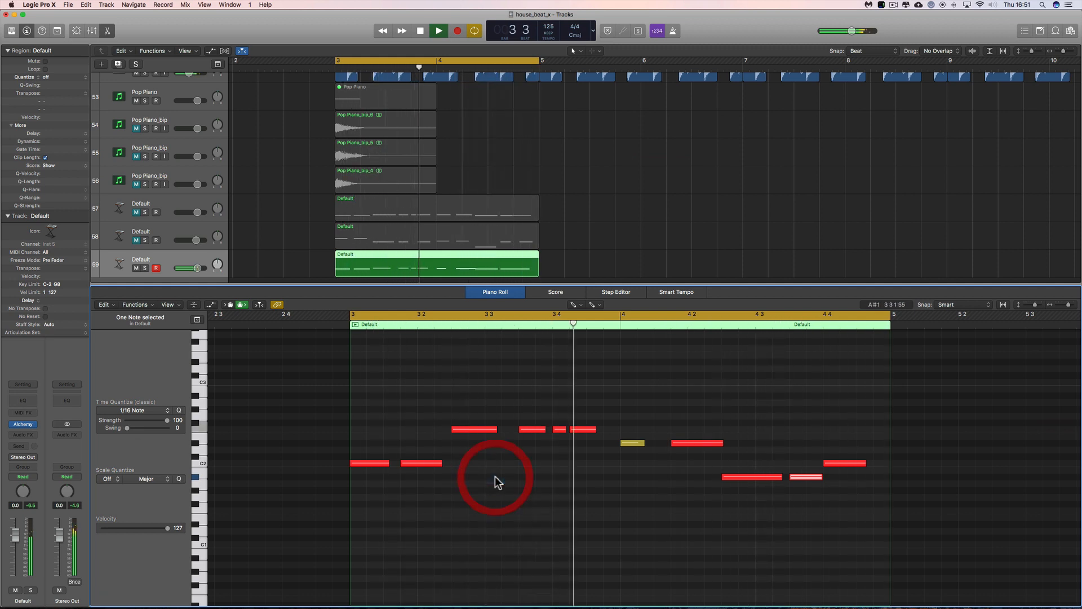
pyautogui.click(629, 442)
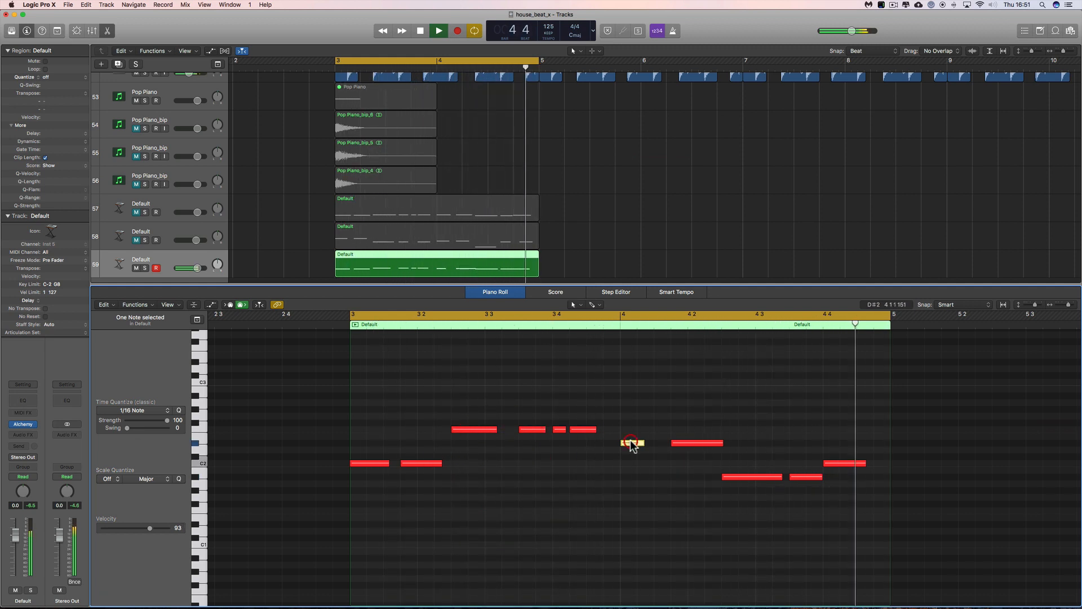
pyautogui.moveTo(149, 527); pyautogui.dragTo(169, 526)
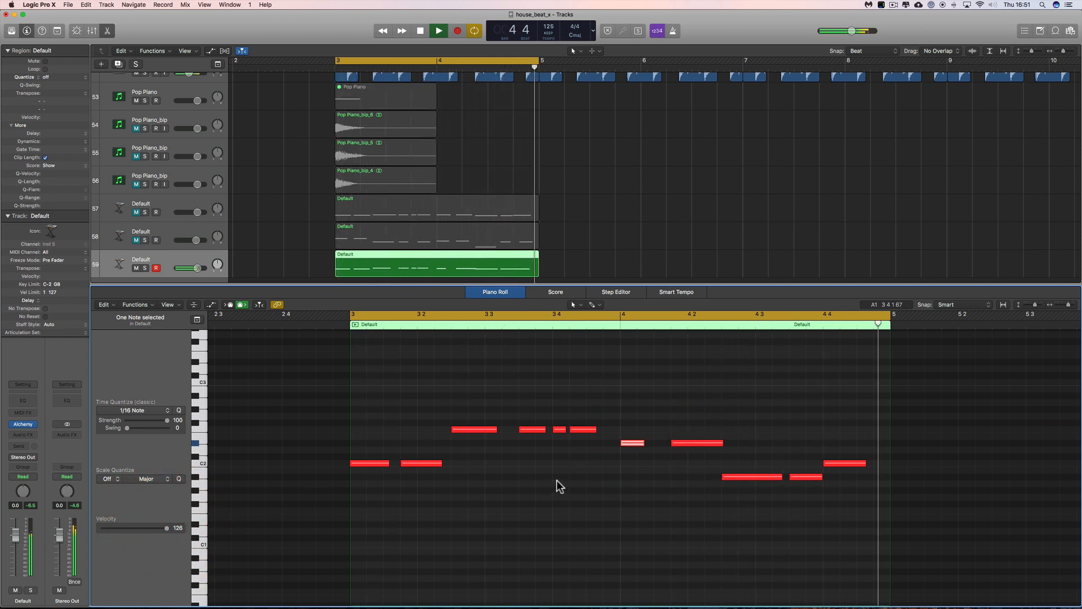
pyautogui.click(557, 485)
pyautogui.press('space')
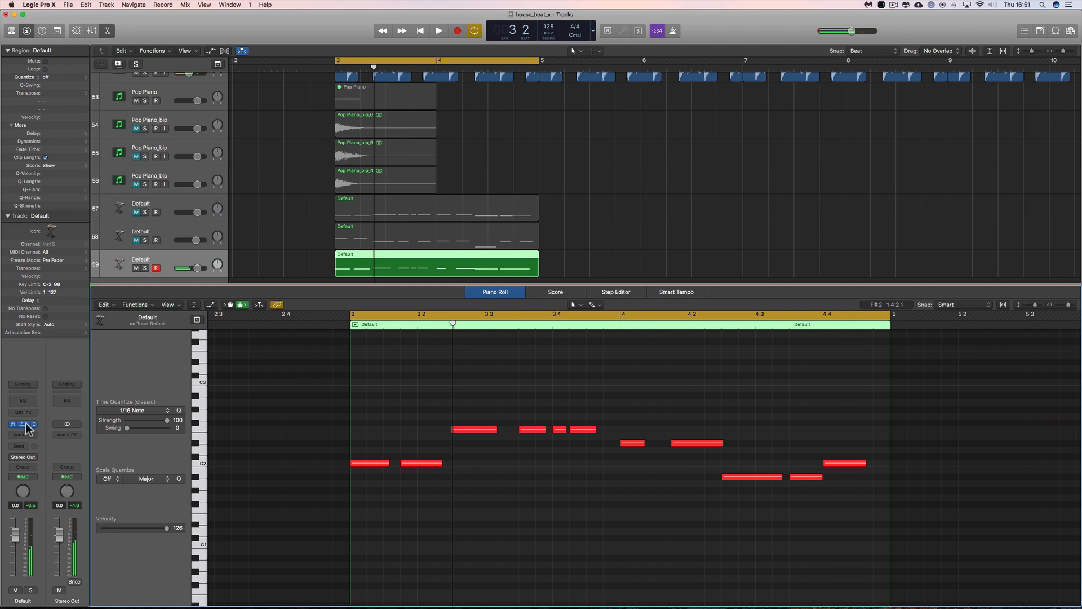
# Insert a stereo TR5 White 2A compressor on the Alchemy track, lower its gain slightly during playback, and close it.
pyautogui.click(14, 435)
pyautogui.moveTo(49, 453)
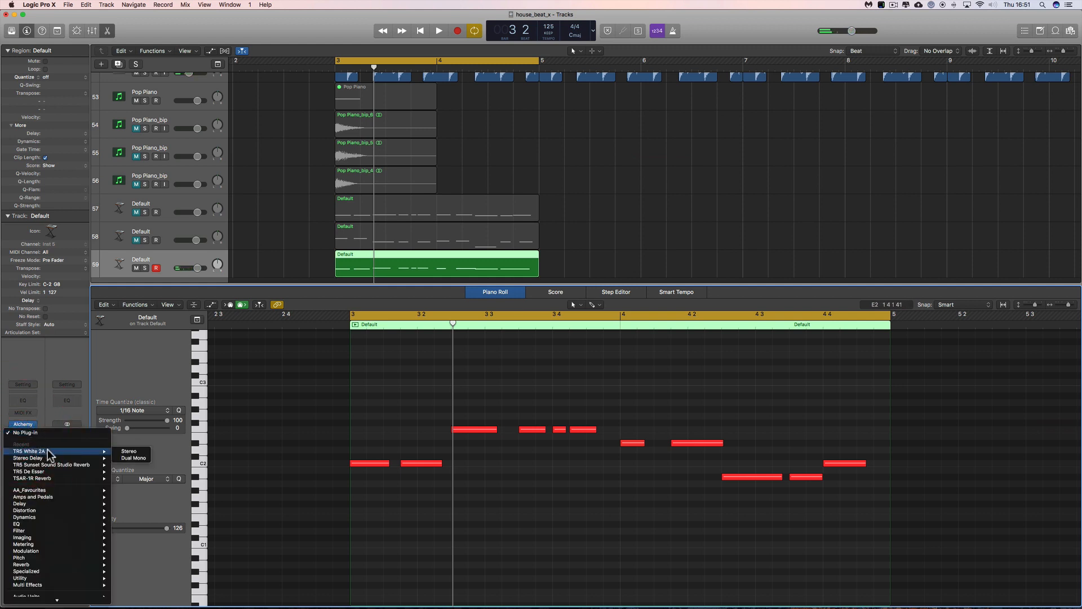
pyautogui.click(130, 451)
pyautogui.press('space')
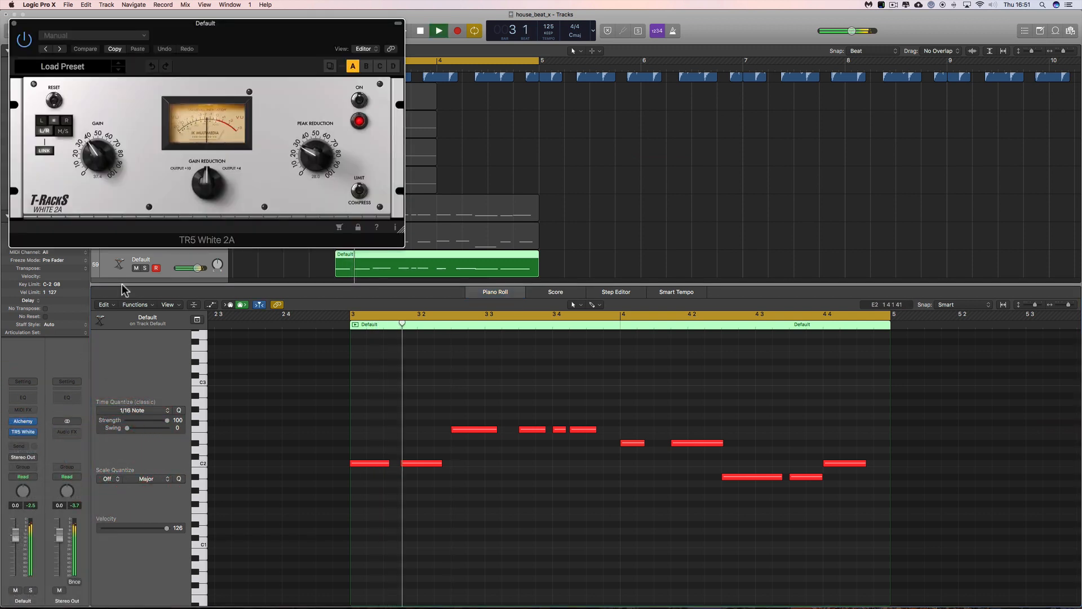
pyautogui.moveTo(100, 155); pyautogui.dragTo(100, 164)
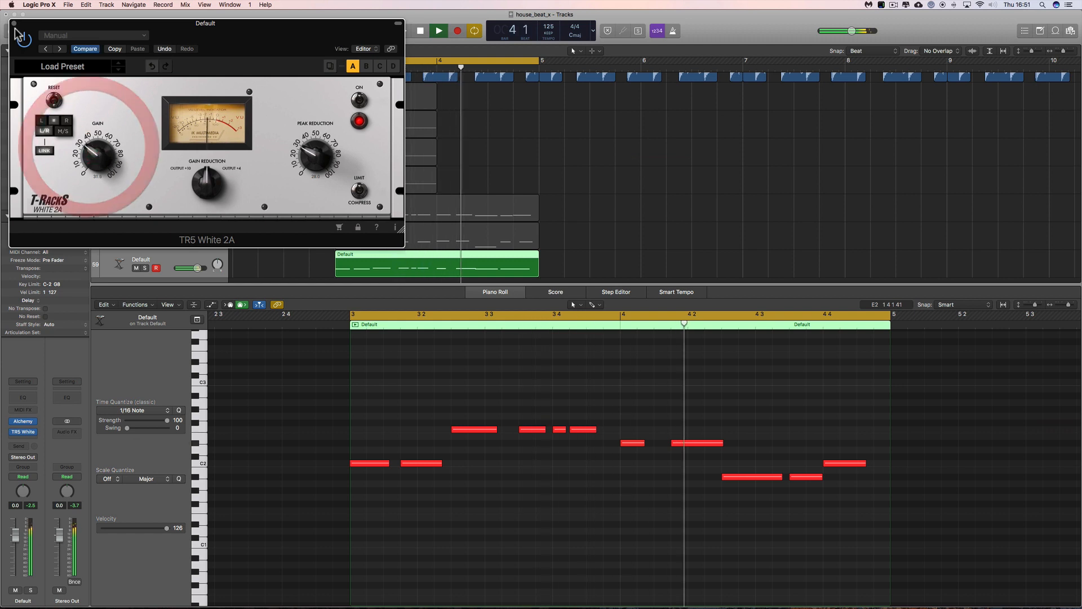
pyautogui.click(14, 24)
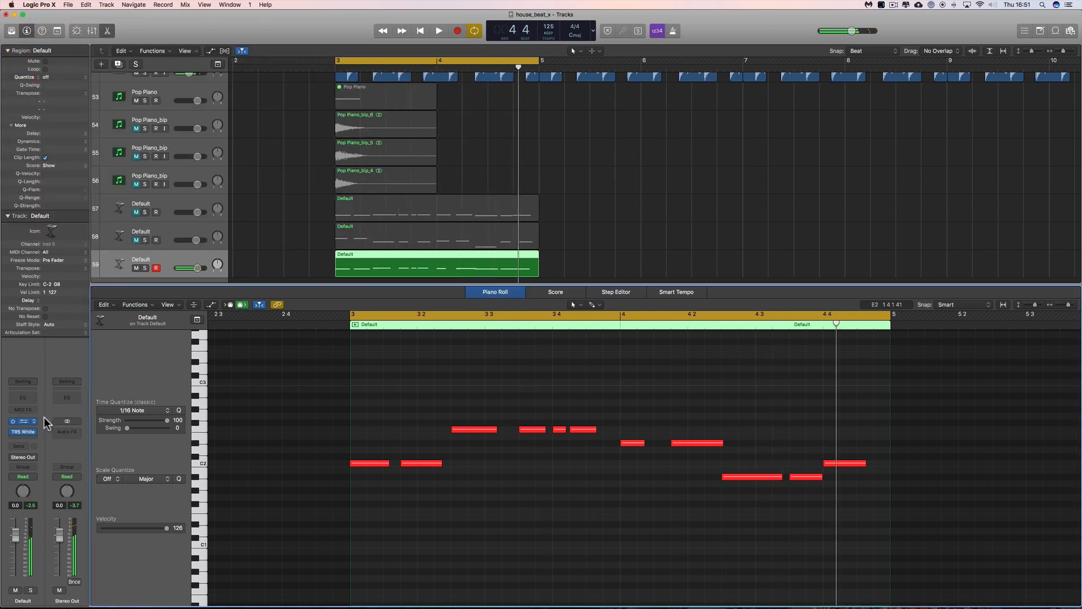
# Reopen the Alchemy instrument and, during playback, lower its main filter cutoff to about 2873 Hz with a moderate amount of resonance.
pyautogui.click(24, 421)
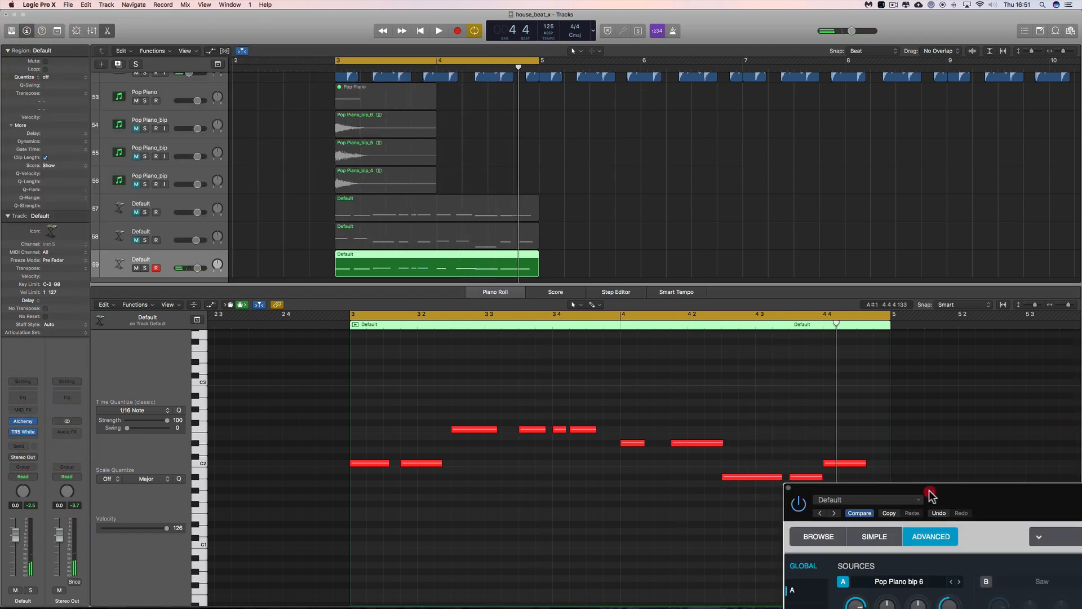
pyautogui.moveTo(931, 495); pyautogui.dragTo(347, 123)
pyautogui.click(565, 240)
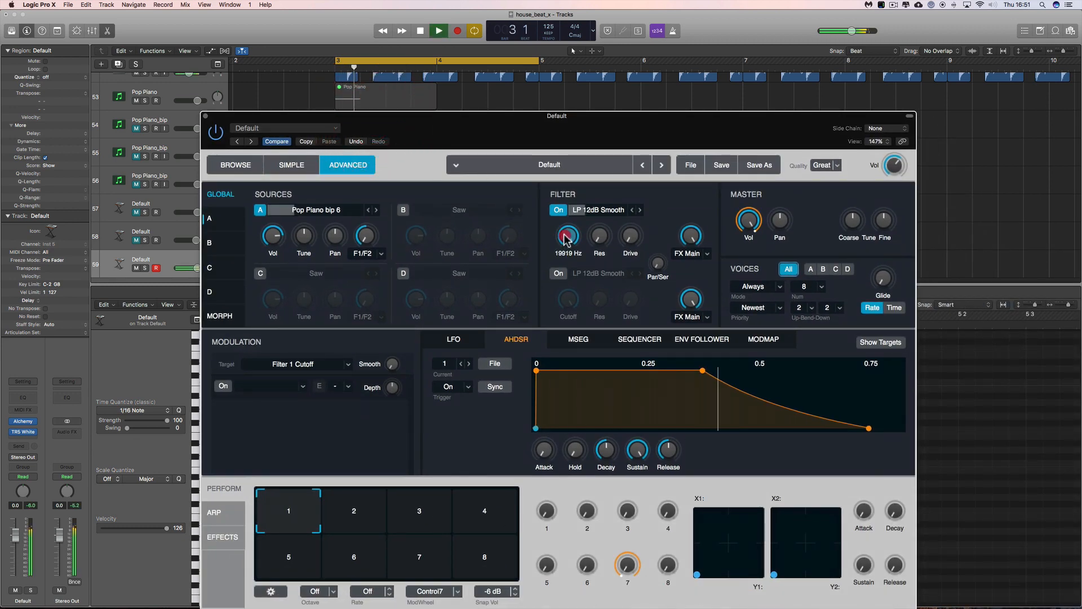
pyautogui.moveTo(598, 235); pyautogui.dragTo(595, 166)
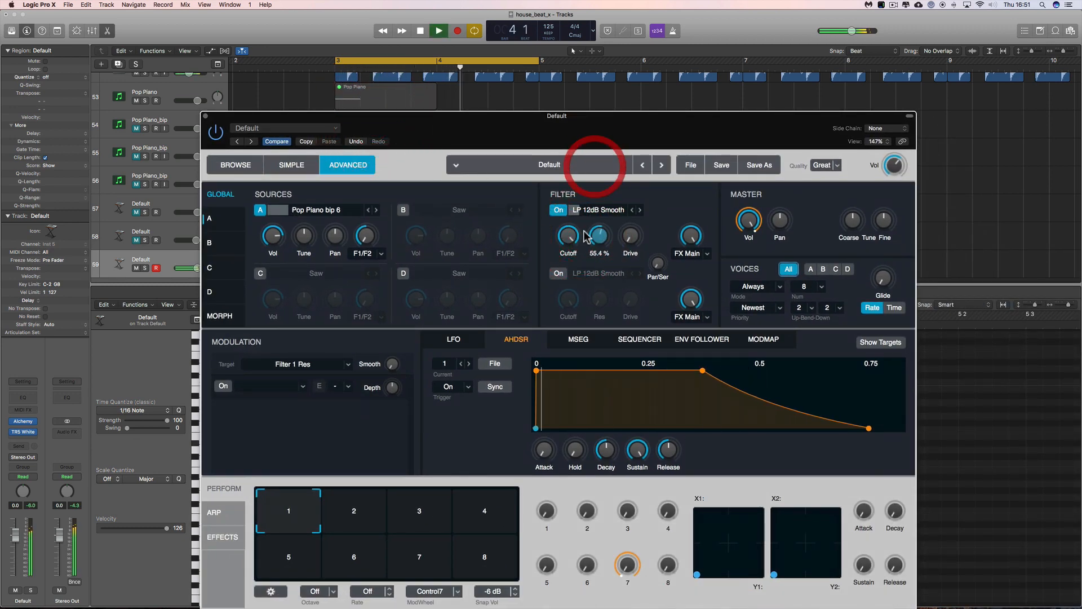
pyautogui.click(572, 234)
pyautogui.moveTo(598, 234)
pyautogui.mouseDown()
pyautogui.moveTo(593, 201)
pyautogui.moveTo(574, 260)
pyautogui.moveTo(578, 290)
pyautogui.moveTo(599, 247)
pyautogui.moveTo(585, 257)
pyautogui.moveTo(569, 249)
pyautogui.moveTo(601, 250)
pyautogui.moveTo(574, 210)
pyautogui.moveTo(601, 255)
pyautogui.mouseUp()
pyautogui.click(567, 230)
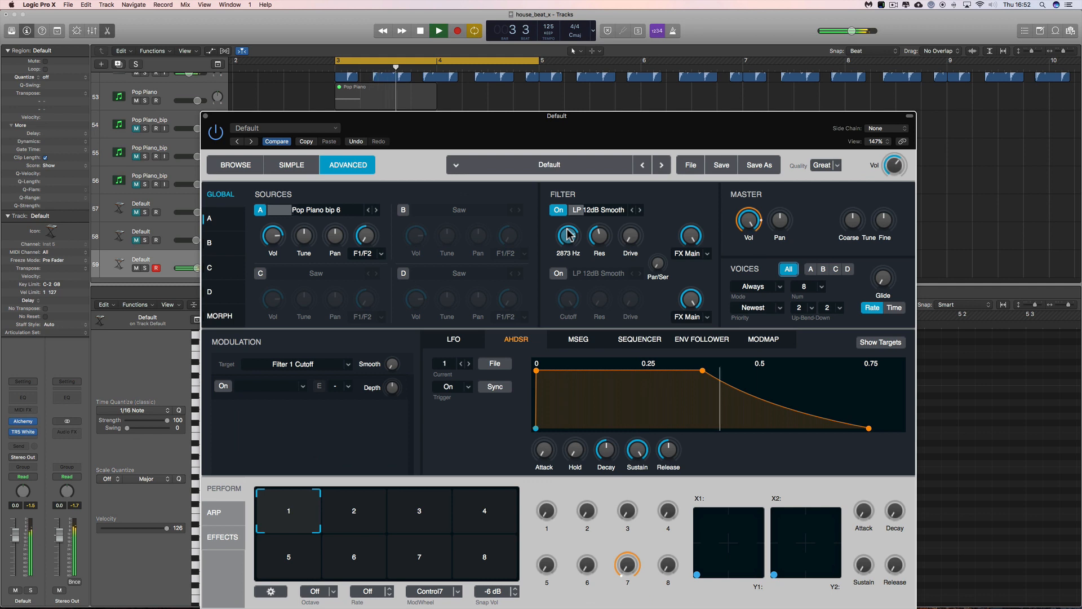
pyautogui.press('space')
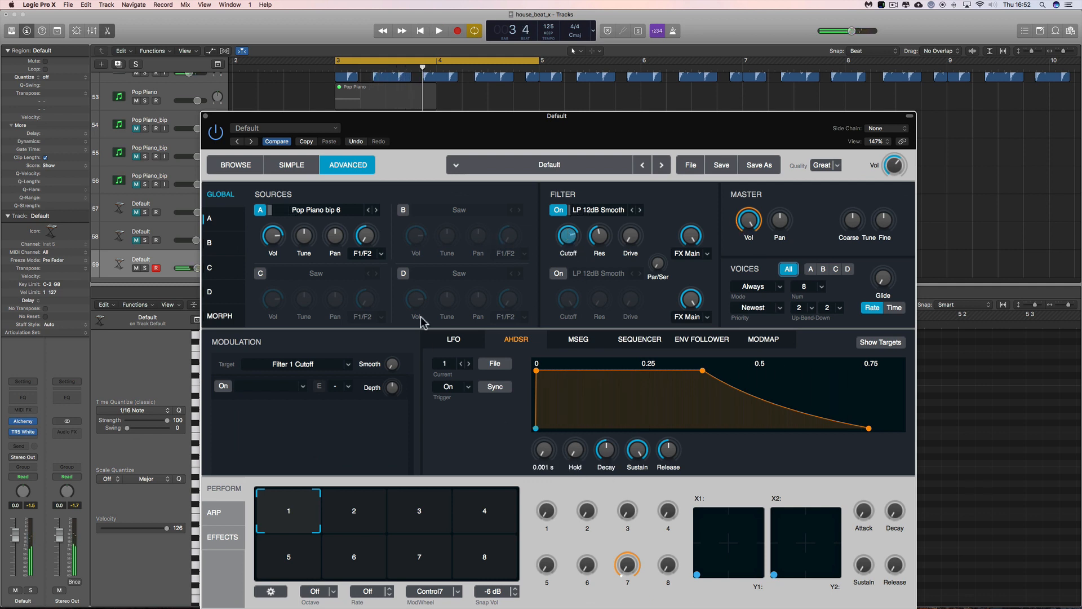
# Assign a sequencer to modulate source A's Start position and audition the loop.
pyautogui.click(231, 229)
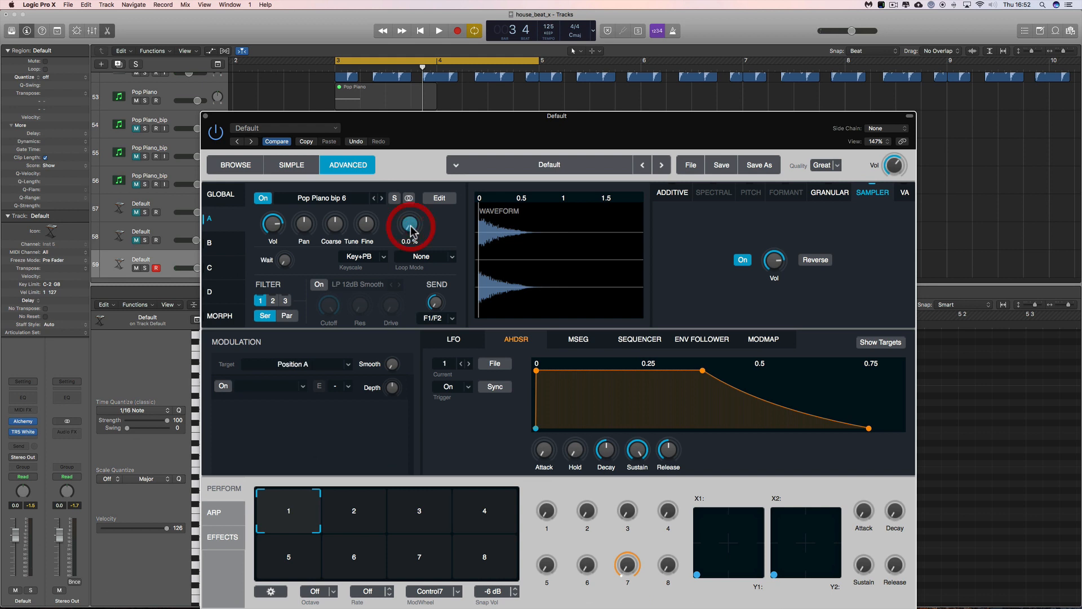
pyautogui.click(303, 388)
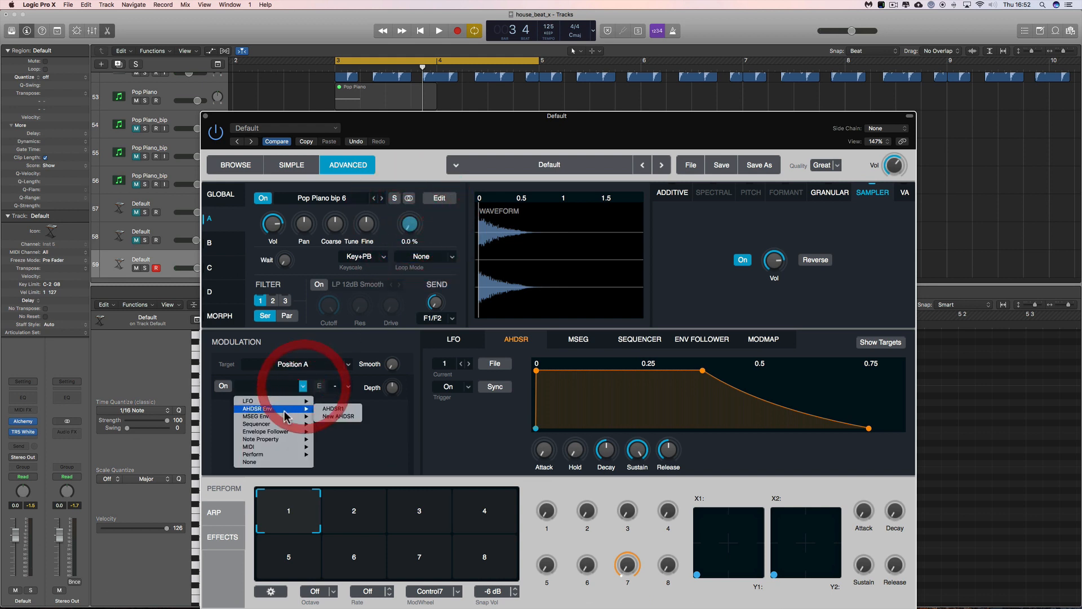
pyautogui.moveTo(283, 426)
pyautogui.click(343, 426)
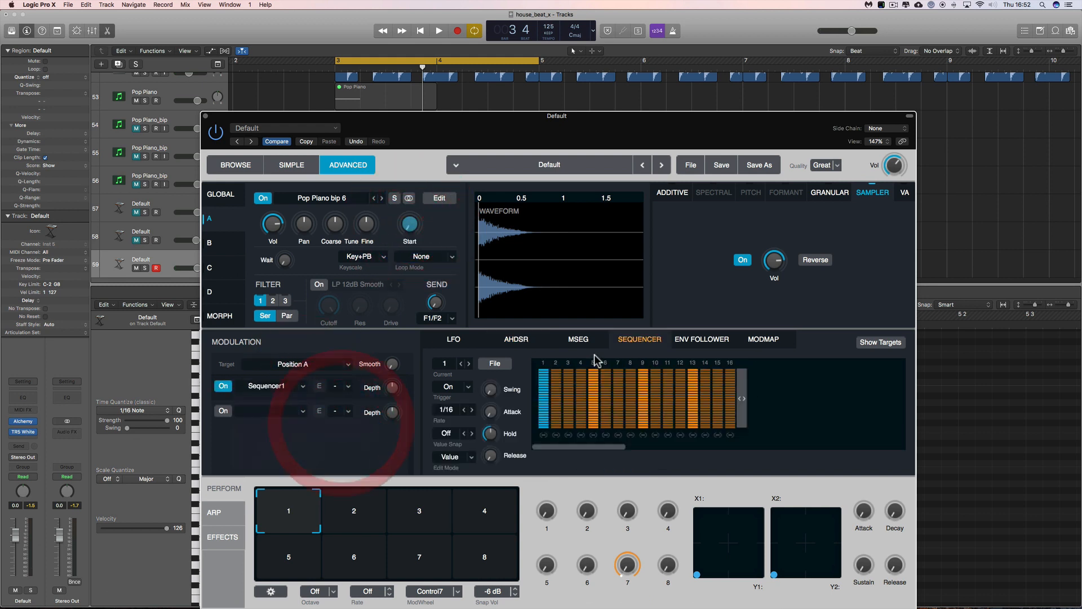
pyautogui.press('space')
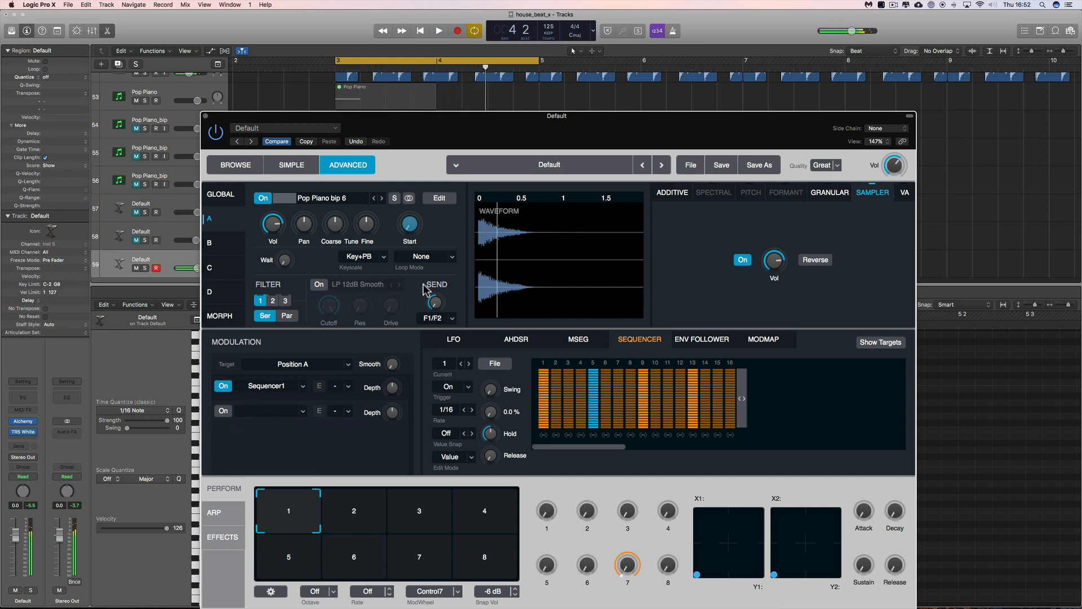
pyautogui.press('space')
# Set the Sequencer1 modulation depth on the Start position to a negative amount while auditioning.
pyautogui.moveTo(413, 230)
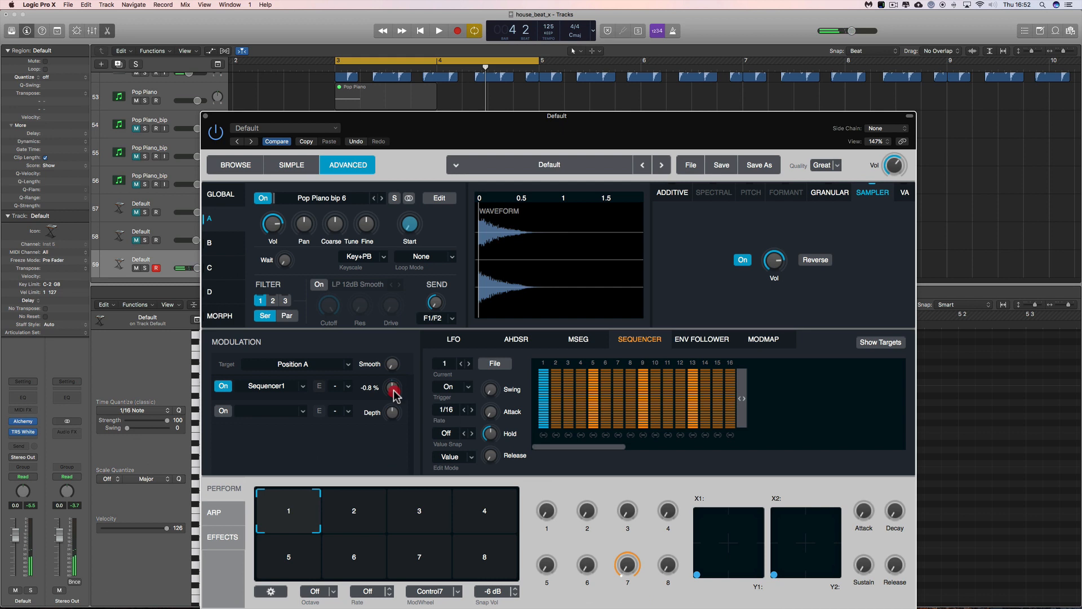
pyautogui.press('space')
pyautogui.press('space')
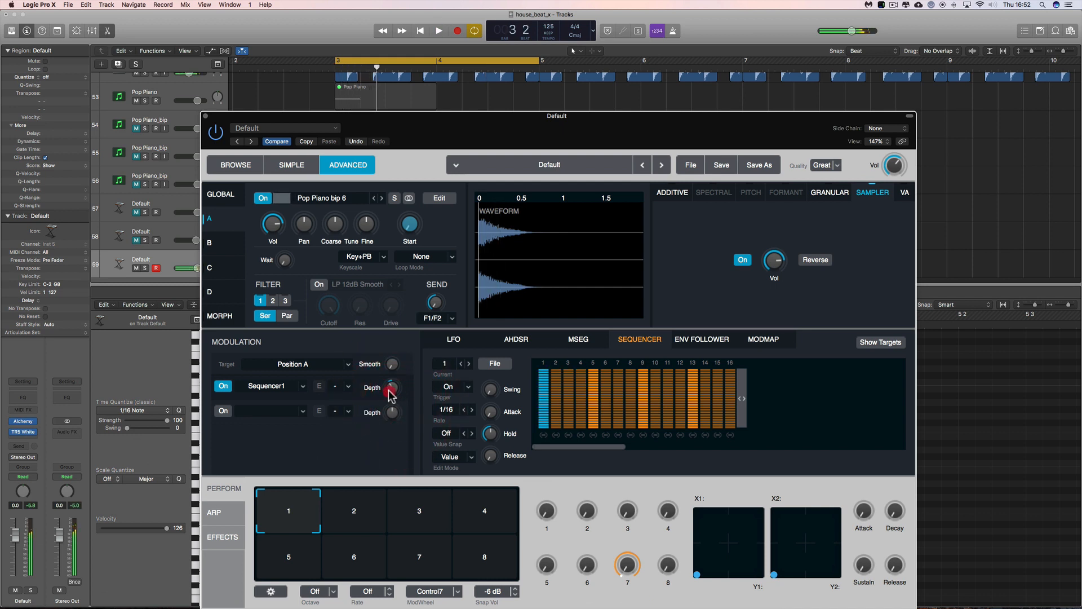
pyautogui.moveTo(391, 401); pyautogui.dragTo(391, 403)
pyautogui.press('space')
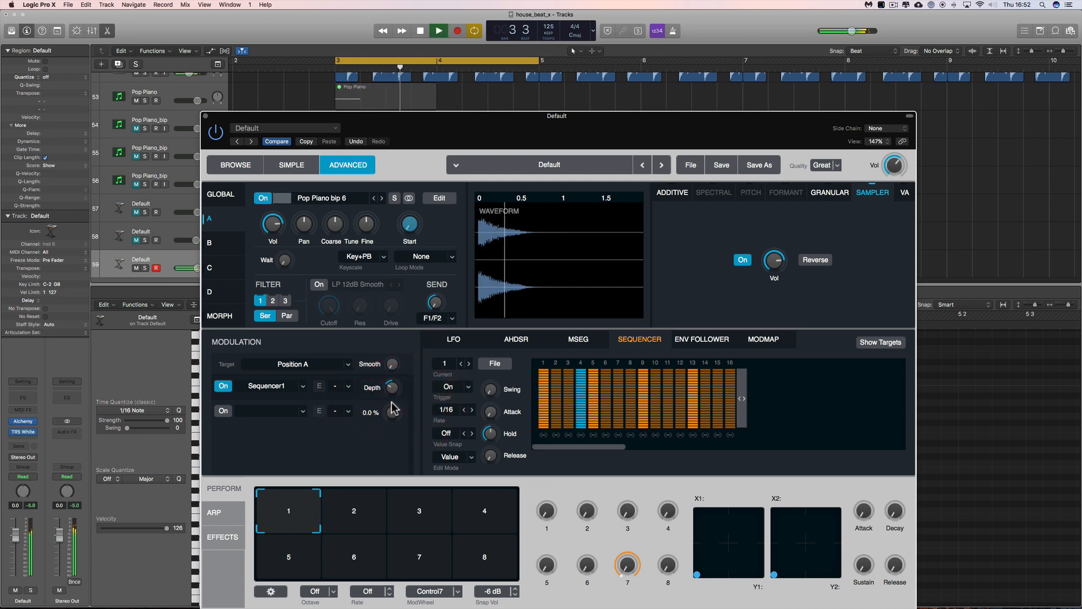
pyautogui.press('space')
# Raise source A's Start position beyond 13.2% and readjust its Sequencer1 modulation depth during playback.
pyautogui.moveTo(412, 233)
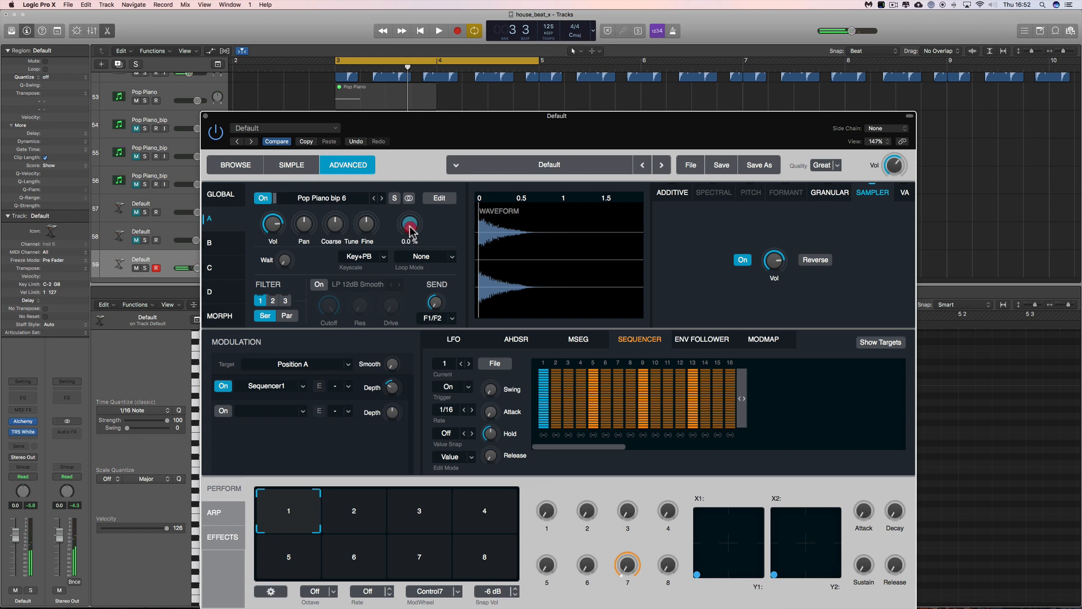
pyautogui.moveTo(410, 226); pyautogui.dragTo(410, 216)
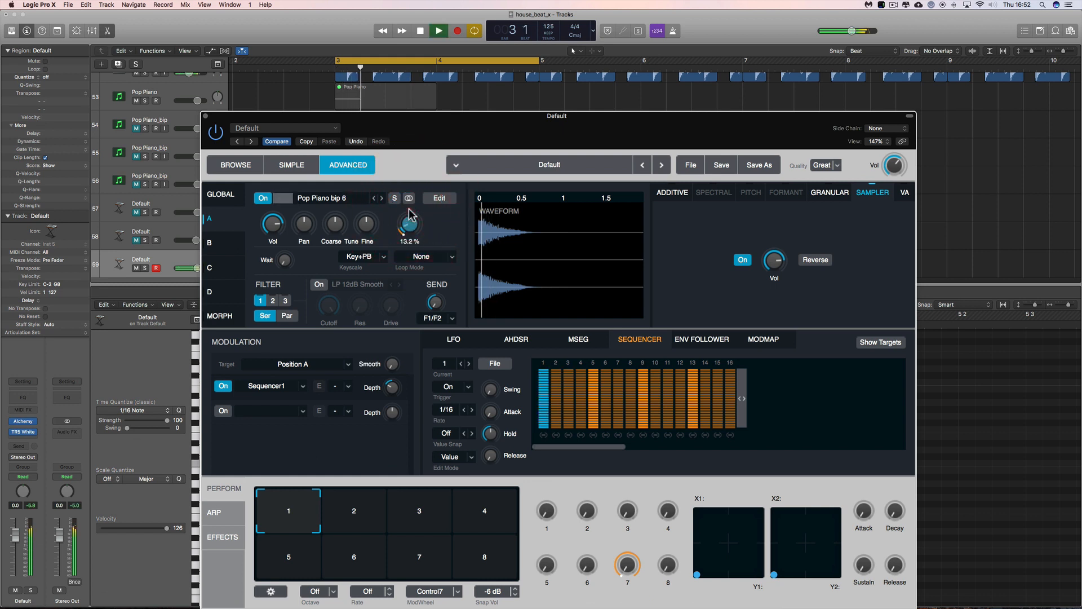
pyautogui.press('space')
pyautogui.moveTo(410, 213); pyautogui.dragTo(399, 190)
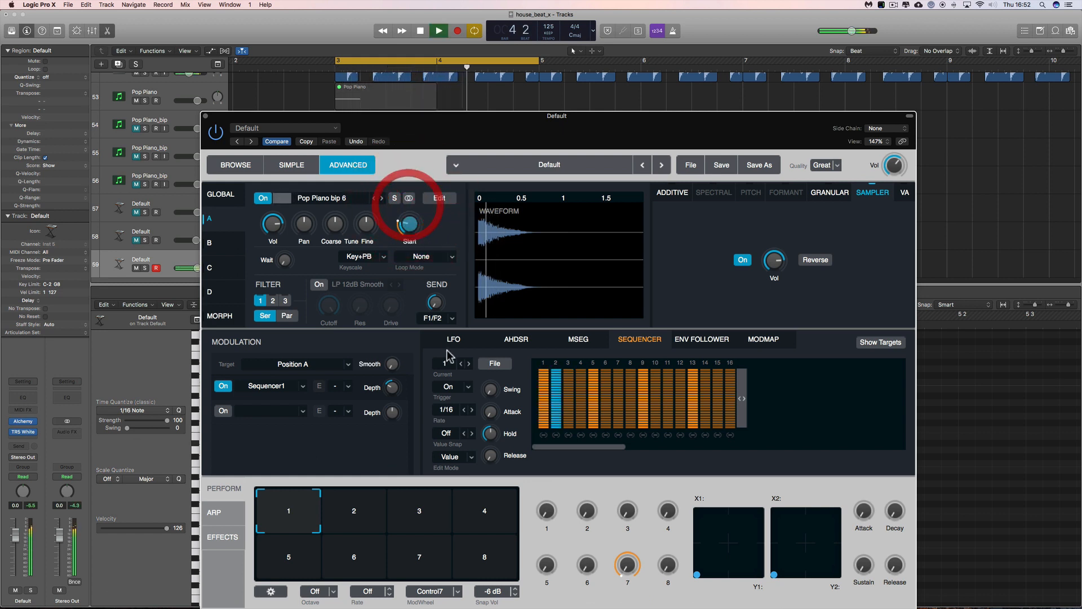
pyautogui.moveTo(393, 387)
pyautogui.mouseDown()
pyautogui.moveTo(397, 352)
pyautogui.moveTo(398, 387)
pyautogui.mouseUp()
# Check the sequencer's rate options, keep 1/16, and pull step 2 down to zero while auditioning the loop.
pyautogui.click(446, 409)
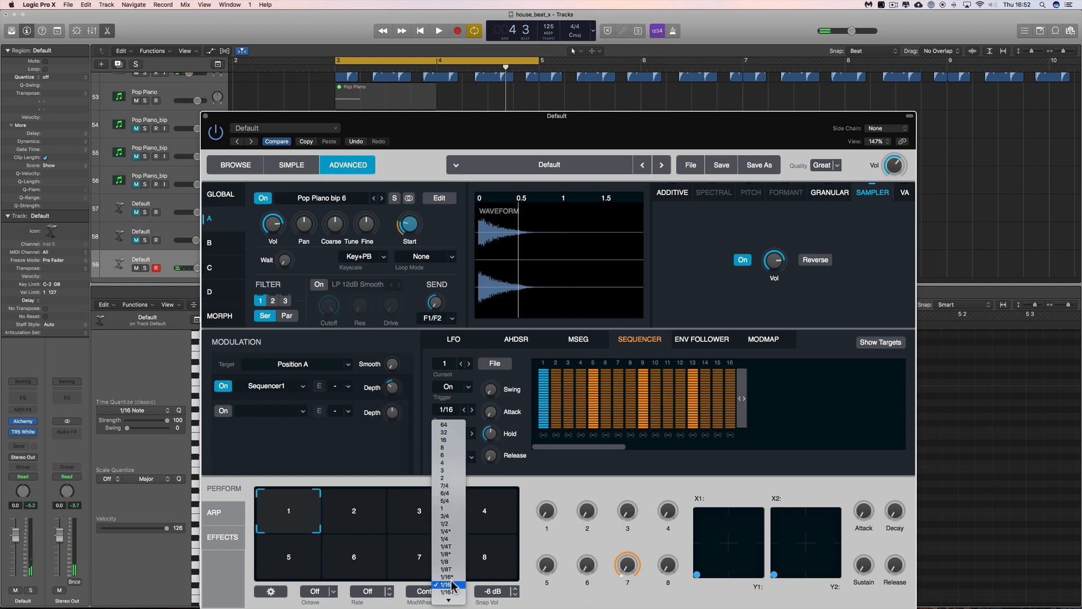
pyautogui.scroll(-3, 453, 586)
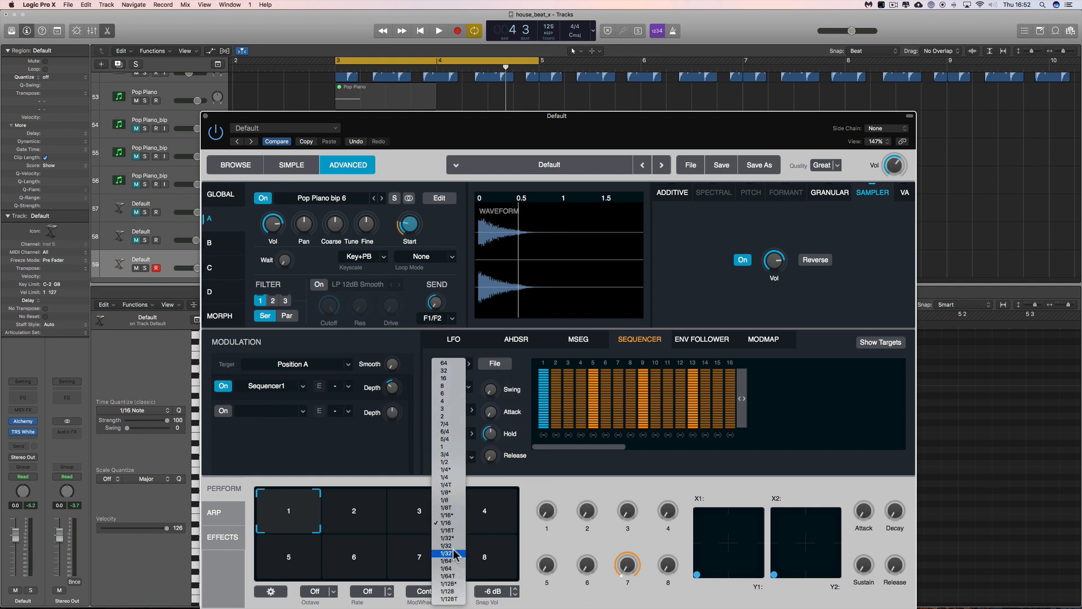
pyautogui.click(682, 452)
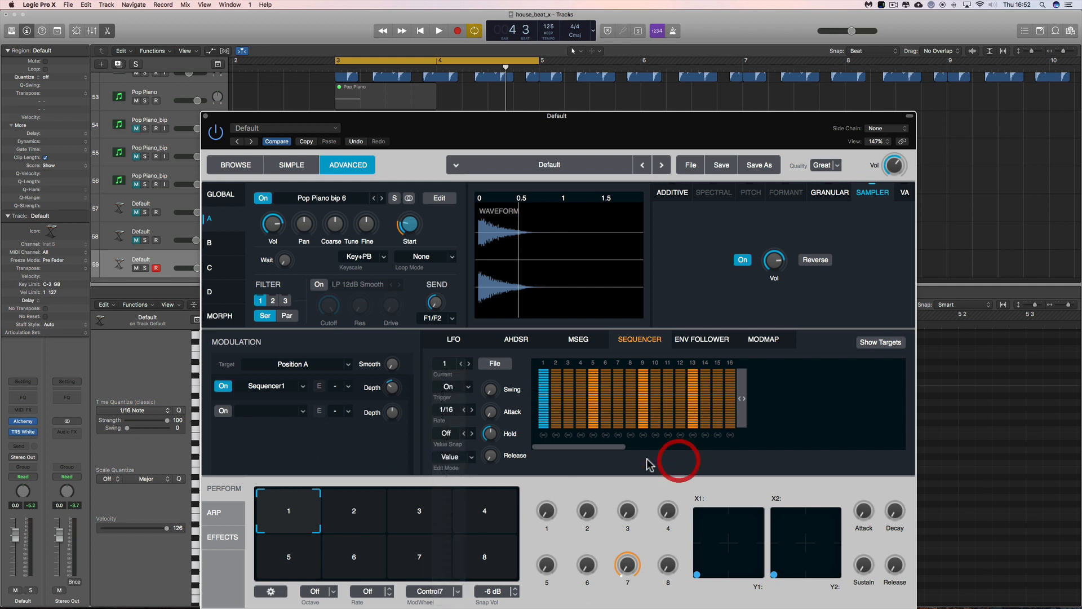
pyautogui.press('space')
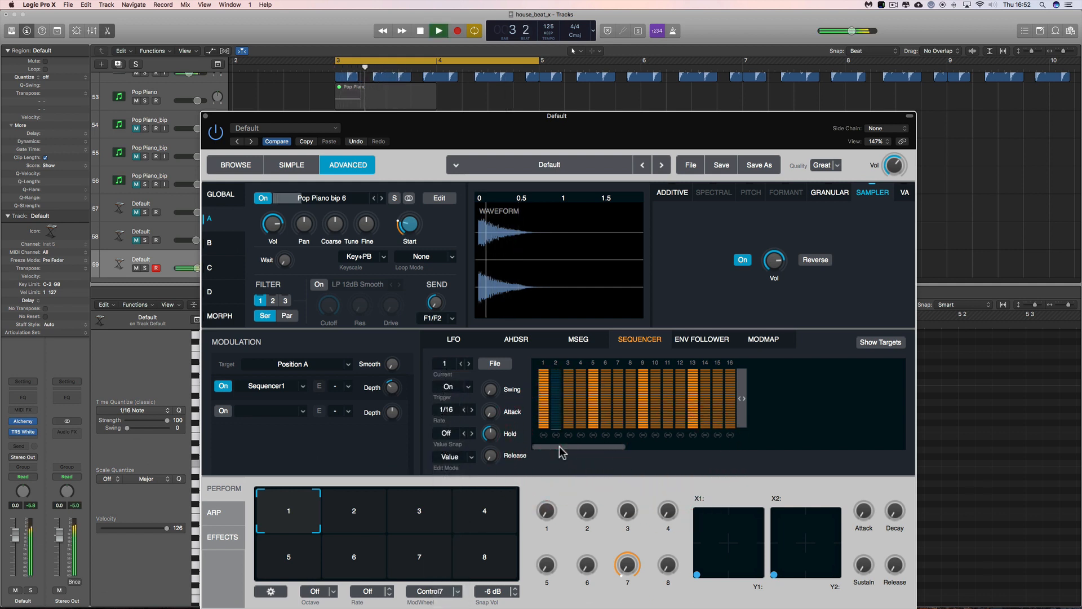
pyautogui.press('space')
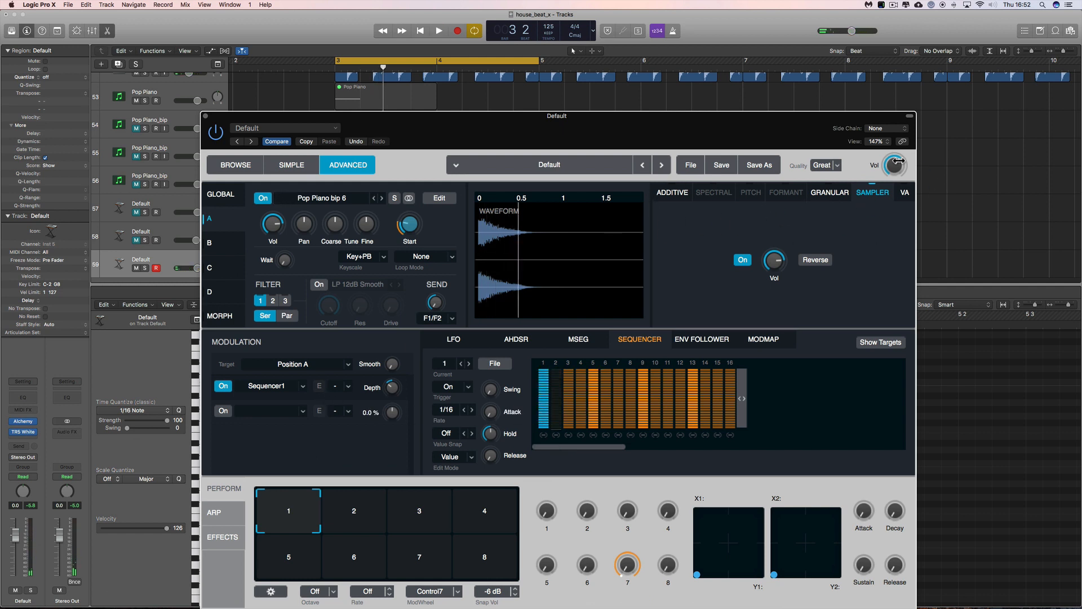
# Add Sequencer1 as a third modulation source for Alchemy's master volume in the global settings.
pyautogui.click(213, 198)
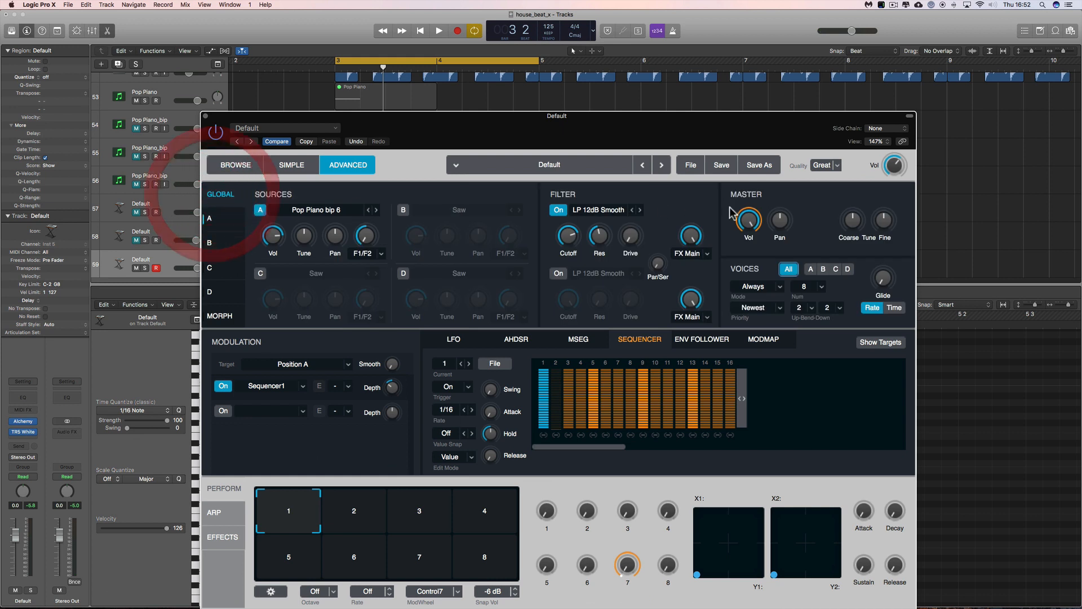
pyautogui.click(750, 223)
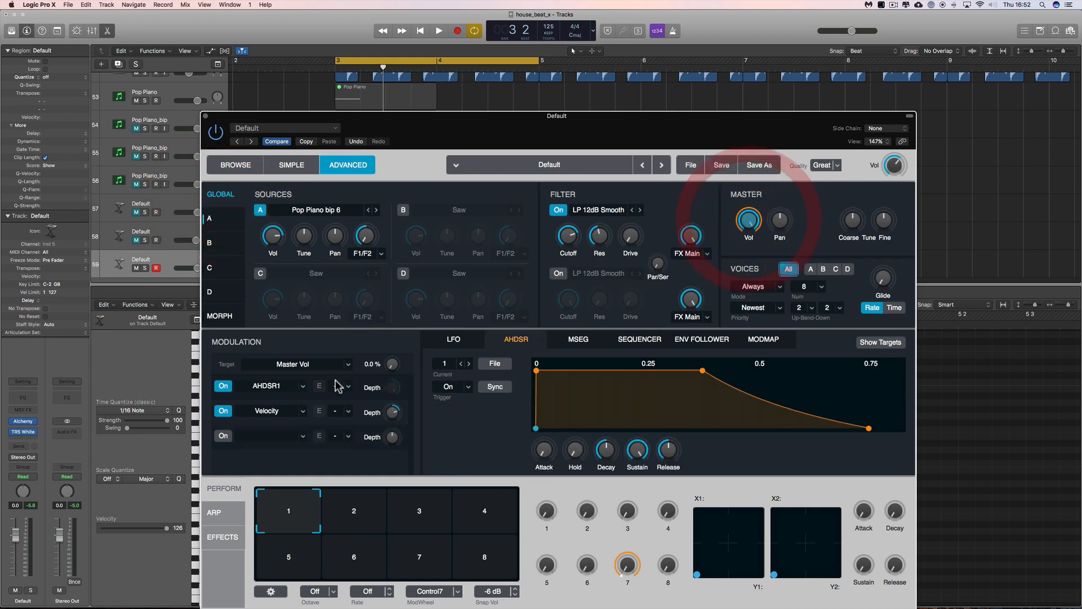
pyautogui.click(223, 435)
pyautogui.click(302, 436)
pyautogui.moveTo(271, 473)
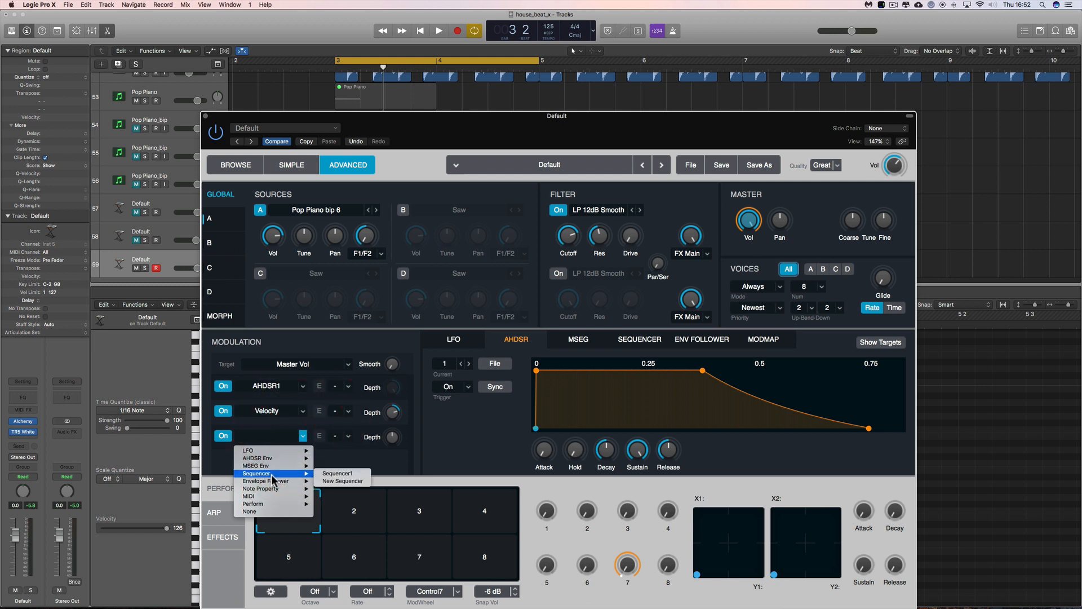
pyautogui.click(342, 473)
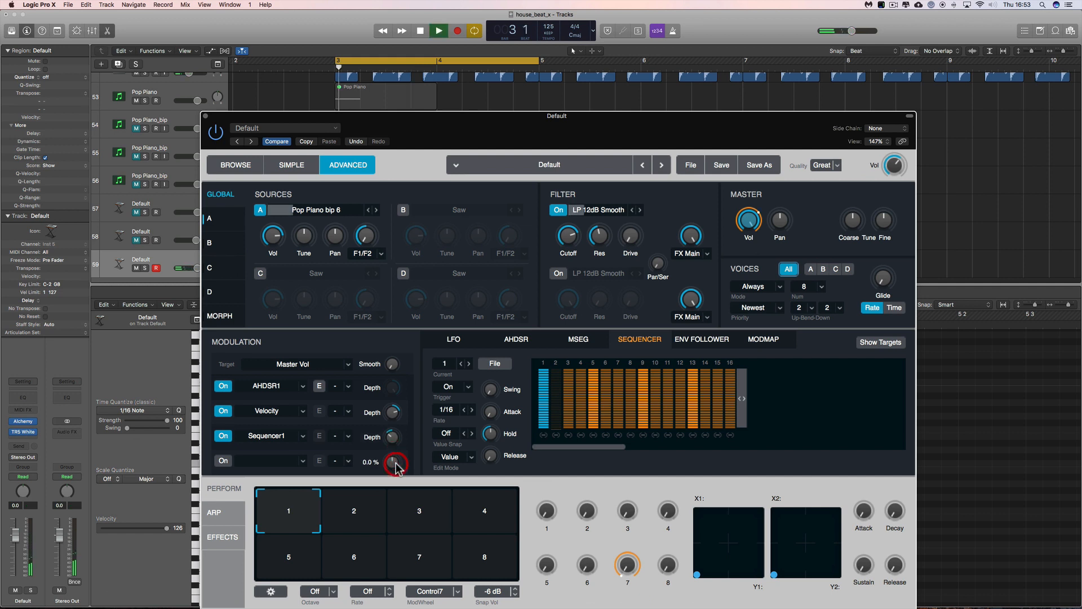
# Raise sequencer step 2 back to full, set the master volume's Sequencer1 depth to about 40%, and fine-tune its Velocity depth.
pyautogui.moveTo(393, 445); pyautogui.dragTo(395, 454)
pyautogui.moveTo(563, 401)
pyautogui.mouseDown()
pyautogui.moveTo(564, 345)
pyautogui.moveTo(557, 392)
pyautogui.moveTo(557, 361)
pyautogui.mouseUp()
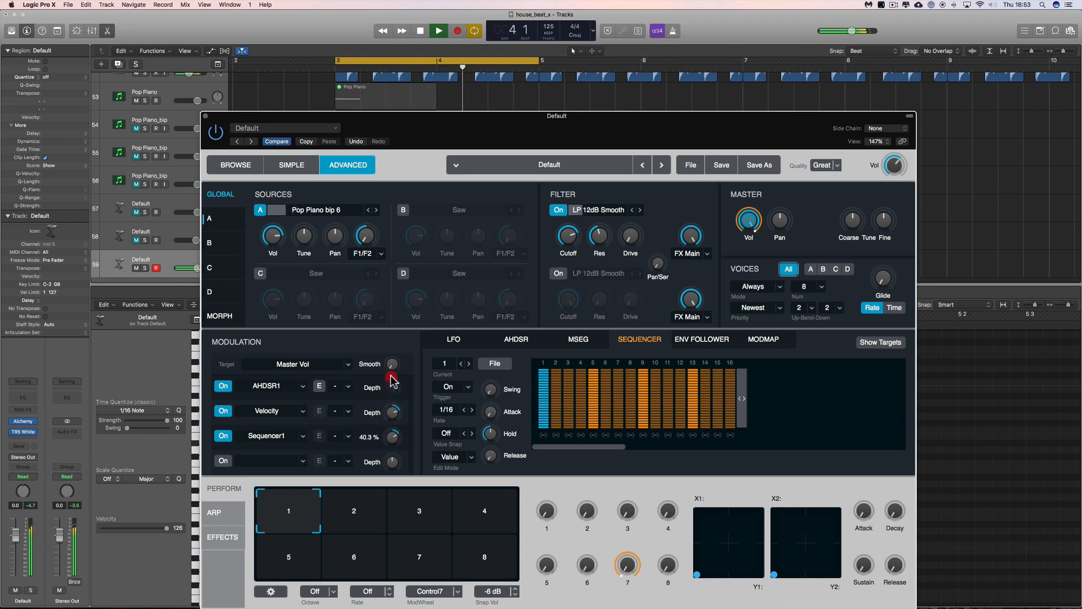
pyautogui.moveTo(391, 376); pyautogui.dragTo(391, 376)
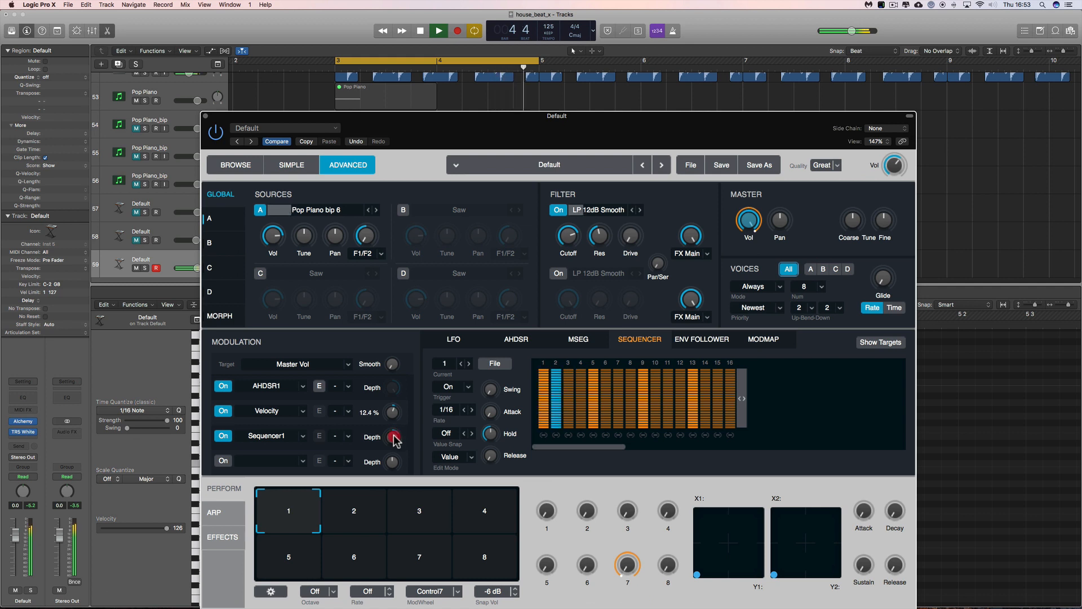
pyautogui.moveTo(394, 407); pyautogui.dragTo(393, 404)
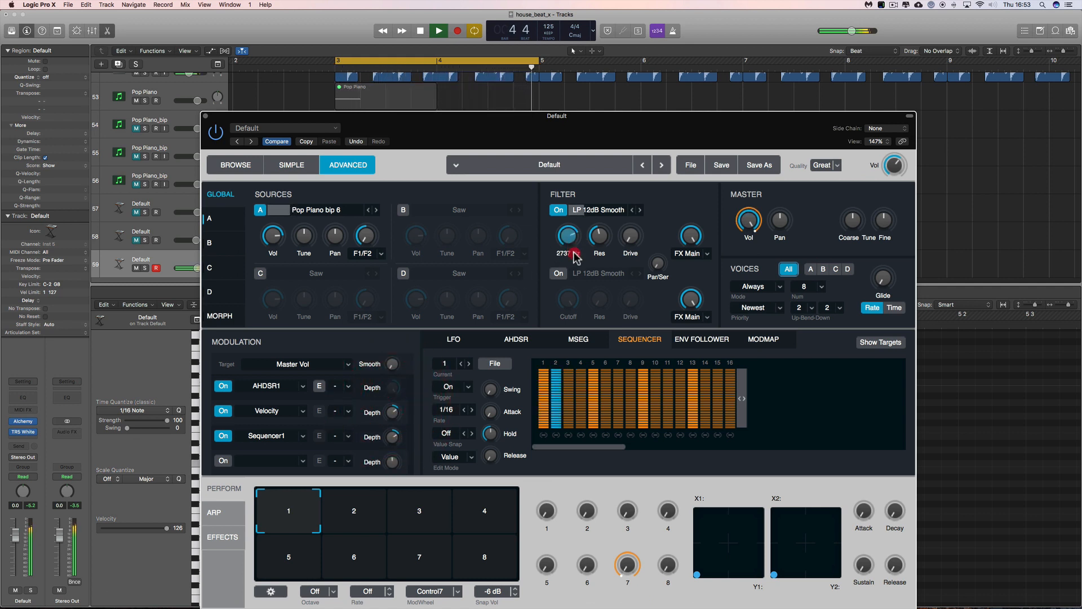
# Sweep the main filter cutoff down during playback and raise it to about 3687 Hz.
pyautogui.moveTo(575, 256); pyautogui.dragTo(578, 280)
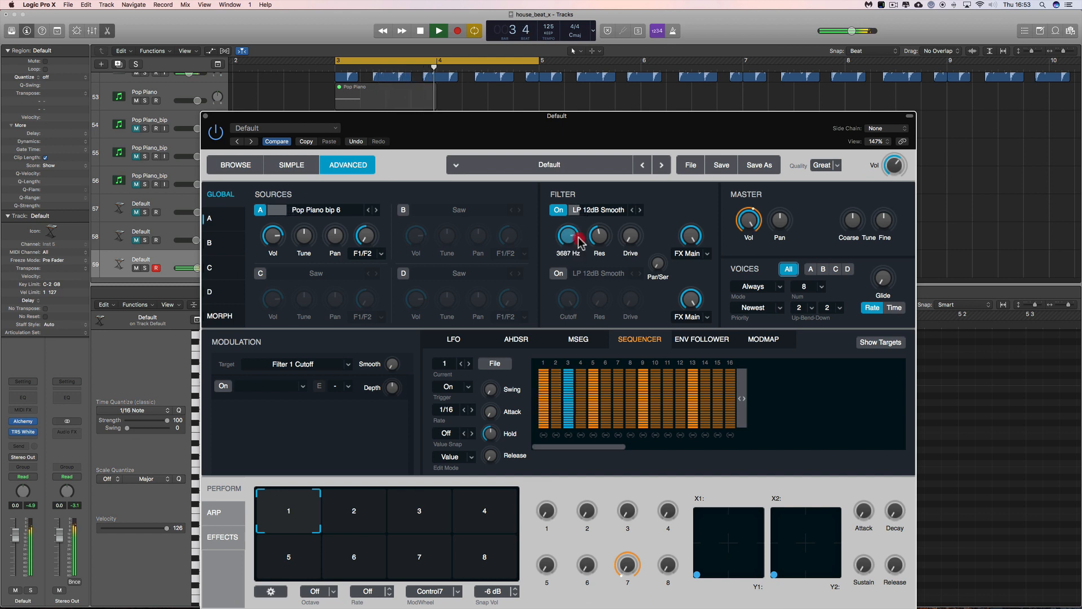
pyautogui.moveTo(578, 237); pyautogui.dragTo(579, 239)
pyautogui.press('space')
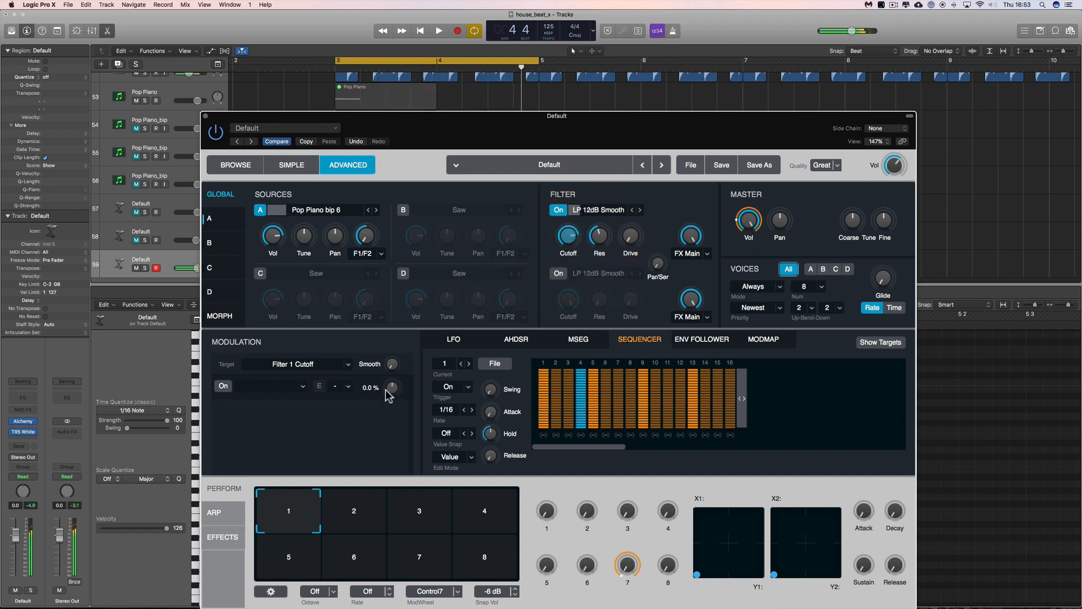
# Turn off the Sequencer1 modulation of the master volume, audition the sound, and close Alchemy.
pyautogui.click(750, 220)
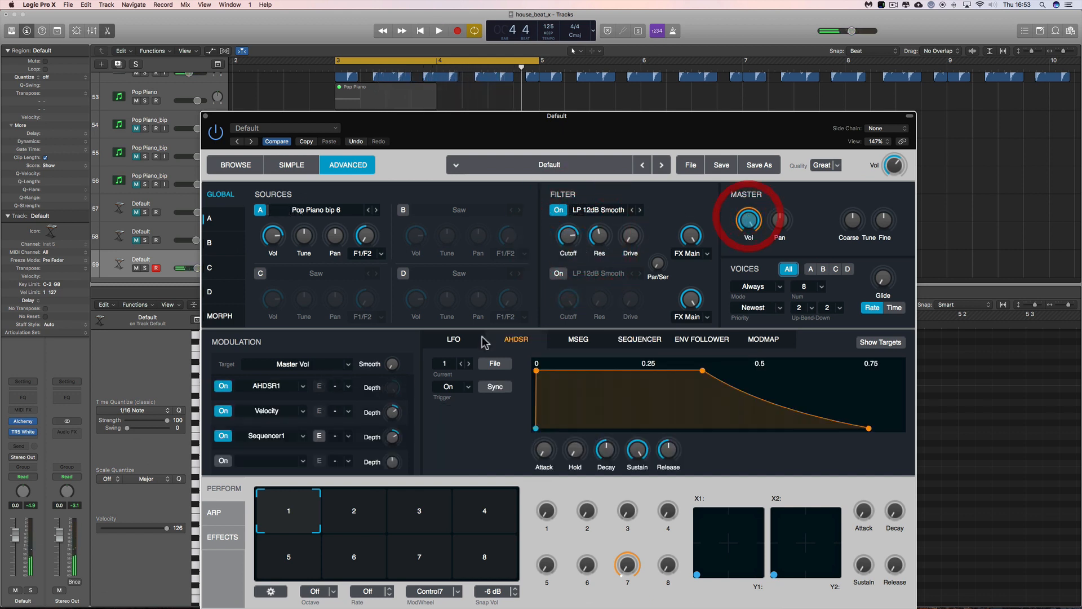
pyautogui.click(223, 437)
pyautogui.press('space')
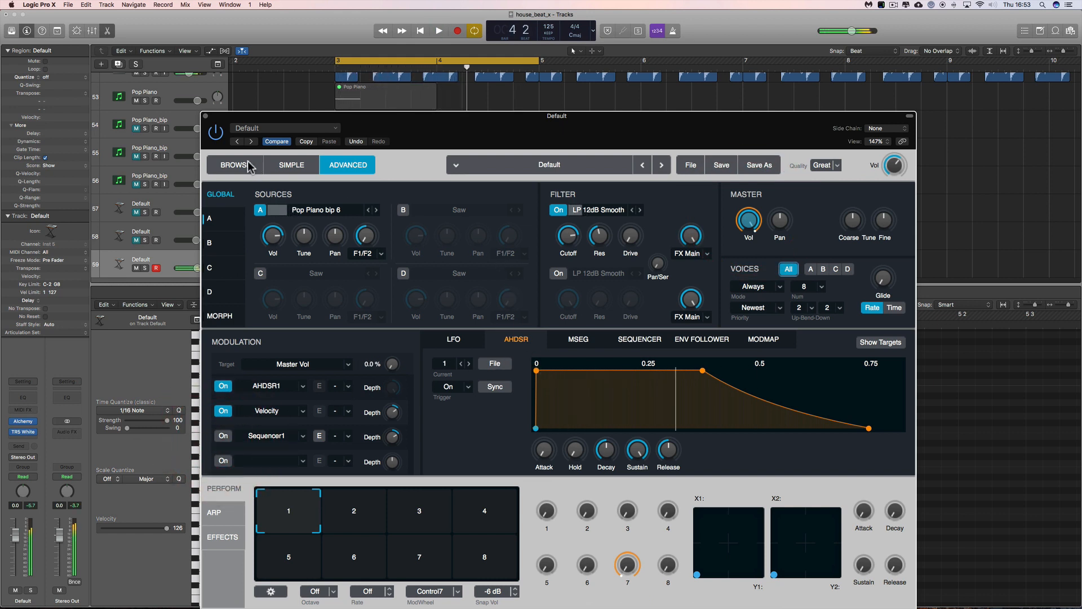
pyautogui.click(207, 120)
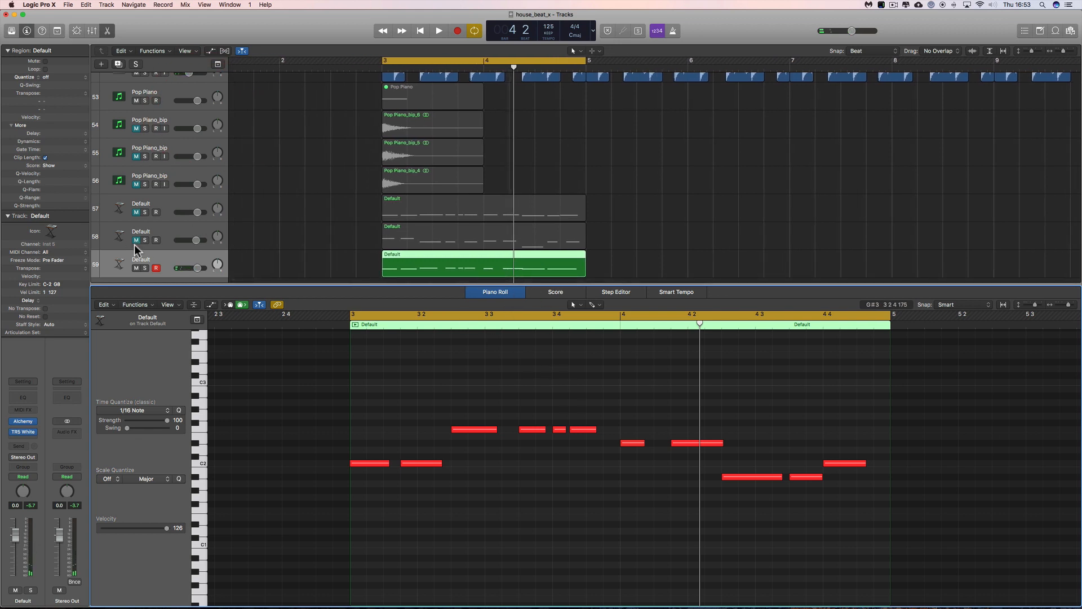
# Mute track 59, unmute and select the Default track 57, and play its phrase with its notes in view.
pyautogui.click(137, 268)
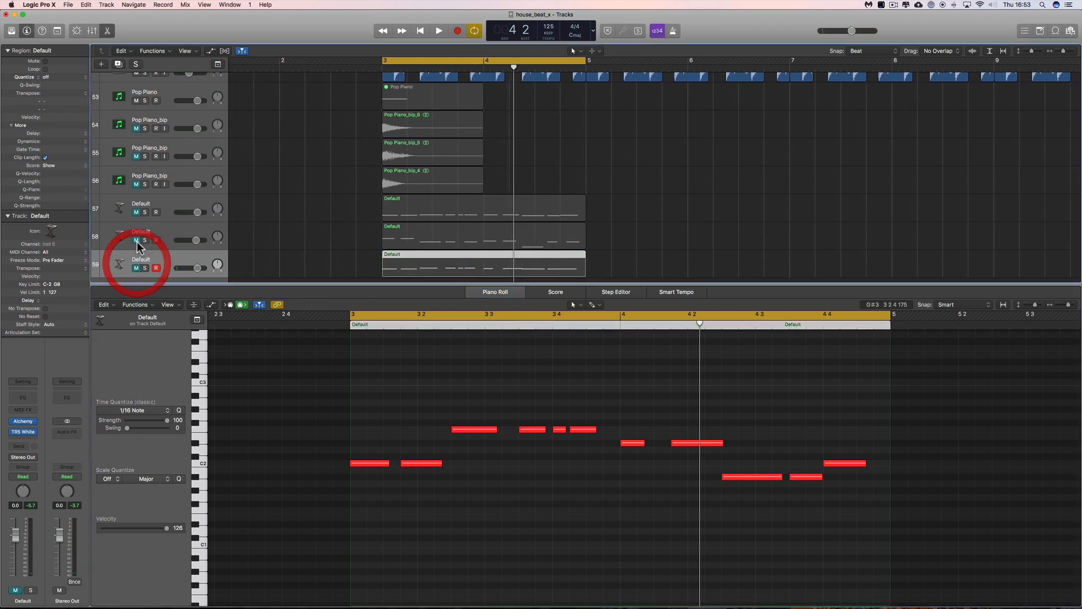
pyautogui.click(137, 212)
pyautogui.click(158, 202)
pyautogui.press('space')
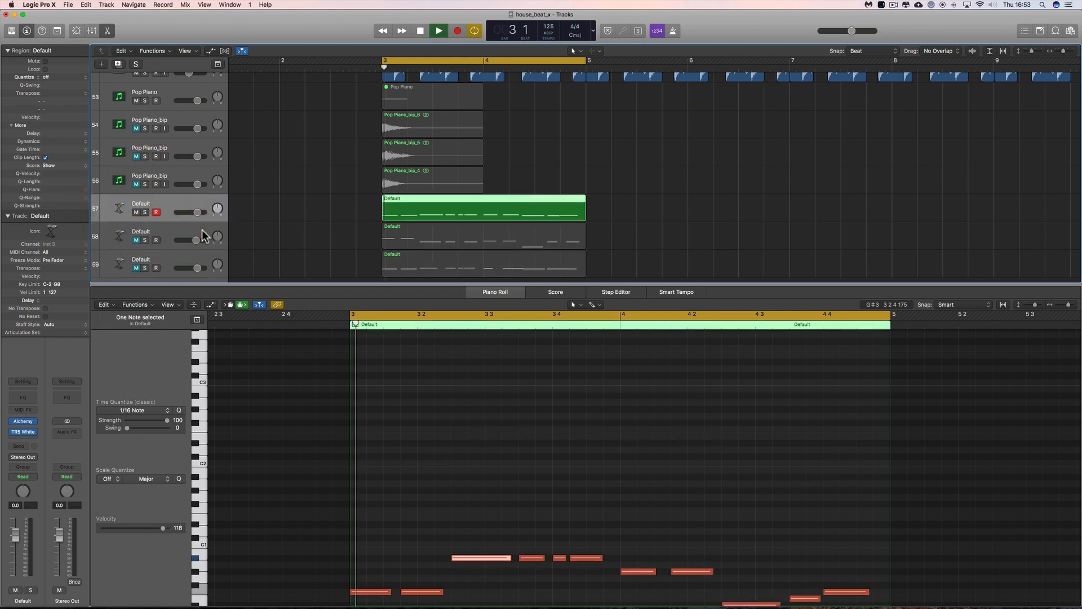
pyautogui.scroll(-3, 408, 378)
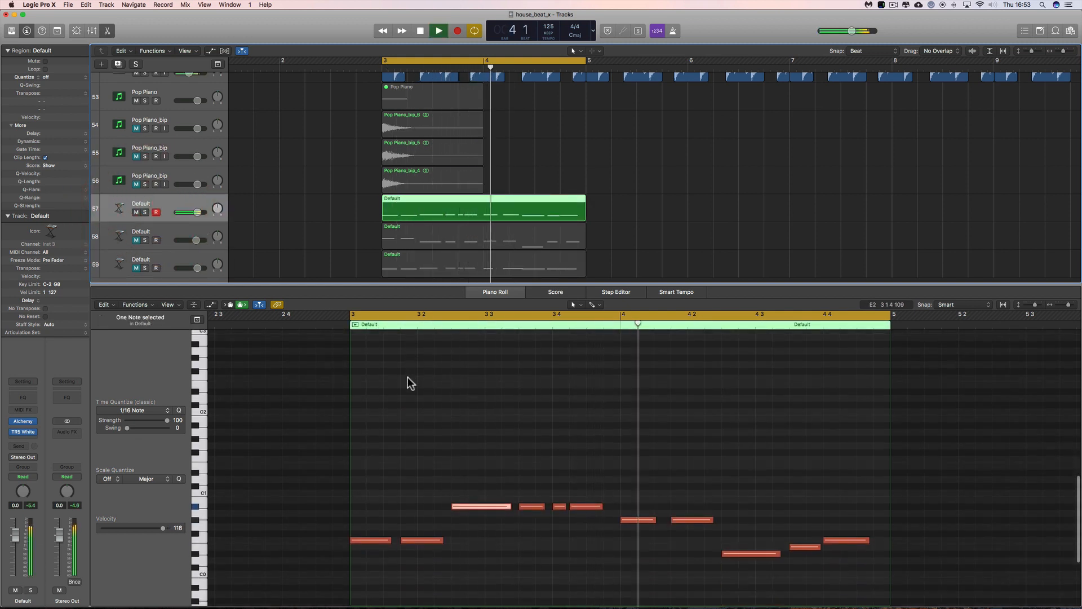
# Audition track 58 in place of track 57 by swapping their mutes, and switch back to track 57.
pyautogui.click(136, 212)
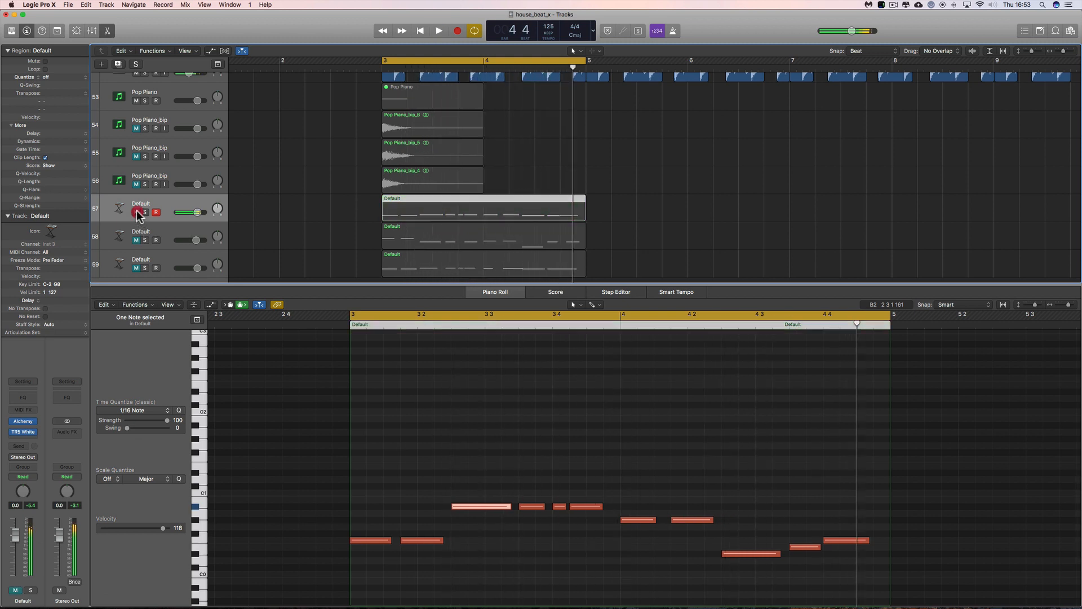
pyautogui.click(136, 241)
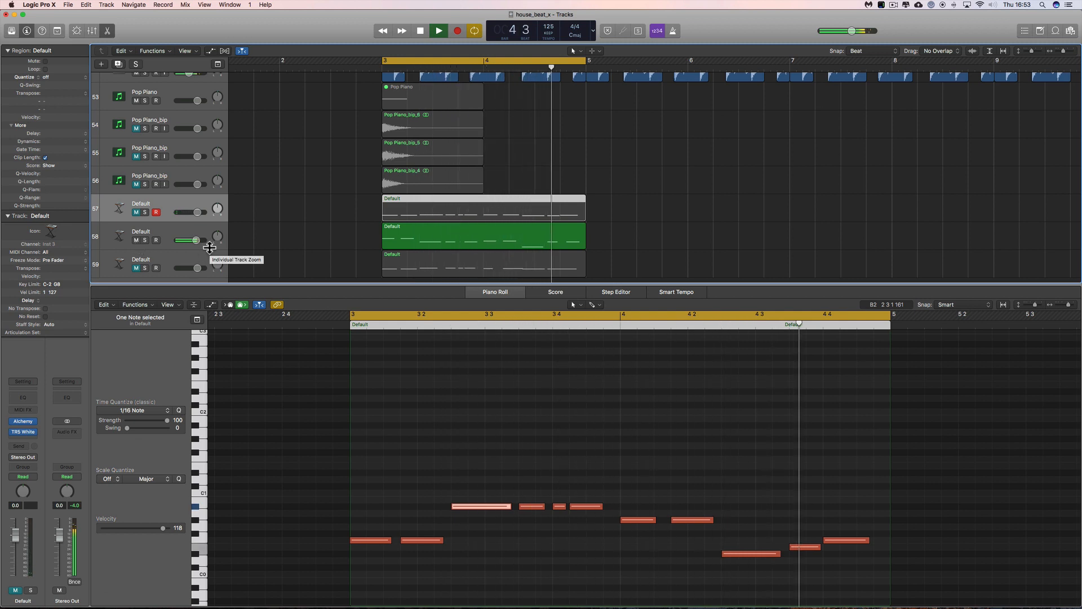
pyautogui.click(135, 240)
pyautogui.click(136, 213)
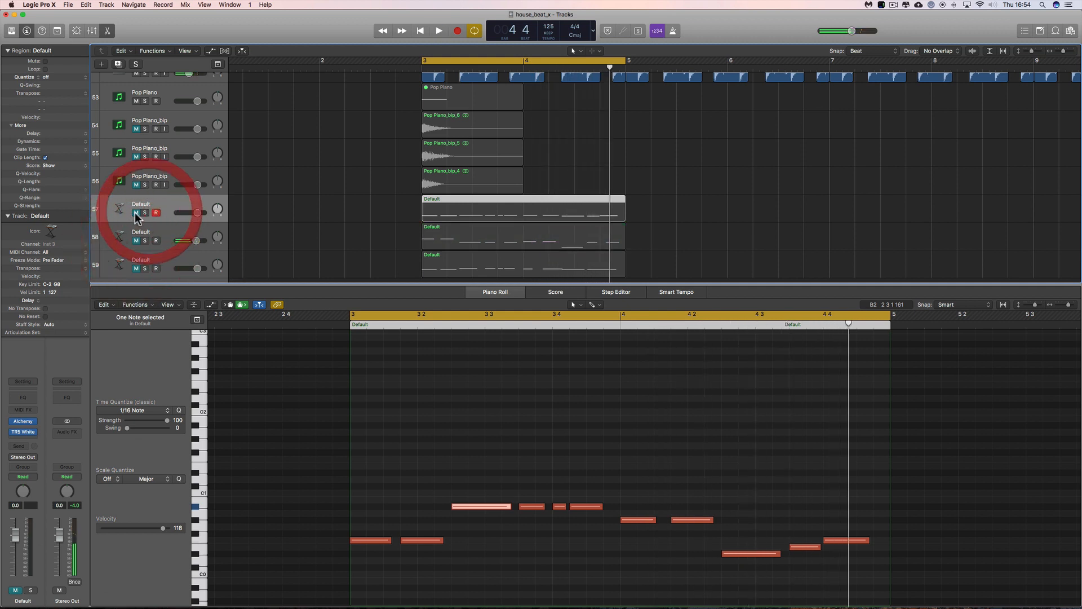
# Select all 11 notes in the track 57 region, transpose them down so the first note is F#-1, and play the phrase.
pyautogui.click(479, 212)
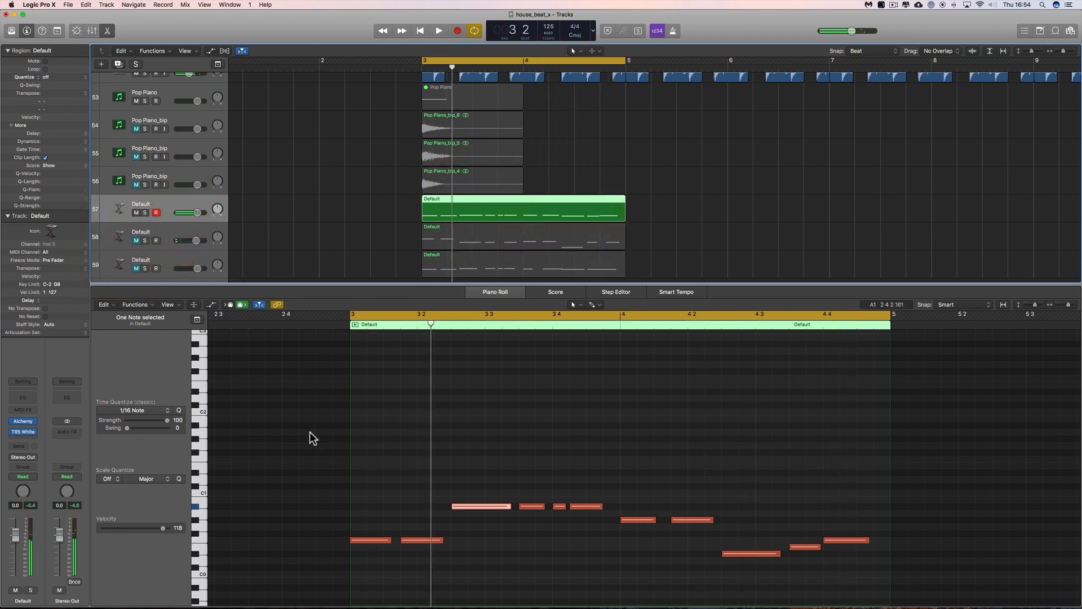
pyautogui.moveTo(310, 432); pyautogui.dragTo(866, 560)
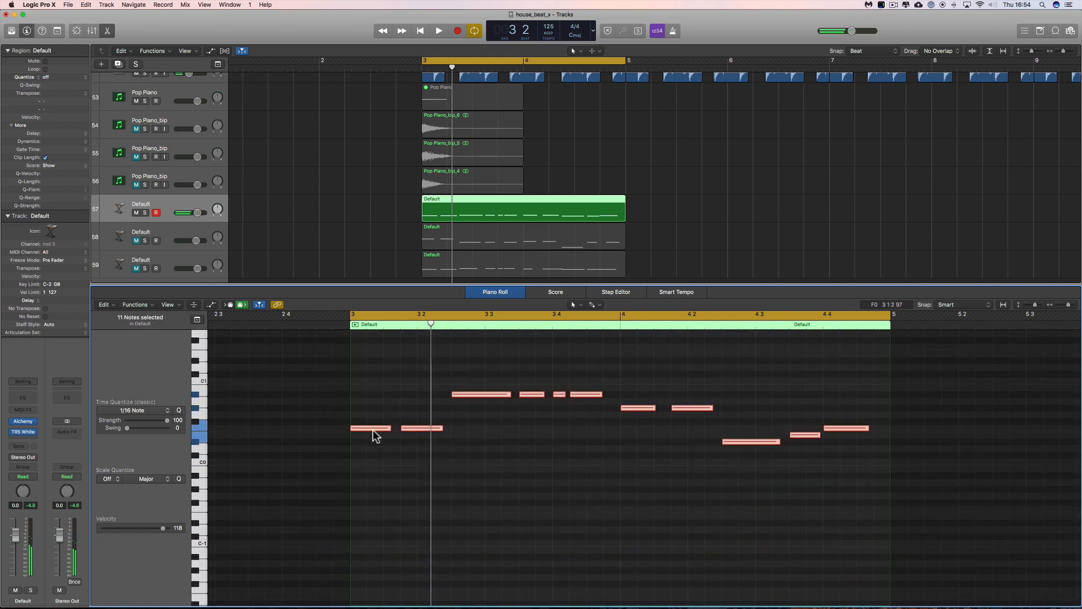
pyautogui.moveTo(372, 431); pyautogui.dragTo(371, 503)
pyautogui.press('space')
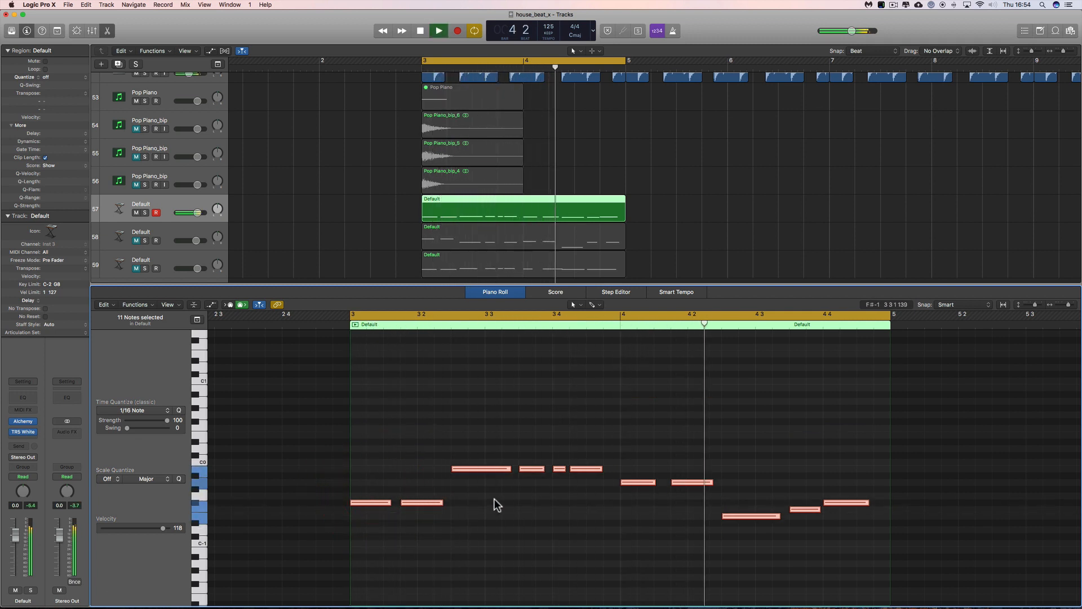
pyautogui.press('space')
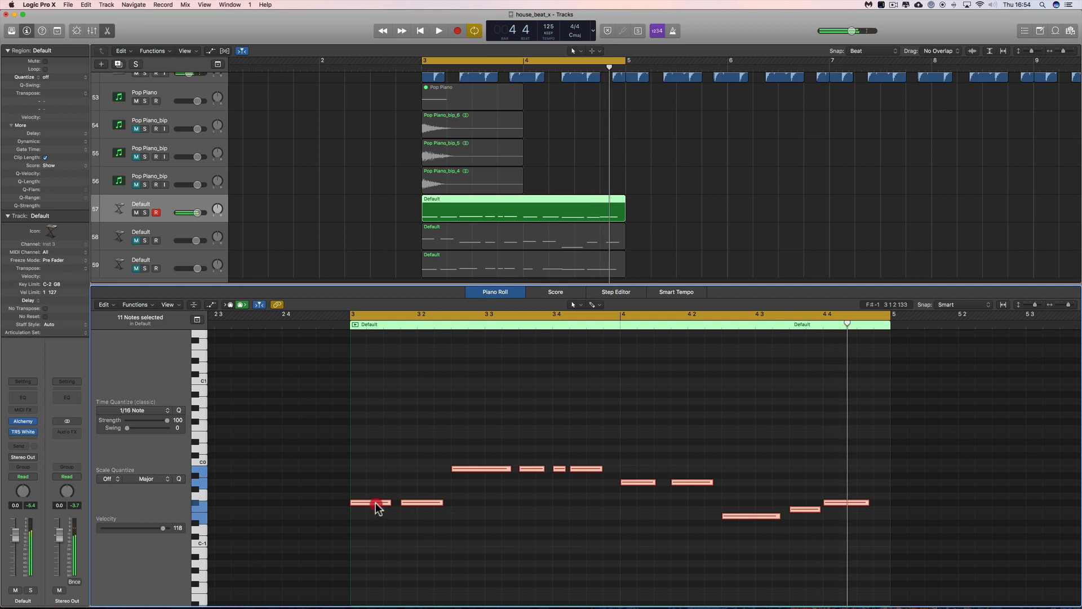
# Transpose the selected track 57 notes up so the phrase starts on C0, and audition it.
pyautogui.moveTo(377, 507); pyautogui.dragTo(377, 467)
pyautogui.press('space')
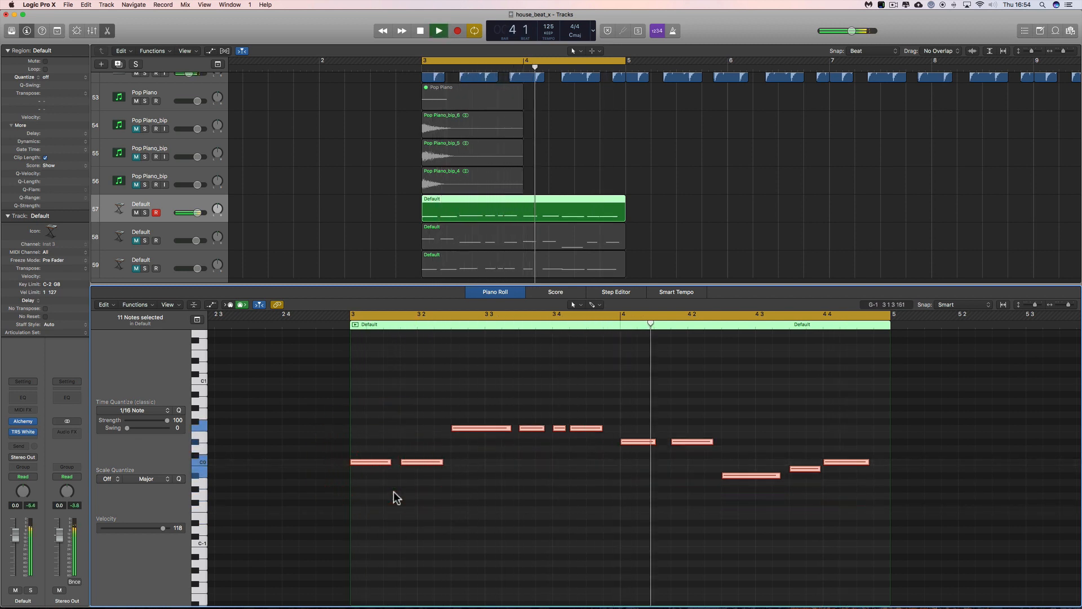
pyautogui.press('space')
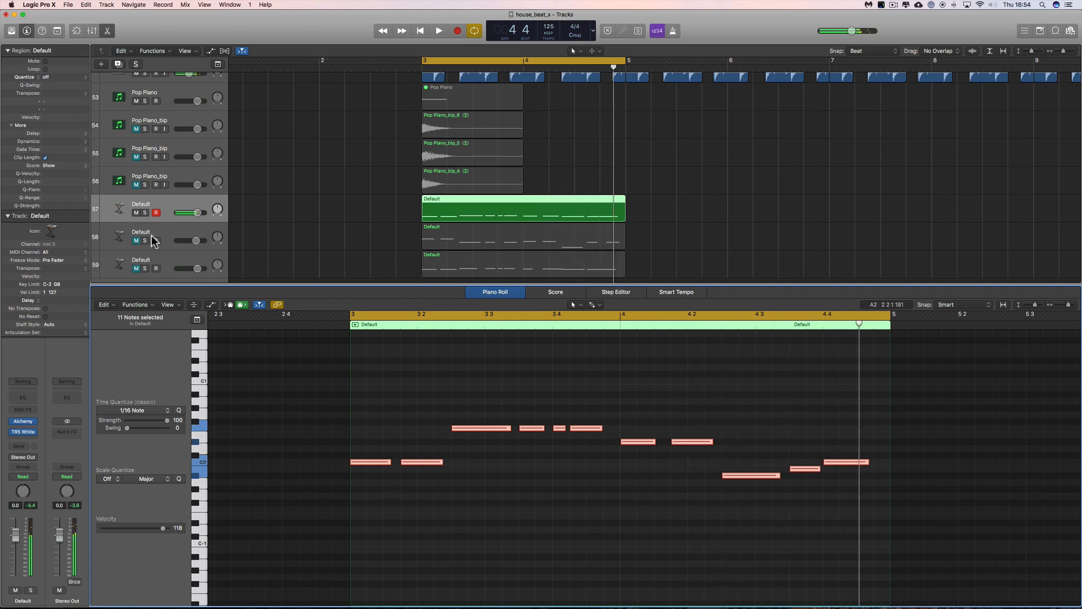
pyautogui.press('space')
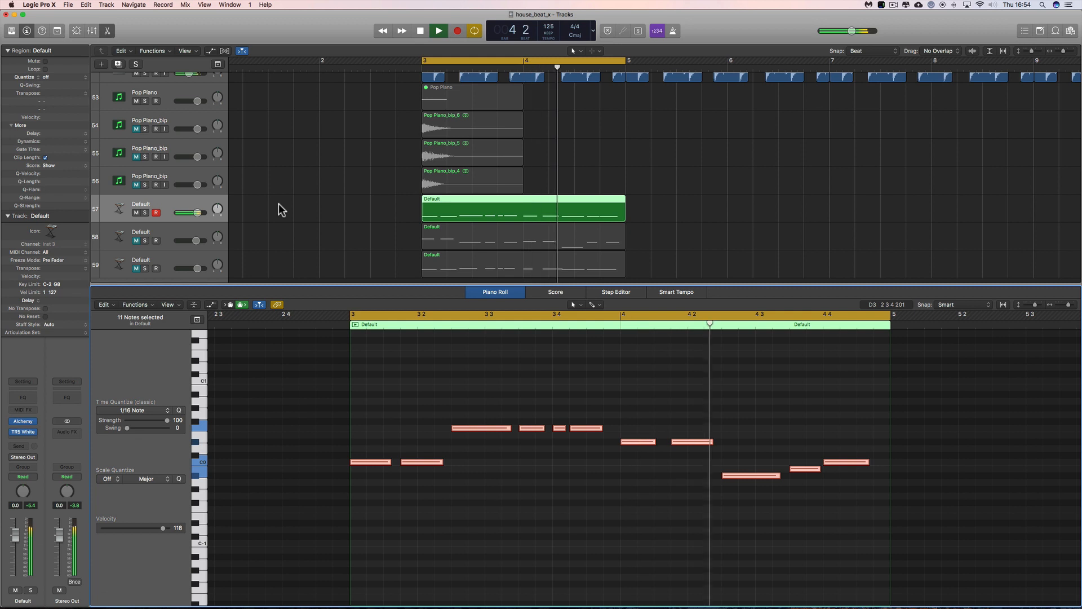
pyautogui.click(252, 217)
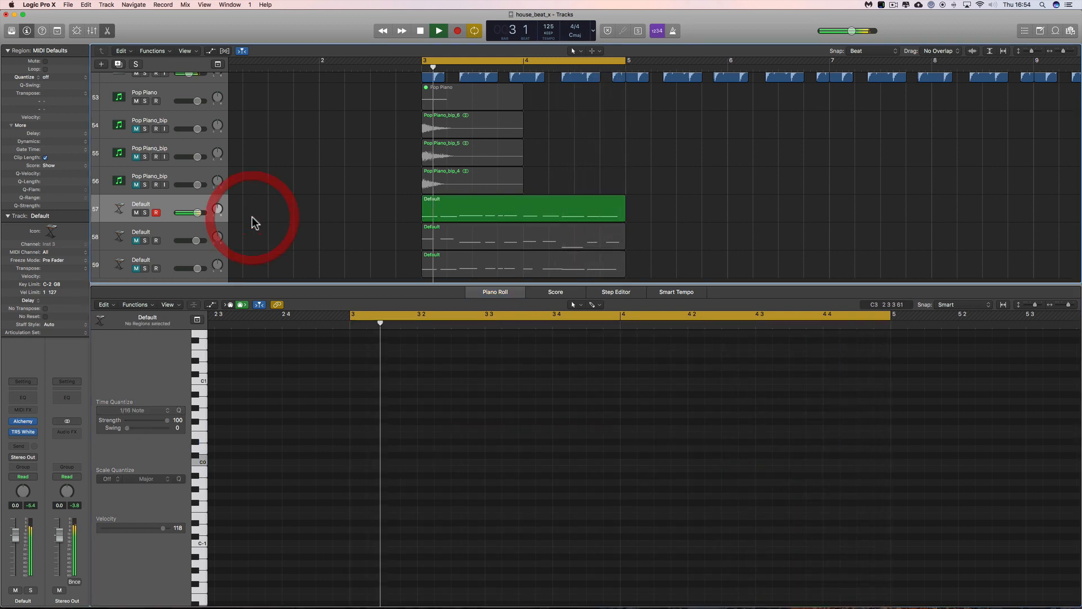
pyautogui.click(470, 200)
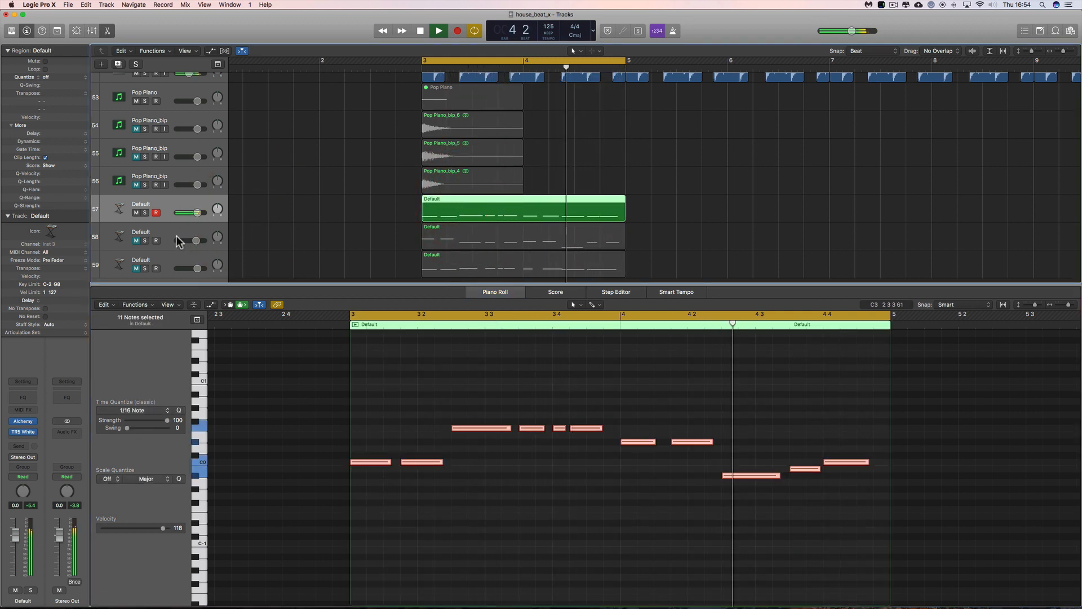
pyautogui.press('space')
# Mute track 57, unmute and select track 58, and play its phrase with its notes in view.
pyautogui.click(136, 214)
pyautogui.click(137, 240)
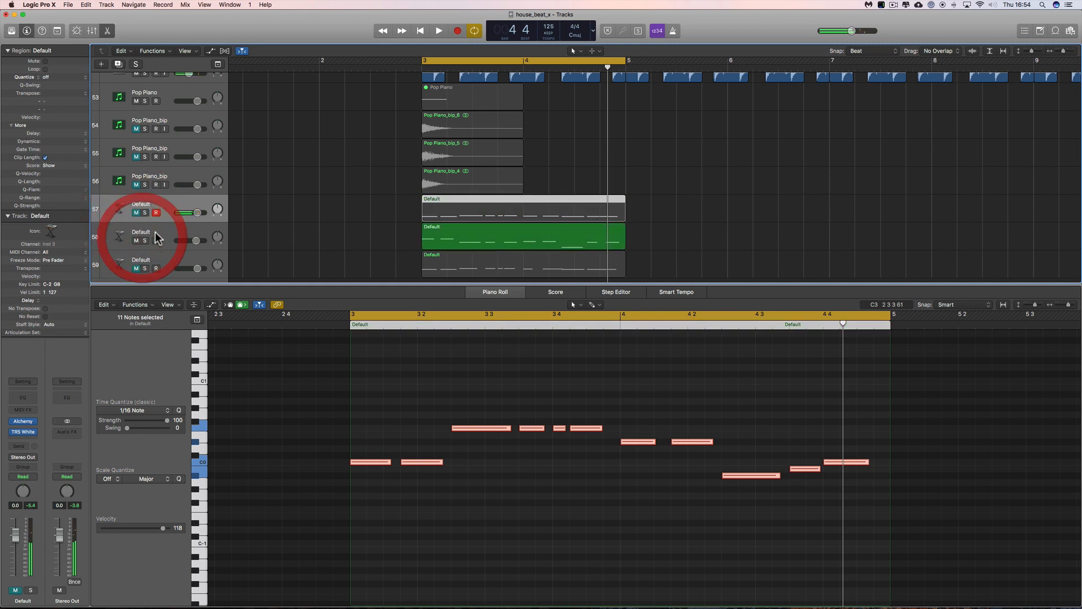
pyautogui.press('space')
pyautogui.click(165, 232)
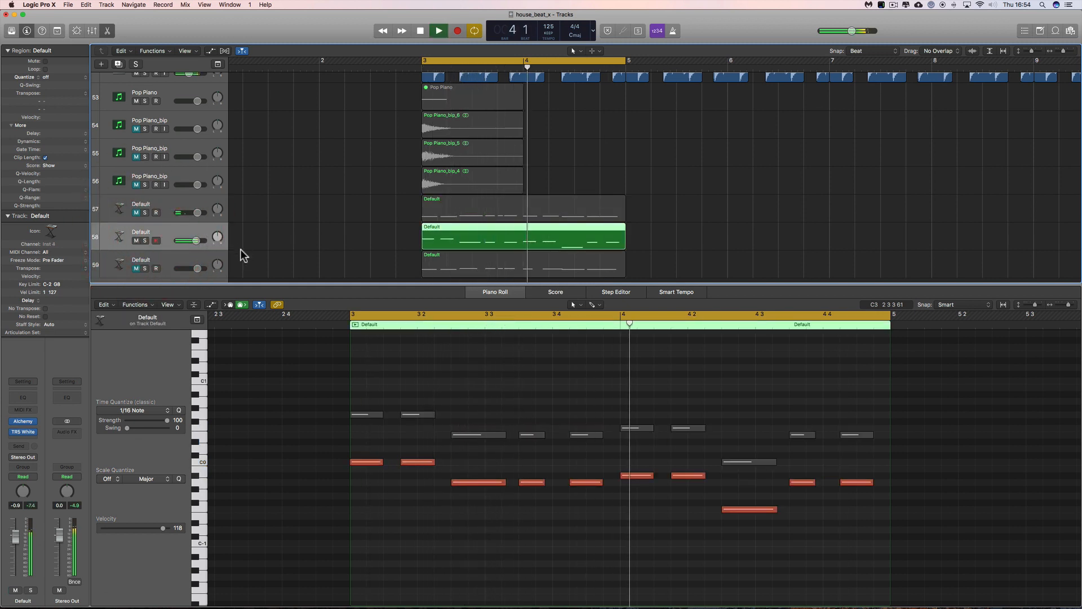
pyautogui.click(442, 261)
pyautogui.click(446, 232)
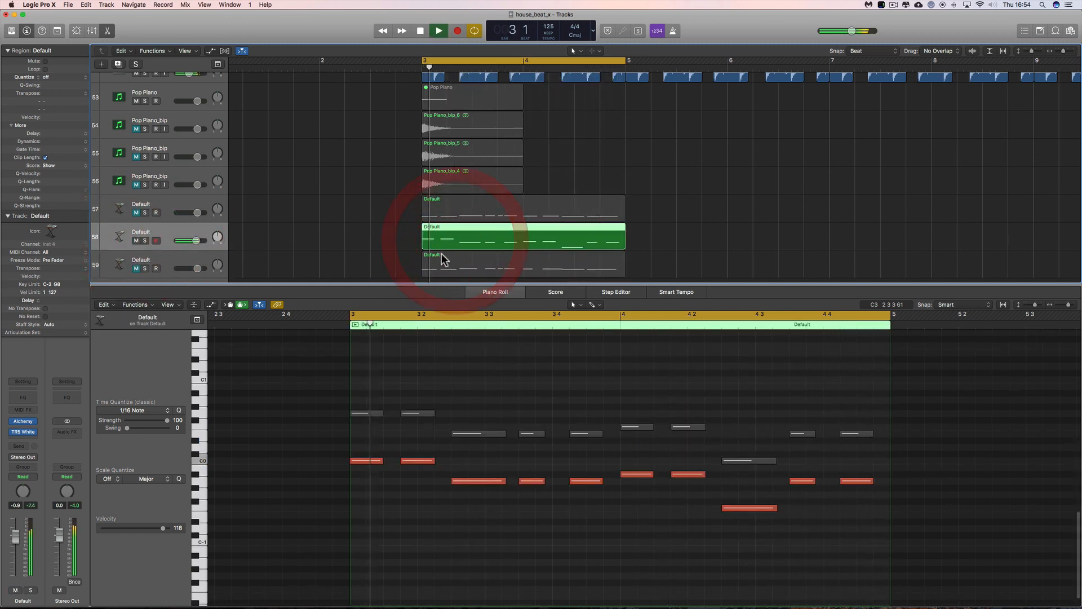
pyautogui.click(356, 242)
pyautogui.click(466, 239)
pyautogui.press('space')
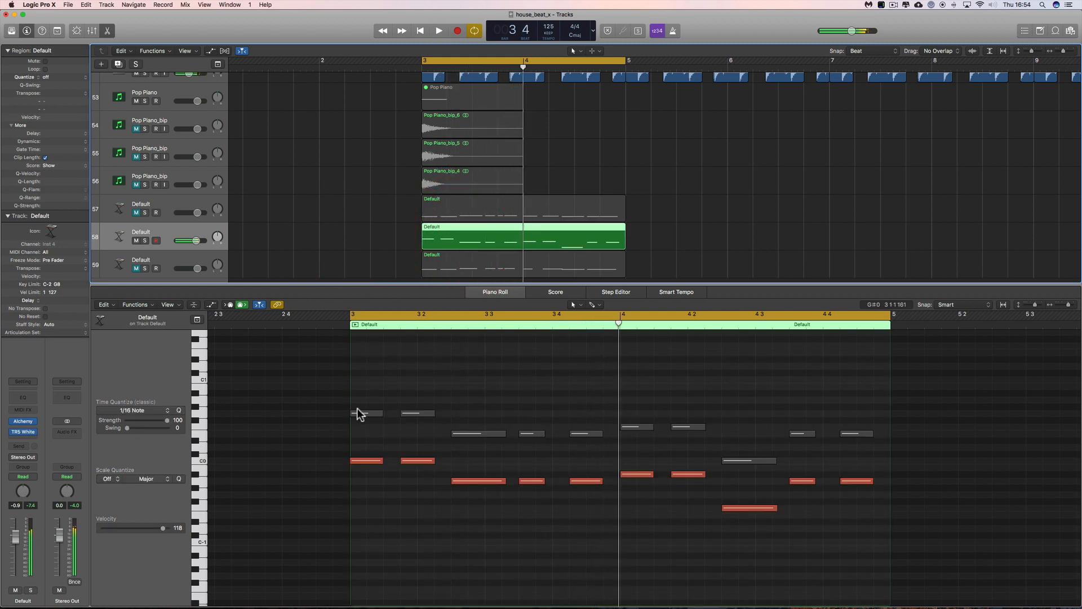
# Unmute the 10 upper notes in the track 58 region with the Mute tool, play the result, and return to the Pointer tool.
pyautogui.moveTo(330, 399); pyautogui.dragTo(866, 453)
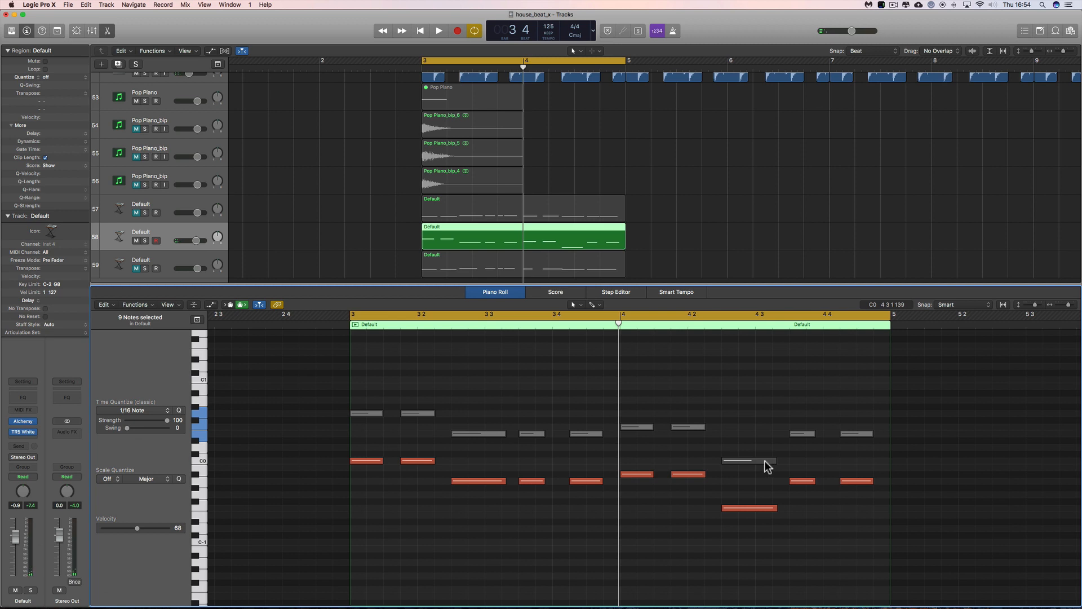
pyautogui.rightClick(750, 419)
pyautogui.click(770, 484)
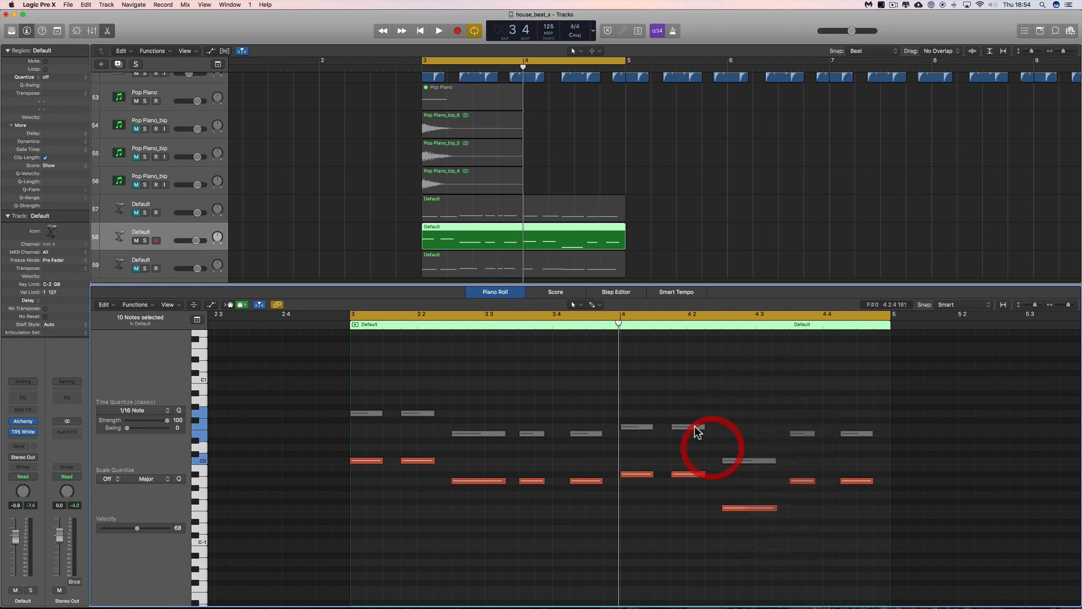
pyautogui.click(695, 427)
pyautogui.press('space')
pyautogui.rightClick(597, 402)
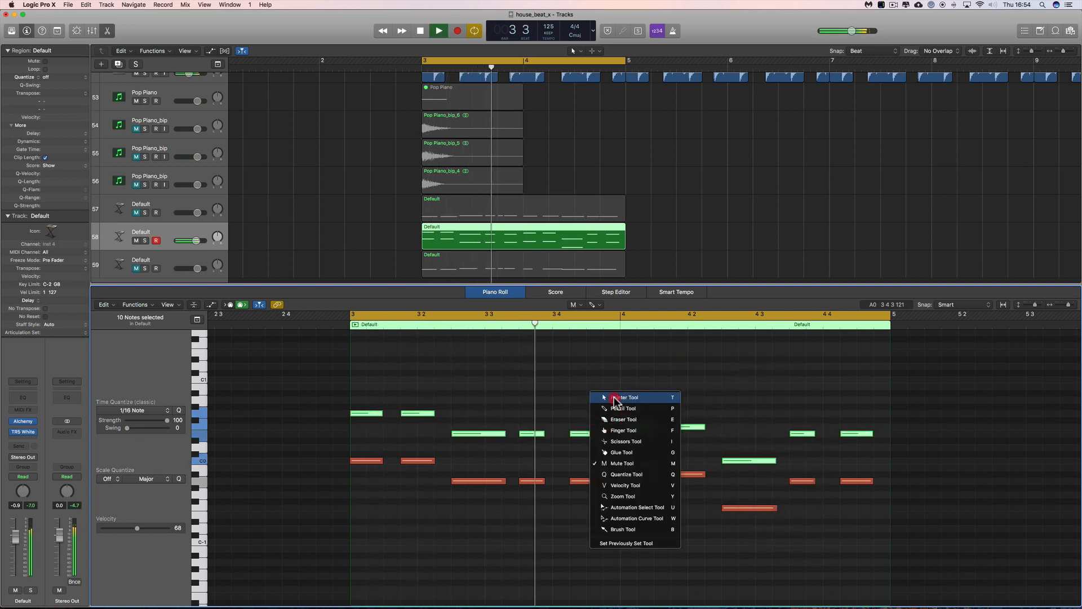
pyautogui.click(610, 397)
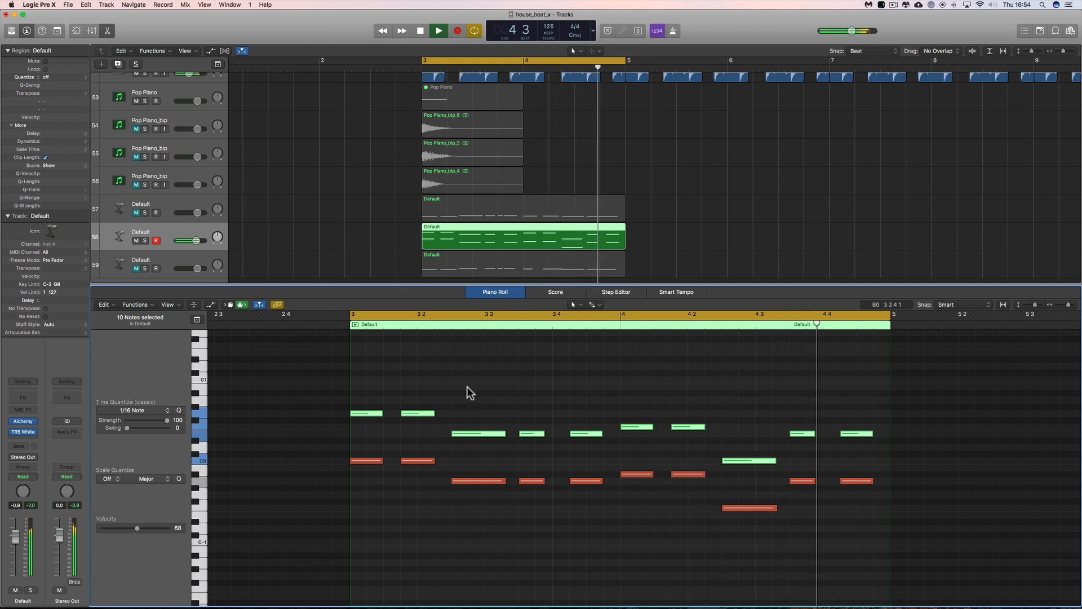
pyautogui.press('space')
# Mute track 58, unmute and select track 59, and play its phrase.
pyautogui.click(136, 240)
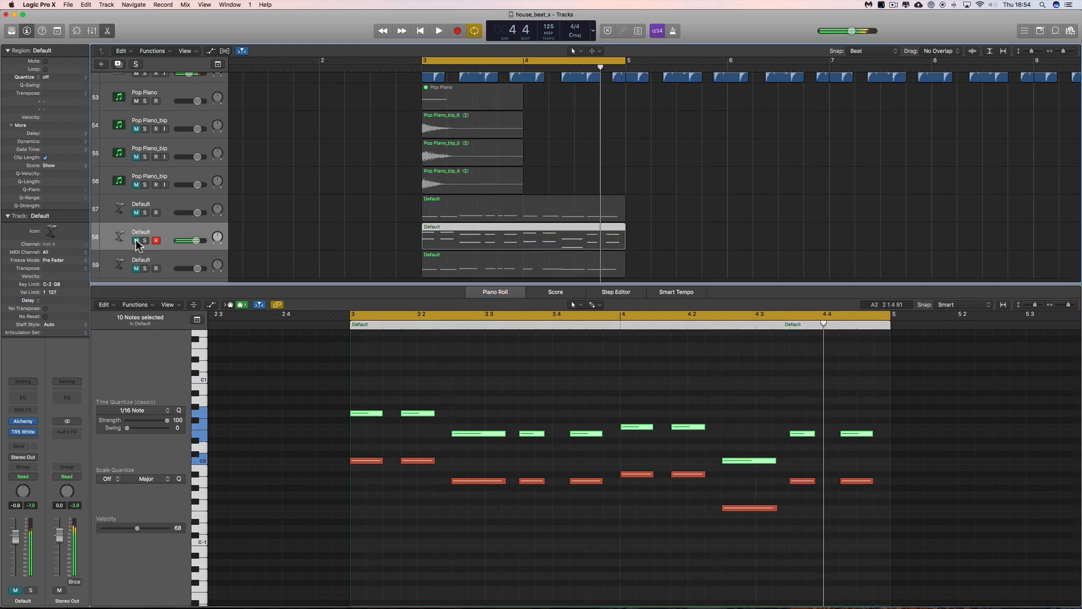
pyautogui.click(137, 268)
pyautogui.click(164, 252)
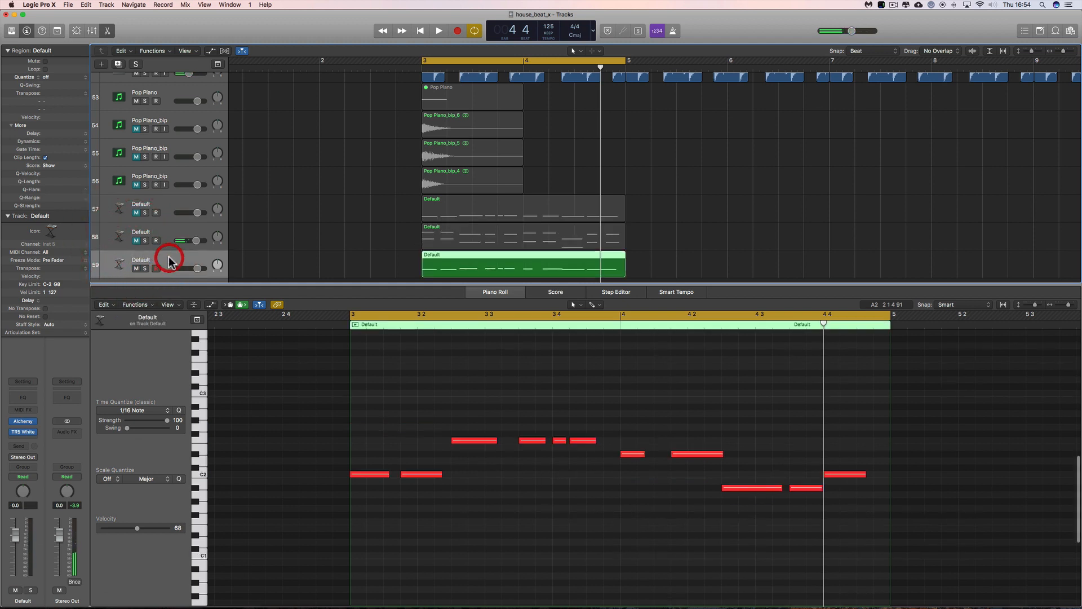
pyautogui.press('space')
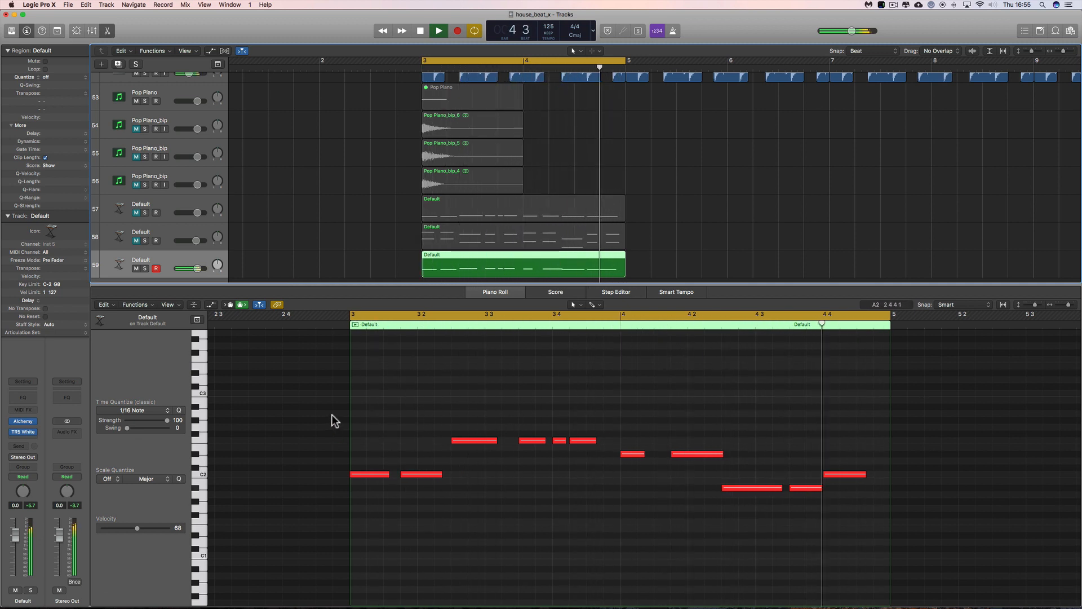
pyautogui.press('space')
# Transpose all 11 notes in the track 59 region down 5 semitones so the first is G1, and audition the phrase.
pyautogui.moveTo(332, 415); pyautogui.dragTo(869, 536)
pyautogui.moveTo(378, 479); pyautogui.dragTo(378, 510)
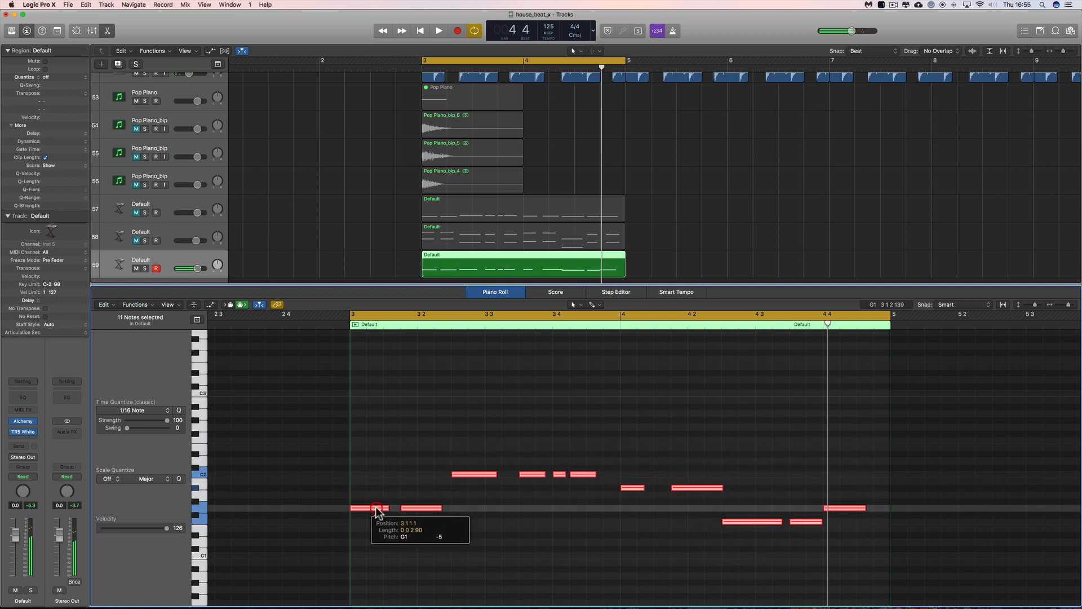
pyautogui.press('space')
pyautogui.click(522, 521)
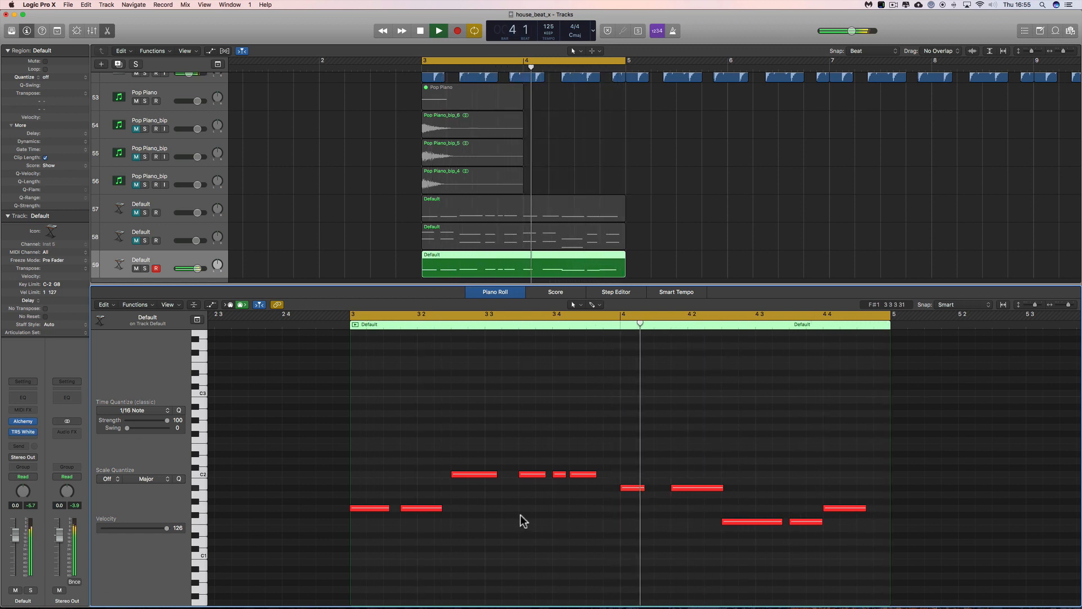
pyautogui.press('space')
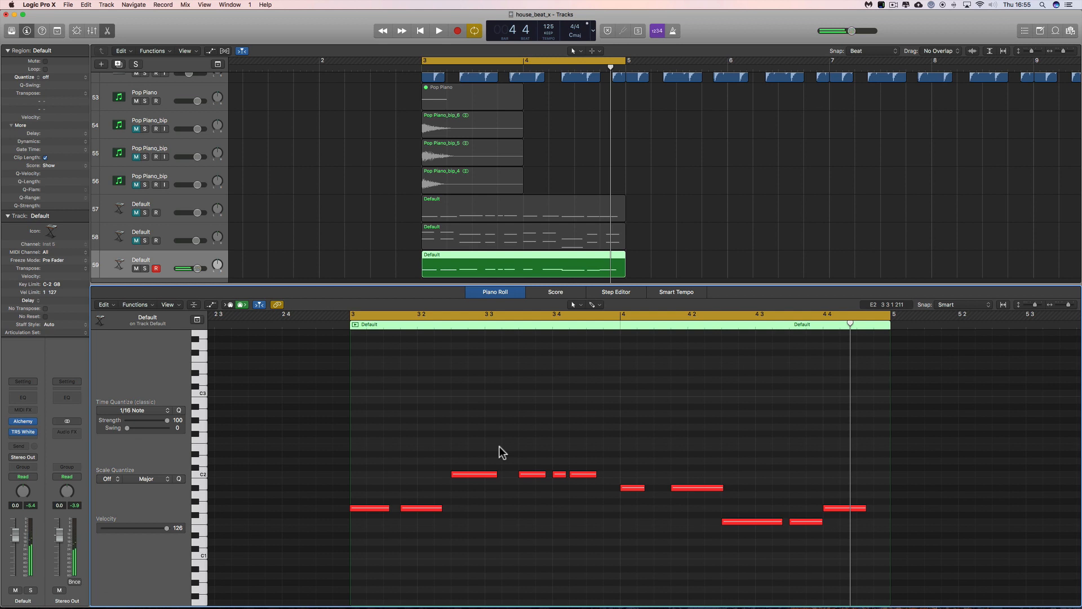
# Mute track 59 to hear the beat without it, and unmute it again during playback.
pyautogui.click(137, 269)
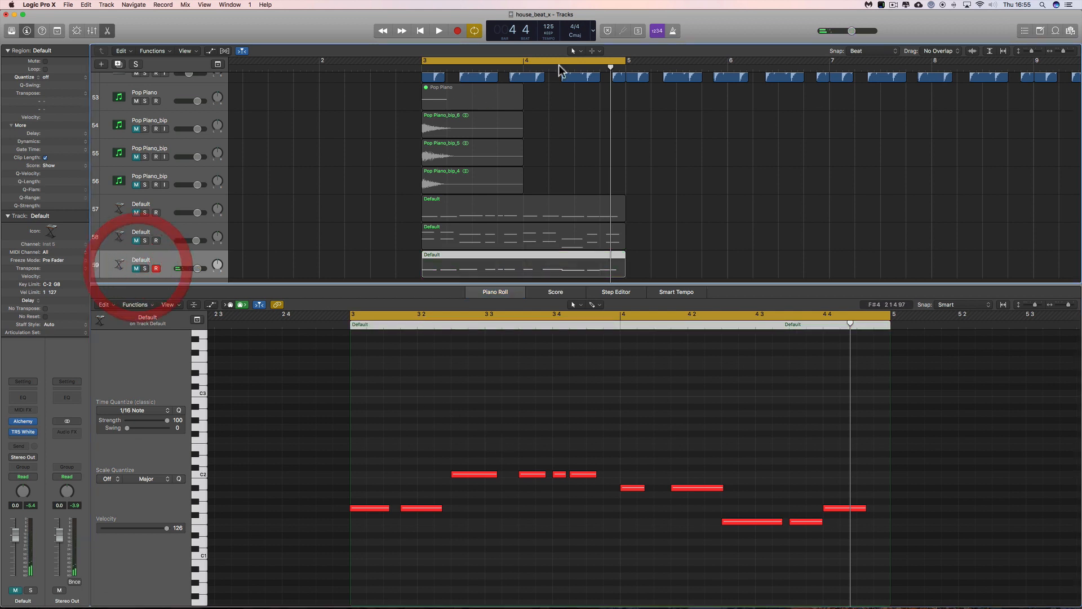
pyautogui.press('space')
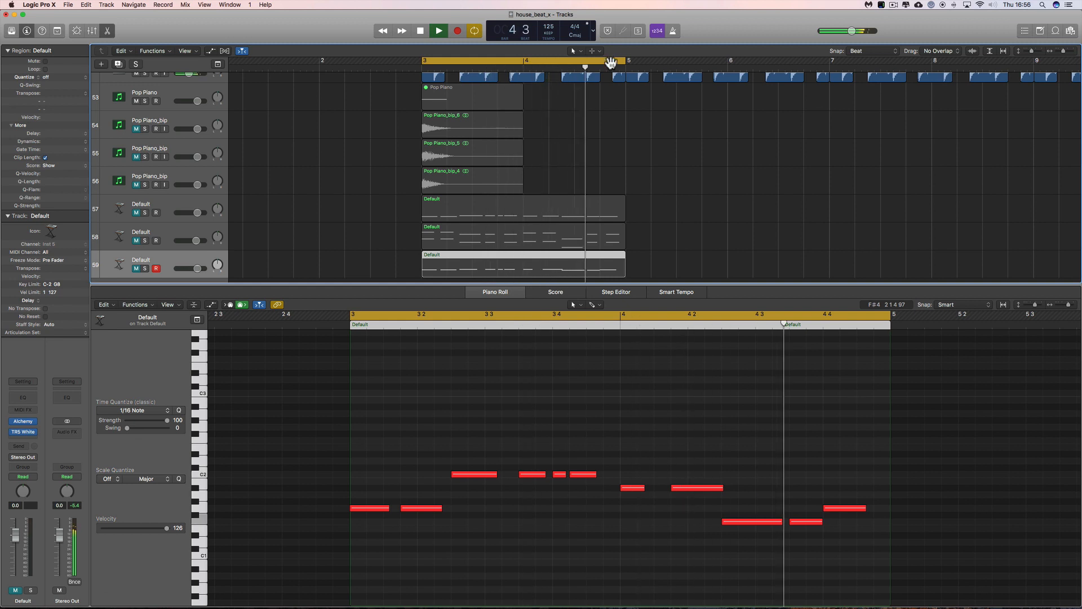
pyautogui.click(137, 269)
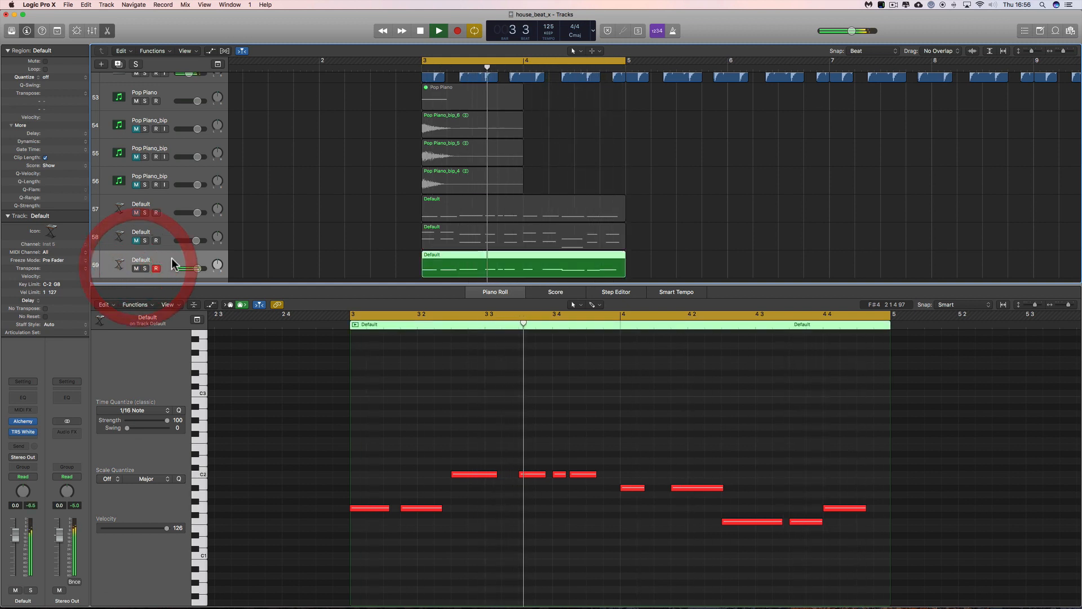
# Mute the track 59 region with the Mute tool.
pyautogui.rightClick(375, 250)
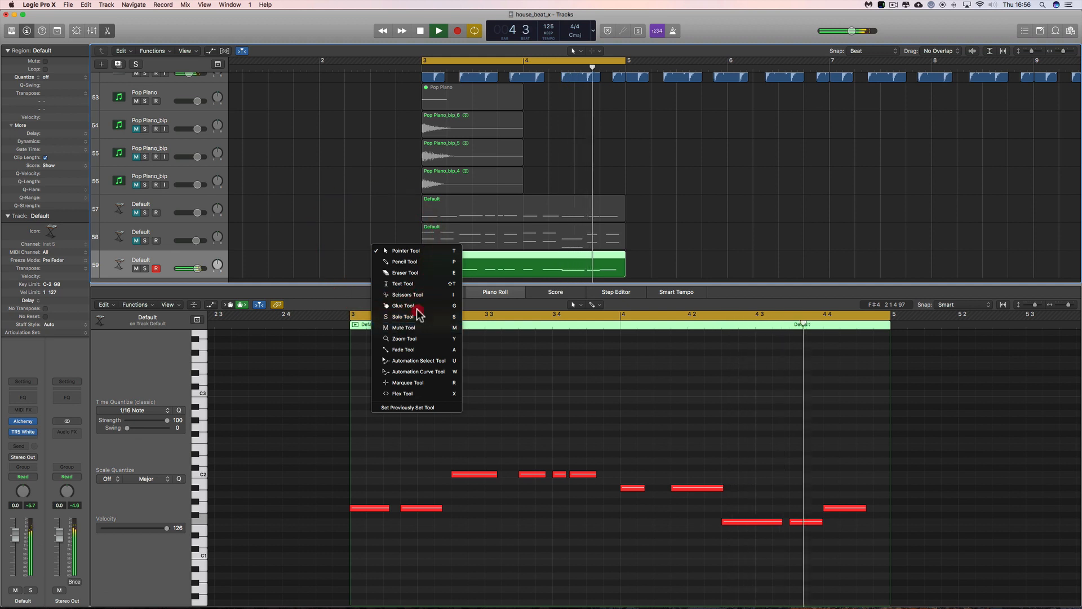
pyautogui.click(403, 328)
pyautogui.click(472, 270)
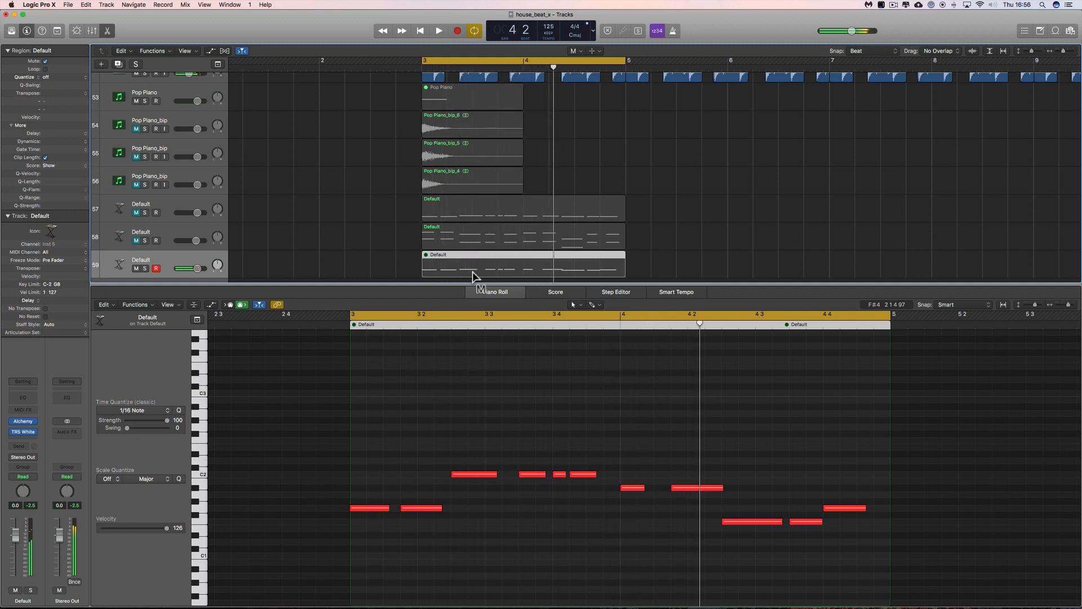
# Unmute the track 59 region, clear the region selection, and restart playback.
pyautogui.hscroll(1, 434, 227)
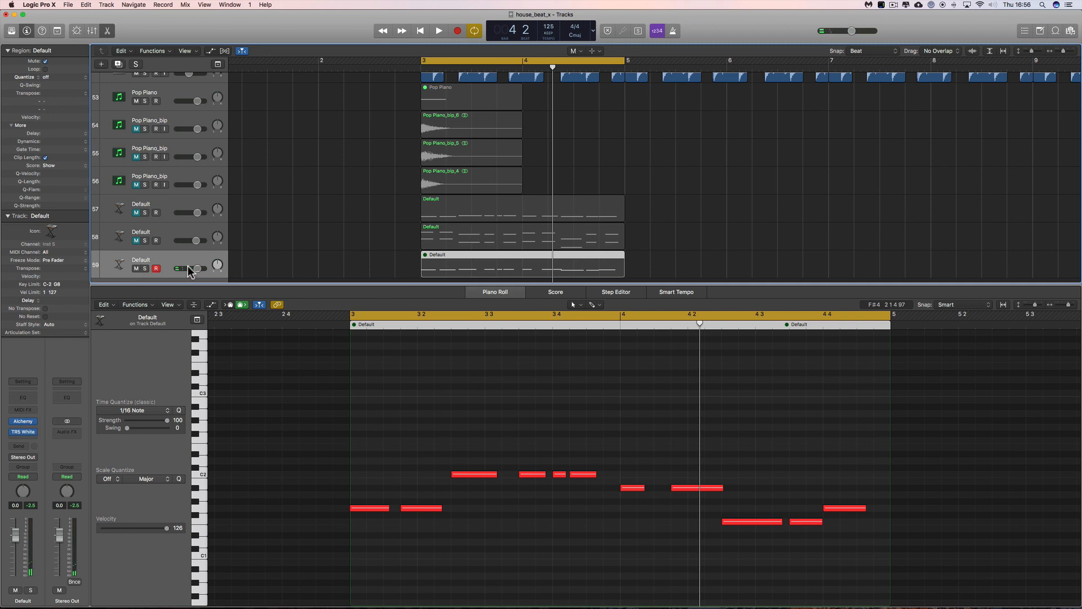
pyautogui.click(468, 265)
pyautogui.click(360, 265)
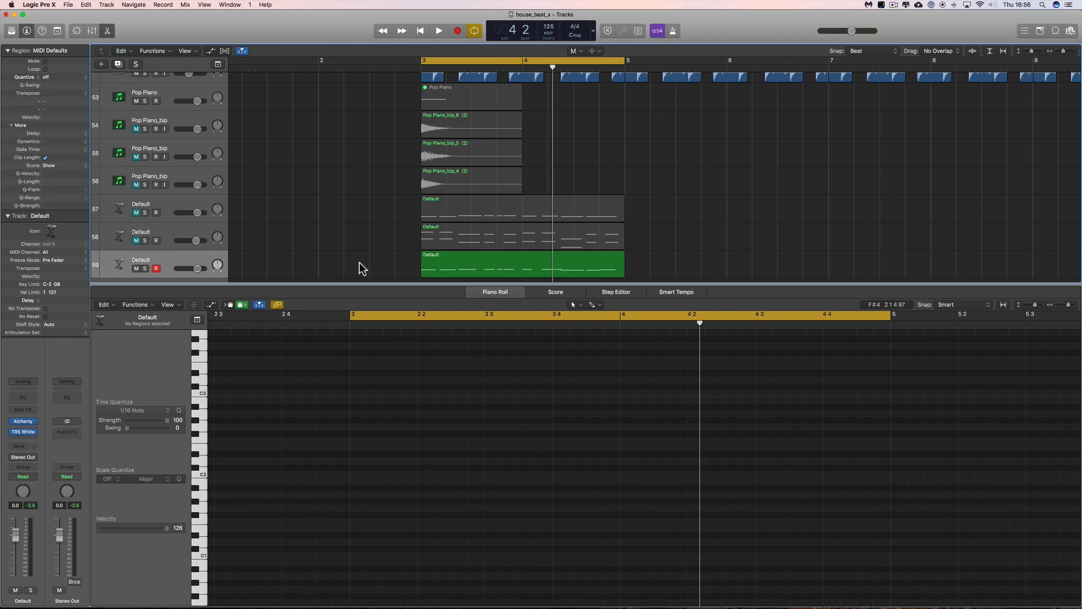
pyautogui.press('space')
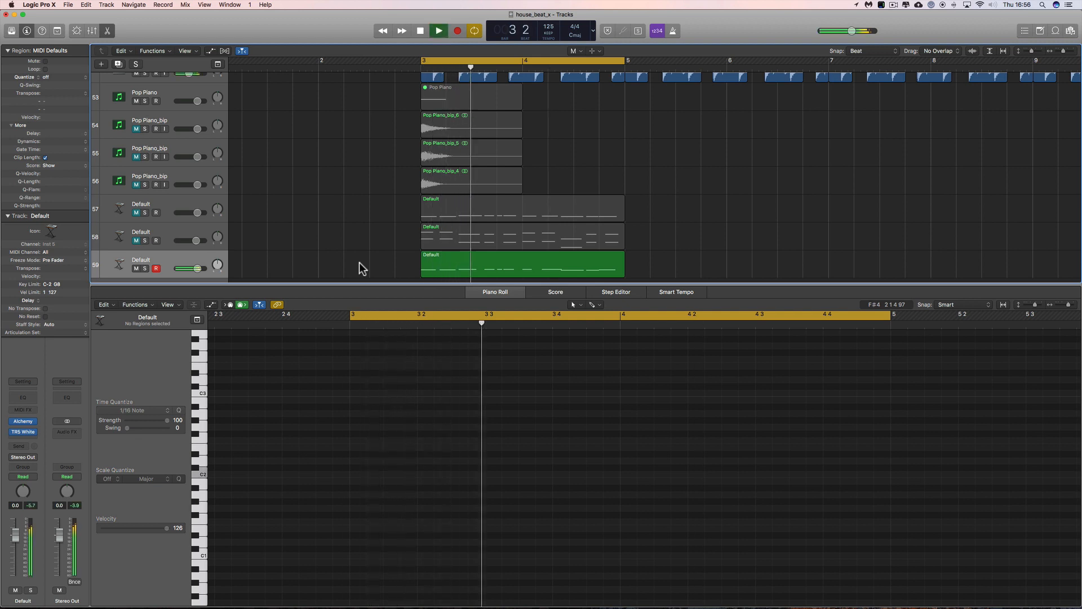